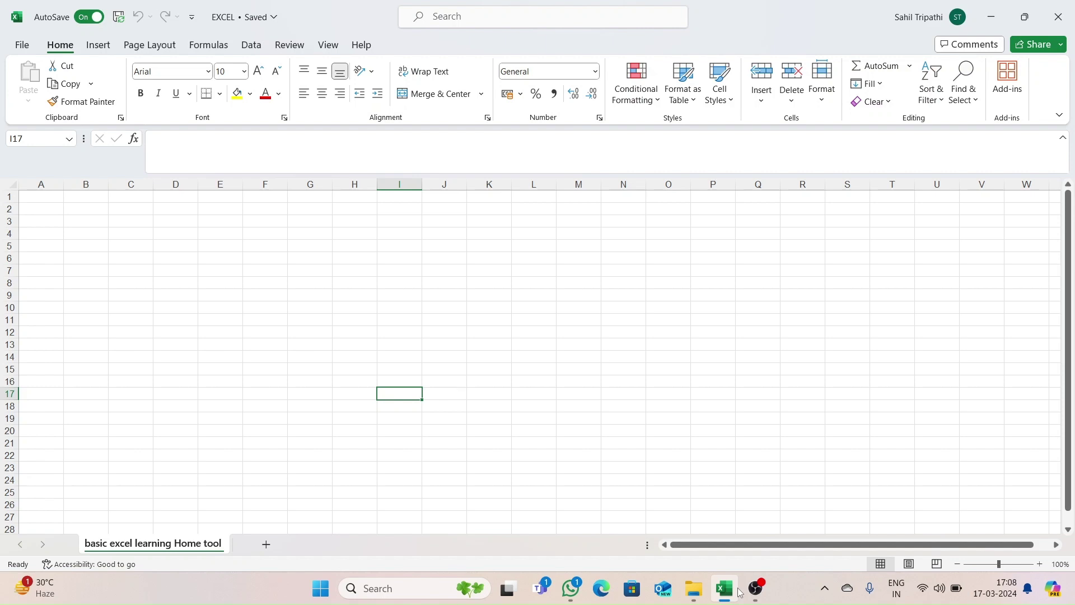
{"action": "left_click", "coordinate": [739, 593]}
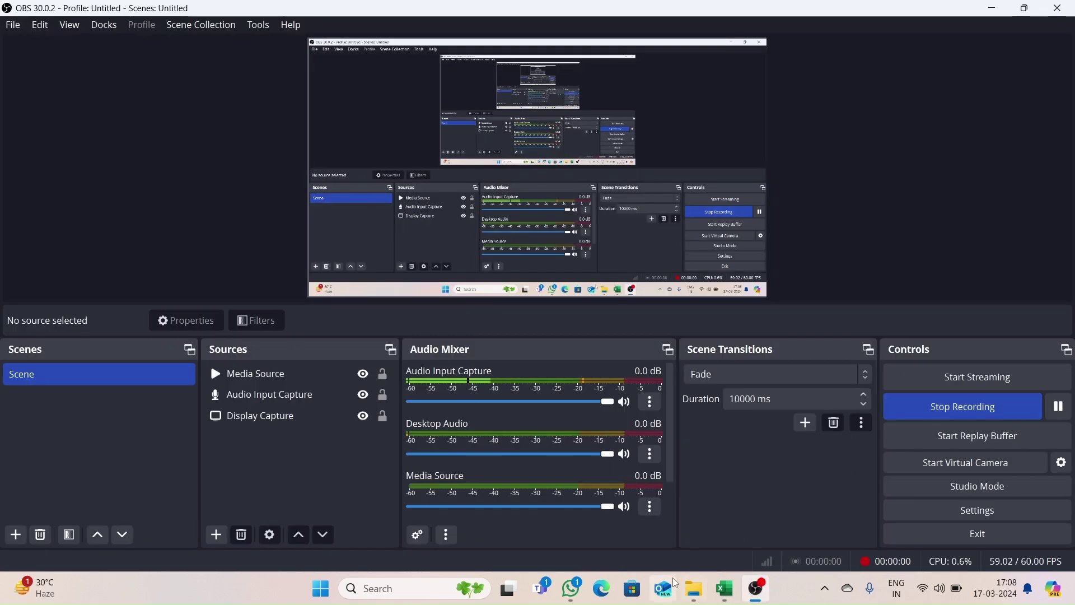
{"action": "left_click", "coordinate": [740, 593]}
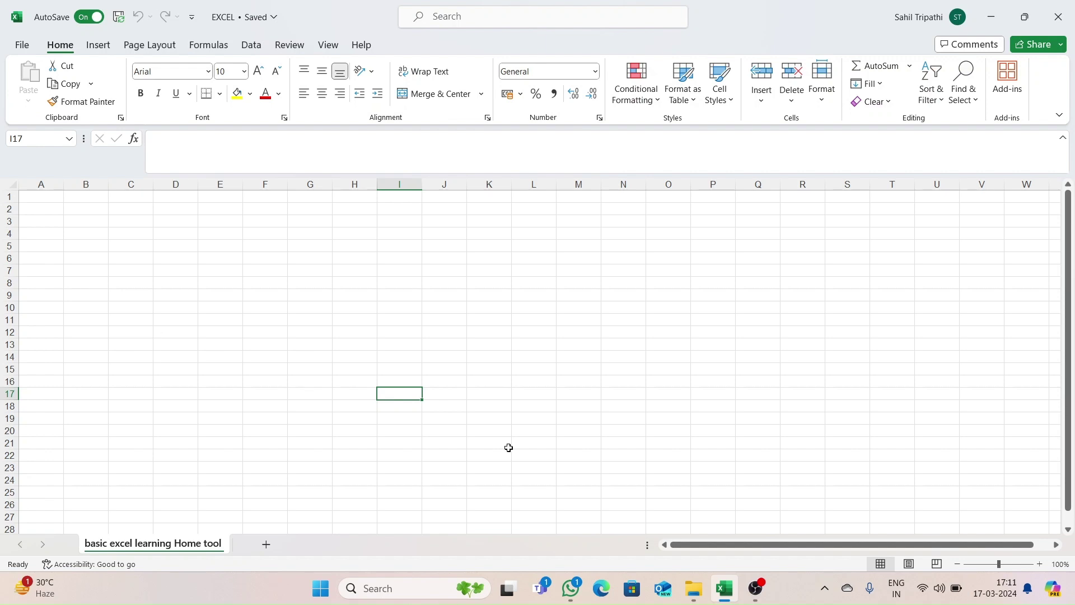
Enter the heading SR No in cell A8.
{"action": "left_click", "coordinate": [1040, 564]}
{"action": "left_click", "coordinate": [1040, 564]}
{"action": "left_click", "coordinate": [1040, 564]}
{"action": "left_click", "coordinate": [1040, 564]}
{"action": "left_click", "coordinate": [1040, 564]}
{"action": "left_click", "coordinate": [1040, 564]}
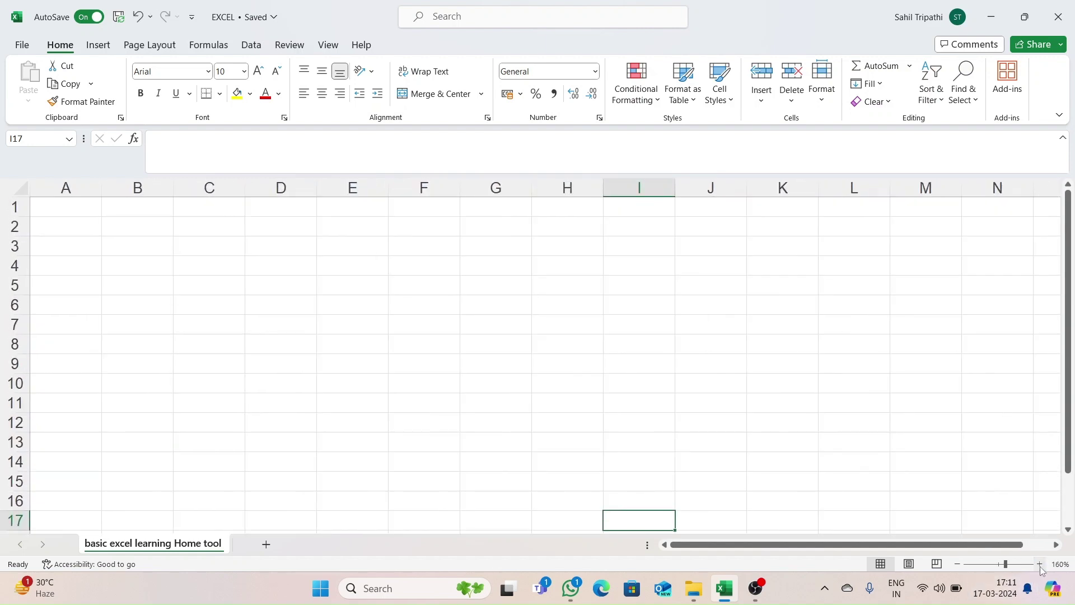
{"action": "left_click_drag", "start_coordinate": [809, 550], "coordinate": [810, 550]}
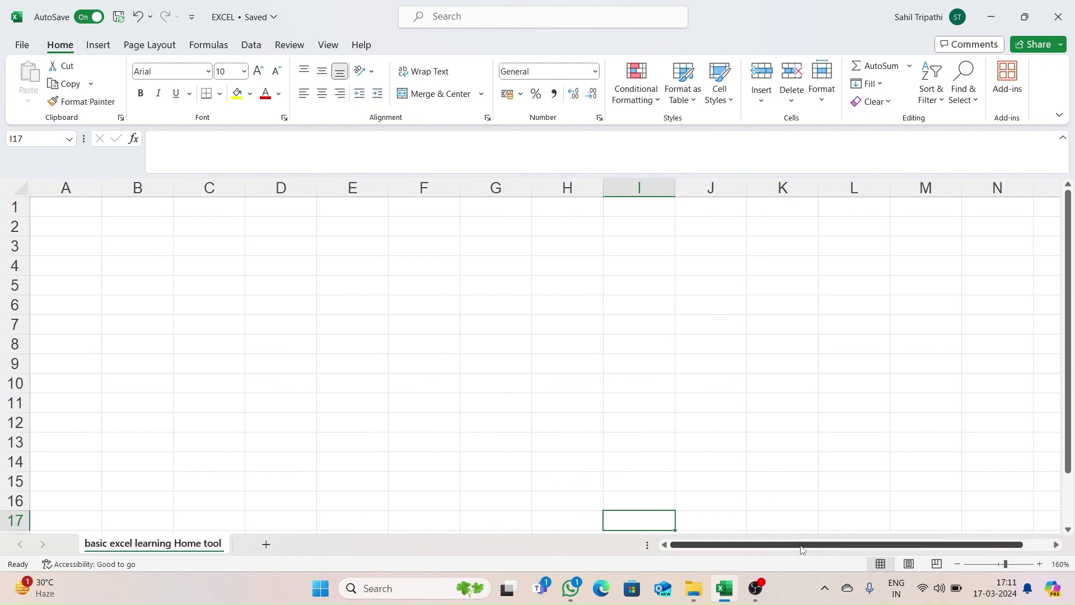
{"action": "scroll", "coordinate": [807, 550], "scroll_direction": "up", "scroll_amount": 6}
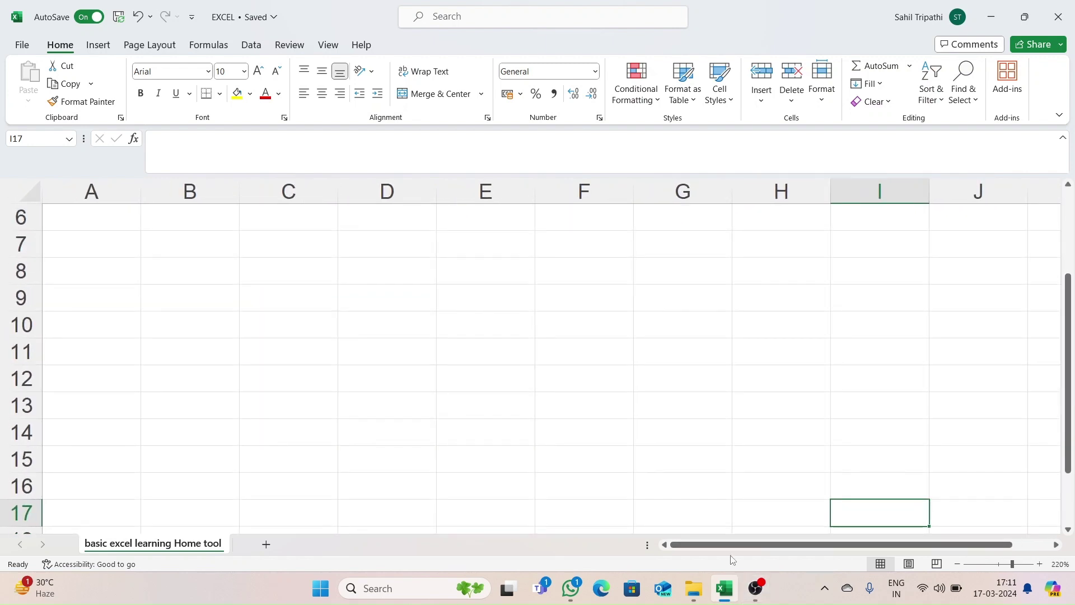
{"action": "left_click", "coordinate": [100, 216]}
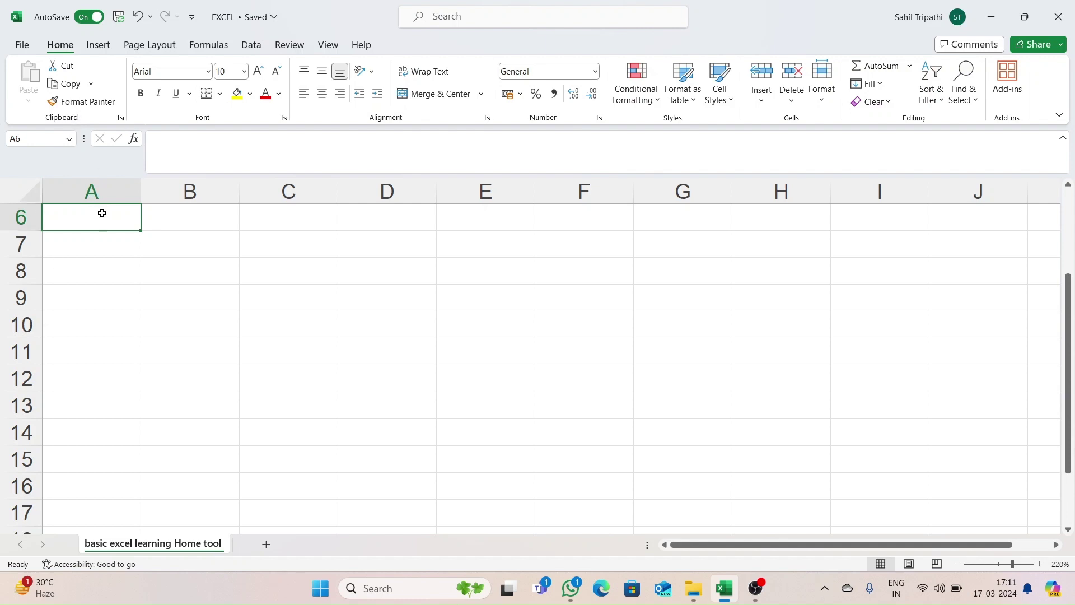
{"action": "left_click", "coordinate": [134, 279]}
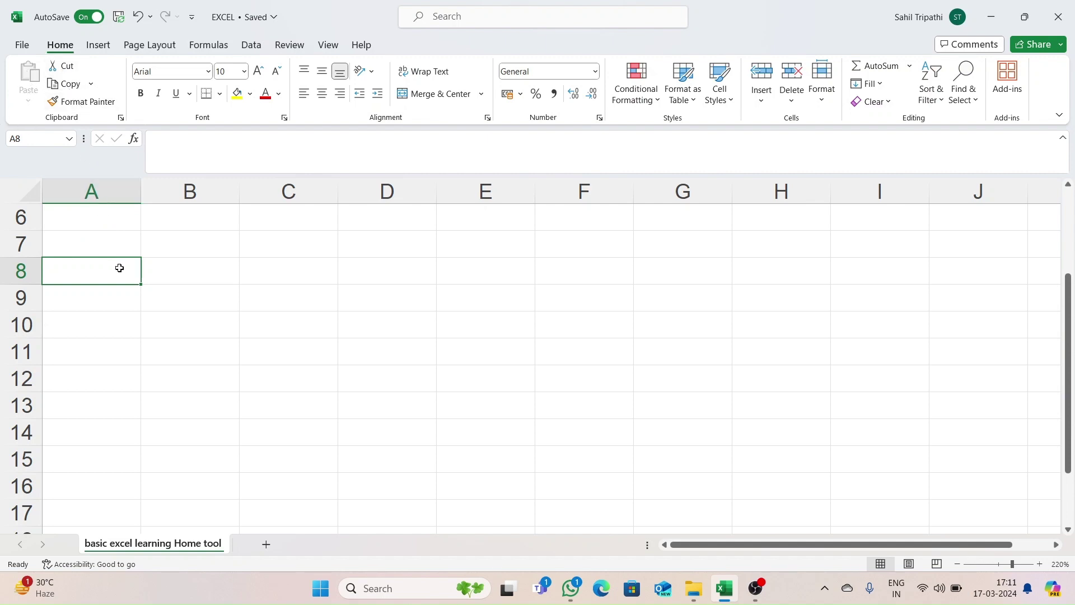
{"action": "type", "text": "SR"}
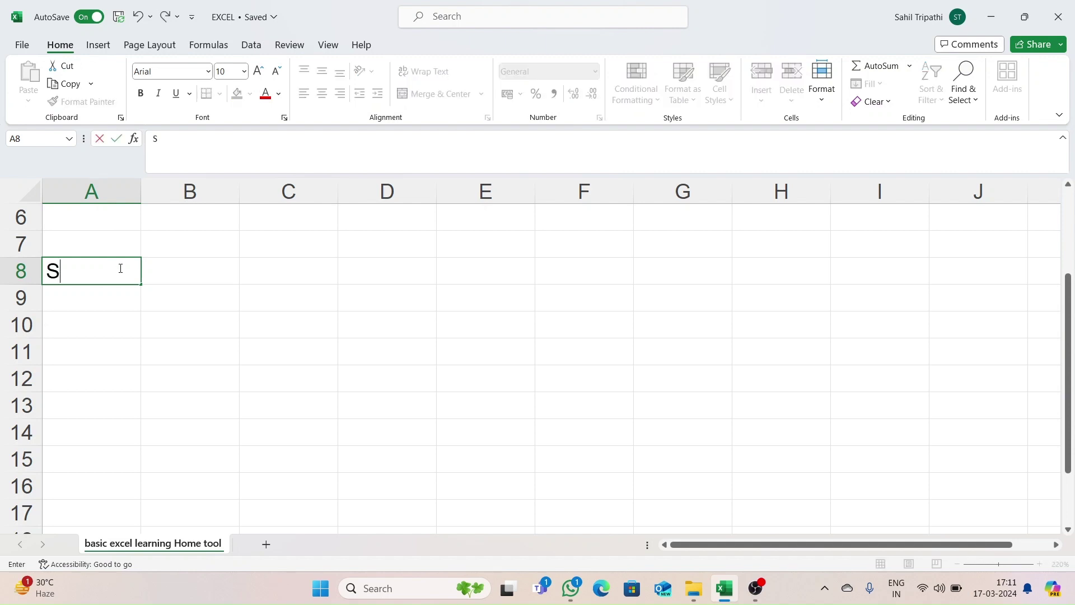
{"action": "type", "text": "o"}
{"action": "key", "text": "Return"}
Correct the heading in cell A8 to read Sr No.
{"action": "left_click", "coordinate": [124, 272]}
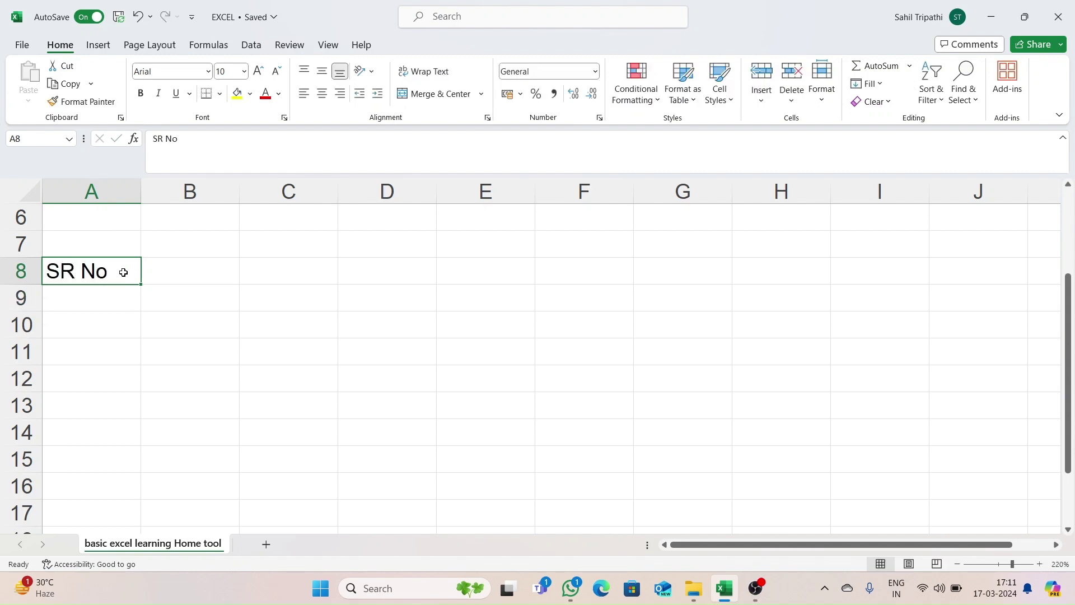
{"action": "double_click", "coordinate": [81, 270]}
{"action": "key", "text": "BackSpace"}
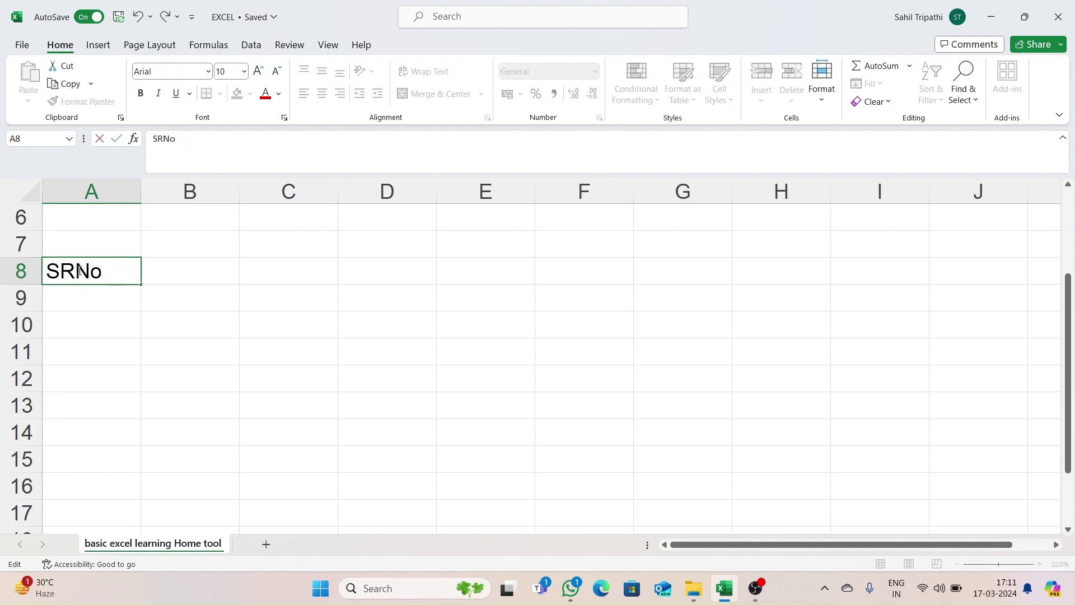
{"action": "key", "text": "BackSpace"}
{"action": "type", "text": "r"}
{"action": "left_click", "coordinate": [83, 299]}
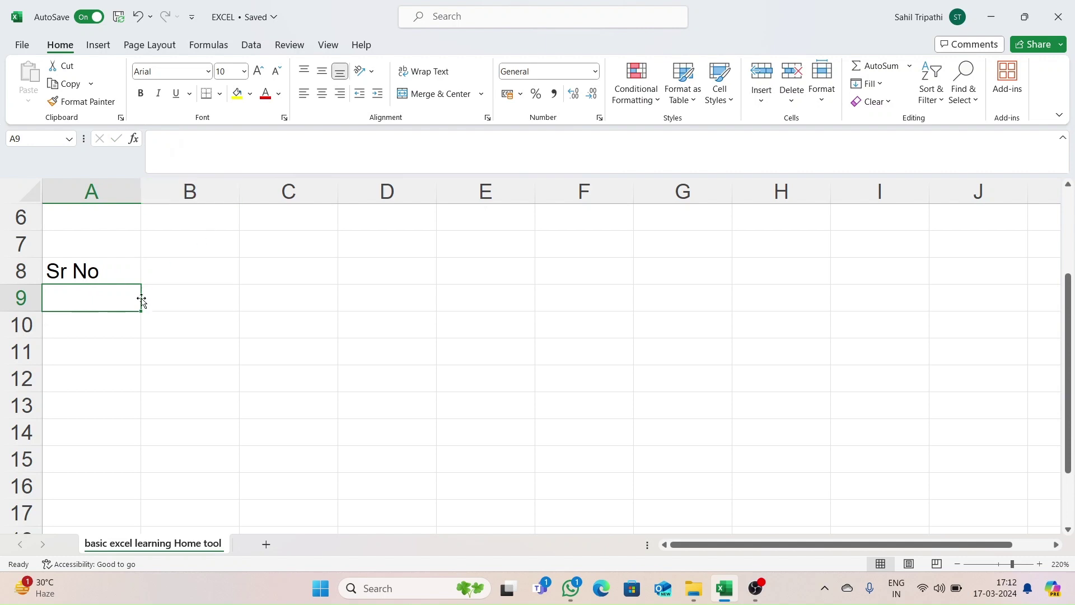
{"action": "left_click", "coordinate": [95, 270]}
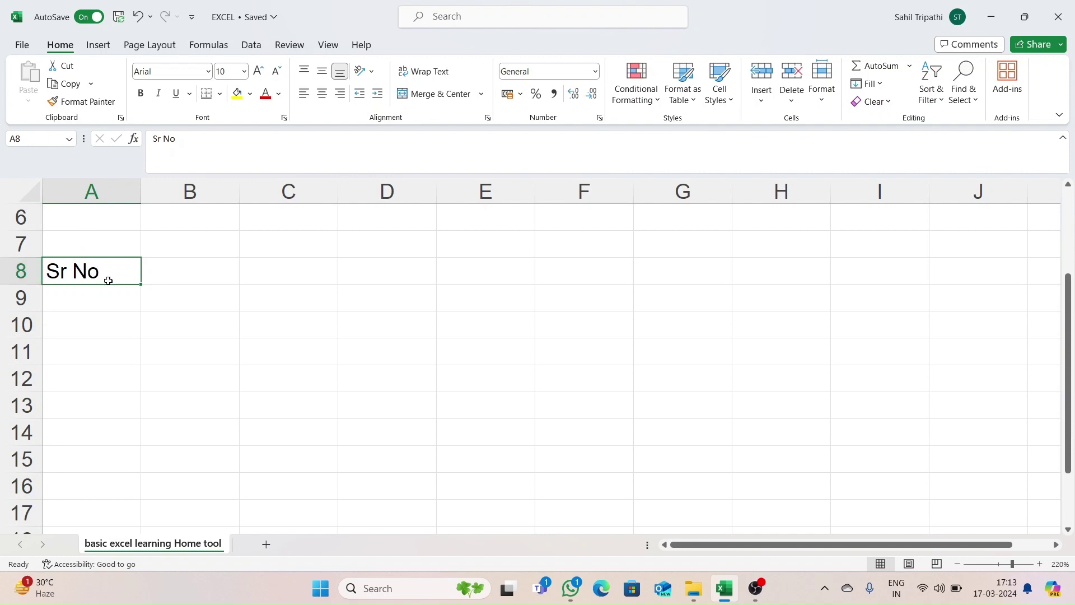
{"action": "left_click", "coordinate": [216, 271]}
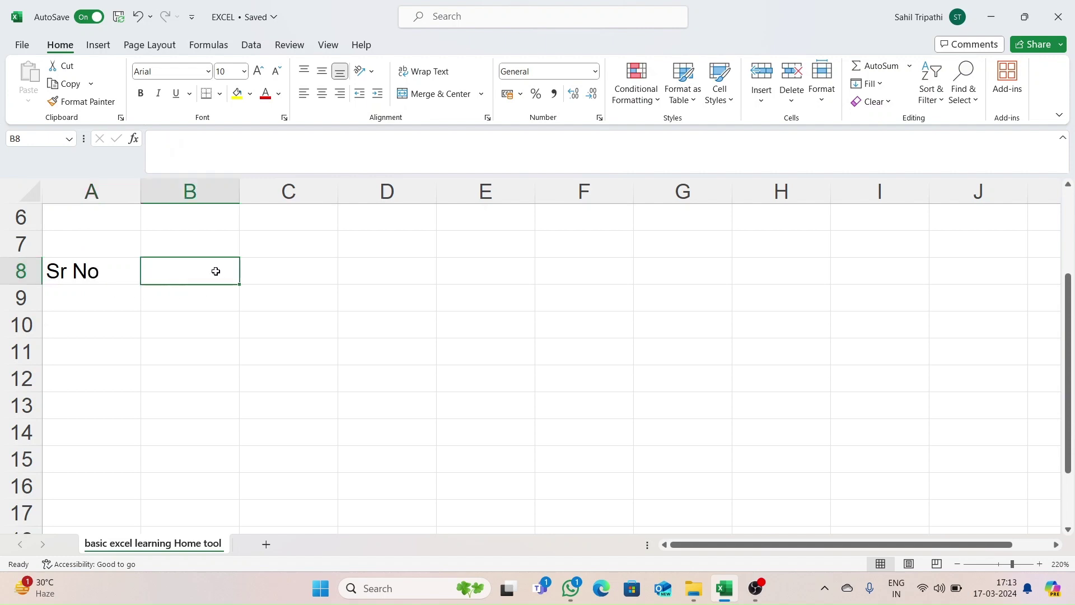
{"action": "left_click", "coordinate": [275, 277]}
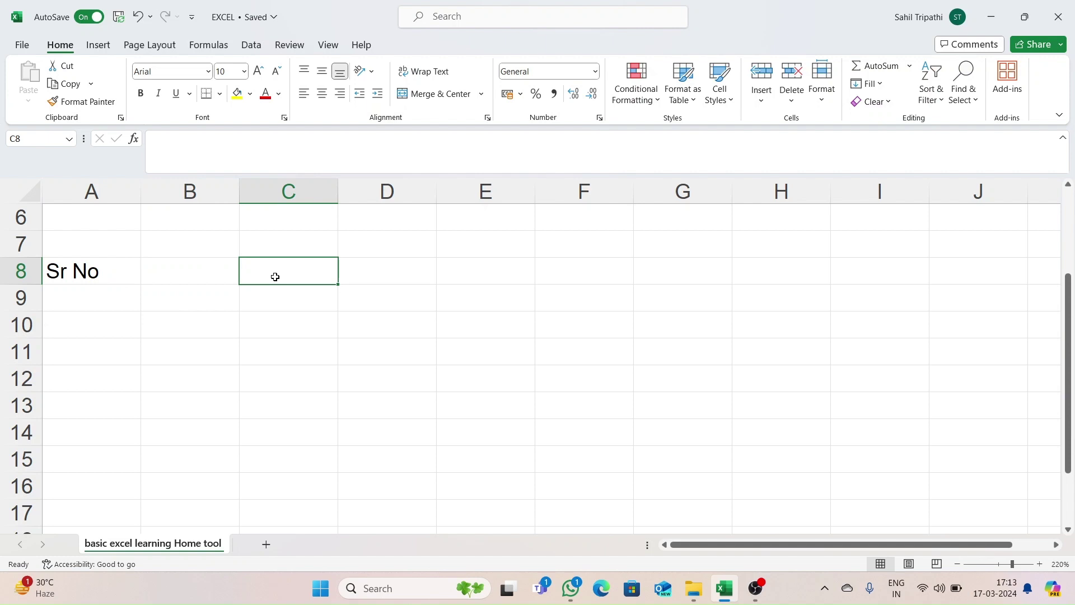
{"action": "left_click", "coordinate": [81, 267]}
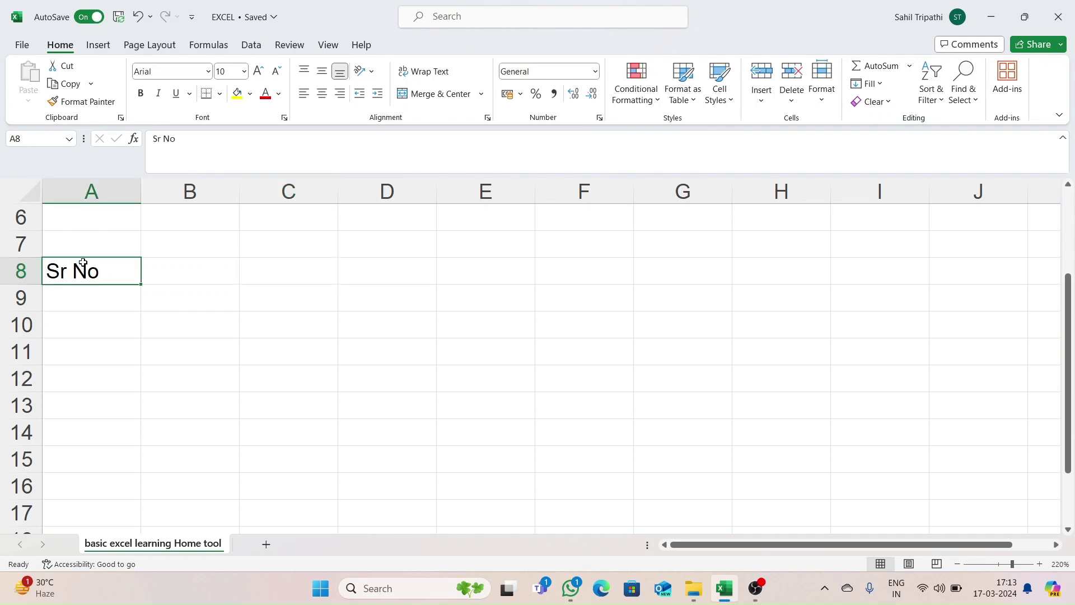
{"action": "left_click", "coordinate": [264, 279]}
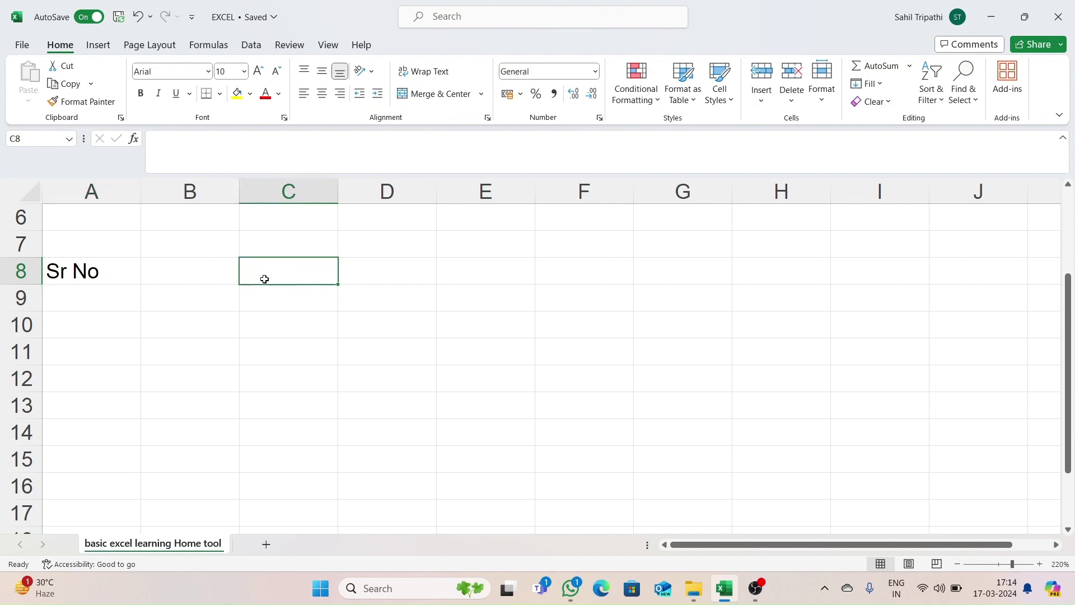
Move the Sr No heading from cell A8 to cell C8 by cutting and pasting it.
{"action": "left_click", "coordinate": [114, 274]}
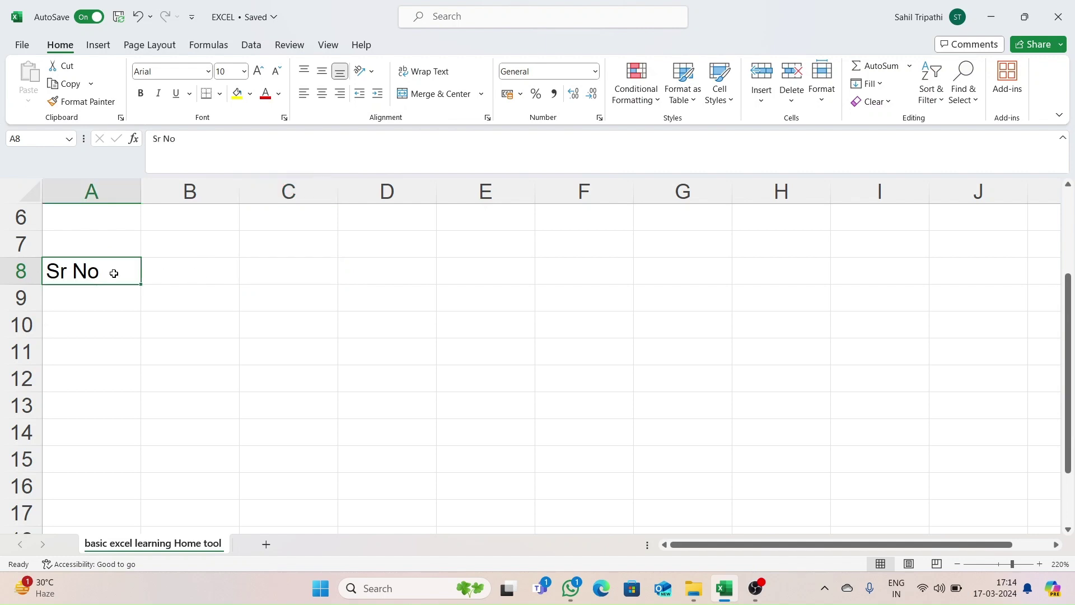
{"action": "left_click", "coordinate": [72, 72]}
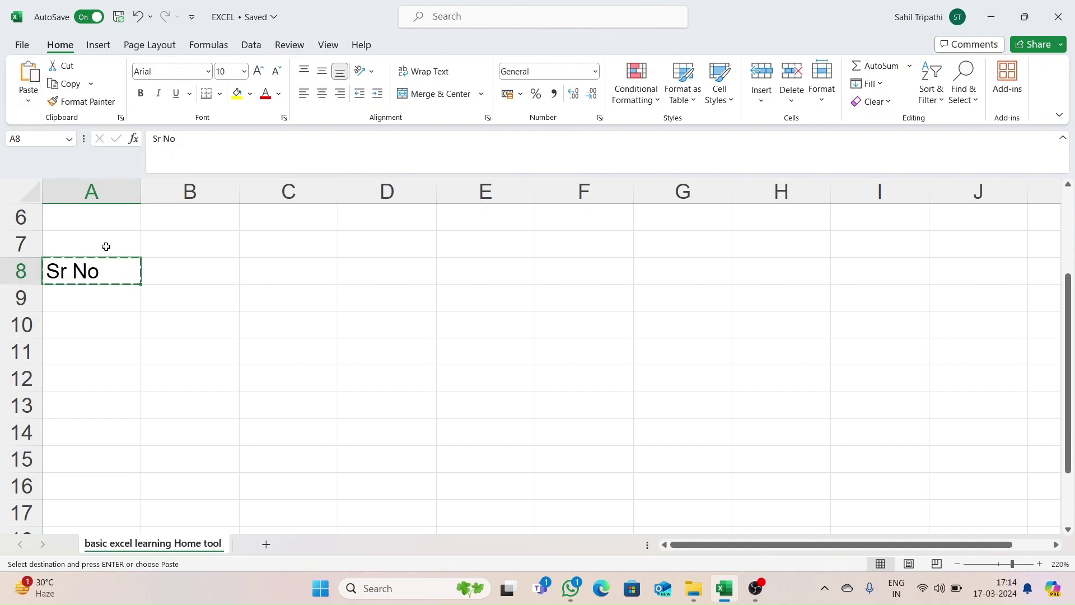
{"action": "left_click", "coordinate": [287, 268]}
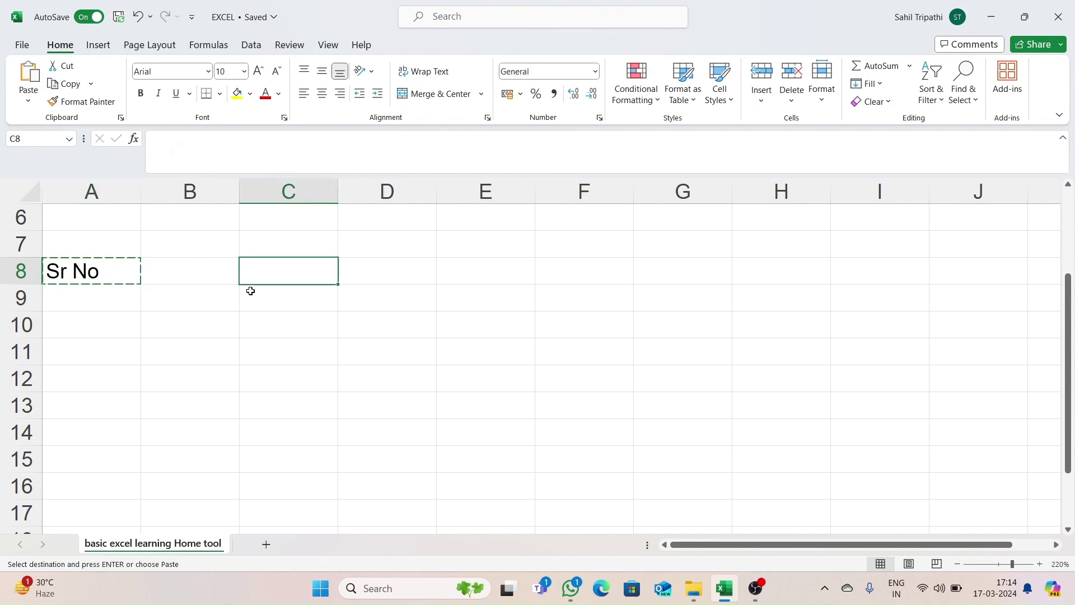
{"action": "left_click", "coordinate": [33, 82]}
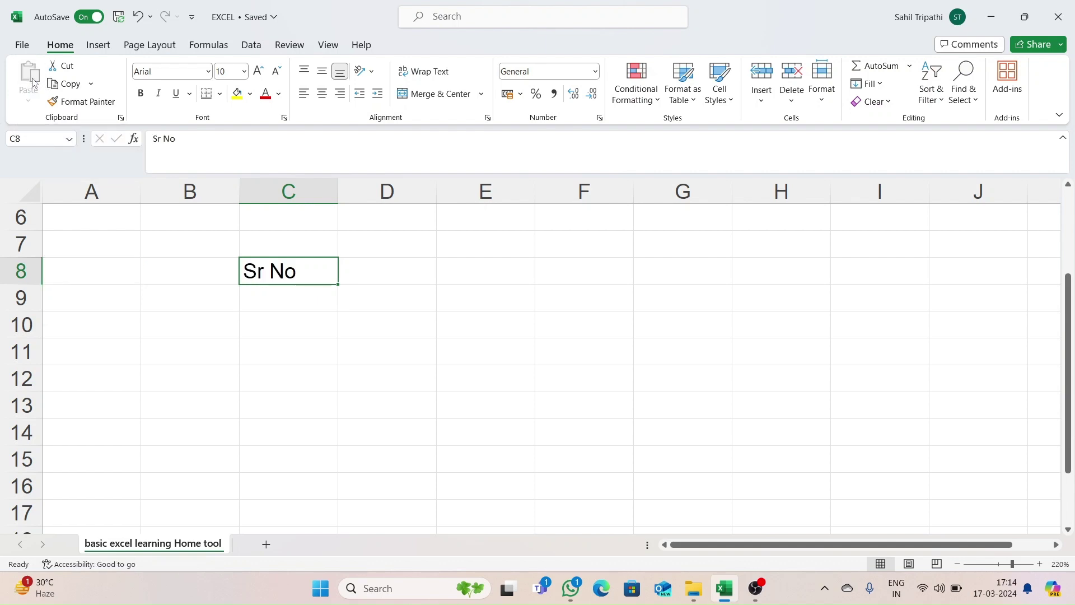
{"action": "left_click", "coordinate": [93, 272]}
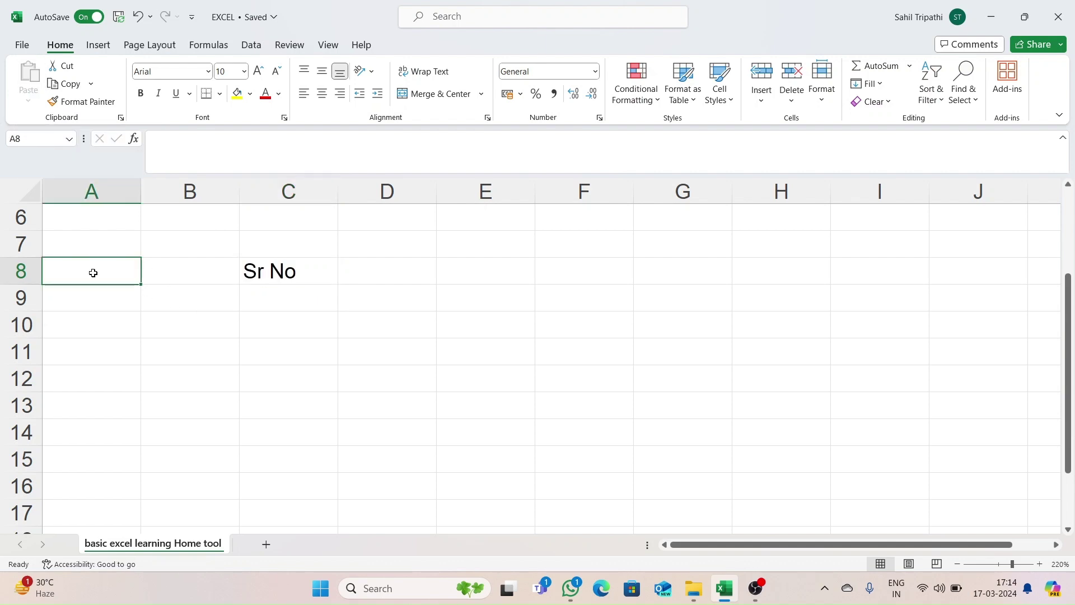
{"action": "left_click", "coordinate": [288, 277]}
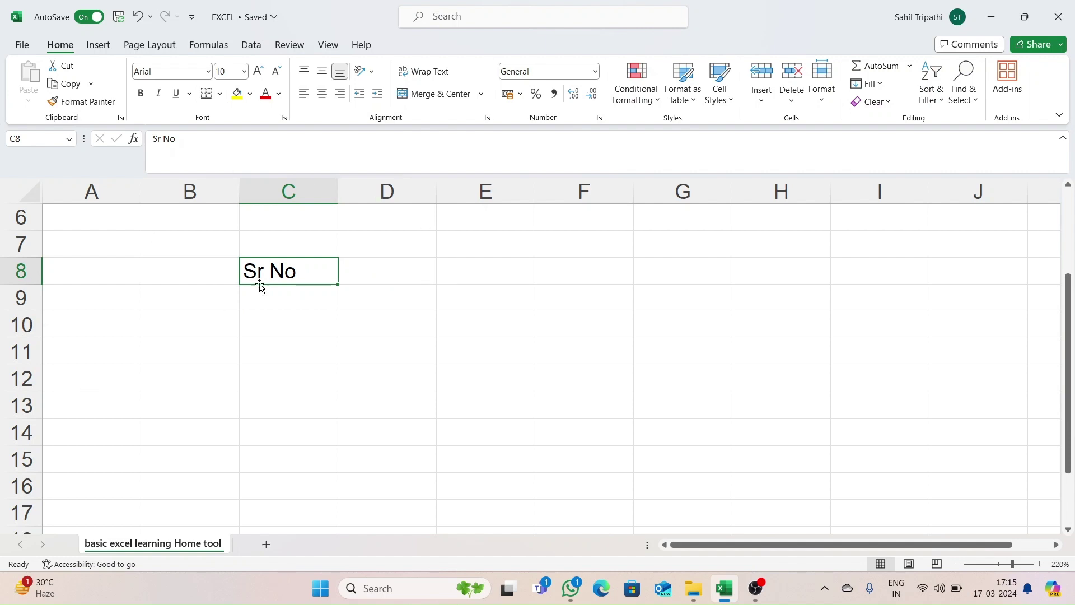
{"action": "left_click", "coordinate": [93, 271]}
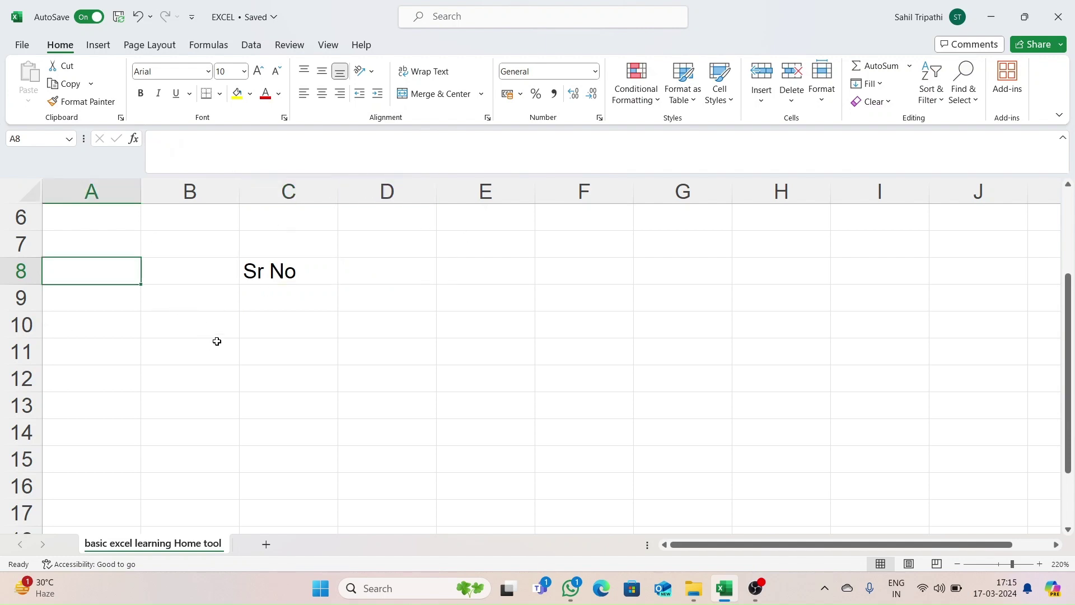
Copy the Sr No heading from cell C8 and paste it into cell B8.
{"action": "left_click", "coordinate": [264, 272]}
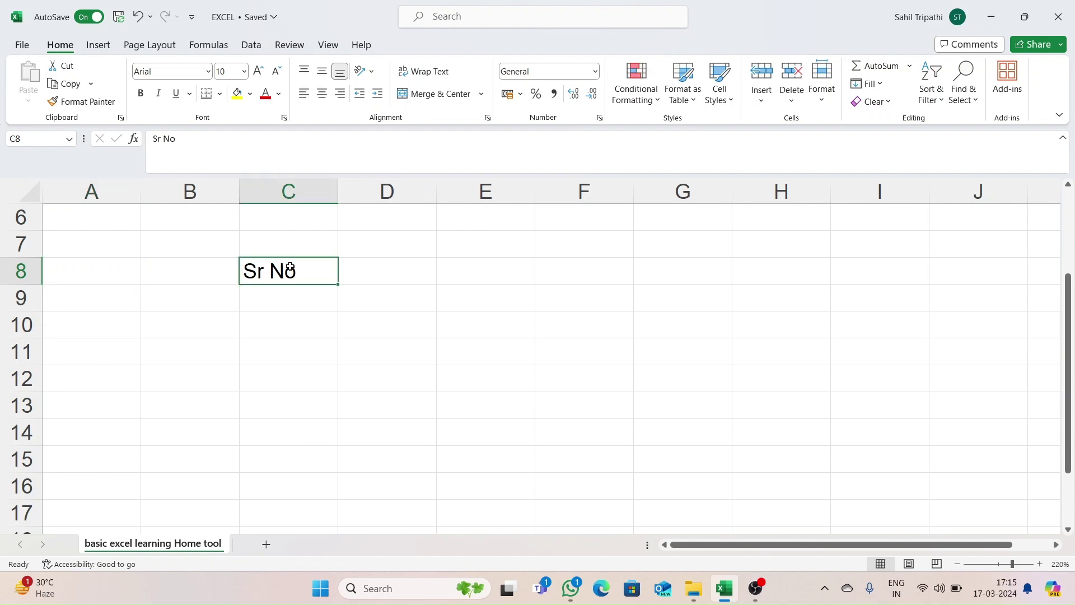
{"action": "left_click", "coordinate": [68, 86]}
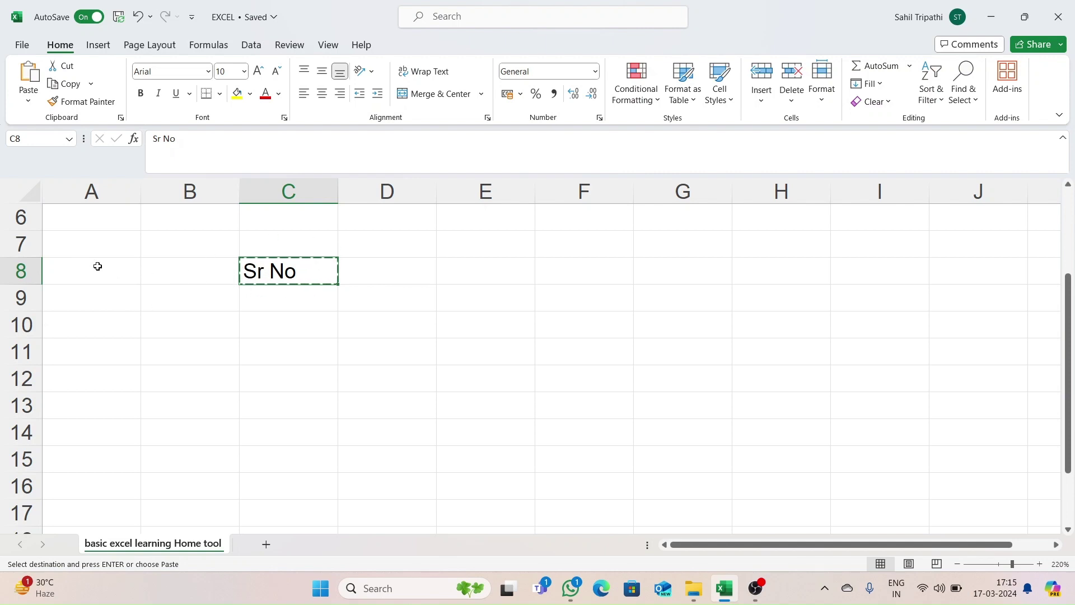
{"action": "left_click", "coordinate": [167, 265]}
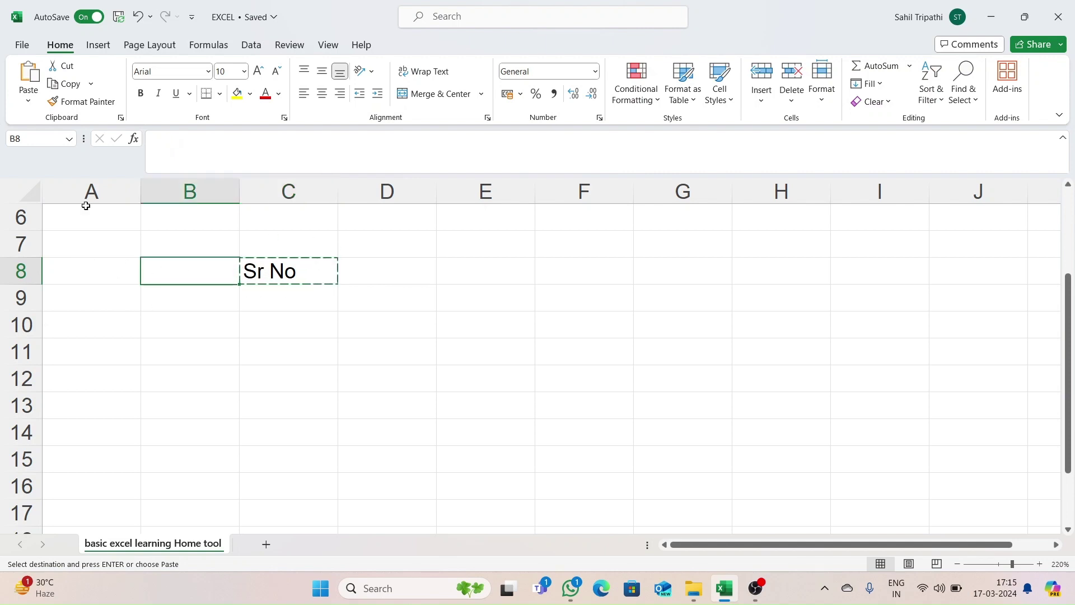
{"action": "left_click", "coordinate": [27, 92]}
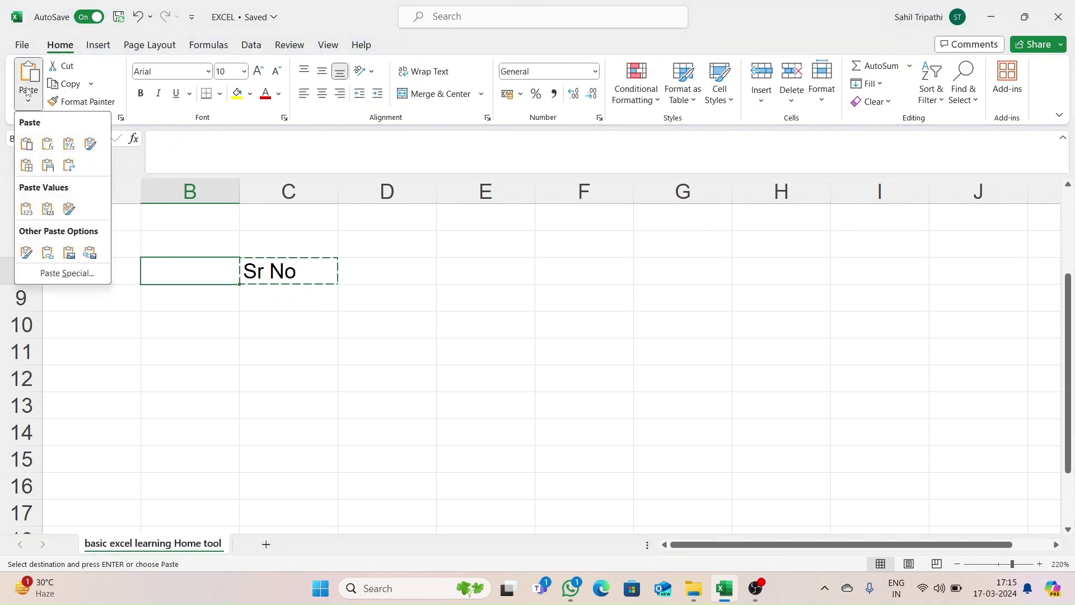
{"action": "left_click", "coordinate": [26, 84]}
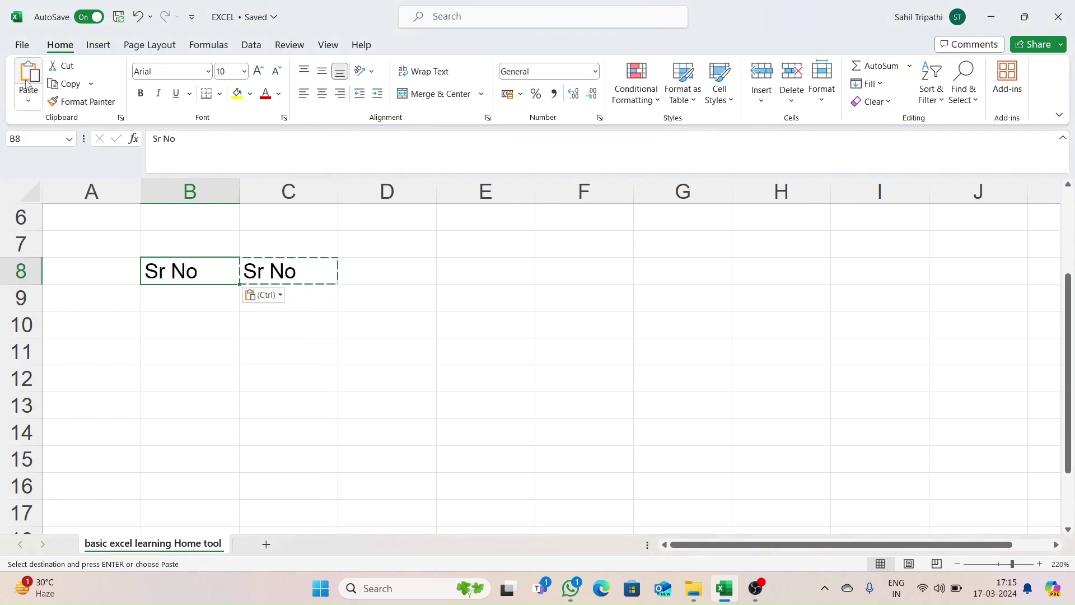
Compare cells B8 and C8 and review the available paste options for cell B8.
{"action": "left_click", "coordinate": [288, 269]}
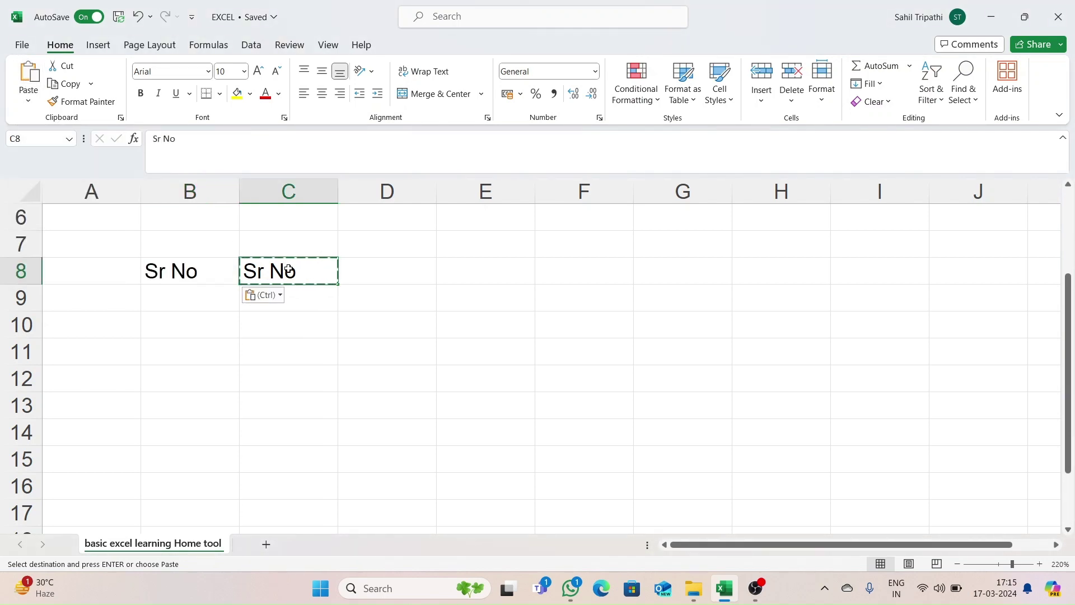
{"action": "left_click", "coordinate": [176, 272]}
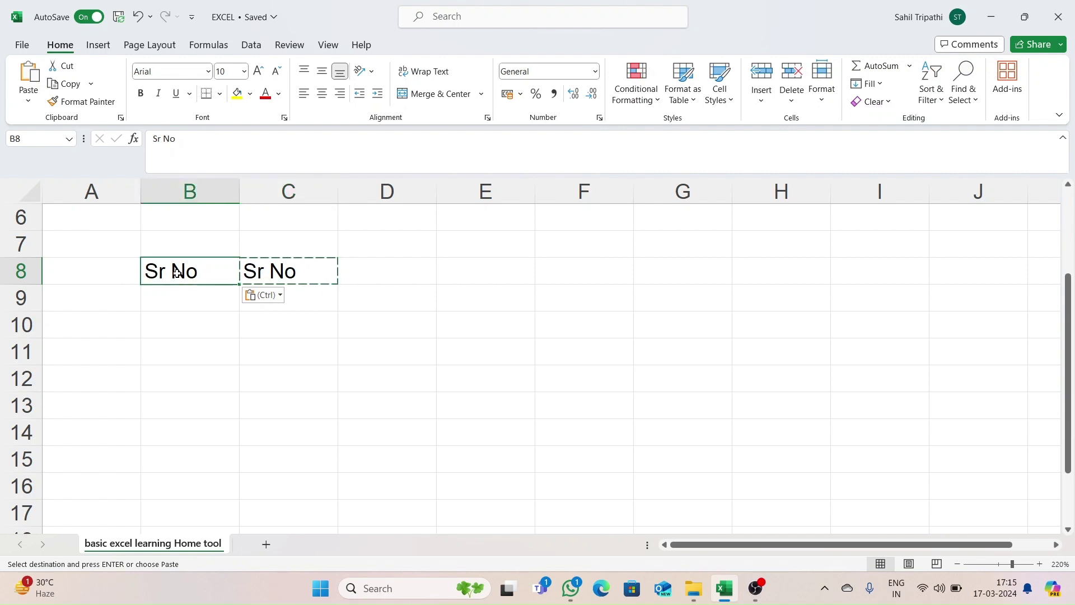
{"action": "left_click", "coordinate": [32, 101]}
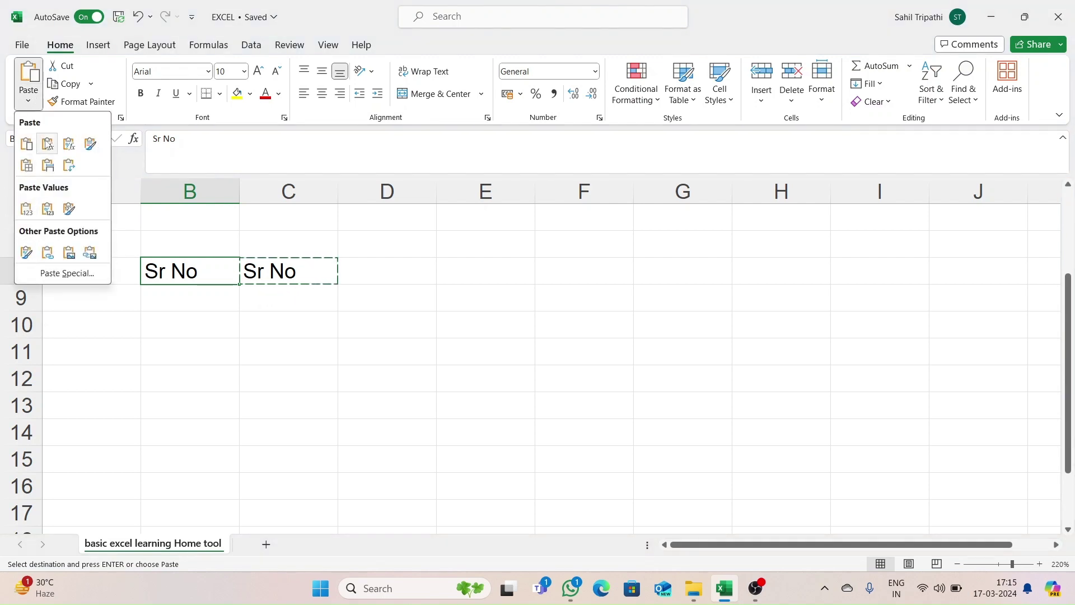
{"action": "left_click", "coordinate": [447, 350]}
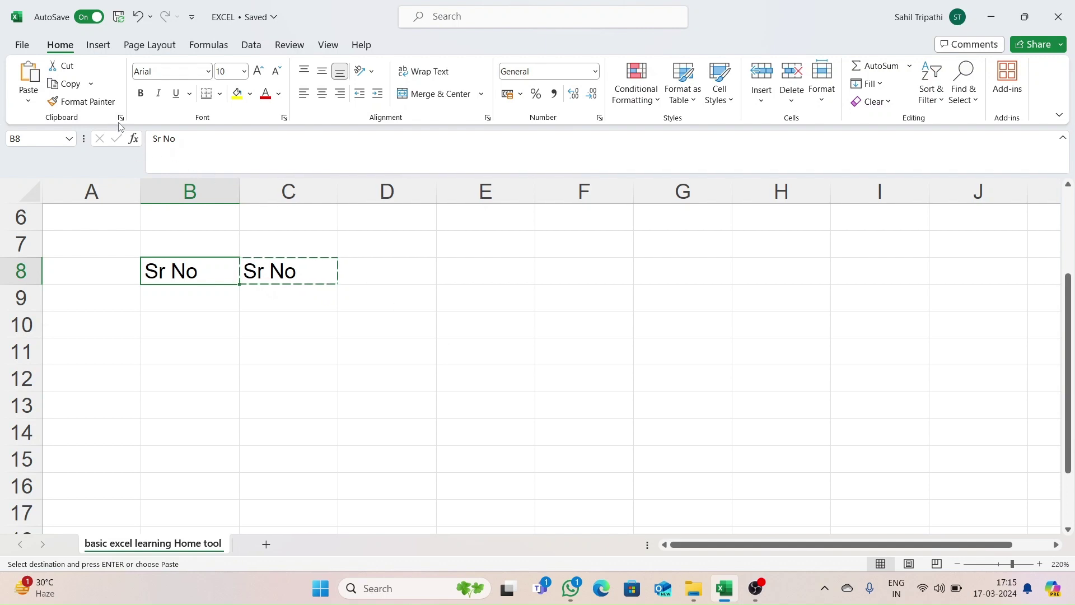
Apply the formatting of cell B8 to cell B9 with Format Painter, and reselect cell B8.
{"action": "left_click", "coordinate": [94, 101]}
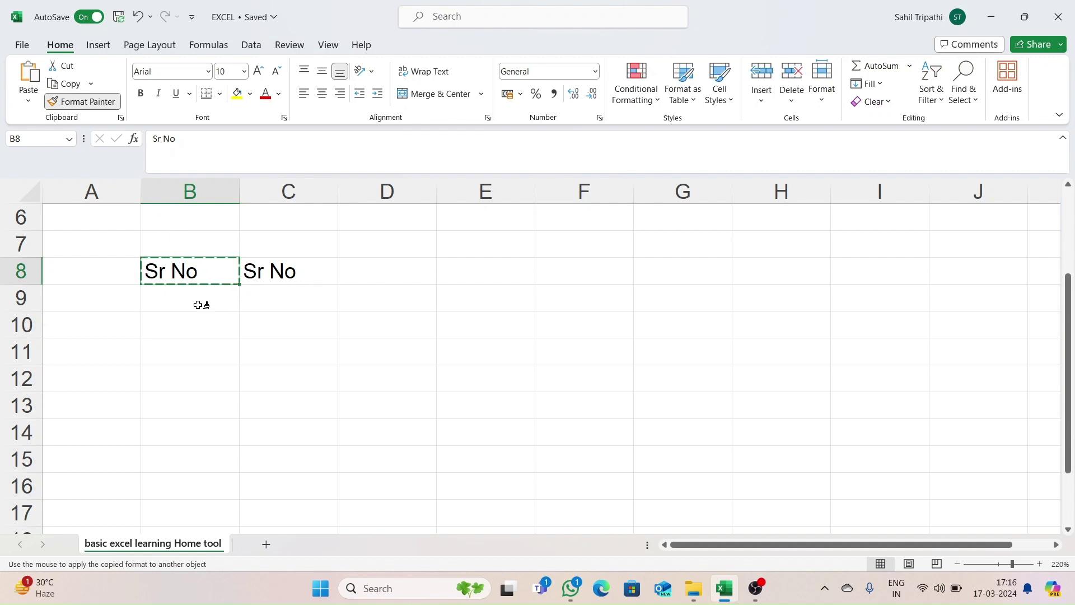
{"action": "left_click", "coordinate": [204, 265]}
{"action": "left_click", "coordinate": [200, 303]}
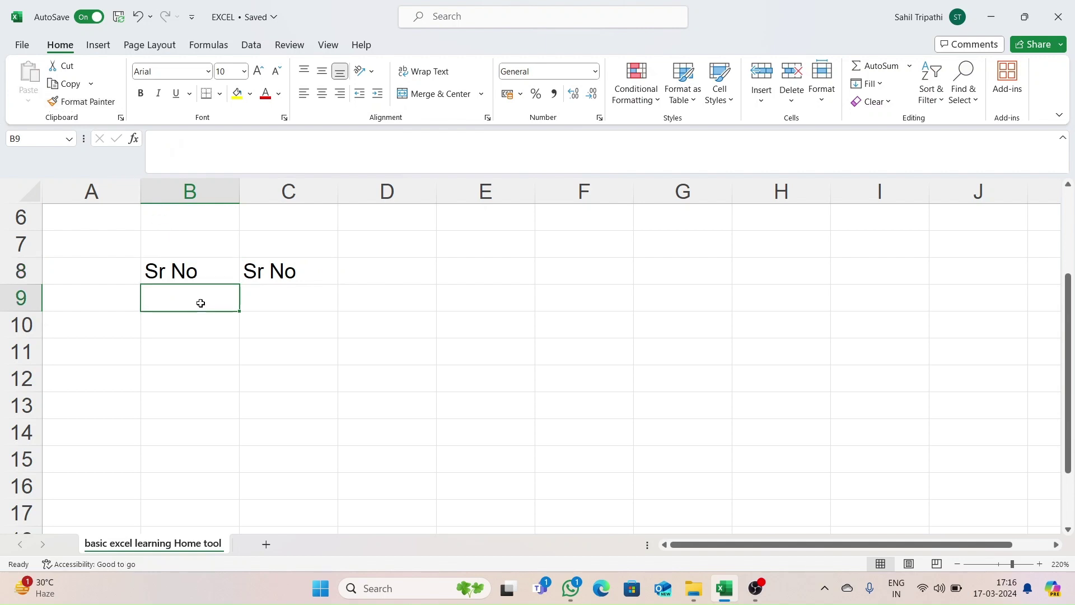
{"action": "left_click", "coordinate": [180, 277]}
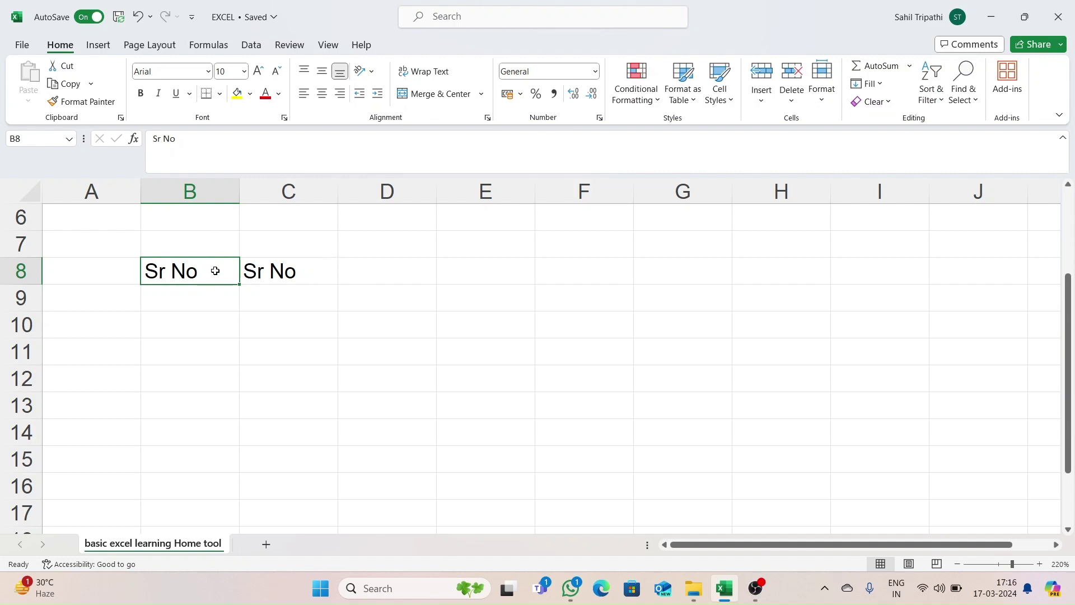
Try the Algerian and Arial Rounded MT Bold fonts on the heading in cell B8 and compare it with cell C8.
{"action": "left_click", "coordinate": [208, 71]}
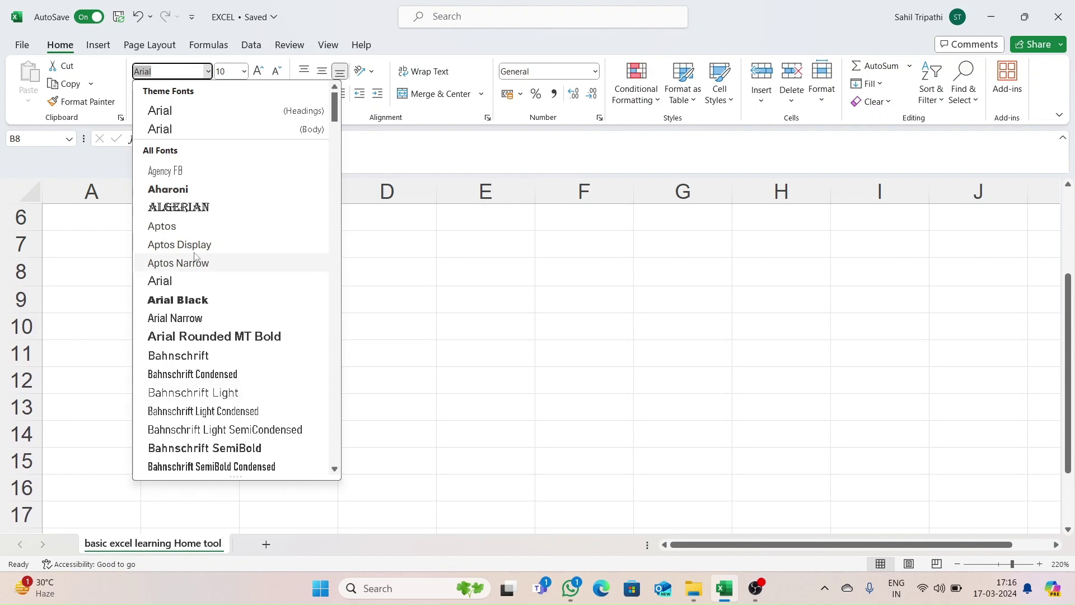
{"action": "left_click", "coordinate": [180, 212]}
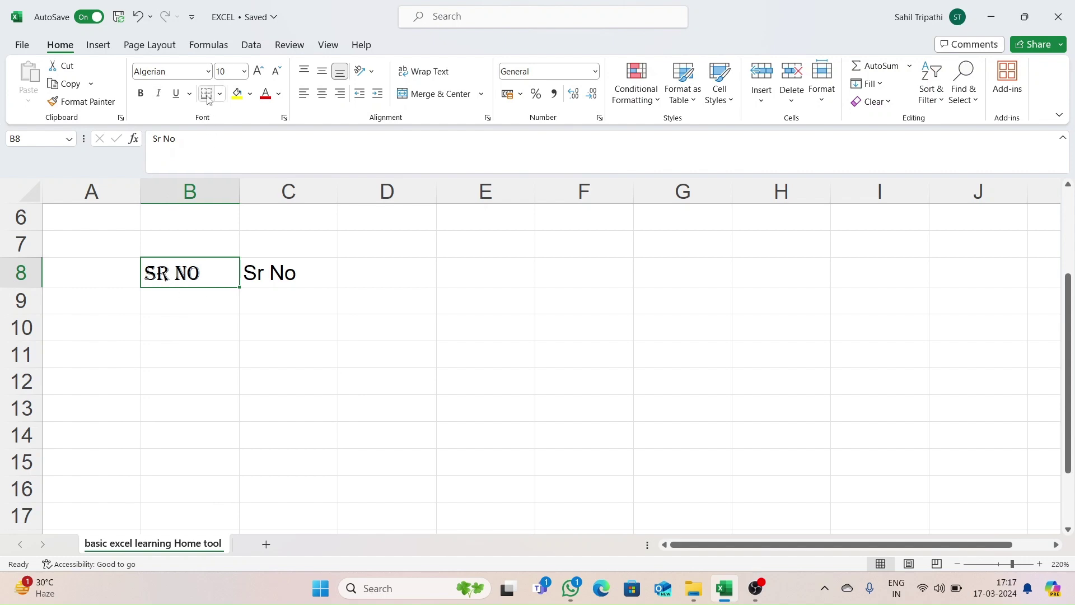
{"action": "left_click", "coordinate": [208, 71]}
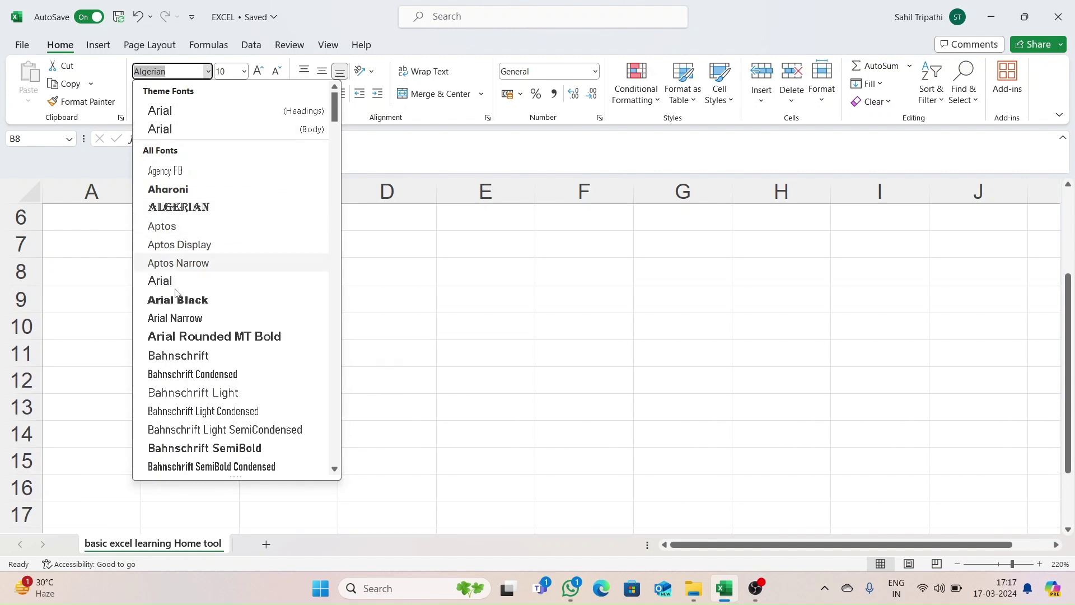
{"action": "left_click", "coordinate": [182, 337]}
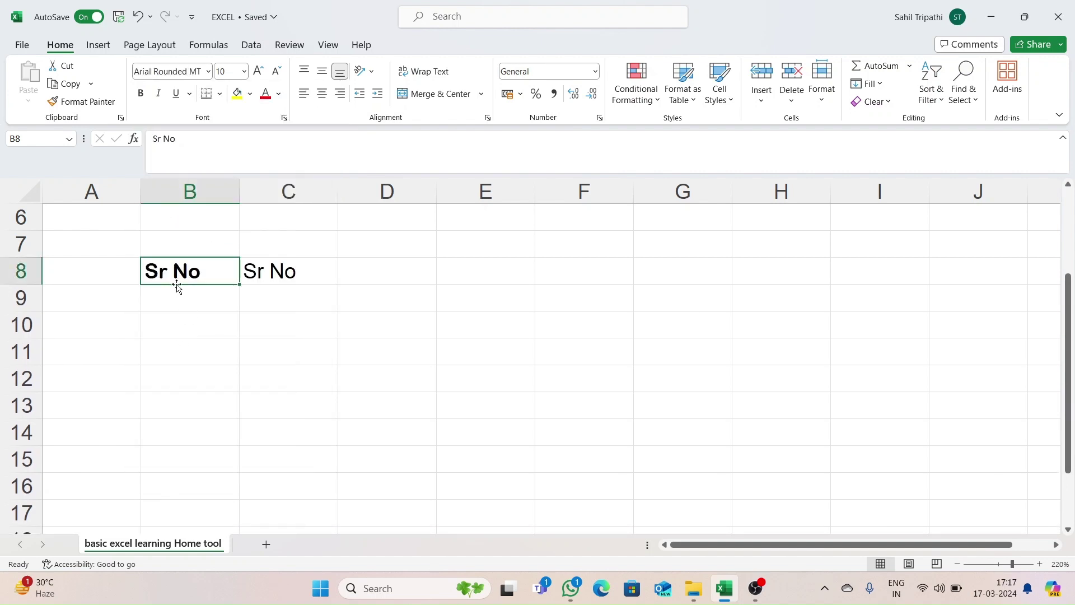
{"action": "left_click", "coordinate": [255, 269]}
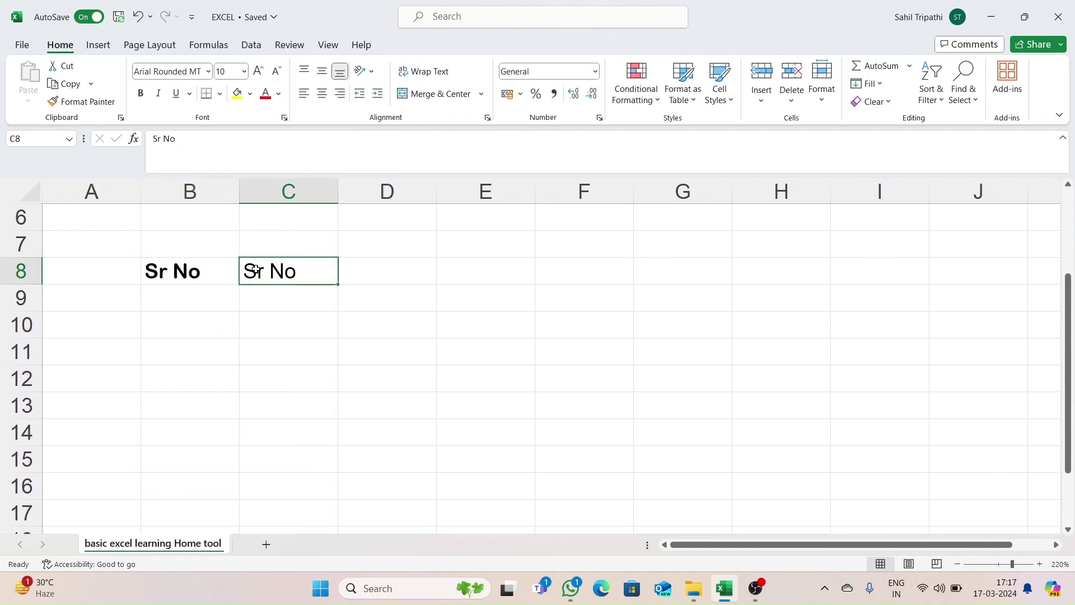
{"action": "left_click", "coordinate": [196, 271]}
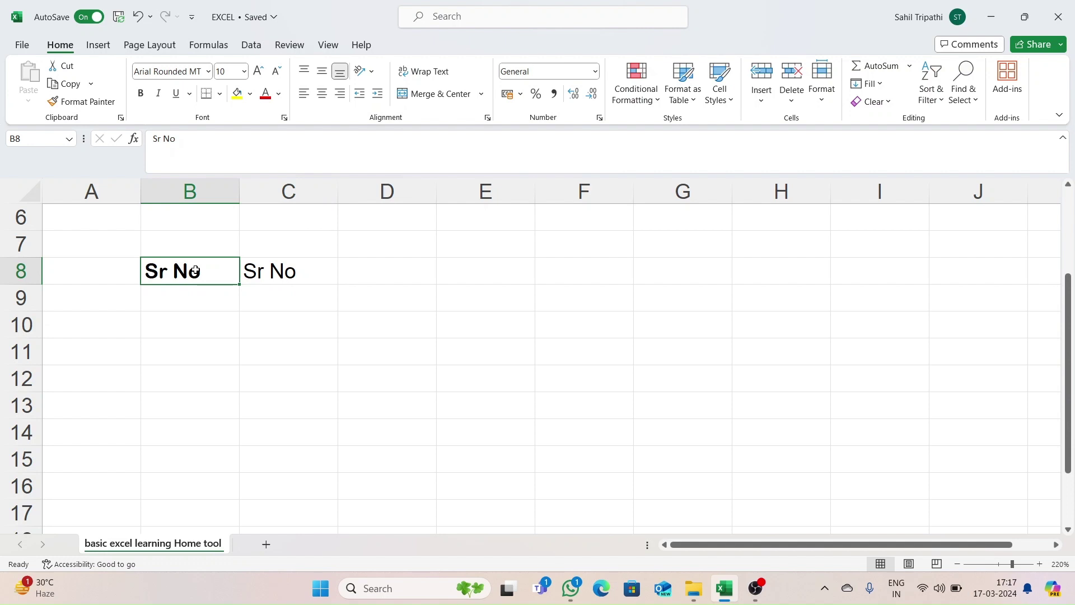
Apply the Algerian font to the range B8:G8.
{"action": "left_click_drag", "start_coordinate": [195, 271], "coordinate": [252, 288]}
{"action": "left_click", "coordinate": [202, 263]}
{"action": "left_click_drag", "start_coordinate": [201, 264], "coordinate": [642, 273]}
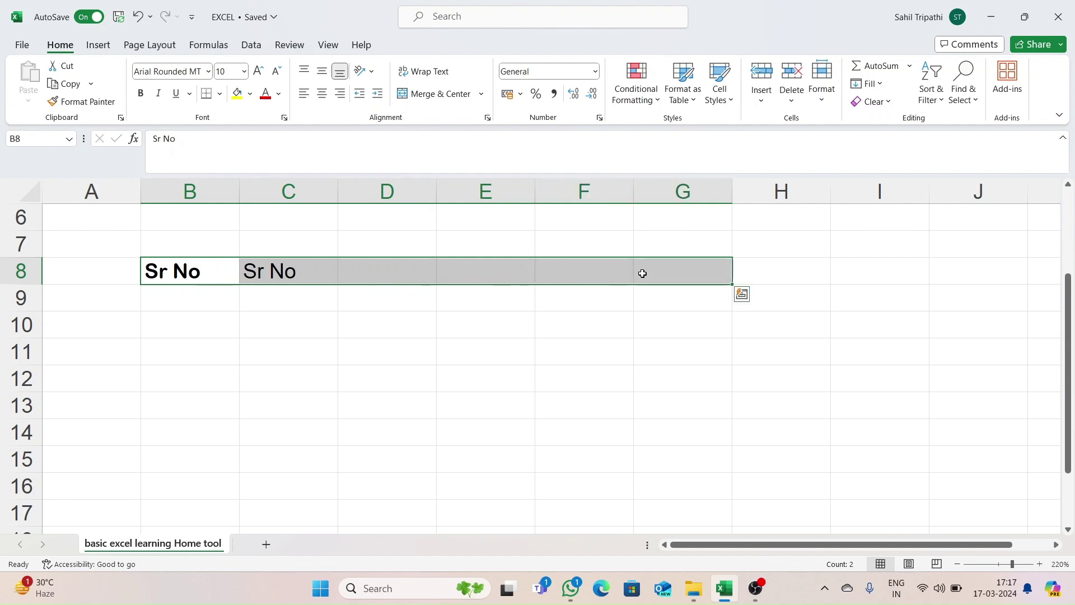
{"action": "left_click", "coordinate": [208, 72]}
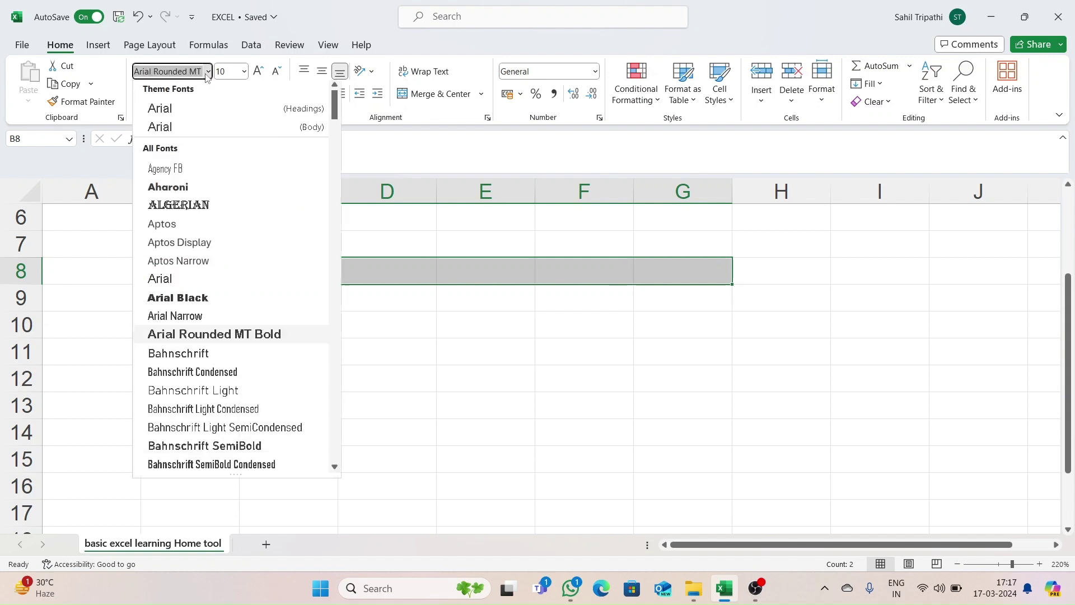
{"action": "left_click", "coordinate": [179, 208]}
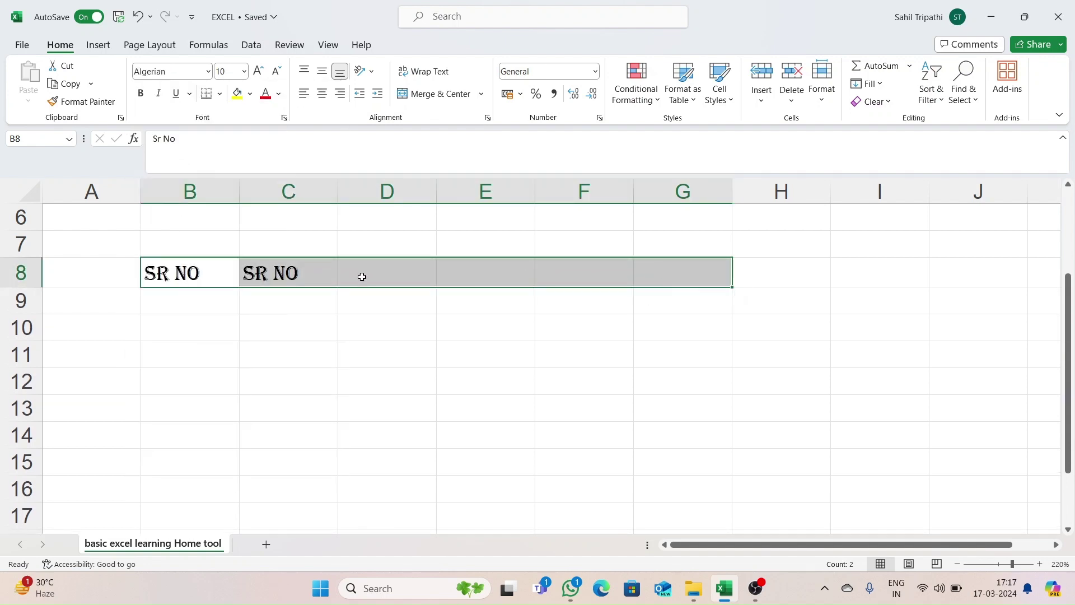
{"action": "left_click", "coordinate": [328, 329]}
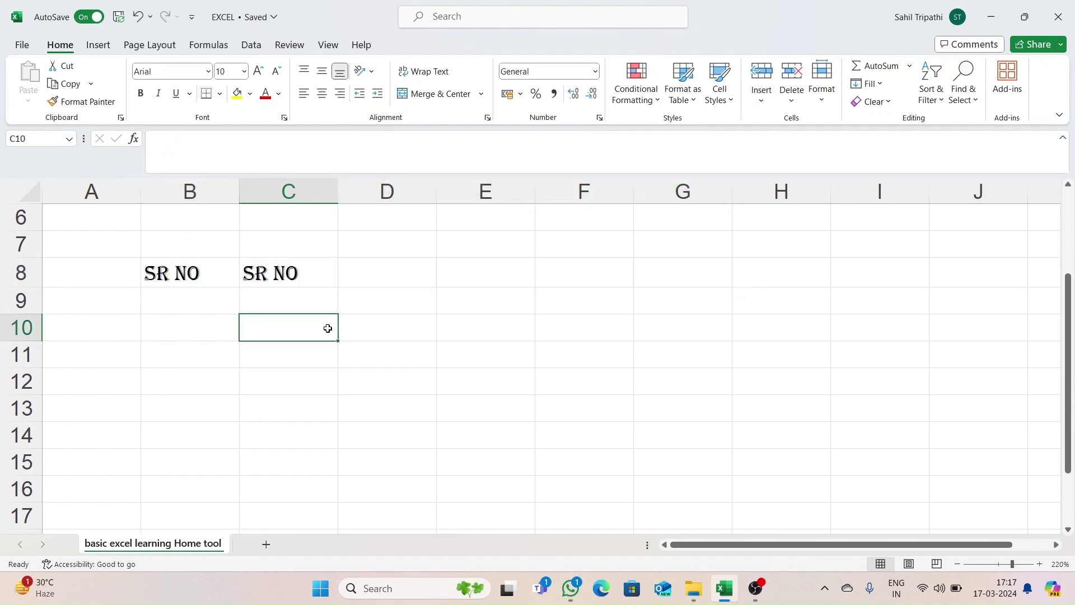
Set the font size of cell B8 to 20 and return it to 10.
{"action": "left_click", "coordinate": [190, 276]}
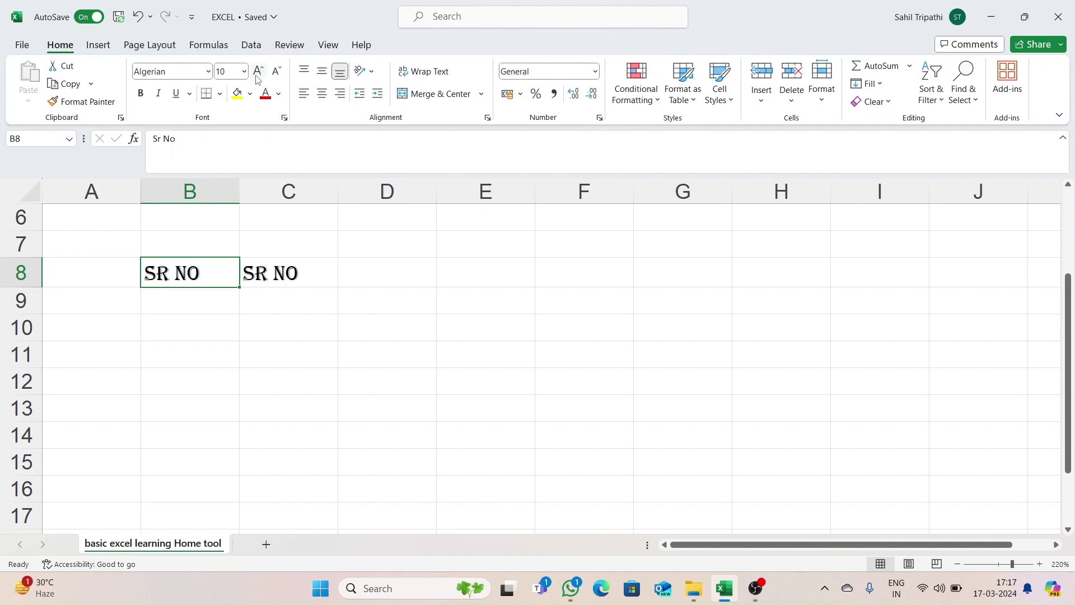
{"action": "left_click", "coordinate": [230, 71]}
{"action": "type", "text": "20"}
{"action": "key", "text": "Return"}
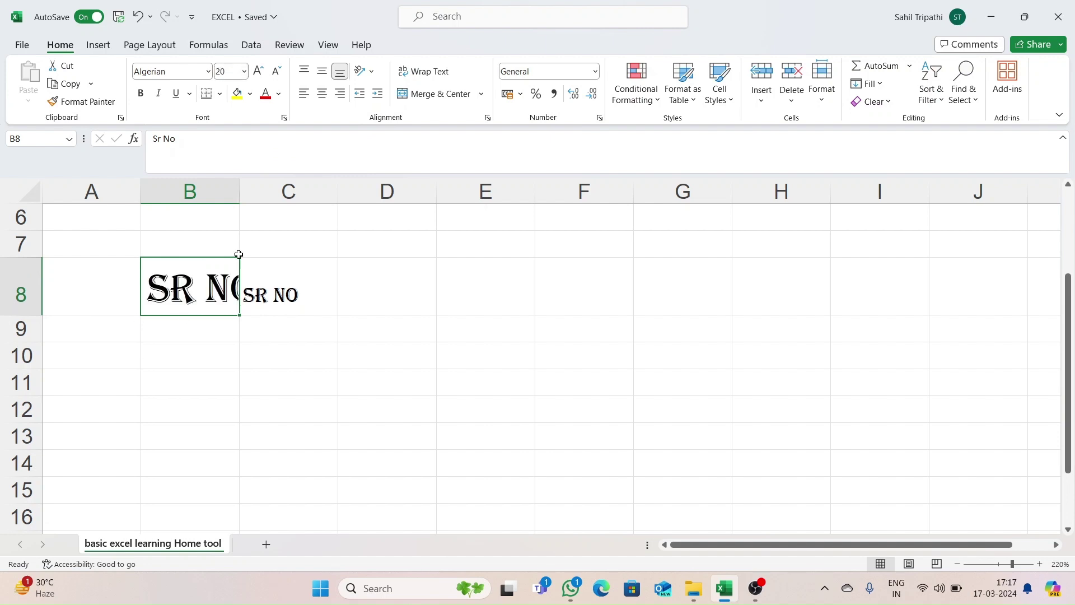
{"action": "left_click", "coordinate": [223, 71]}
{"action": "type", "text": "10"}
{"action": "key", "text": "Return"}
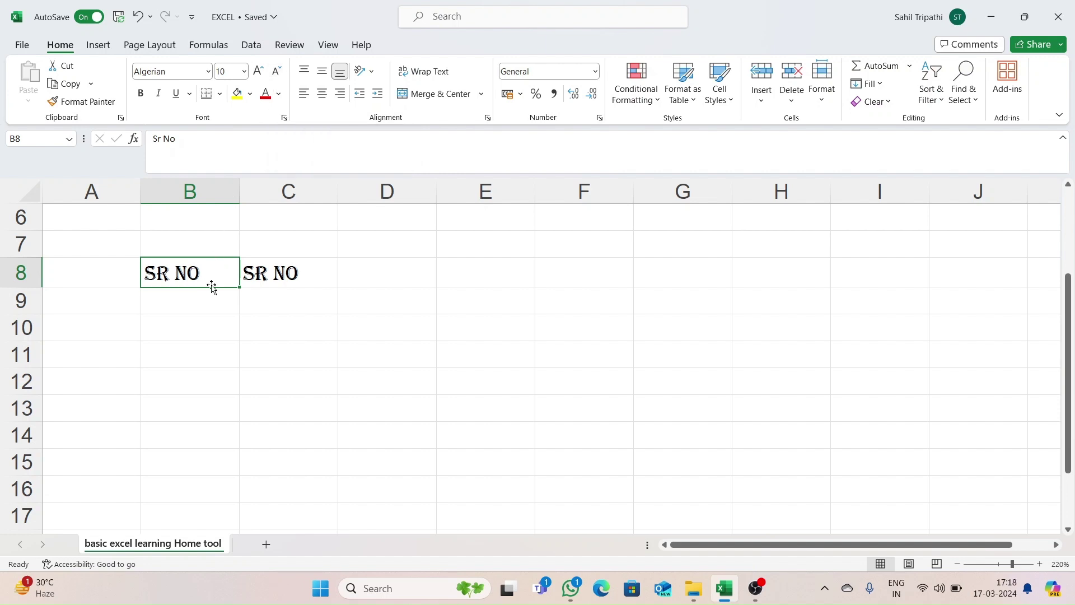
Increase the font size of cell B8 one increment at a time up to 24.
{"action": "left_click", "coordinate": [258, 71]}
{"action": "left_click", "coordinate": [258, 71]}
{"action": "left_click", "coordinate": [257, 71]}
{"action": "left_click", "coordinate": [258, 70]}
{"action": "left_click", "coordinate": [257, 71]}
{"action": "left_click", "coordinate": [258, 71]}
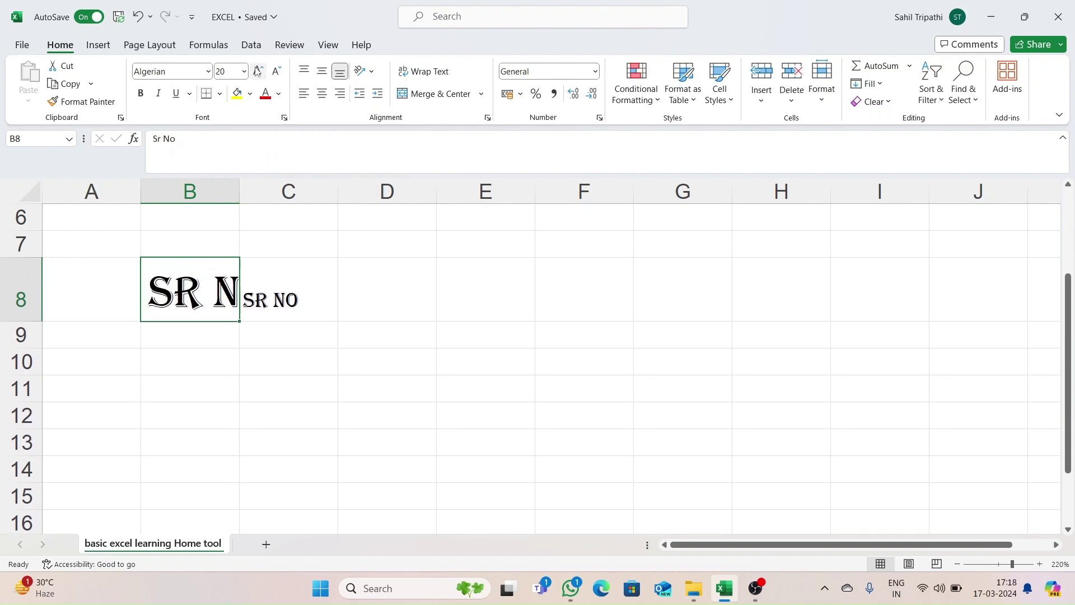
{"action": "left_click", "coordinate": [257, 71]}
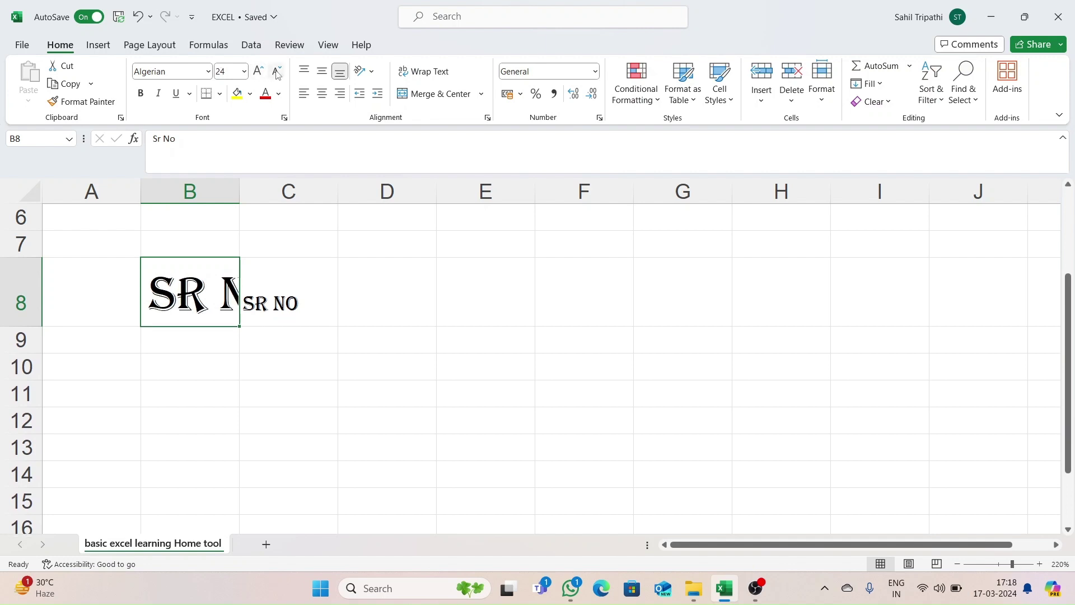
Decrease the font size of cell B8 one increment at a time down to 8.
{"action": "left_click", "coordinate": [277, 71]}
{"action": "left_click", "coordinate": [277, 71]}
{"action": "left_click", "coordinate": [277, 71]}
{"action": "left_click", "coordinate": [277, 71]}
{"action": "left_click", "coordinate": [276, 71]}
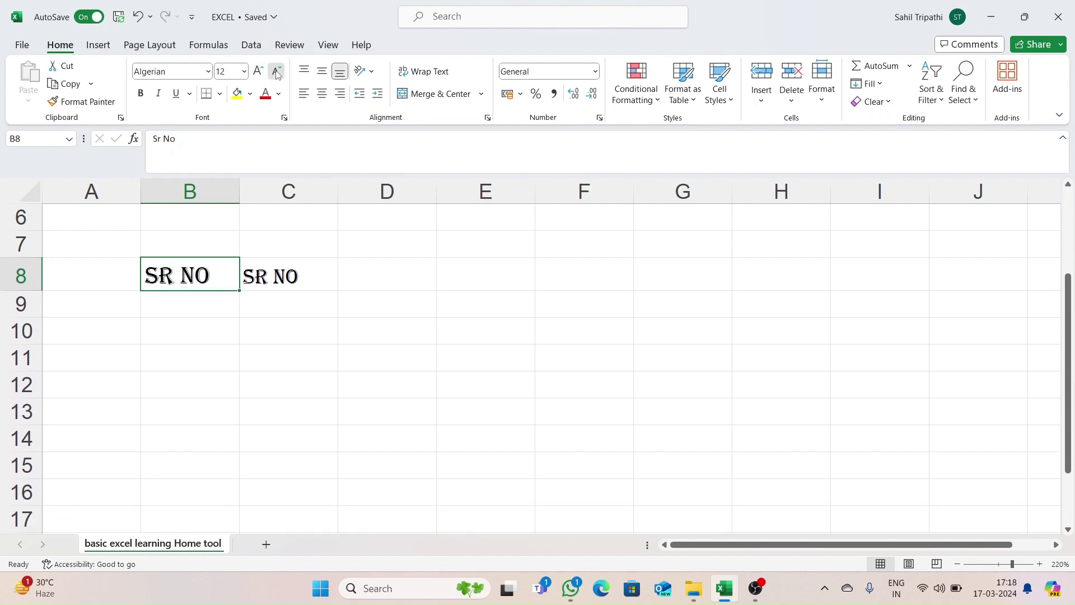
{"action": "left_click", "coordinate": [276, 71]}
{"action": "left_click", "coordinate": [277, 71]}
{"action": "left_click", "coordinate": [277, 71]}
{"action": "left_click", "coordinate": [277, 72]}
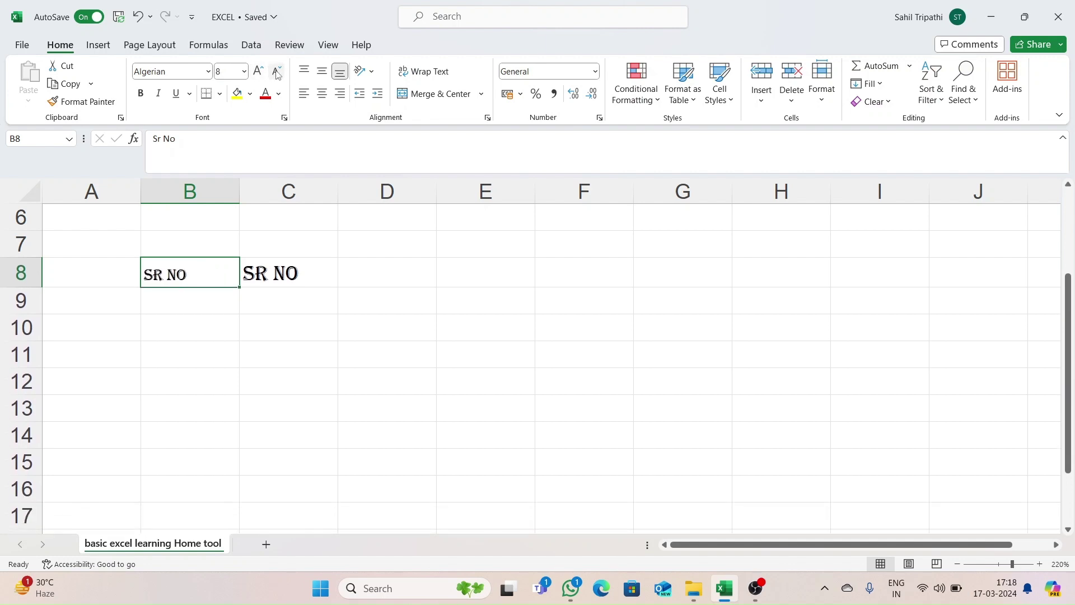
Set the font size of cell B8 to 72 and fit the widths of columns B and C to their contents.
{"action": "left_click", "coordinate": [244, 75]}
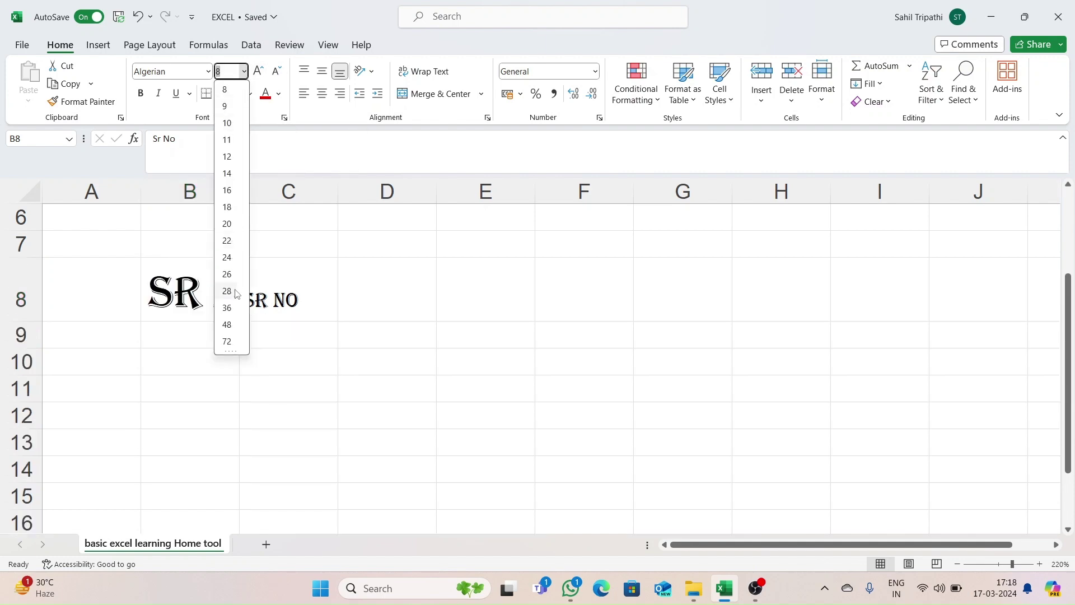
{"action": "left_click", "coordinate": [226, 342]}
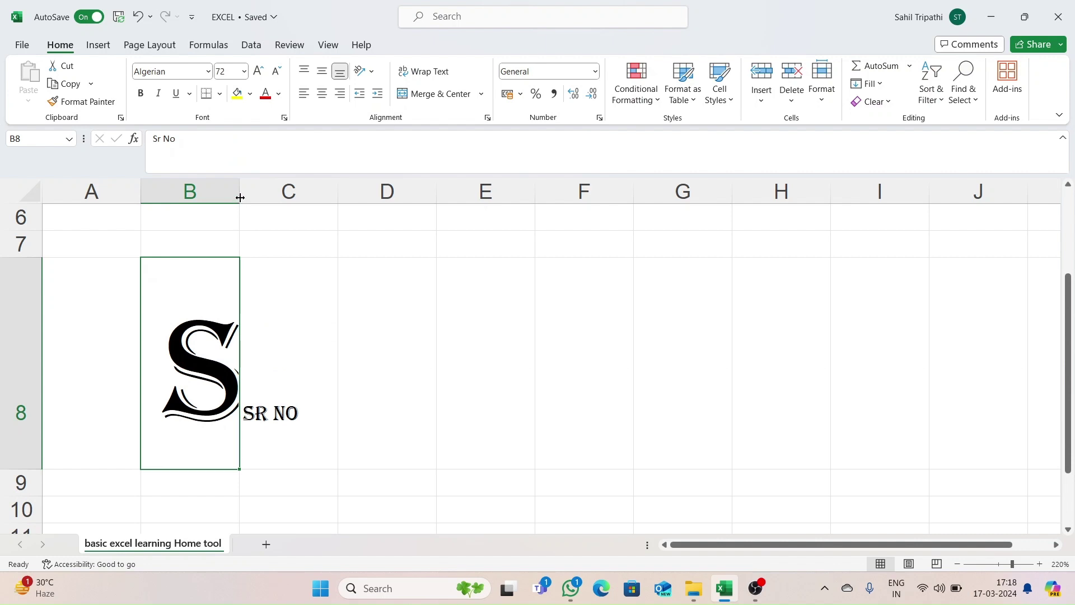
{"action": "left_click_drag", "start_coordinate": [239, 197], "coordinate": [349, 203]}
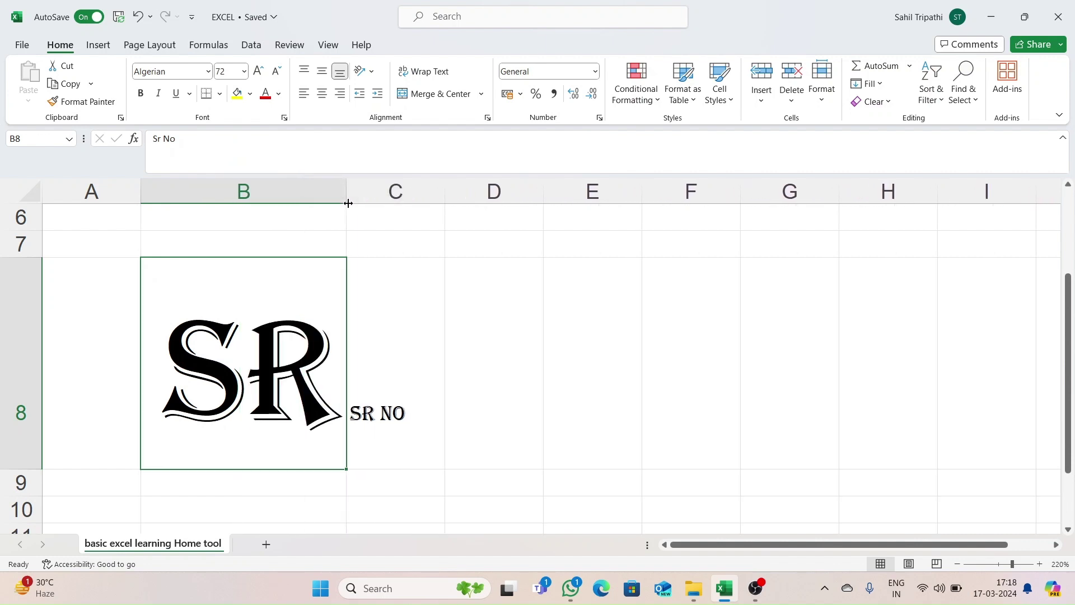
{"action": "double_click", "coordinate": [348, 203]}
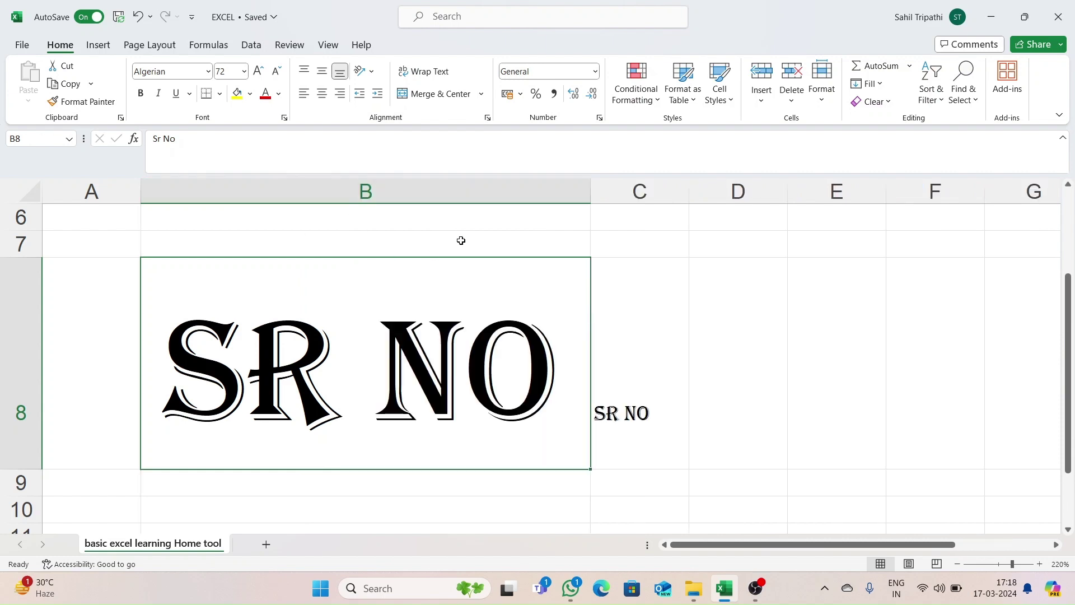
{"action": "double_click", "coordinate": [690, 192]}
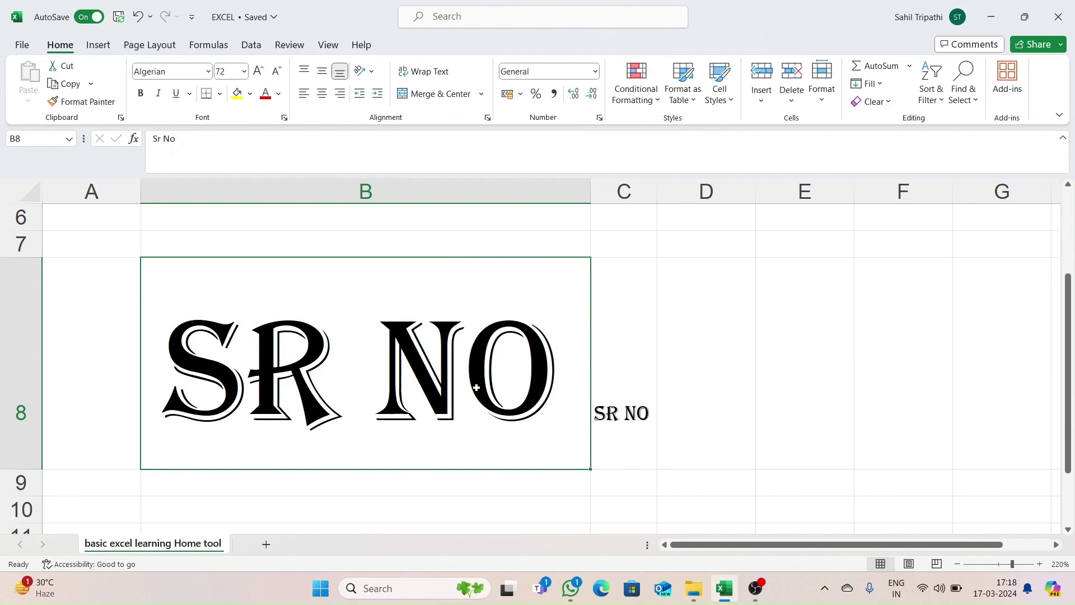
Review the preset font sizes and give cell B8 a custom font size of 145.
{"action": "left_click", "coordinate": [235, 71]}
{"action": "left_click", "coordinate": [245, 71]}
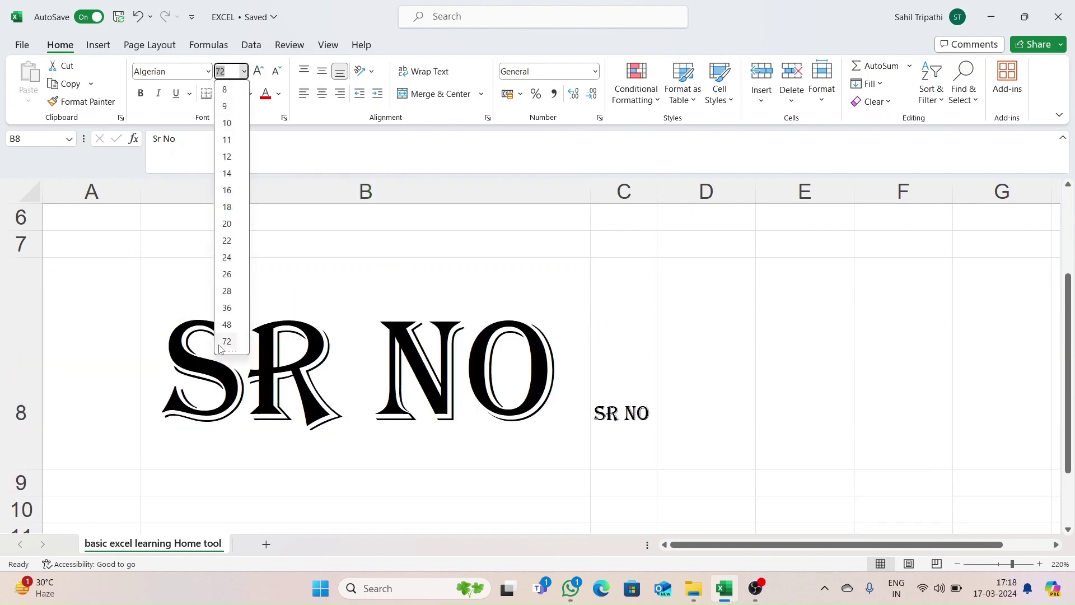
{"action": "left_click", "coordinate": [231, 73]}
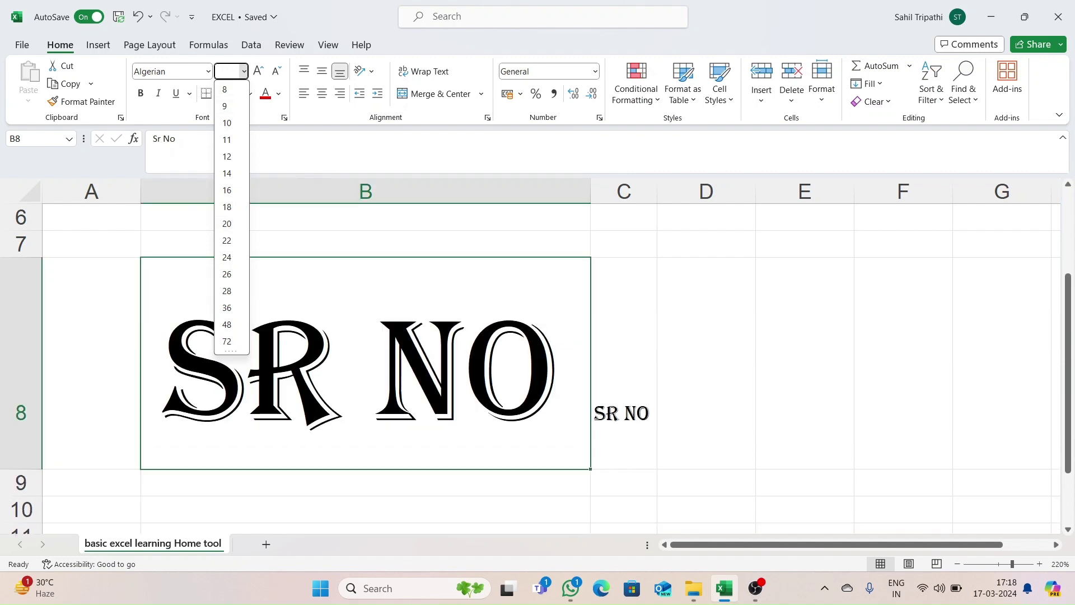
{"action": "type", "text": "45"}
{"action": "key", "text": "Return"}
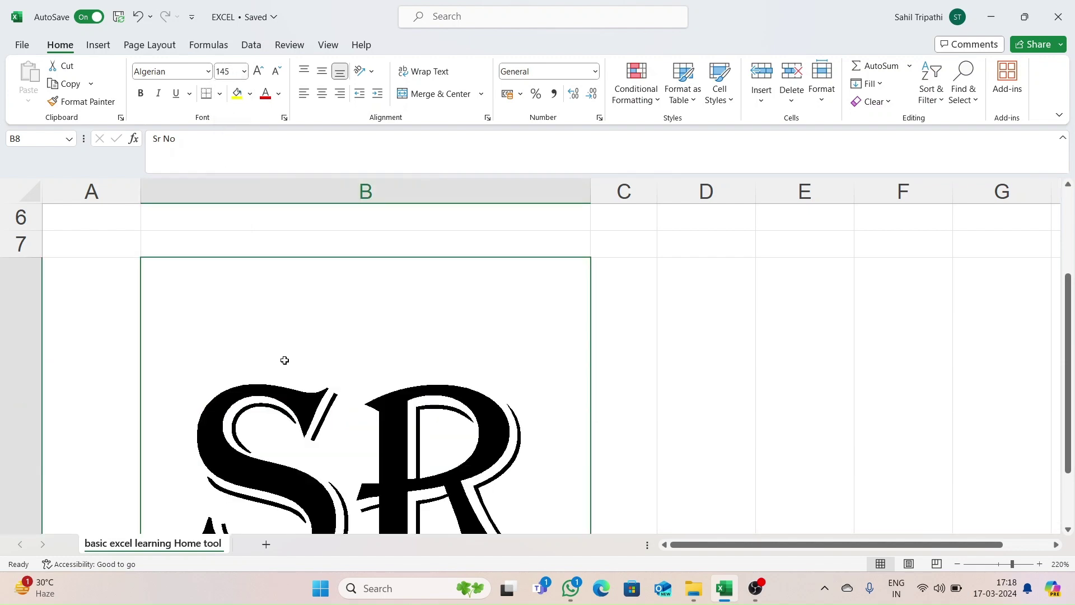
Set the font size of cell B8 to 10 and narrow column B to just fit the heading.
{"action": "left_click", "coordinate": [232, 74]}
{"action": "type", "text": "10"}
{"action": "key", "text": "Return"}
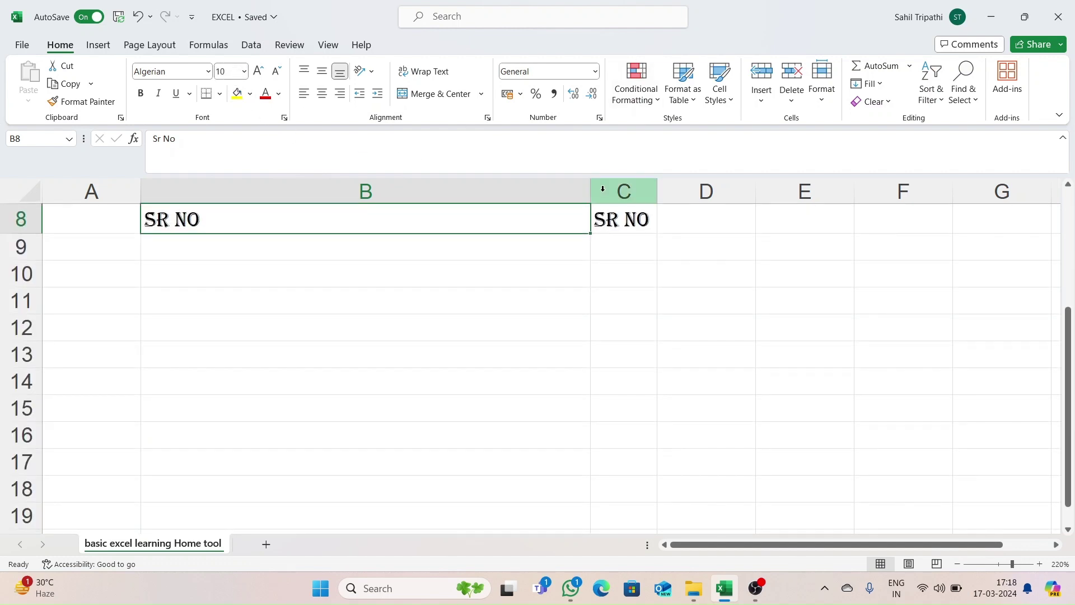
{"action": "left_click_drag", "start_coordinate": [591, 192], "coordinate": [223, 195]}
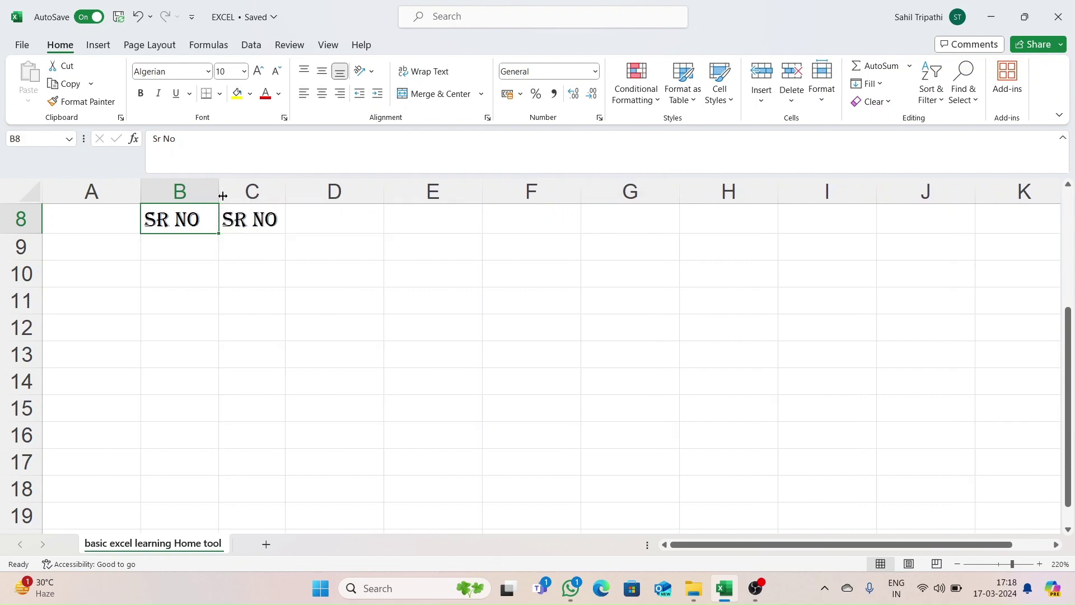
Switch bold on, off and on again for the Sr No heading in cell B8 and compare it with cell C8.
{"action": "left_click", "coordinate": [247, 229]}
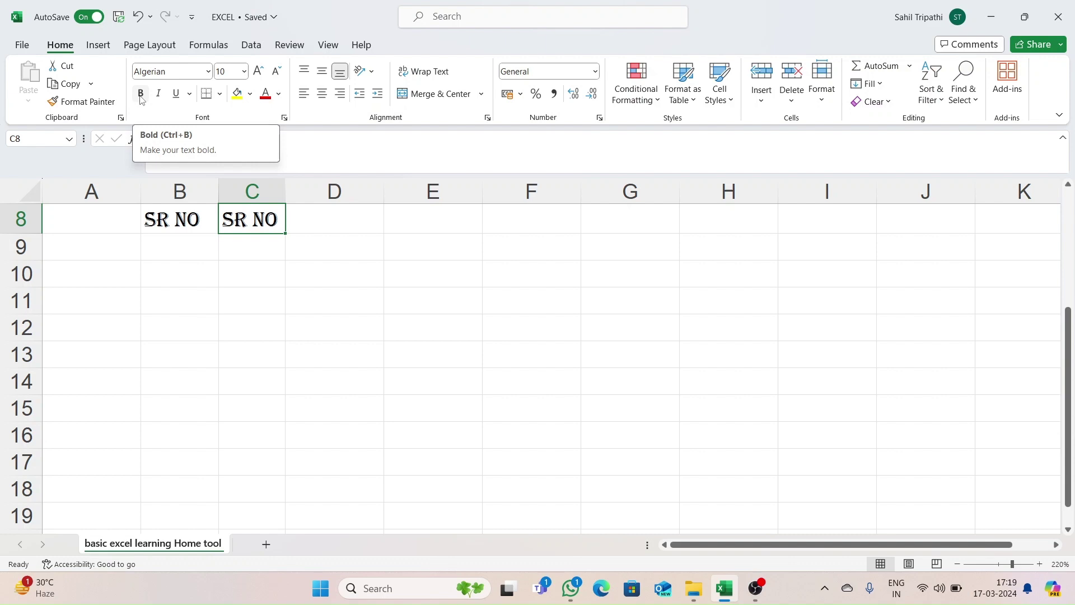
{"action": "left_click", "coordinate": [192, 221]}
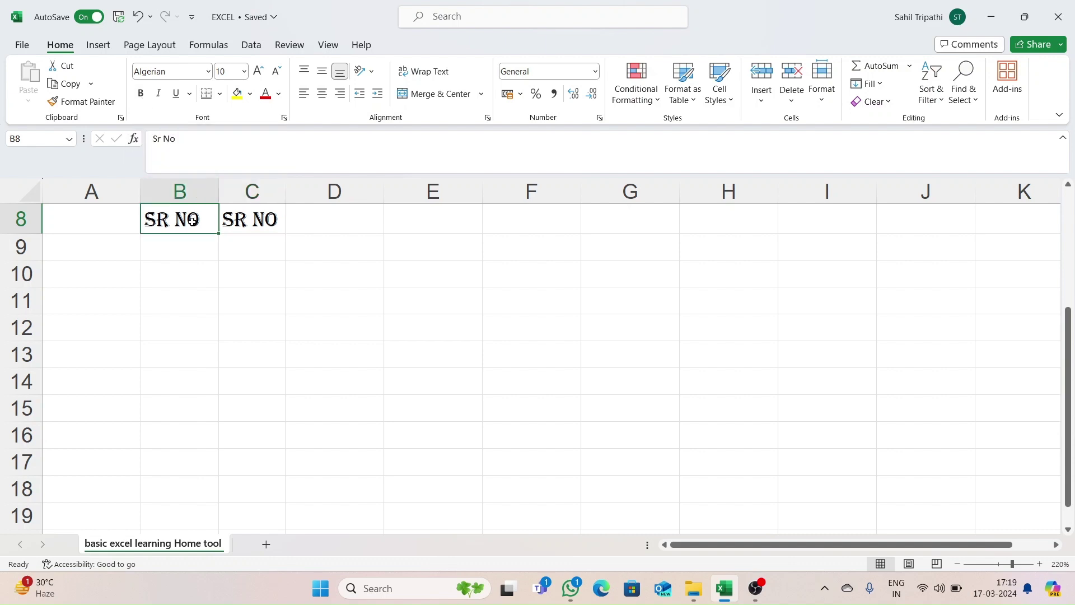
{"action": "left_click", "coordinate": [141, 94]}
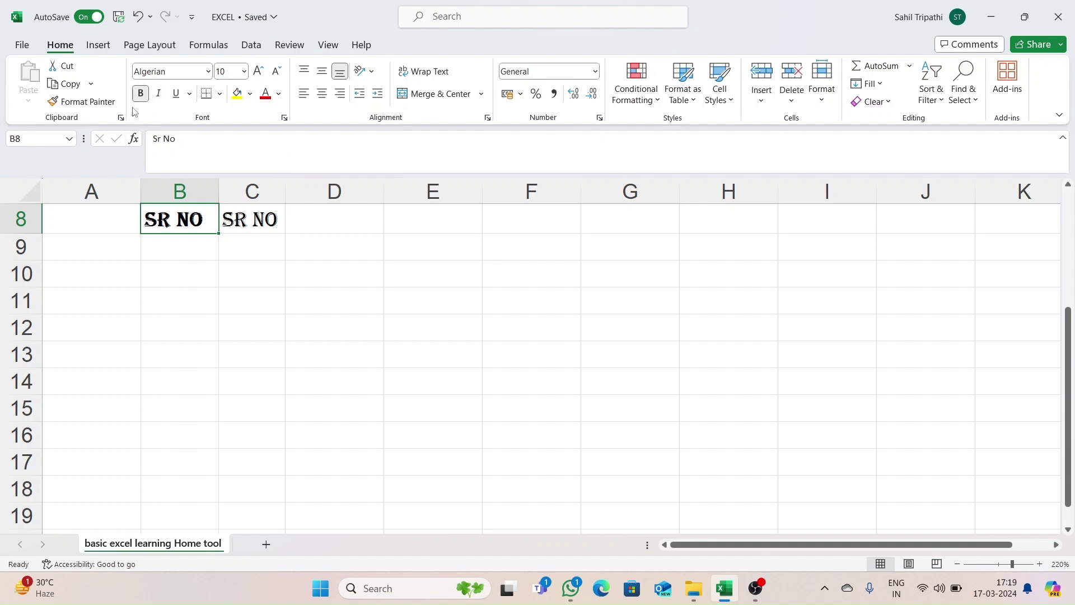
{"action": "left_click", "coordinate": [141, 95]}
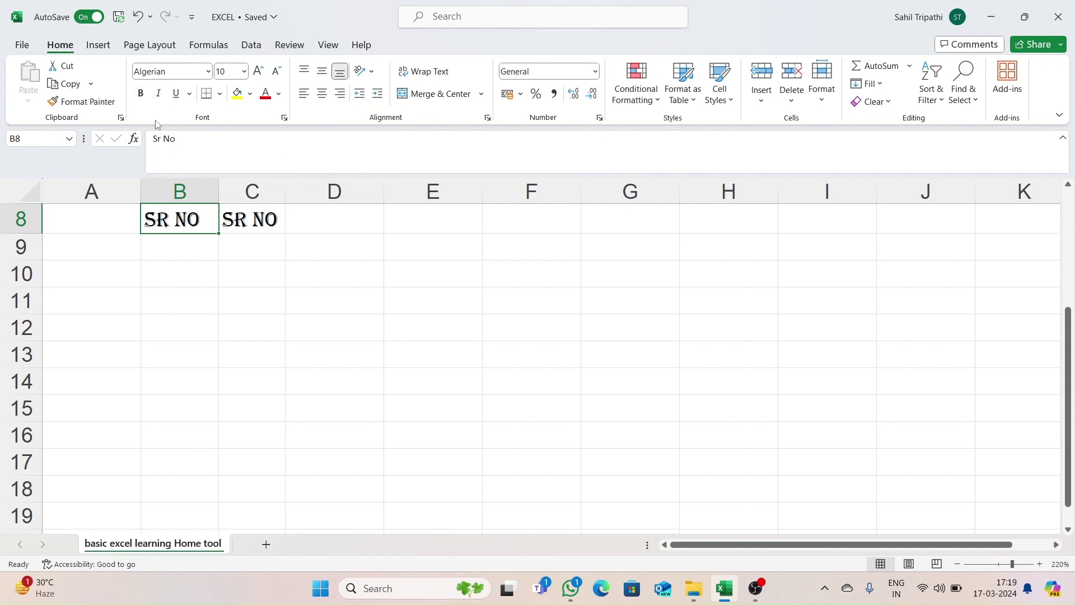
{"action": "left_click", "coordinate": [140, 94]}
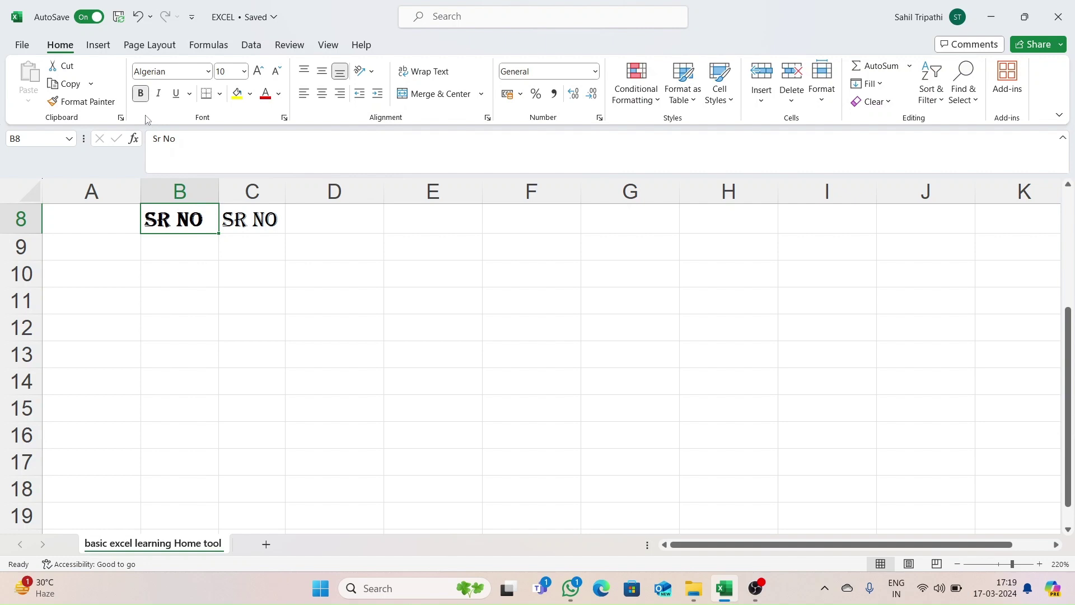
{"action": "left_click", "coordinate": [242, 231]}
{"action": "left_click", "coordinate": [179, 226]}
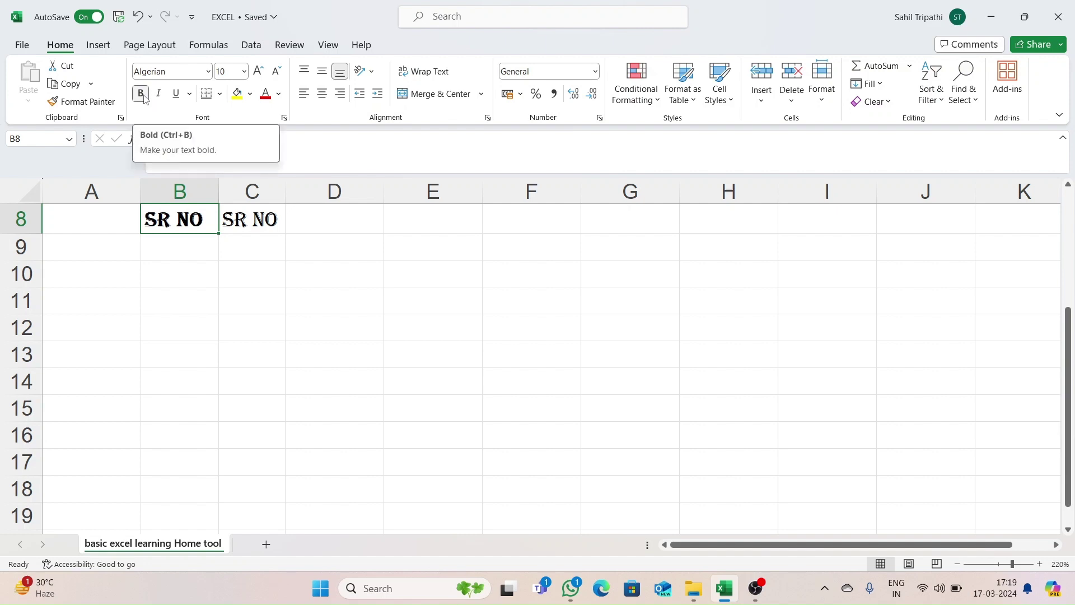
{"action": "left_click", "coordinate": [241, 215]}
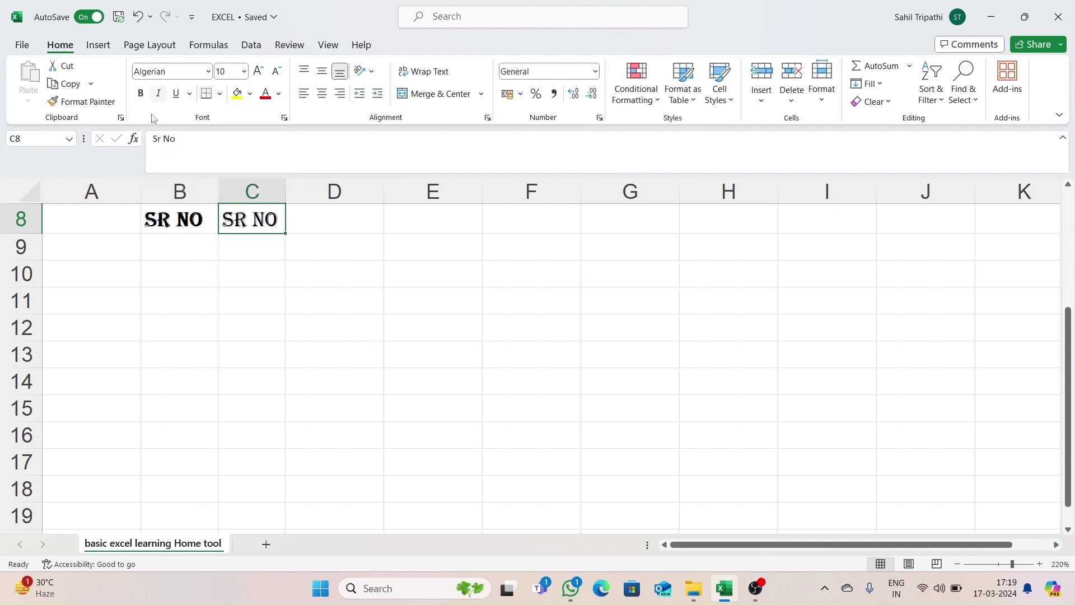
{"action": "left_click", "coordinate": [164, 221]}
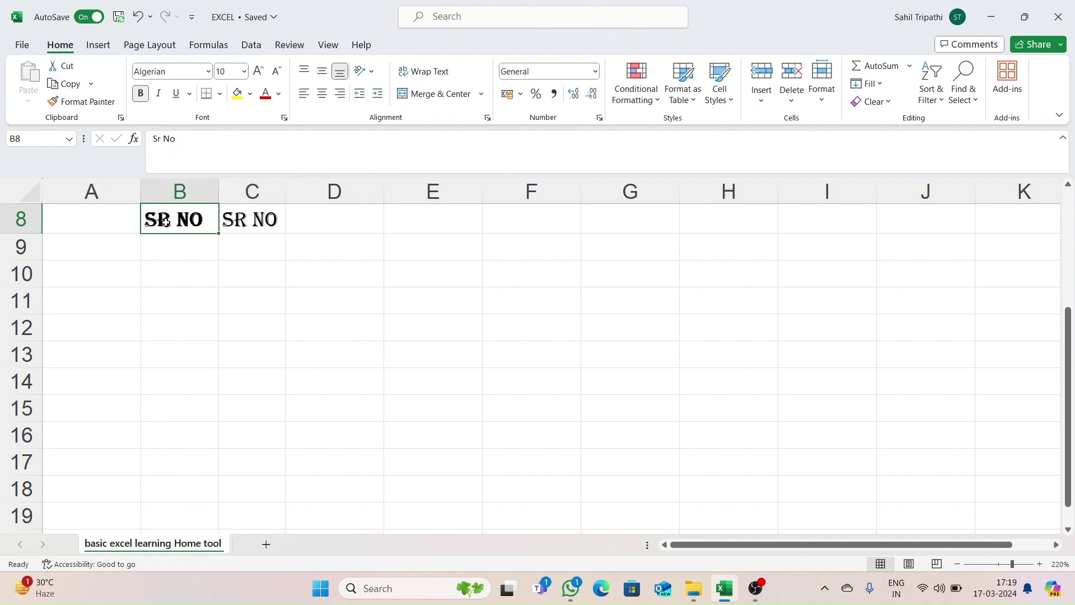
Italicize the Sr No headings in cells B8 and C8.
{"action": "left_click", "coordinate": [160, 95]}
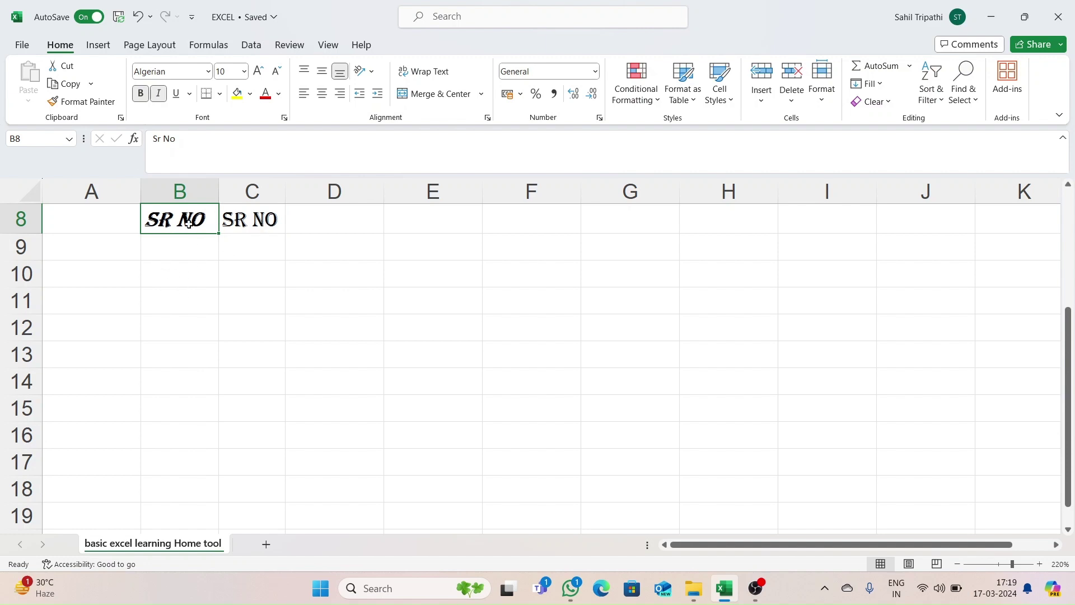
{"action": "left_click", "coordinate": [251, 219]}
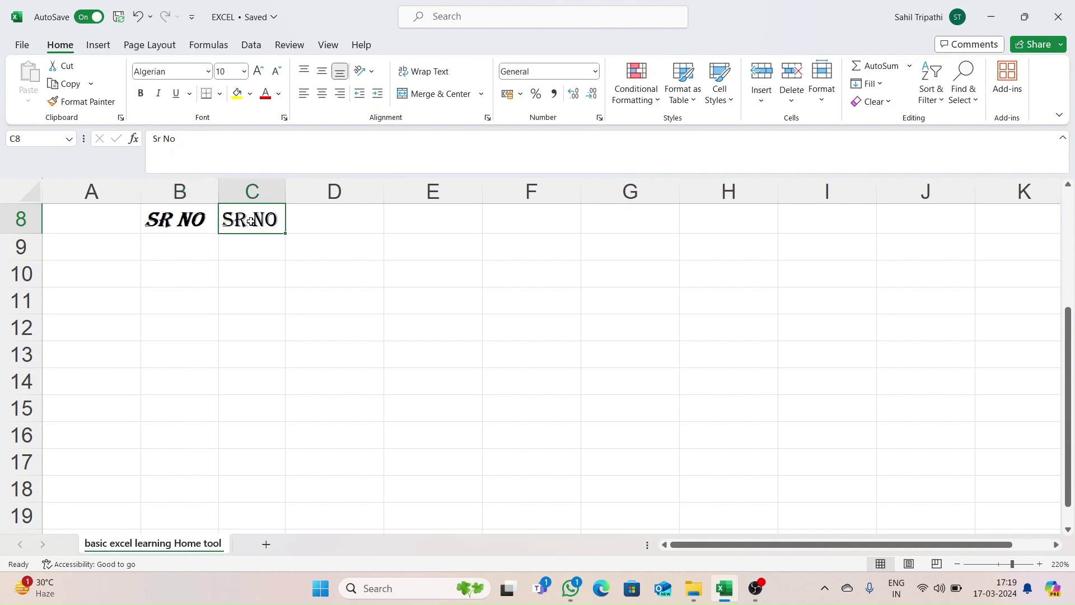
{"action": "left_click", "coordinate": [160, 95]}
{"action": "left_click", "coordinate": [200, 267]}
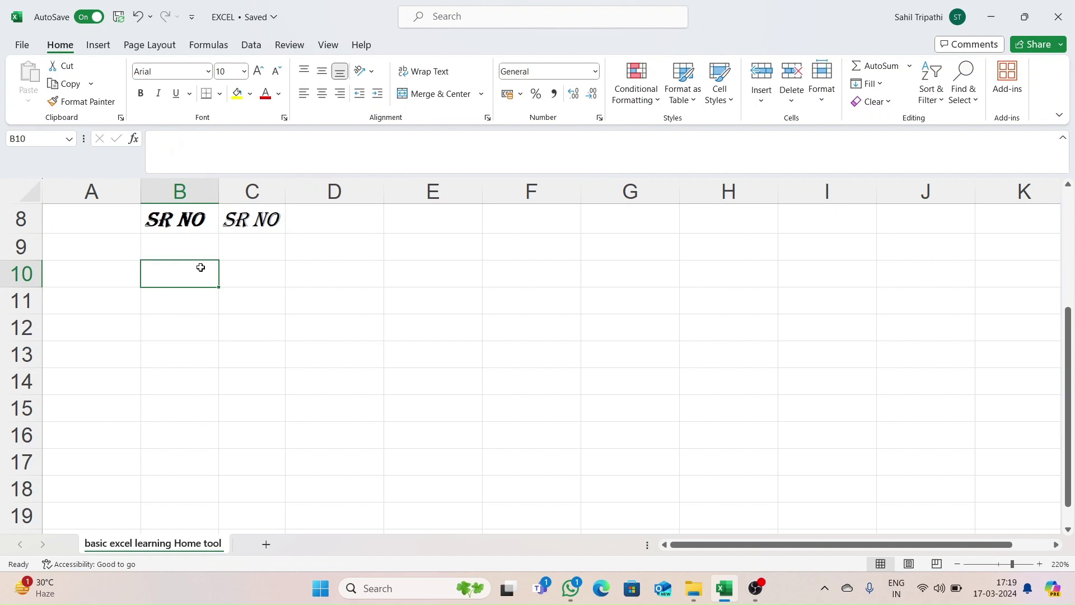
Turn italic off for the heading in cell C8 and underline it instead.
{"action": "left_click", "coordinate": [272, 224]}
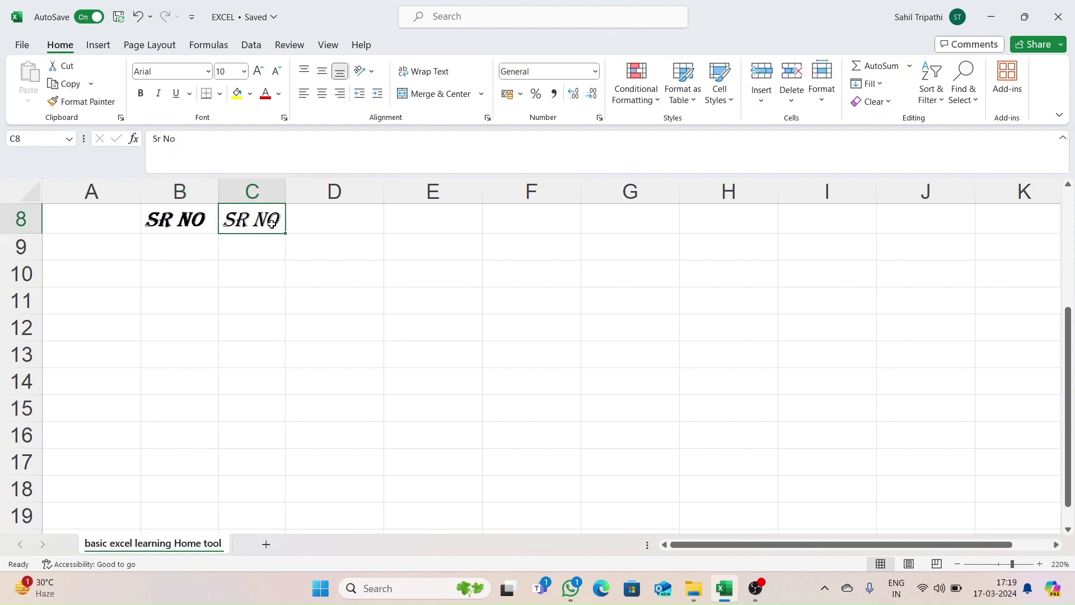
{"action": "left_click", "coordinate": [161, 94]}
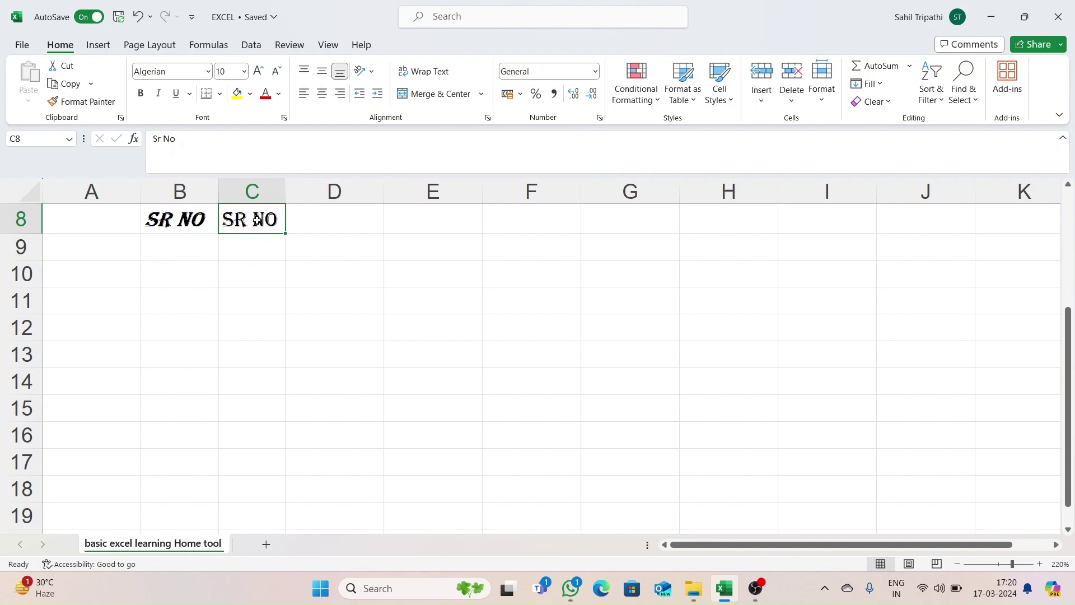
{"action": "left_click", "coordinate": [176, 94]}
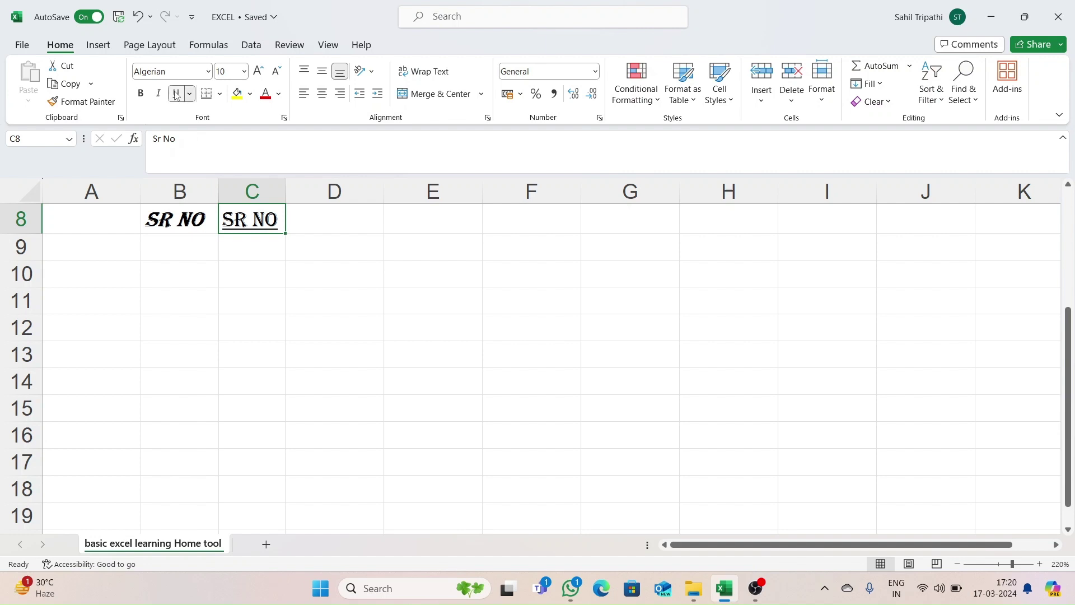
{"action": "left_click", "coordinate": [204, 344]}
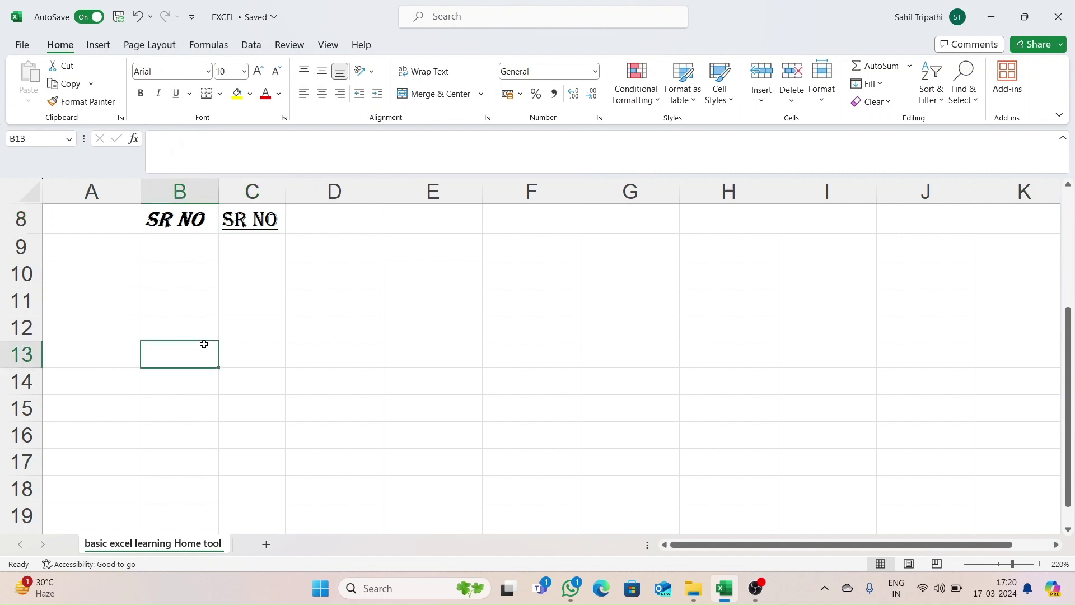
Underline only the word No within the heading in cell B8.
{"action": "double_click", "coordinate": [205, 223]}
{"action": "left_click_drag", "start_coordinate": [206, 224], "coordinate": [178, 219]}
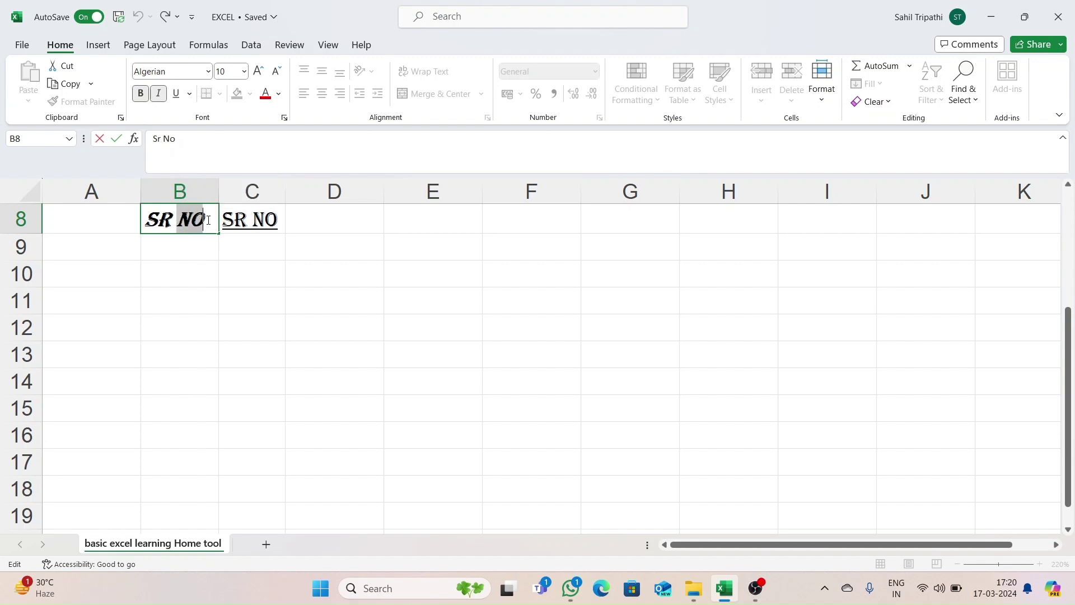
{"action": "left_click", "coordinate": [177, 96]}
{"action": "left_click", "coordinate": [211, 283]}
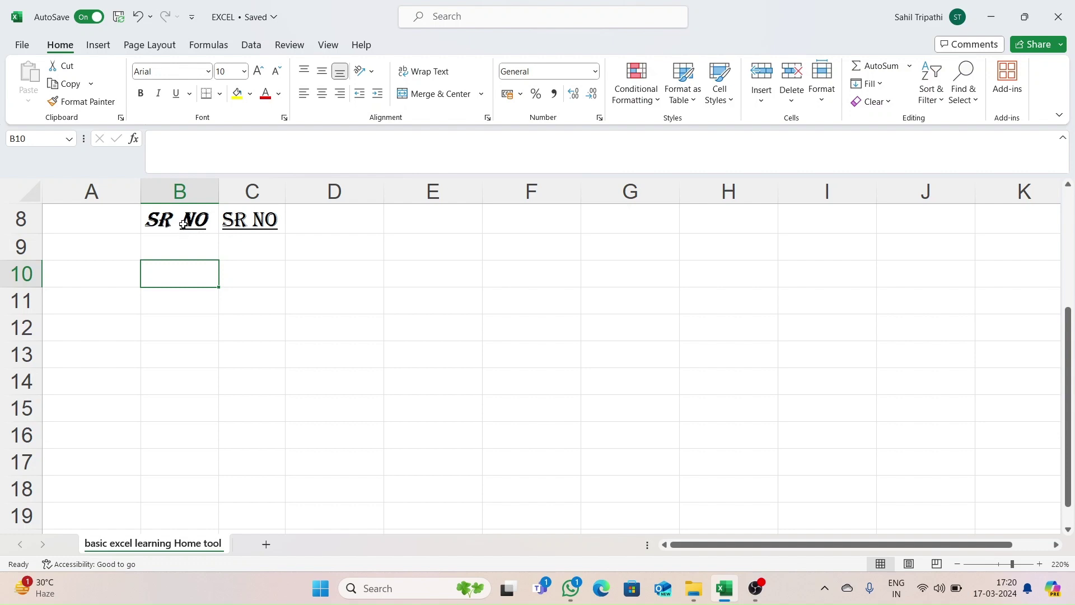
Extend the underline to the whole heading in cell B8 and remove it completely.
{"action": "left_click_drag", "start_coordinate": [183, 224], "coordinate": [177, 101]}
{"action": "left_click", "coordinate": [177, 96]}
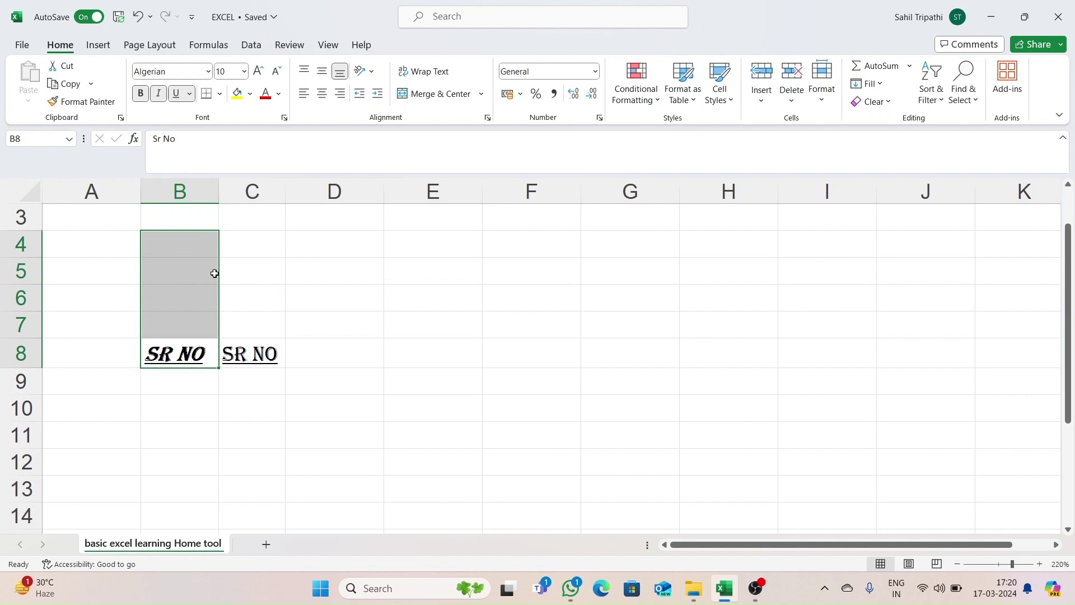
{"action": "left_click", "coordinate": [176, 94]}
{"action": "left_click", "coordinate": [315, 328]}
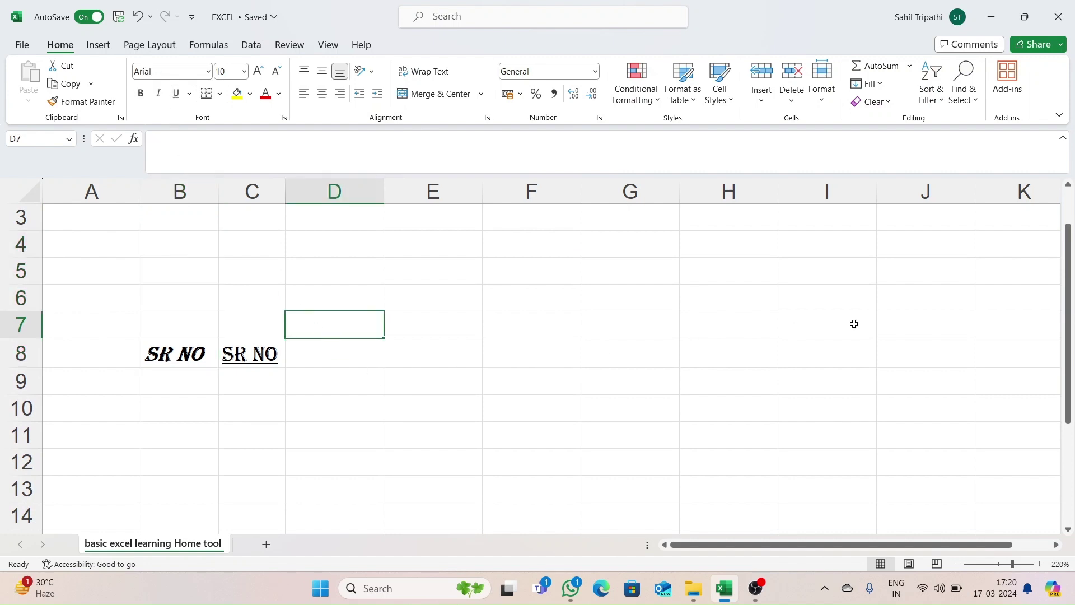
Compare the formatting of cells B8 and C8 and copy B8's format onto C8 with Format Painter.
{"action": "left_click_drag", "start_coordinate": [1070, 358], "coordinate": [1070, 364]}
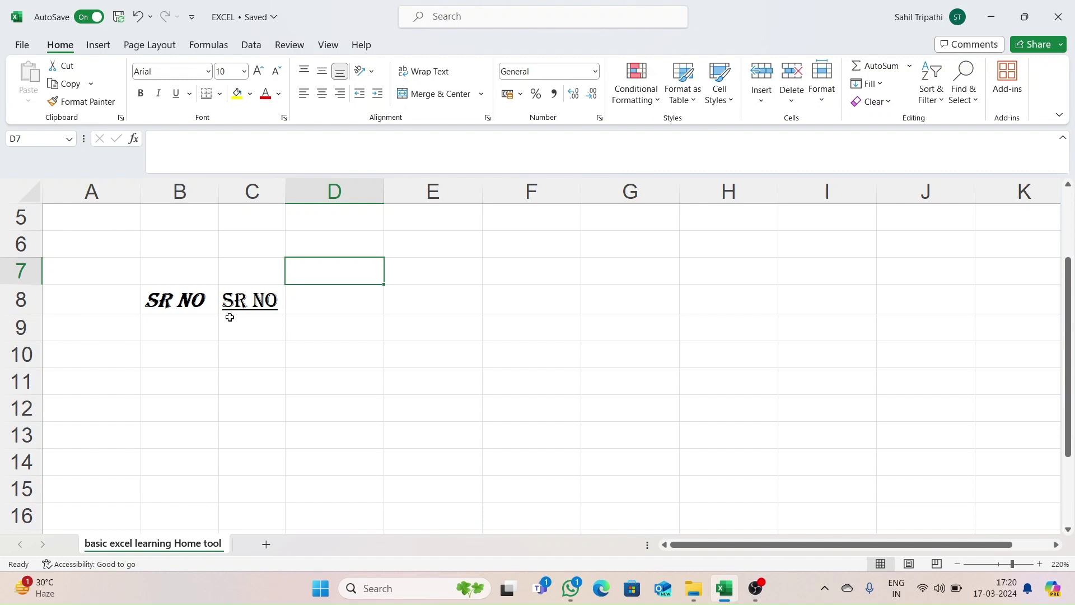
{"action": "left_click", "coordinate": [172, 305]}
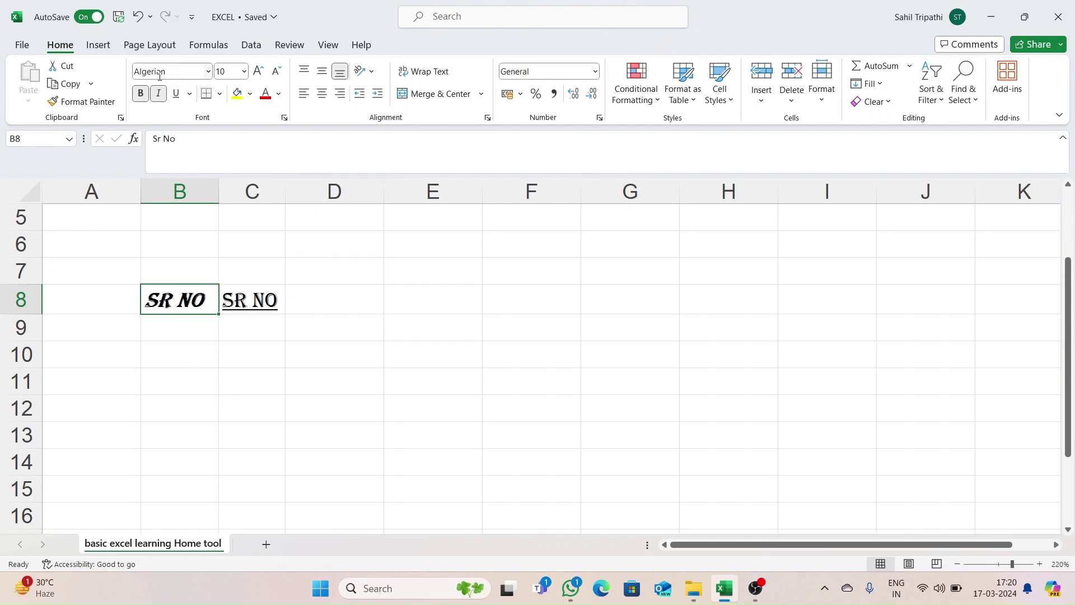
{"action": "left_click", "coordinate": [262, 307]}
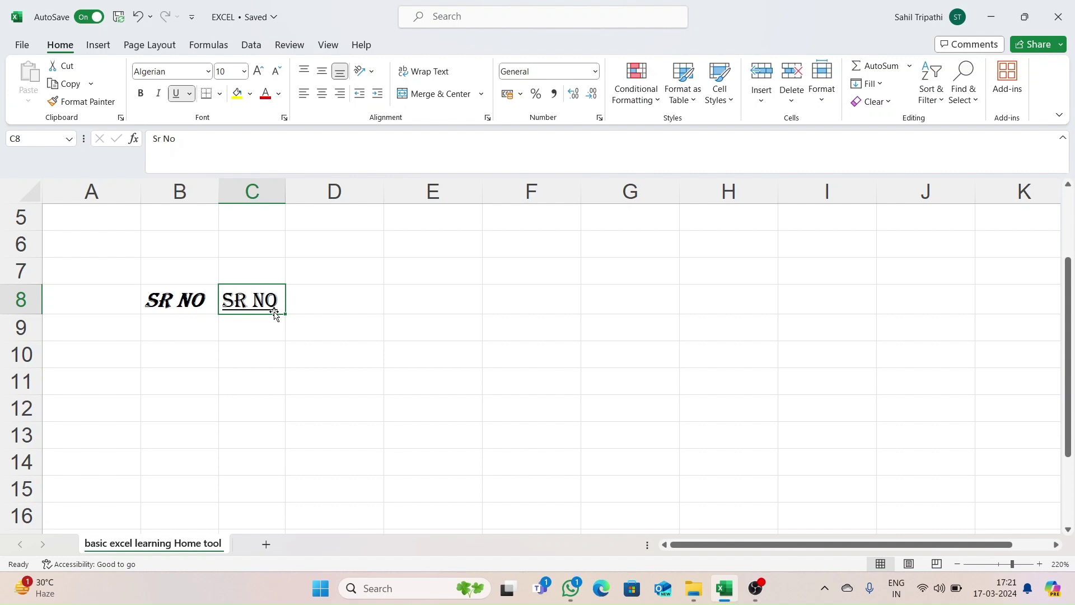
{"action": "left_click", "coordinate": [205, 332]}
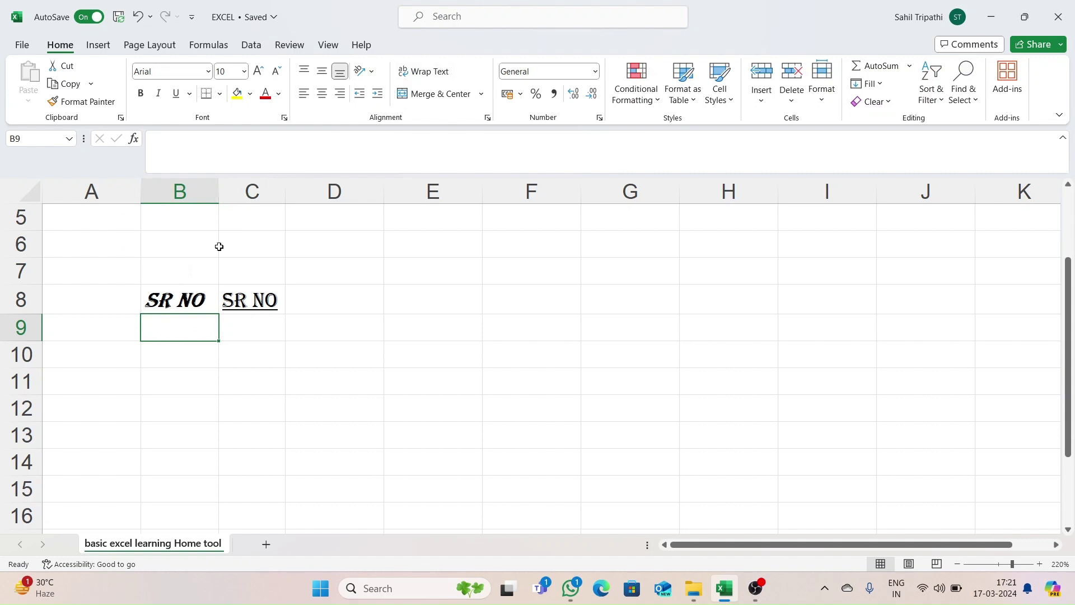
{"action": "left_click", "coordinate": [180, 298]}
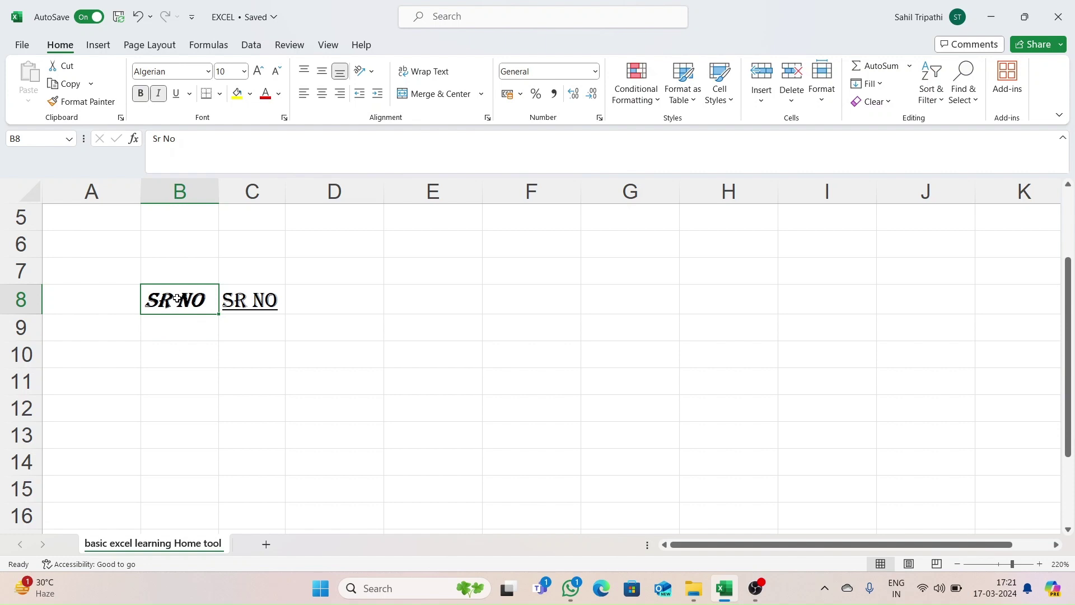
{"action": "left_click", "coordinate": [88, 102]}
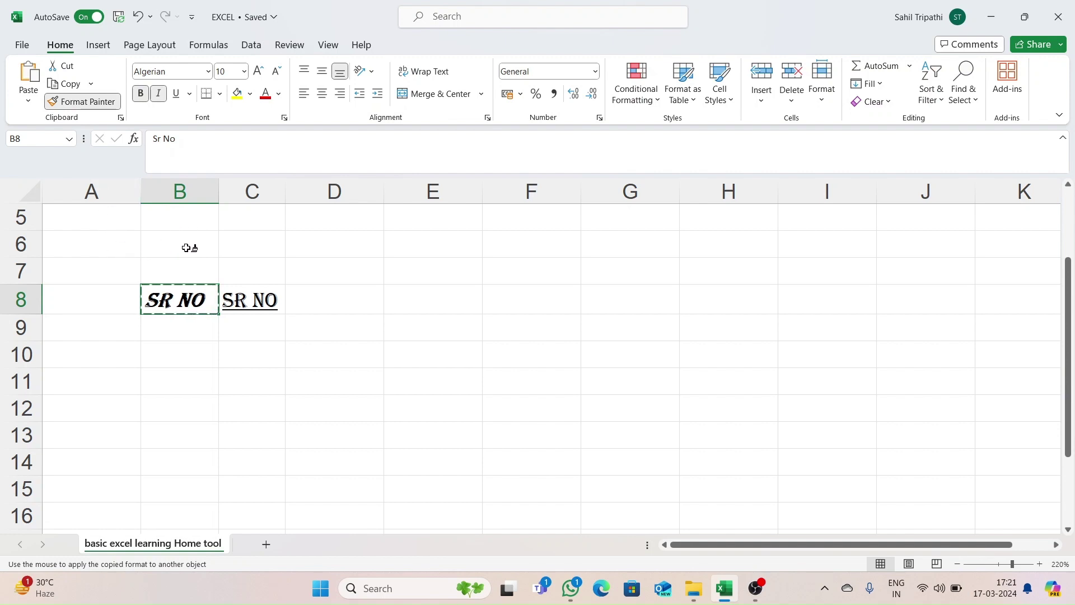
{"action": "left_click", "coordinate": [249, 301]}
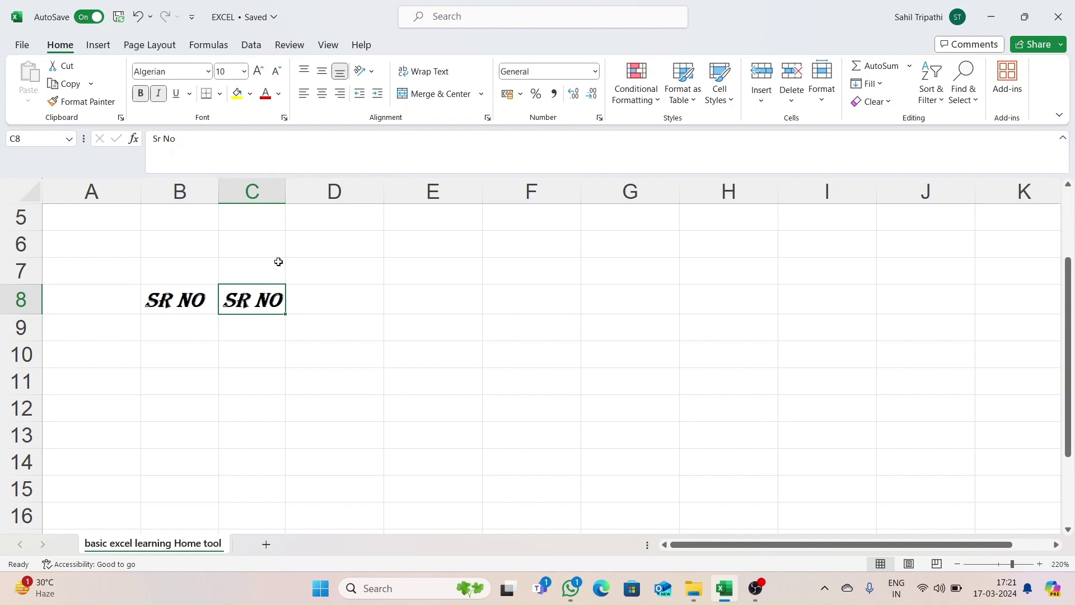
Enter the sample texts whekjhew in cell D8 and dhlh in cell E10.
{"action": "left_click", "coordinate": [353, 309]}
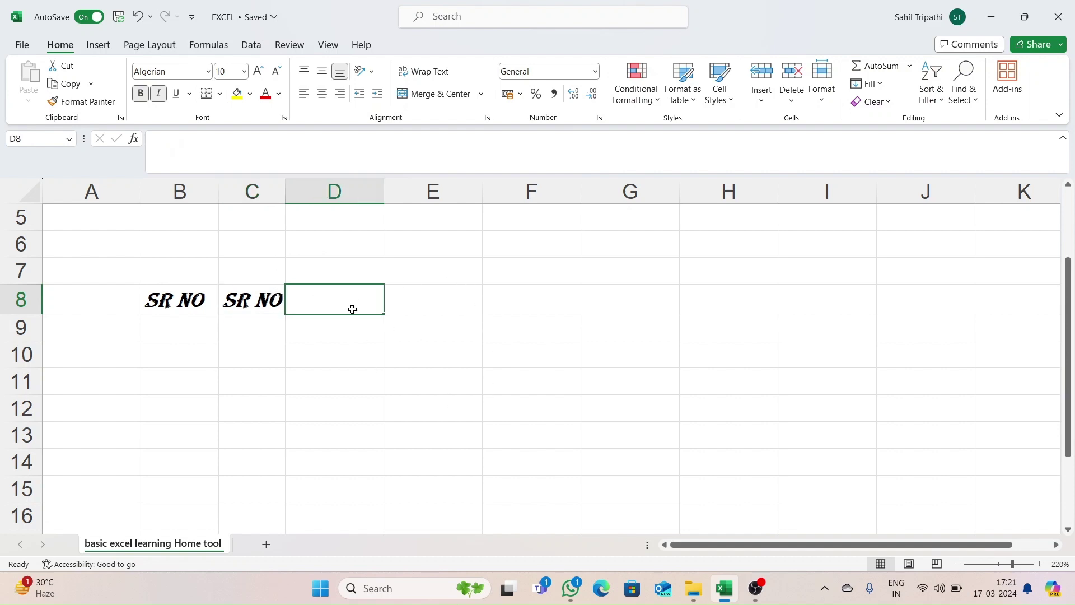
{"action": "type", "text": "whekjhew"}
{"action": "left_click", "coordinate": [432, 344]}
{"action": "type", "text": "dhl"}
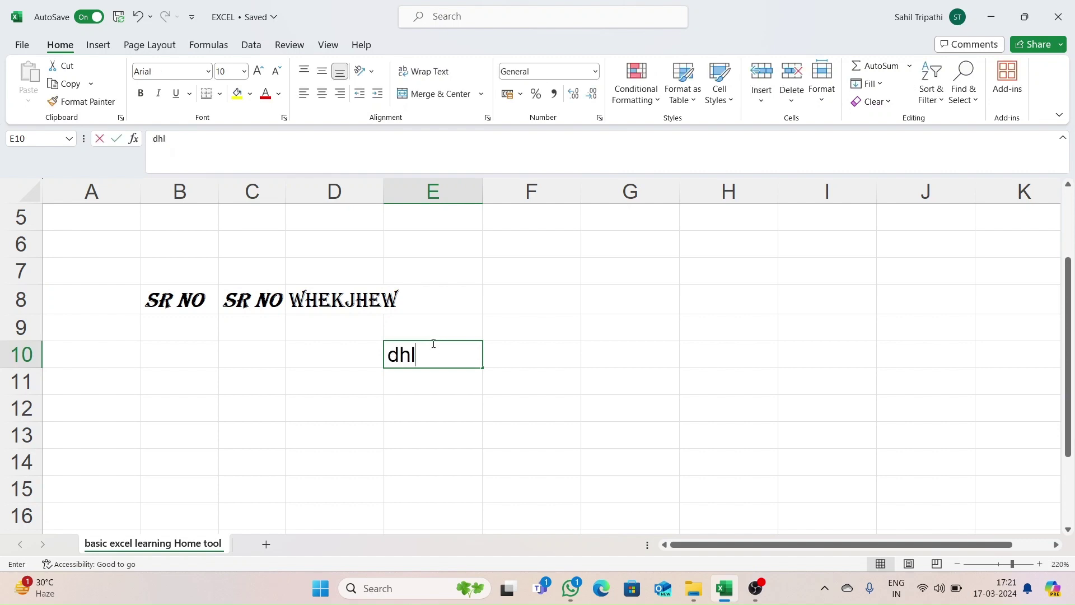
{"action": "type", "text": "h"}
{"action": "left_click", "coordinate": [466, 294]}
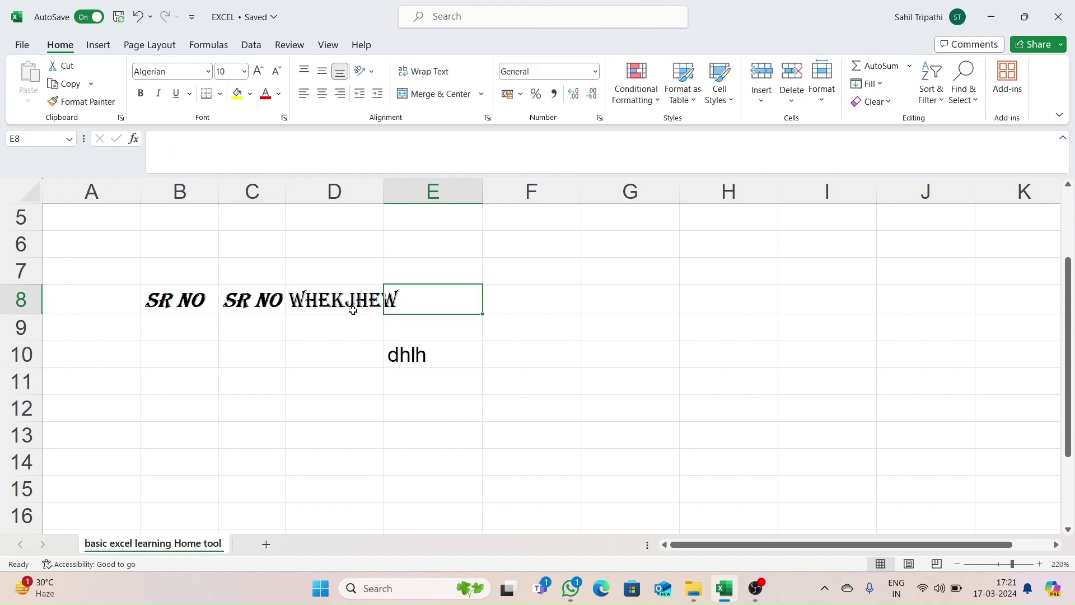
Apply the format of cell B8 to cells C8, D8 and E10 in one continuous Format Painter session.
{"action": "left_click", "coordinate": [186, 303]}
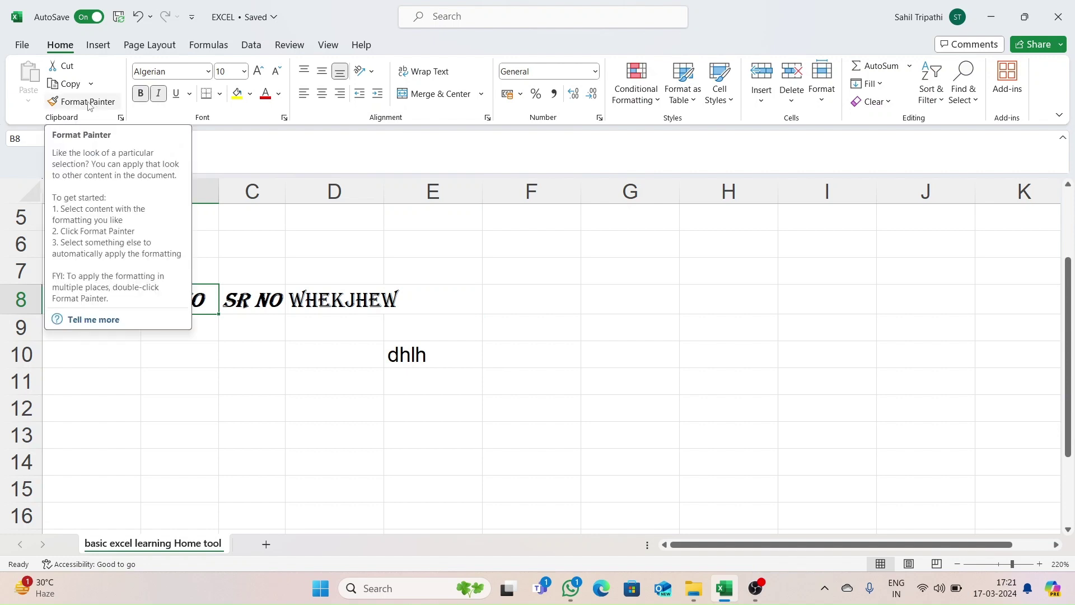
{"action": "left_click", "coordinate": [88, 103]}
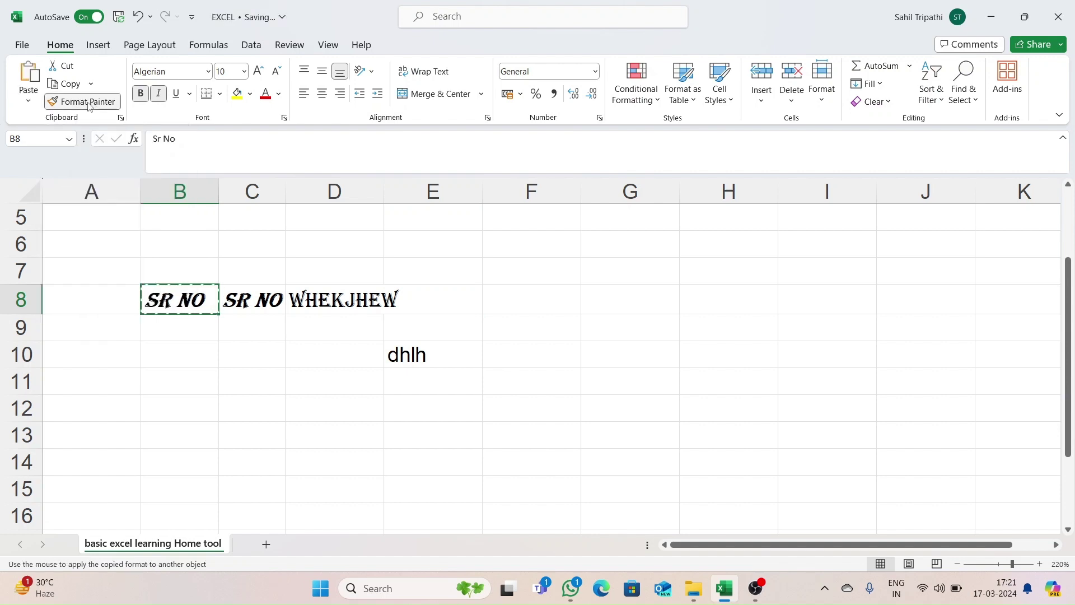
{"action": "left_click", "coordinate": [255, 297]}
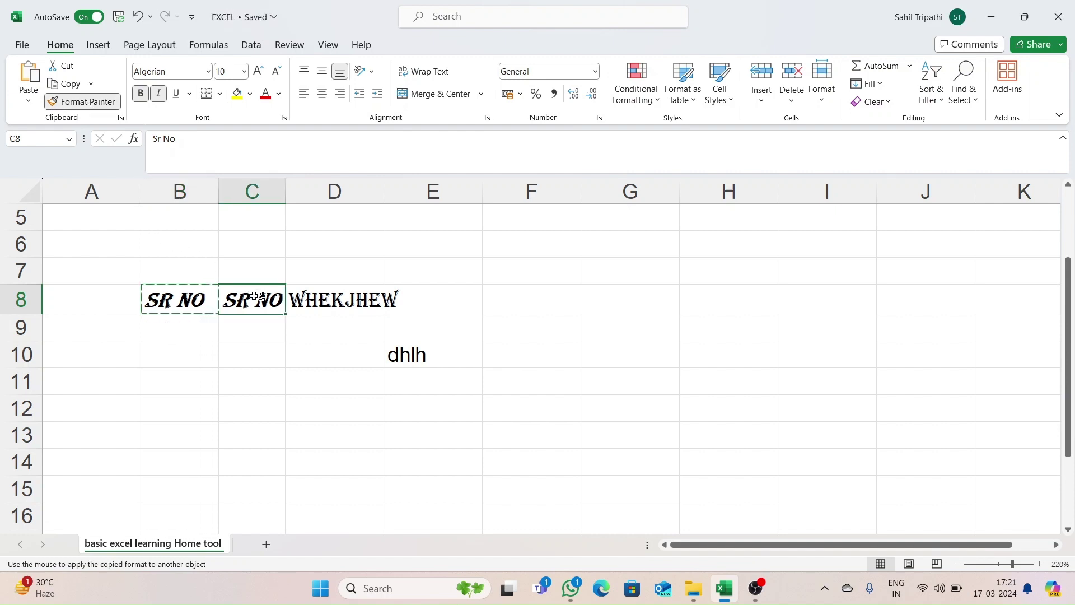
{"action": "left_click", "coordinate": [326, 300]}
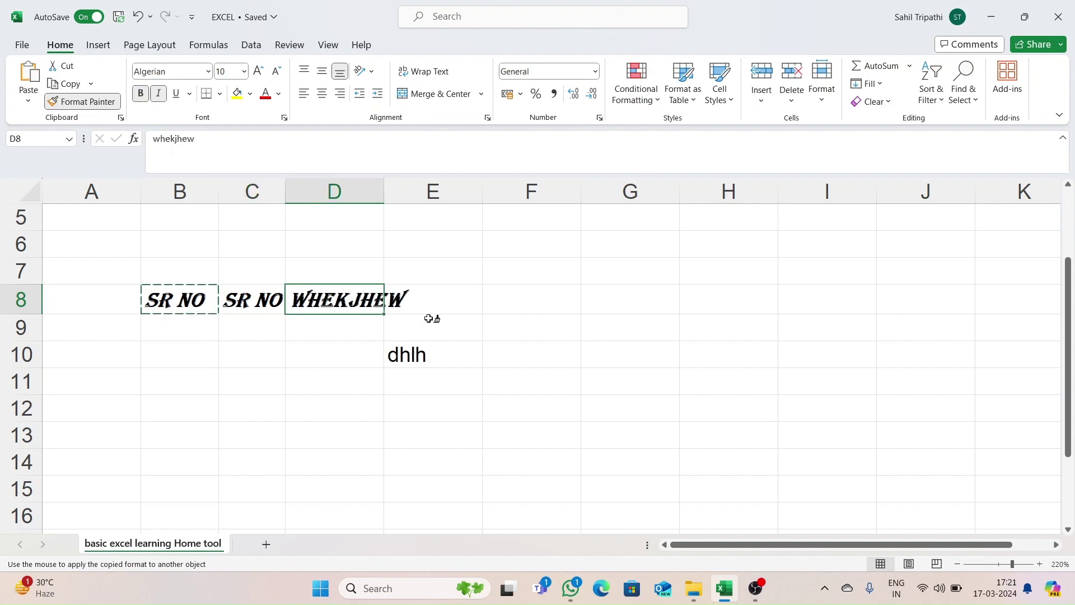
{"action": "left_click", "coordinate": [417, 353]}
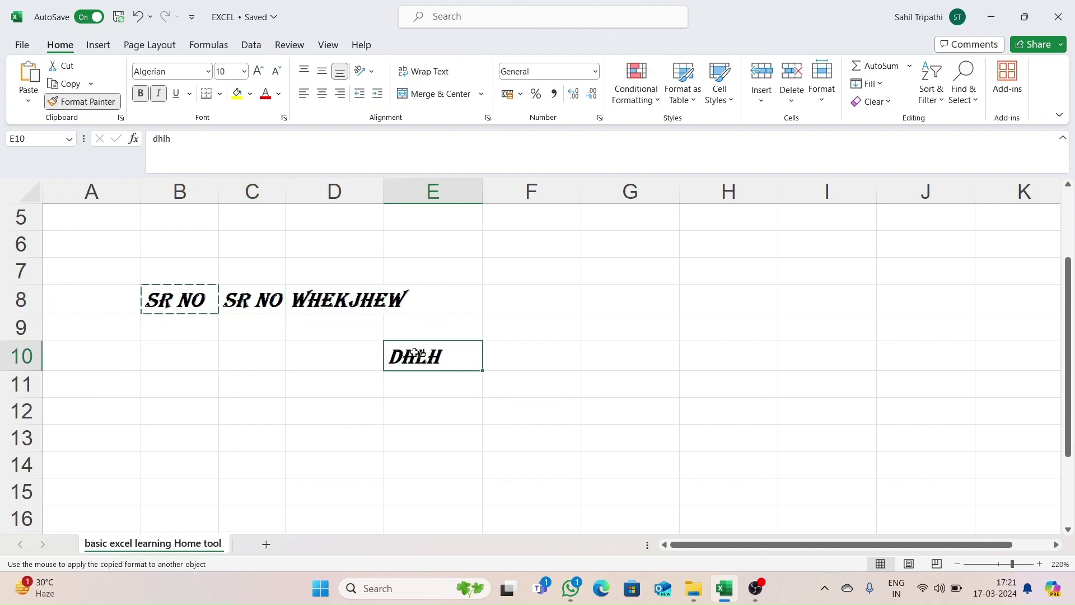
{"action": "left_click", "coordinate": [467, 348]}
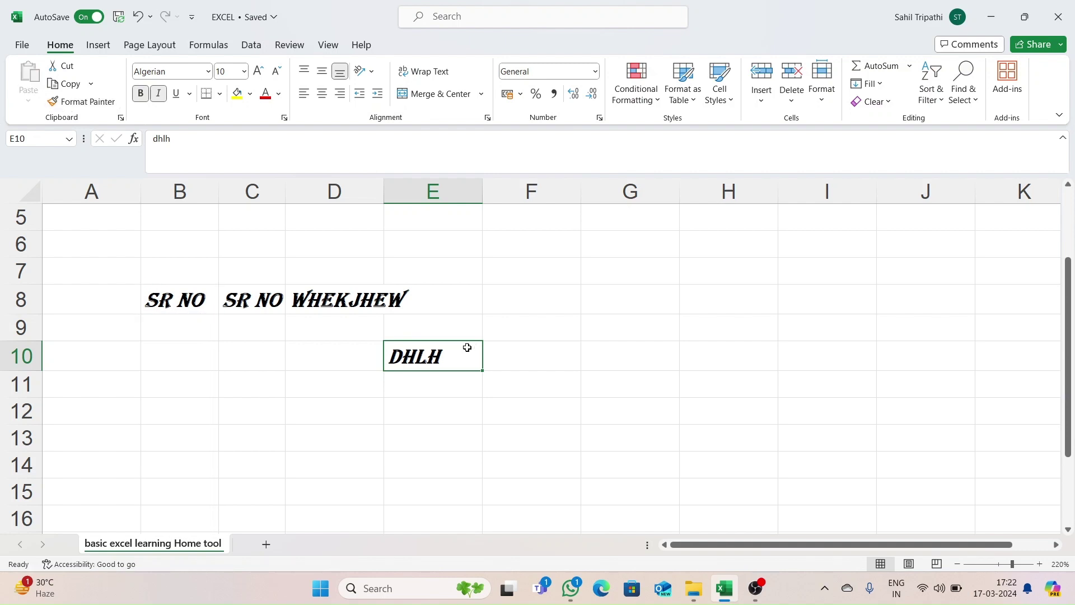
Fit the widths of columns D and E to their contents.
{"action": "left_click", "coordinate": [511, 355]}
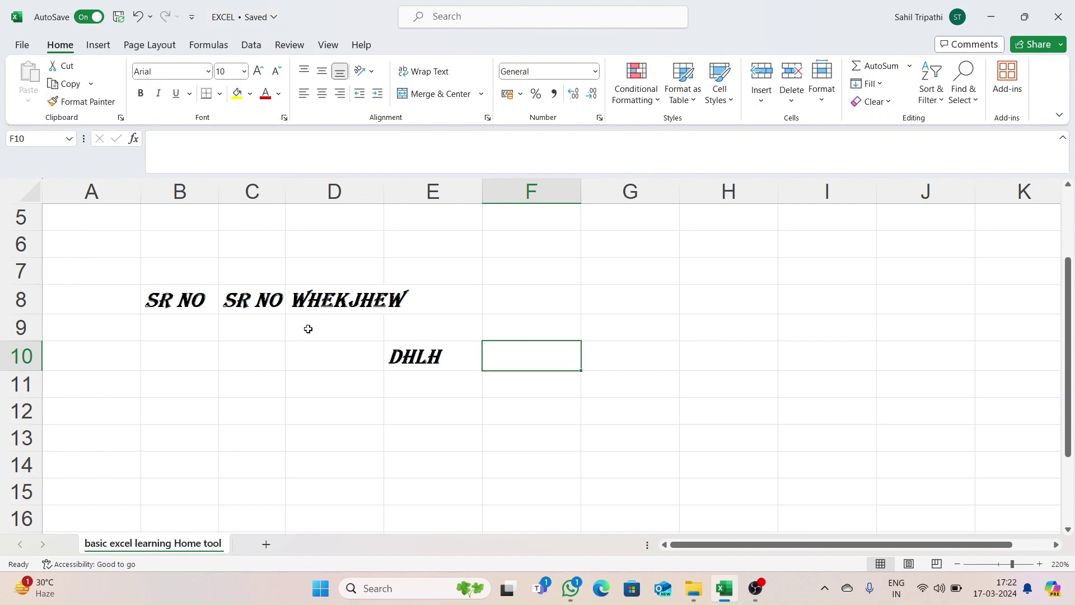
{"action": "double_click", "coordinate": [385, 193]}
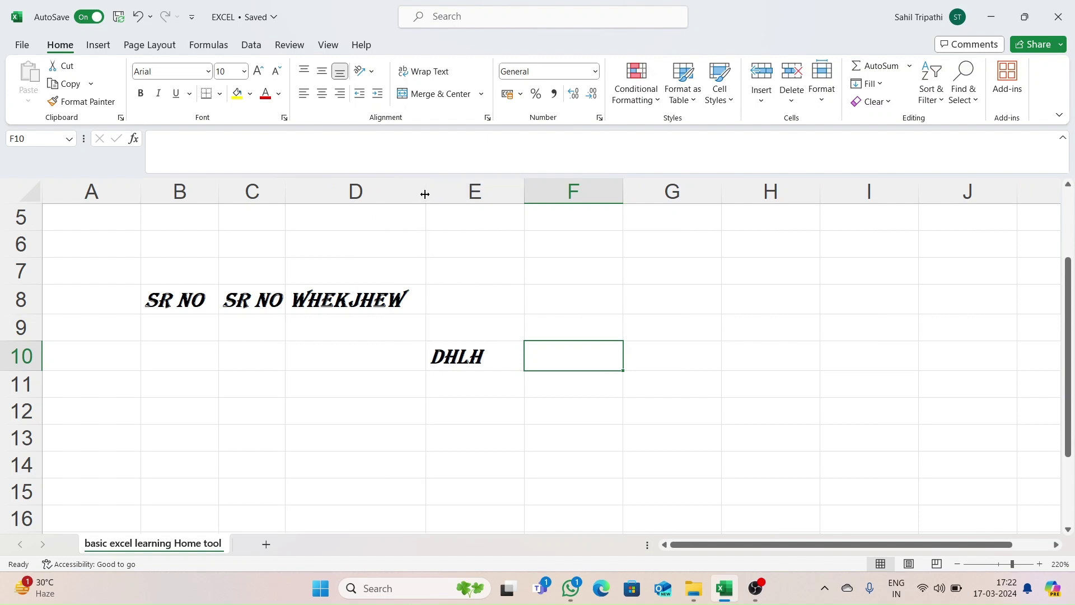
{"action": "double_click", "coordinate": [525, 187]}
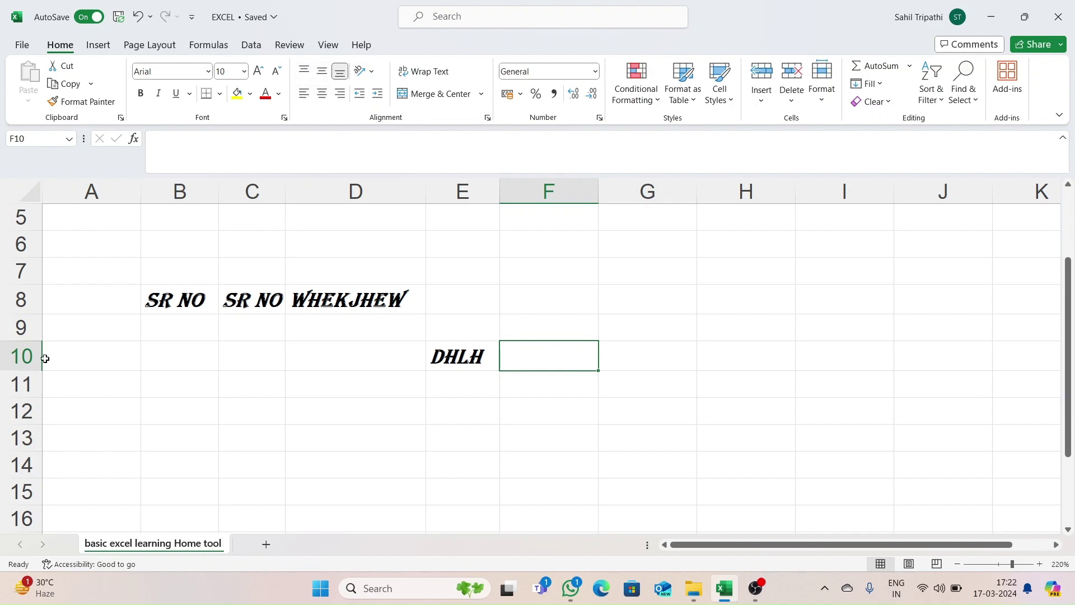
Increase the height of rows 8 to 12 together to about three times the normal row height.
{"action": "left_click_drag", "start_coordinate": [22, 296], "coordinate": [30, 408]}
{"action": "left_click_drag", "start_coordinate": [21, 314], "coordinate": [20, 369]}
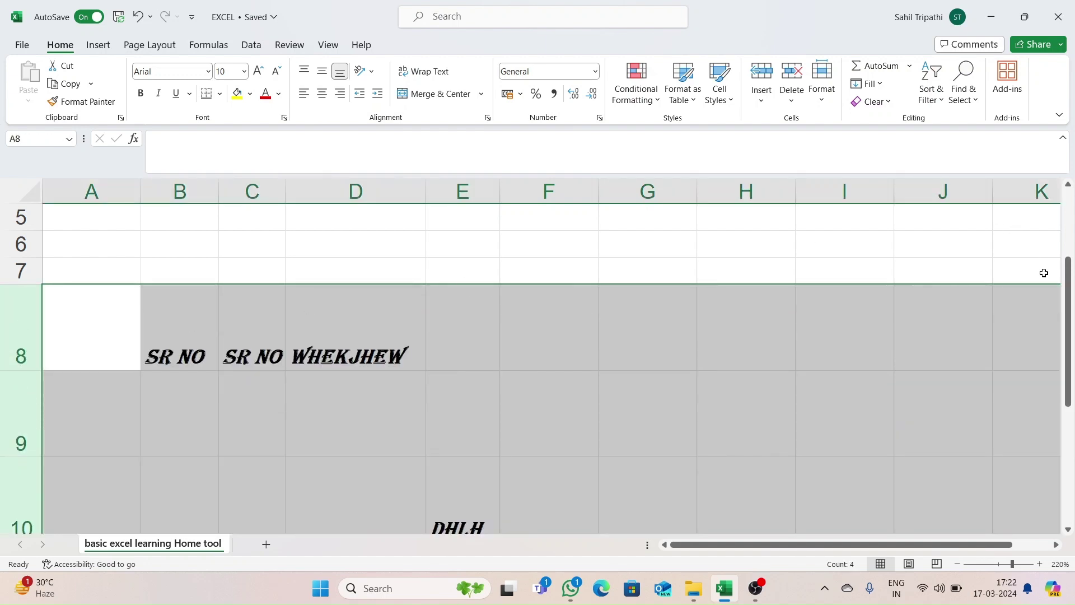
{"action": "left_click_drag", "start_coordinate": [1072, 301], "coordinate": [1072, 333]}
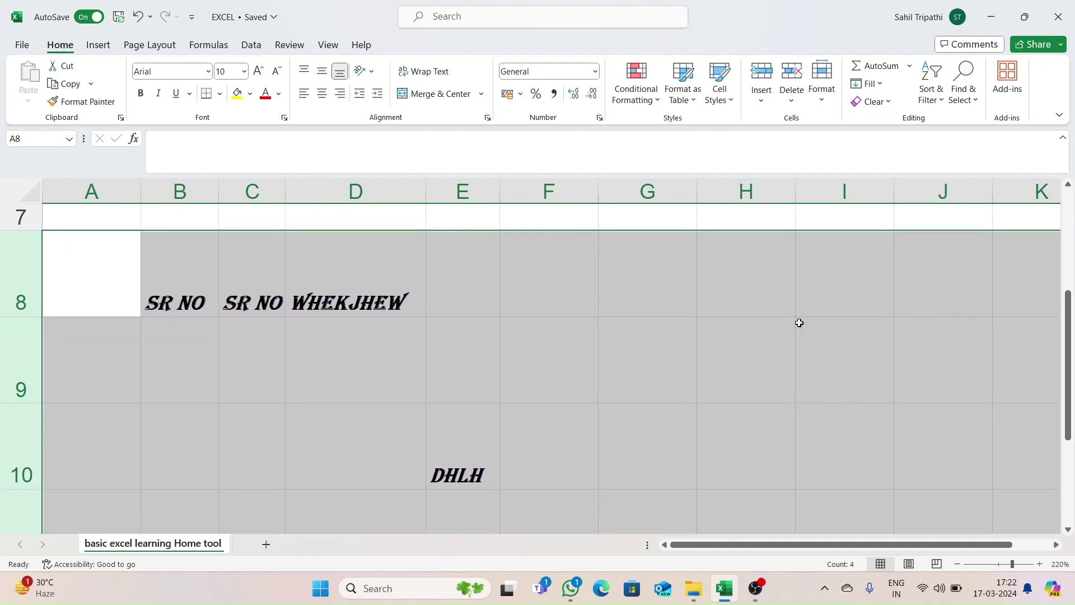
{"action": "left_click", "coordinate": [610, 356]}
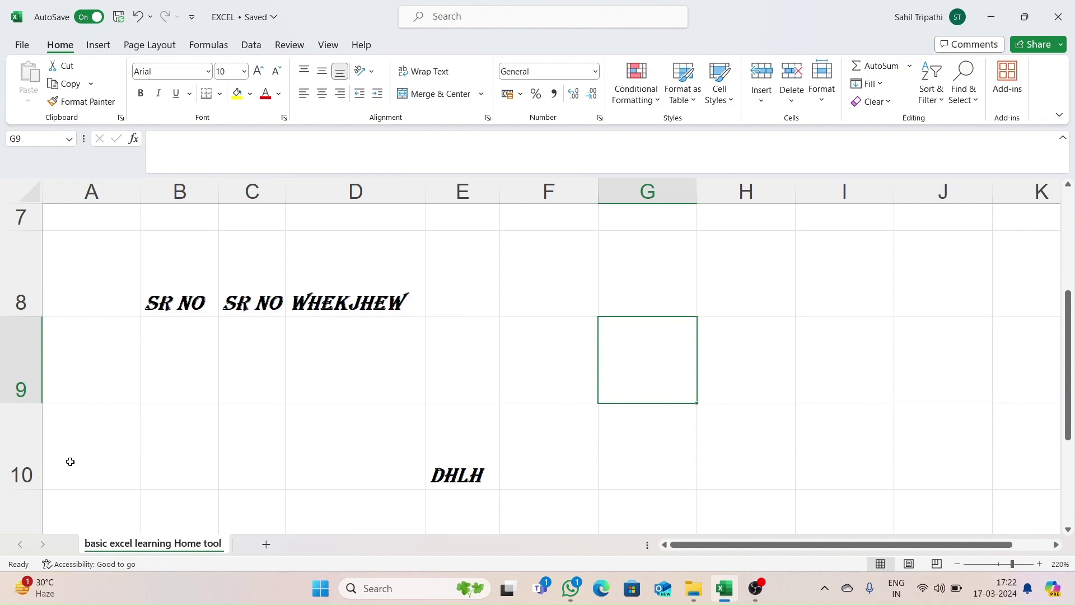
Align the Sr No heading in cell B8 to the top of its cell.
{"action": "left_click", "coordinate": [172, 282]}
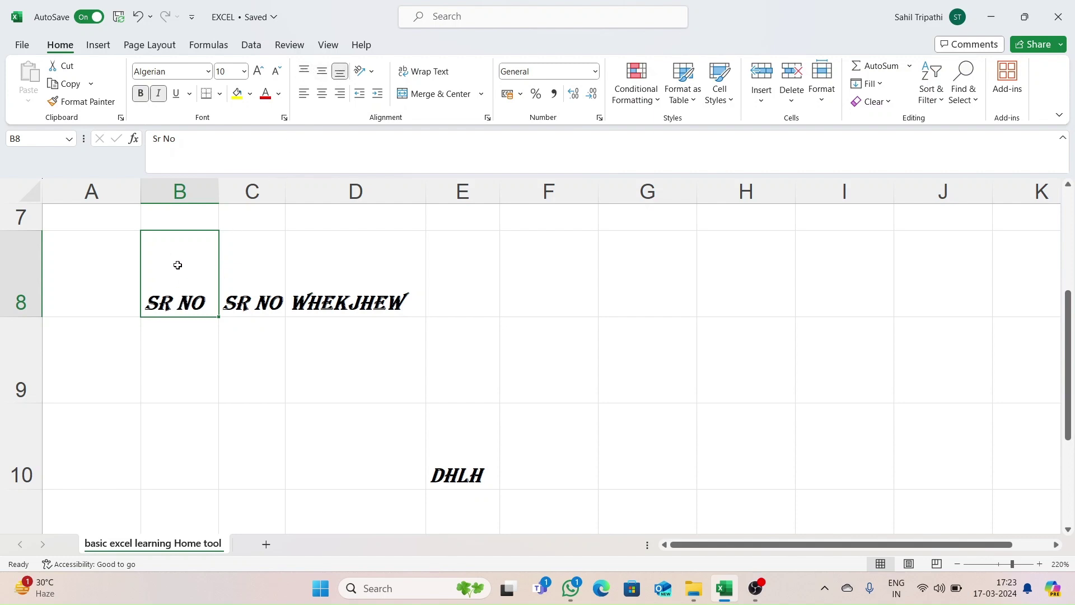
{"action": "left_click", "coordinate": [305, 71]}
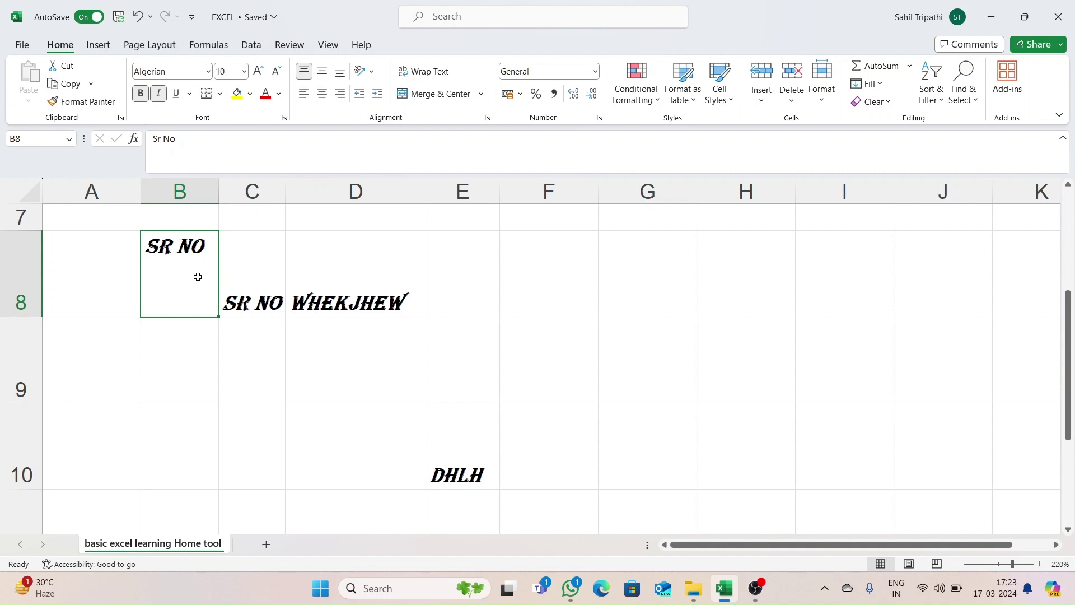
Widen column B to more than double and cycle the Sr No heading in B8 through middle, bottom, middle and top vertical alignment.
{"action": "left_click", "coordinate": [322, 73]}
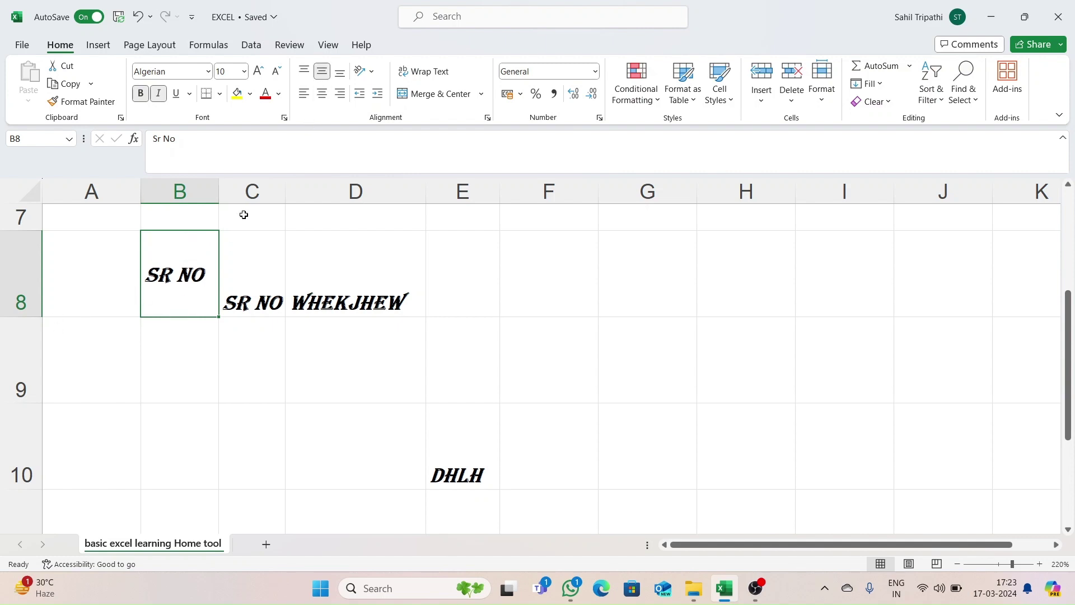
{"action": "left_click_drag", "start_coordinate": [218, 190], "coordinate": [320, 227]}
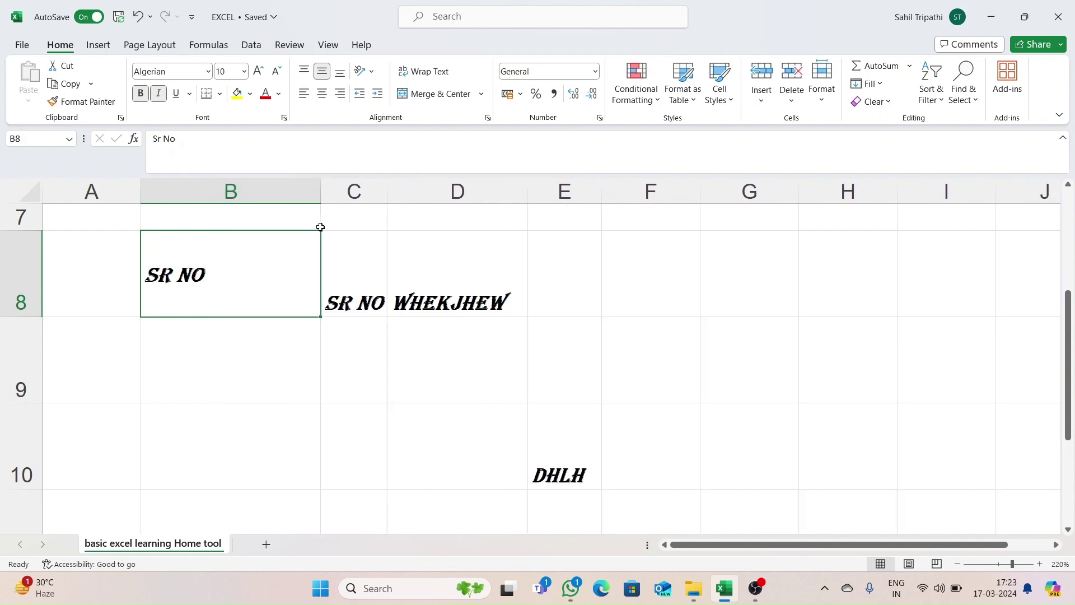
{"action": "left_click", "coordinate": [340, 72]}
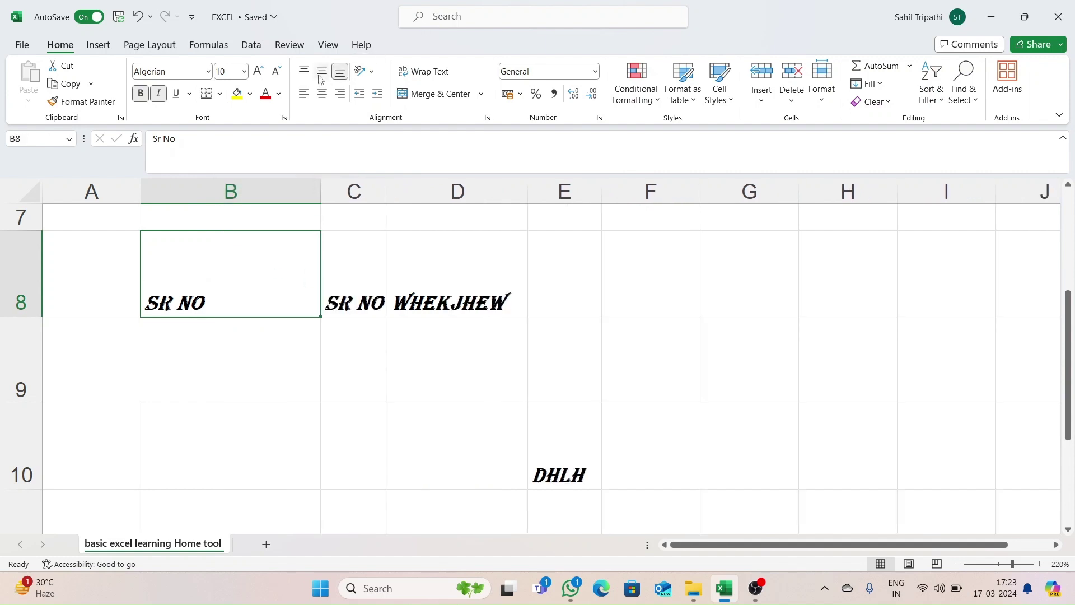
{"action": "left_click", "coordinate": [321, 74]}
{"action": "left_click", "coordinate": [306, 72]}
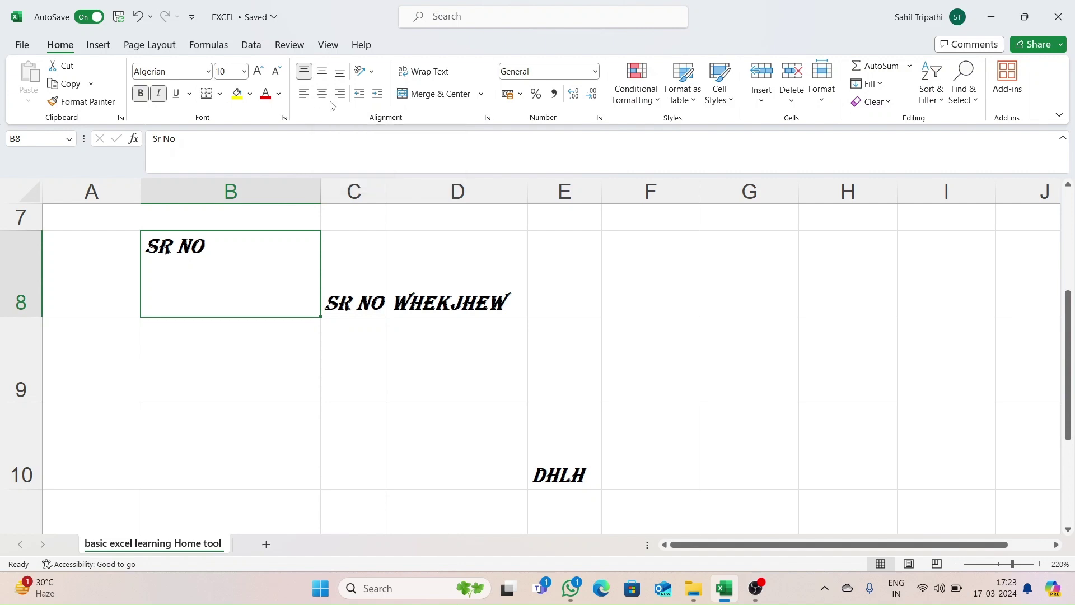
Switch the horizontal alignment of the Sr No heading in B8 through left, center and right, ending on center.
{"action": "left_click", "coordinate": [303, 95]}
{"action": "left_click", "coordinate": [322, 95]}
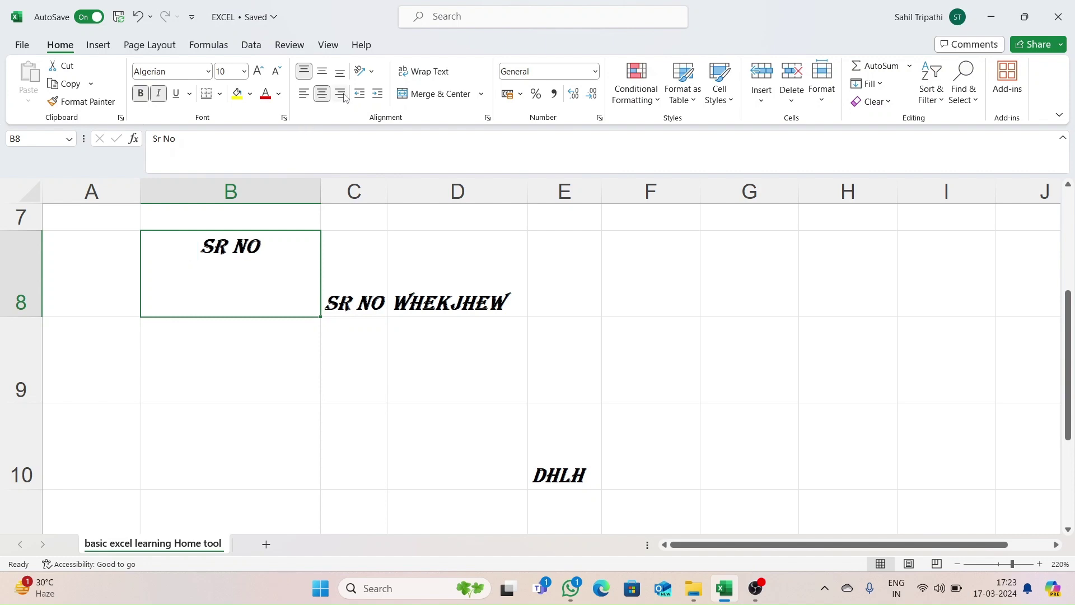
{"action": "left_click", "coordinate": [341, 95]}
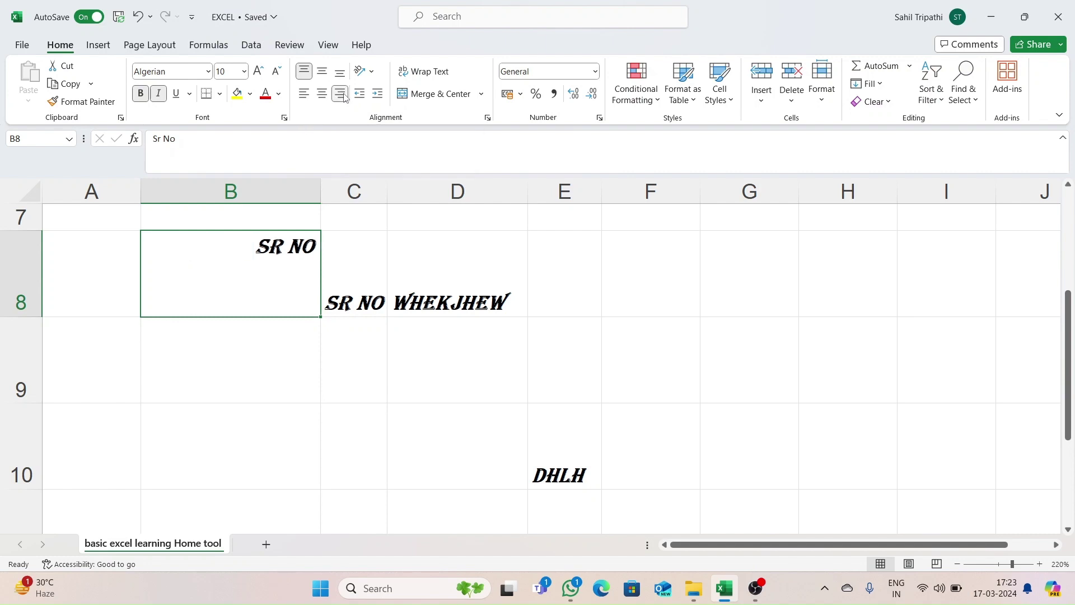
{"action": "left_click", "coordinate": [322, 97]}
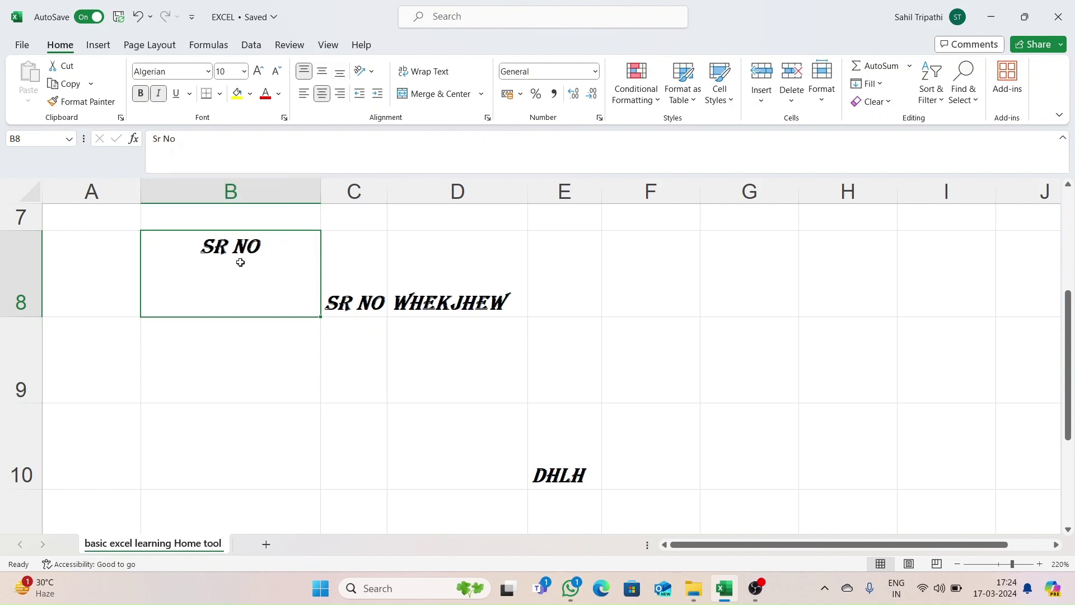
Switch the vertical alignment of cell B8 to middle, then bottom, and finish with middle alignment.
{"action": "left_click", "coordinate": [323, 71]}
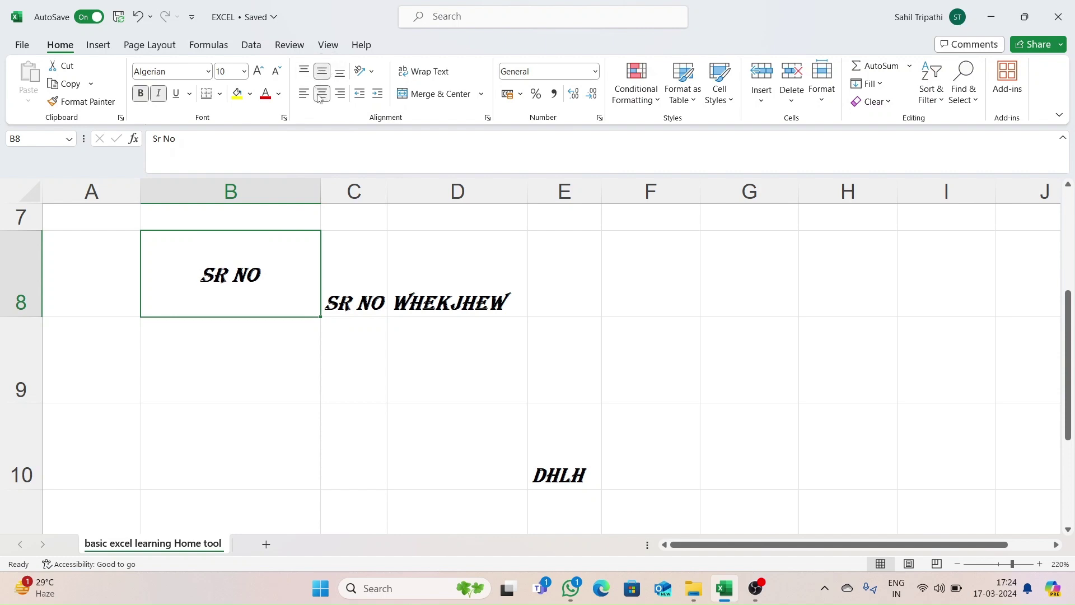
{"action": "left_click", "coordinate": [338, 72]}
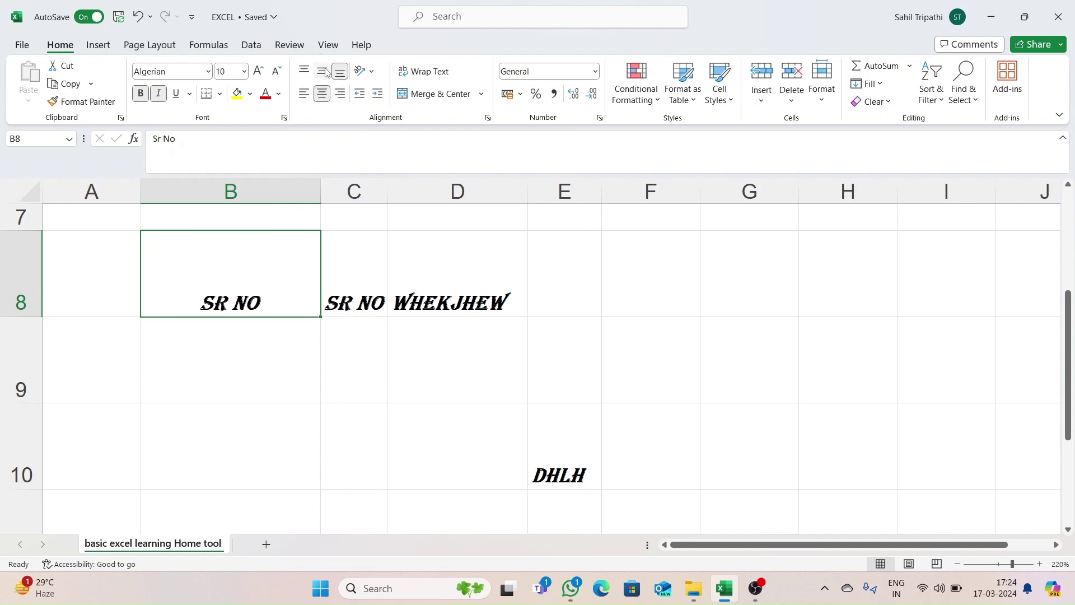
{"action": "left_click", "coordinate": [323, 72]}
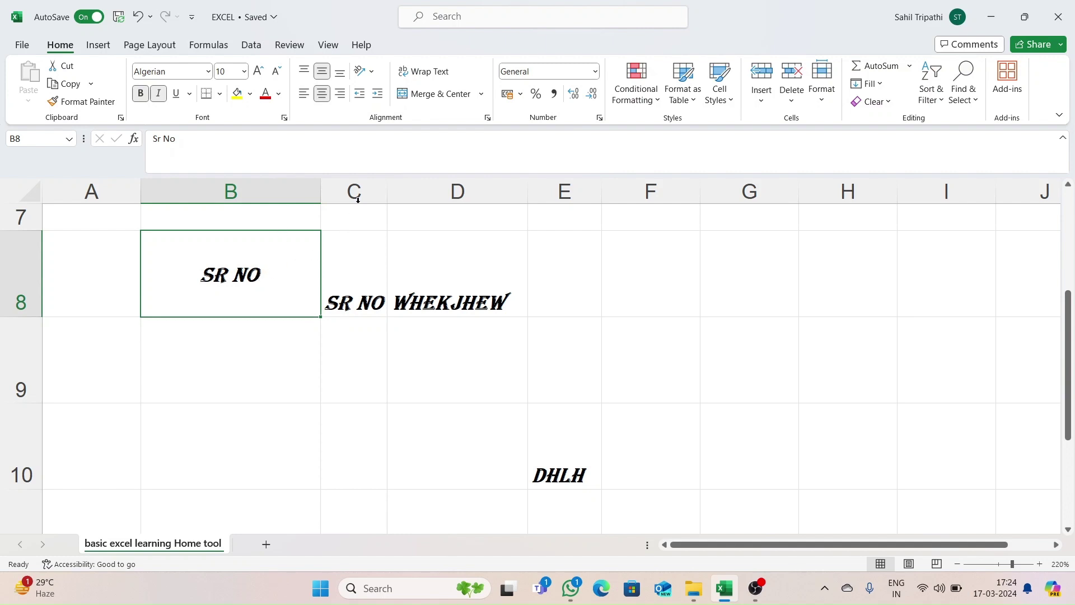
Right-align the Sr No heading in B8 and increase its indent repeatedly until the text moves beyond the cell's left edge.
{"action": "left_click", "coordinate": [340, 93]}
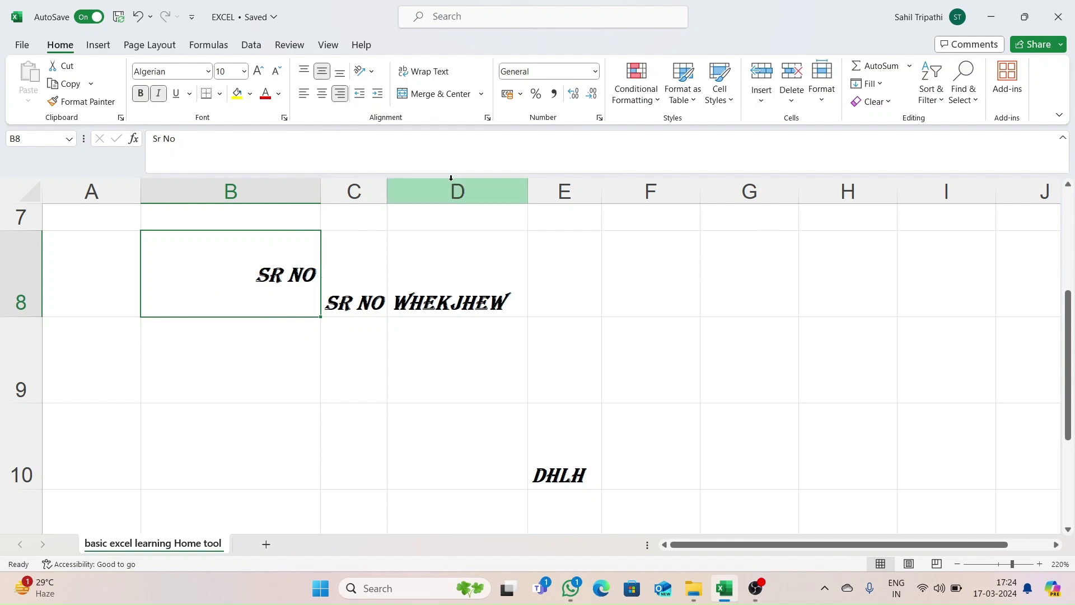
{"action": "left_click", "coordinate": [378, 94]}
{"action": "left_click", "coordinate": [378, 94]}
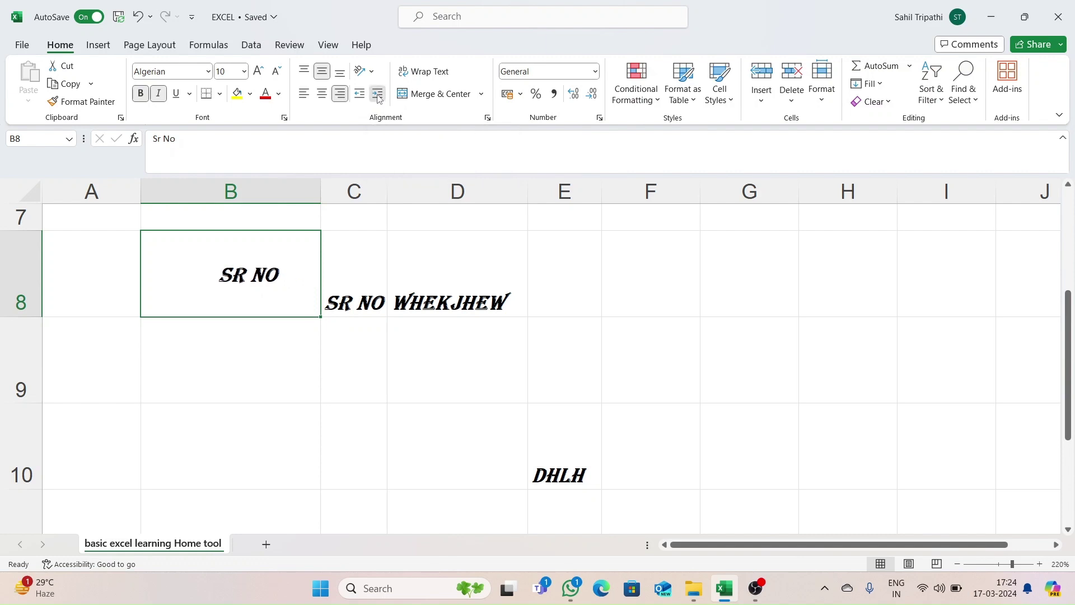
{"action": "left_click", "coordinate": [377, 94]}
{"action": "left_click", "coordinate": [378, 94]}
{"action": "left_click", "coordinate": [378, 94]}
{"action": "left_click", "coordinate": [378, 94]}
{"action": "left_click", "coordinate": [377, 94]}
{"action": "left_click", "coordinate": [378, 94]}
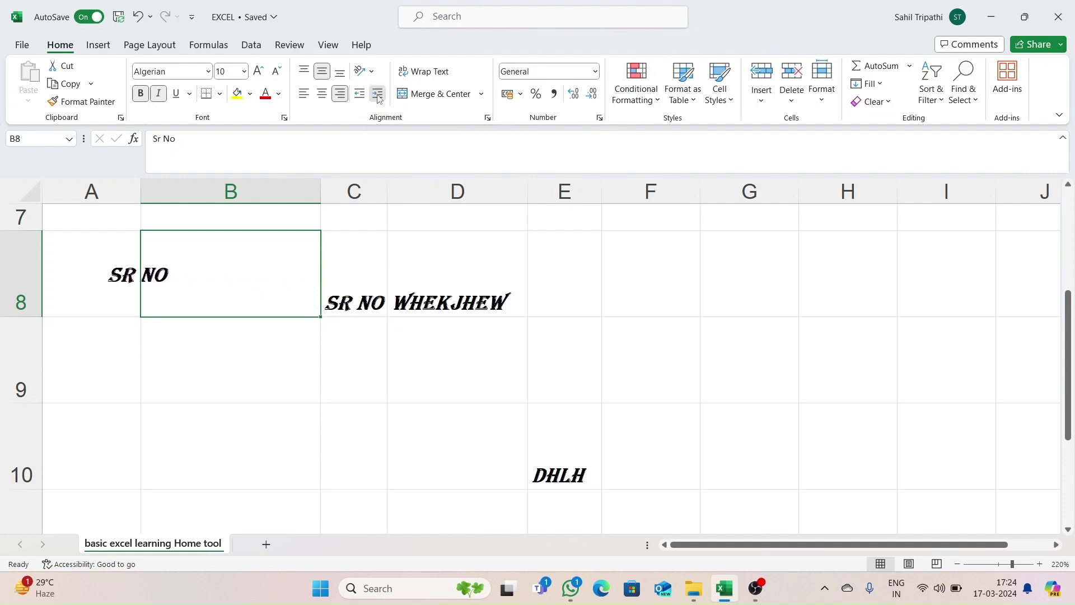
{"action": "left_click", "coordinate": [378, 95]}
{"action": "left_click", "coordinate": [377, 95]}
{"action": "left_click", "coordinate": [377, 95]}
{"action": "left_click", "coordinate": [377, 96]}
{"action": "left_click", "coordinate": [378, 96]}
{"action": "left_click", "coordinate": [377, 95]}
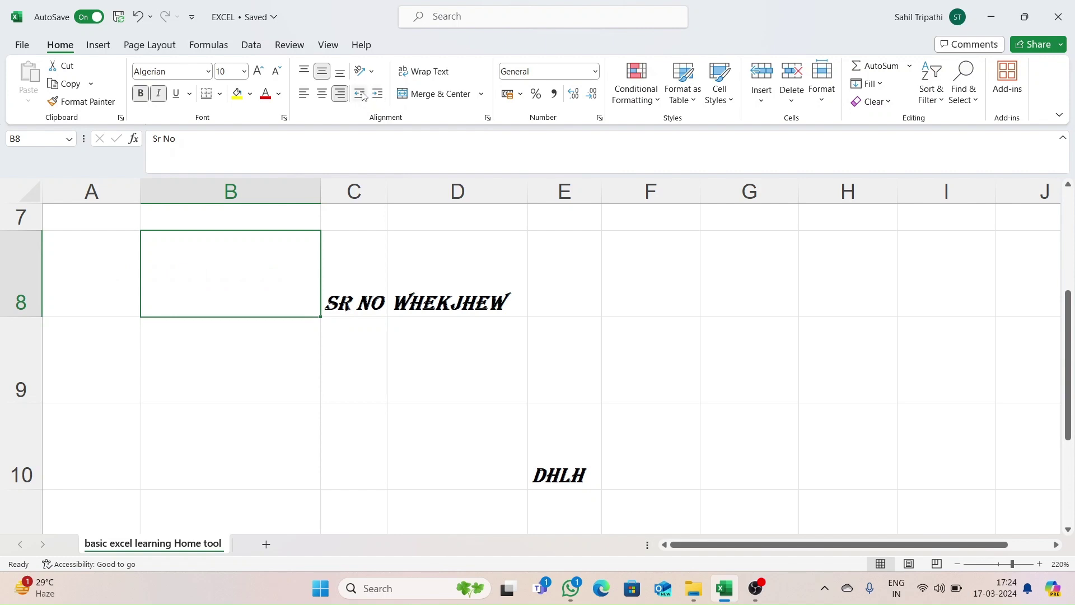
Decrease the indent of cell B8 repeatedly until the Sr No heading is back against the cell's right edge.
{"action": "left_click", "coordinate": [362, 95]}
{"action": "left_click", "coordinate": [363, 95]}
{"action": "left_click", "coordinate": [363, 95]}
{"action": "left_click", "coordinate": [362, 96]}
{"action": "left_click", "coordinate": [362, 95]}
{"action": "left_click", "coordinate": [362, 95]}
{"action": "left_click", "coordinate": [363, 95]}
{"action": "left_click", "coordinate": [362, 95]}
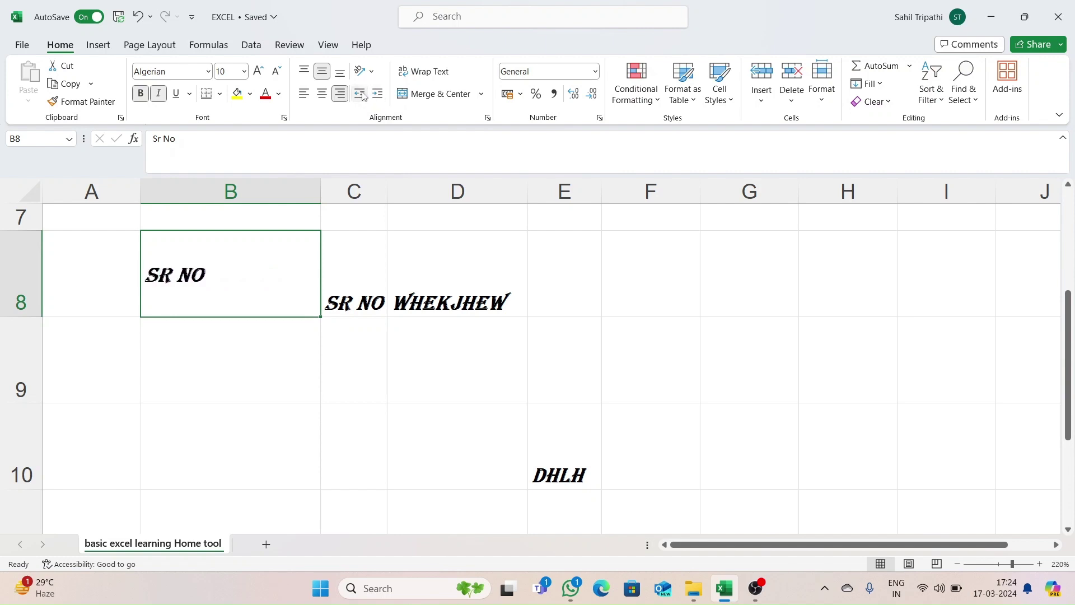
{"action": "left_click", "coordinate": [363, 96]}
{"action": "left_click", "coordinate": [362, 95]}
{"action": "left_click", "coordinate": [362, 96]}
{"action": "left_click", "coordinate": [362, 95]}
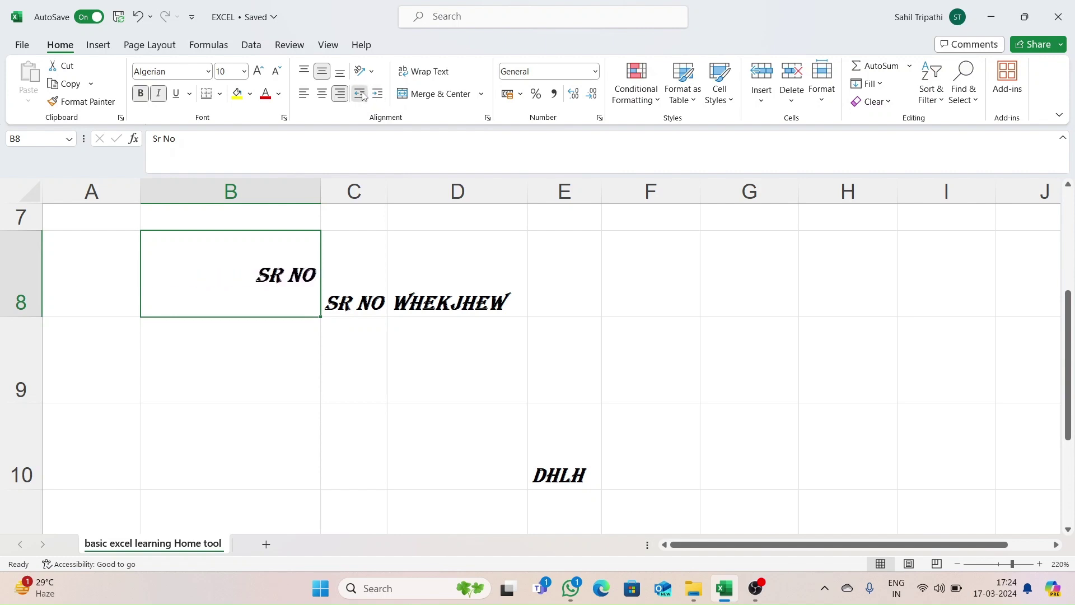
Center the Sr No heading in cell B8 horizontally, then set it to left alignment.
{"action": "left_click", "coordinate": [353, 269]}
{"action": "left_click", "coordinate": [302, 268]}
{"action": "left_click", "coordinate": [322, 94]}
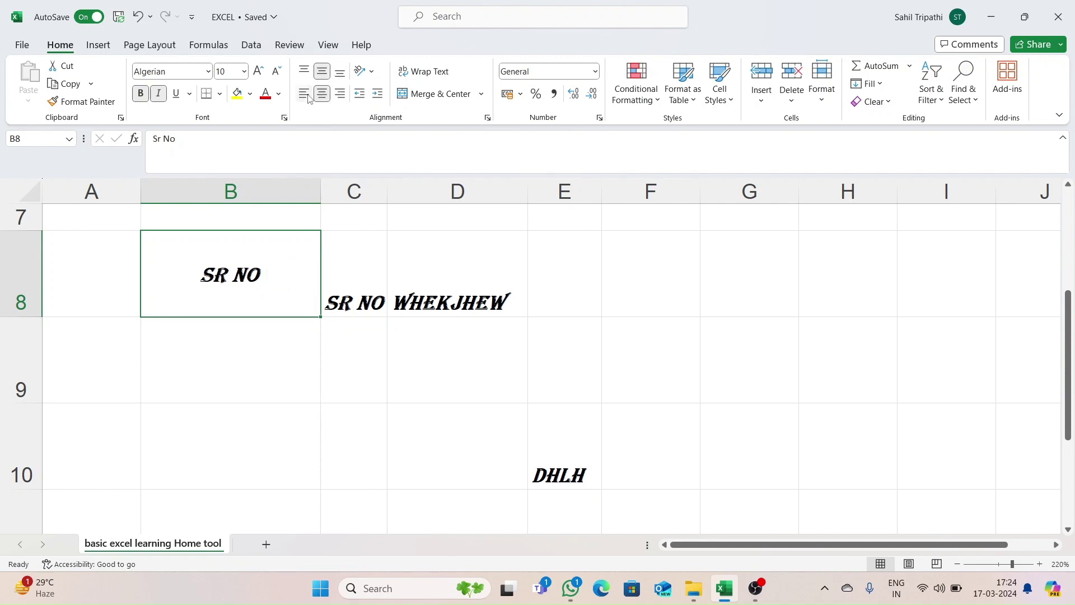
{"action": "left_click", "coordinate": [304, 94]}
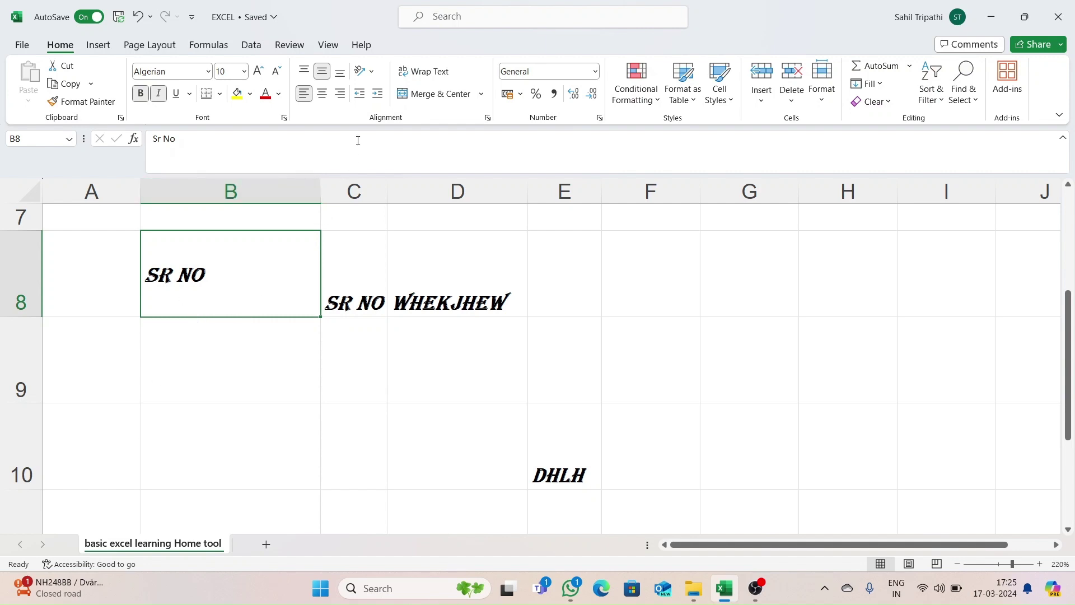
Try the Angle Counterclockwise and Angle Clockwise text orientations on the Sr No heading in B8.
{"action": "left_click", "coordinate": [372, 73]}
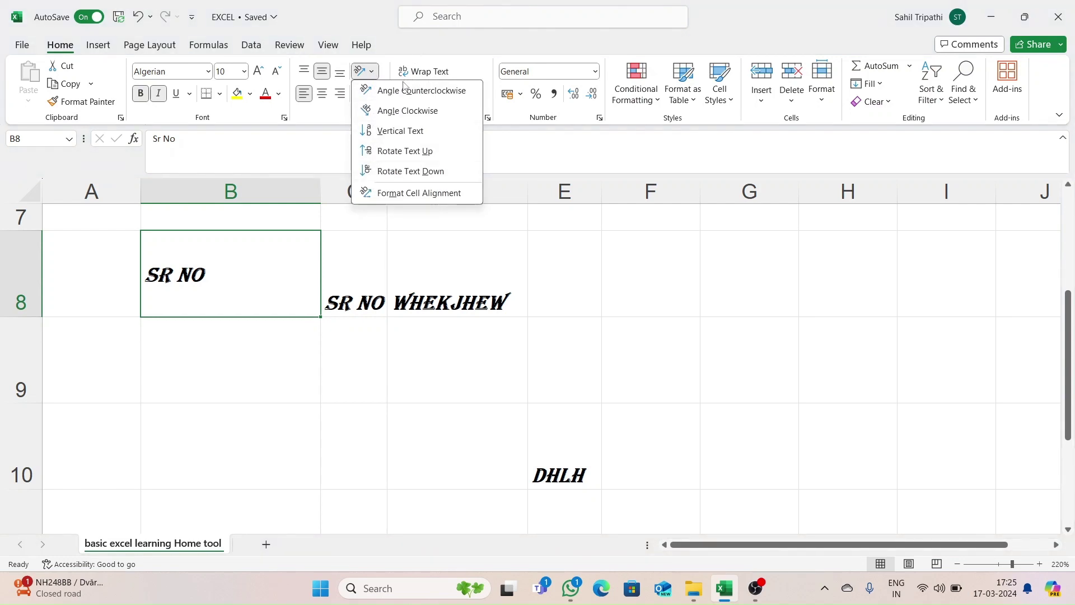
{"action": "left_click", "coordinate": [366, 91]}
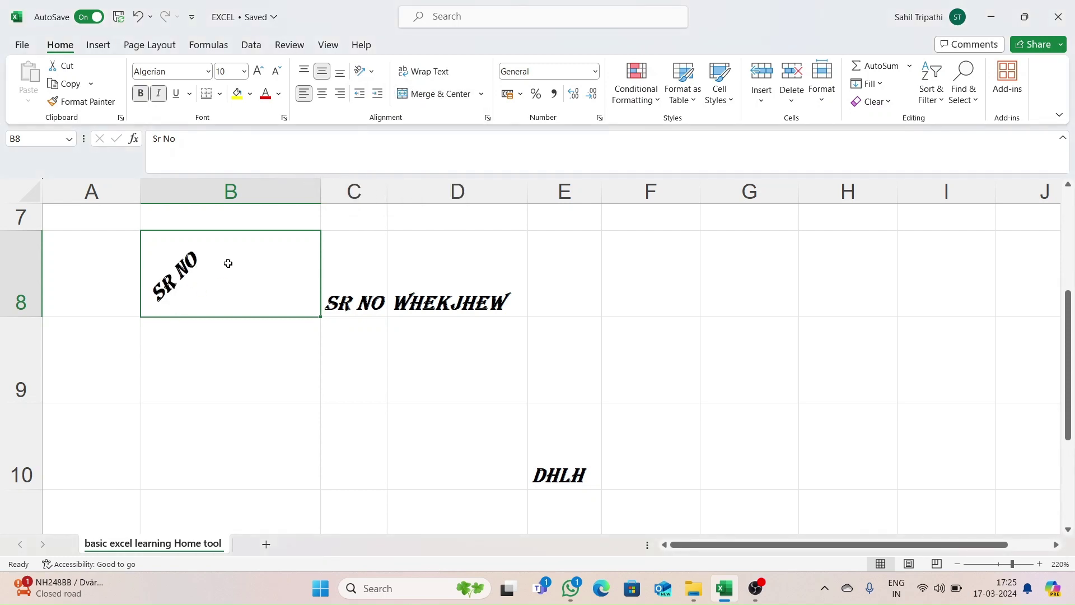
{"action": "left_click", "coordinate": [371, 72]}
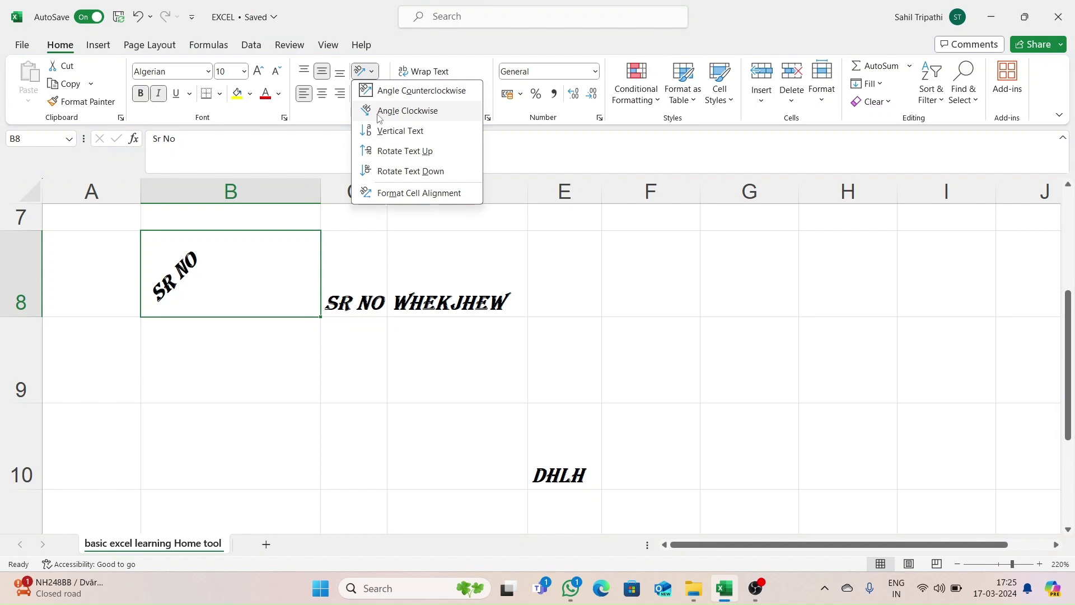
{"action": "left_click", "coordinate": [402, 111]}
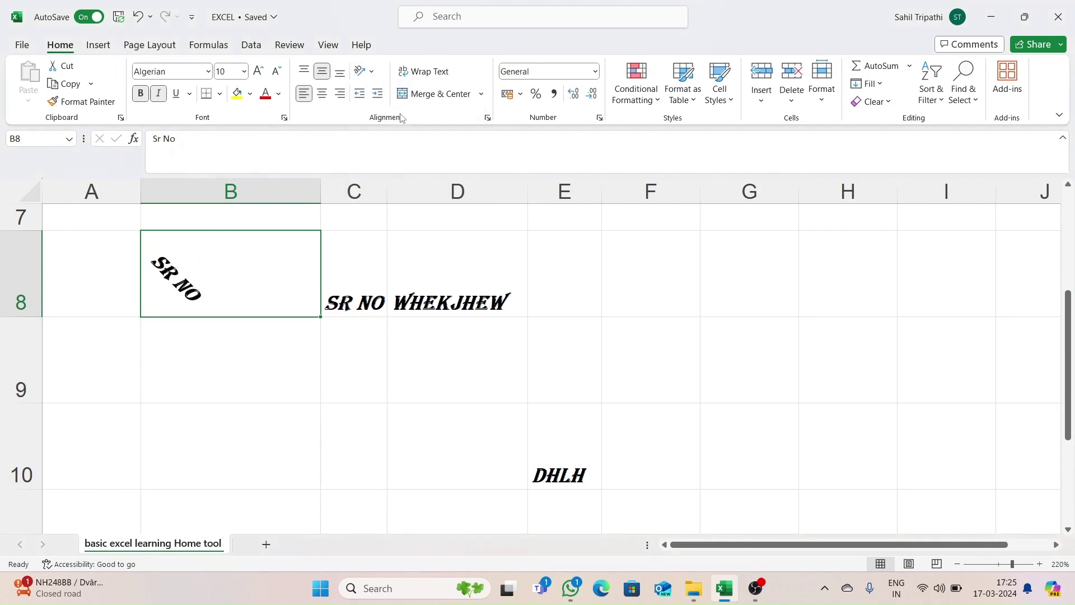
Set cell B8 to Vertical Text, fitting column B to its contents and making row 8 about twice as tall.
{"action": "left_click", "coordinate": [364, 71]}
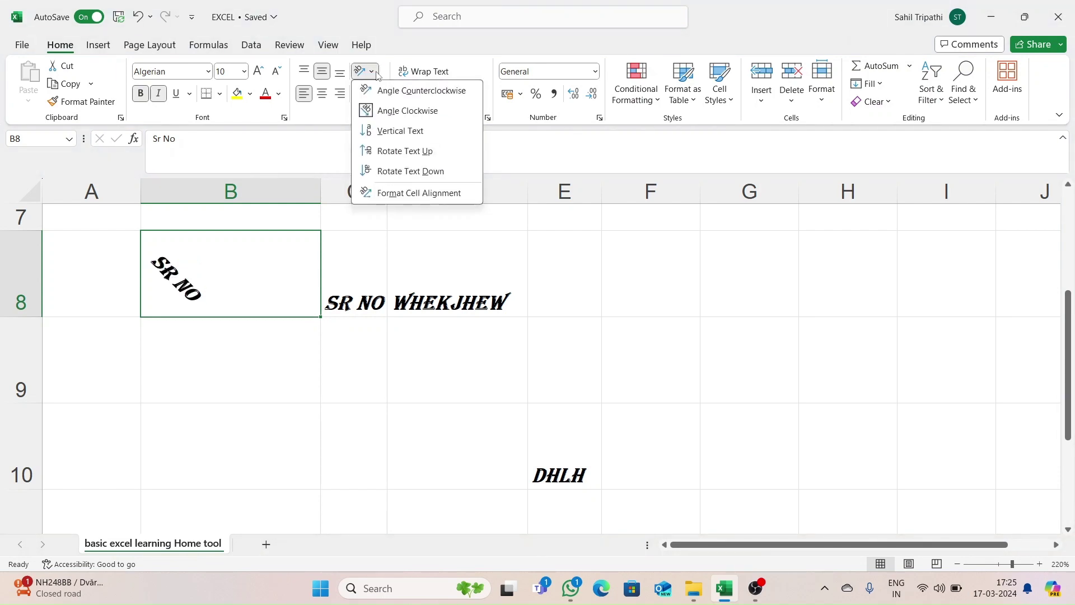
{"action": "left_click", "coordinate": [390, 132]}
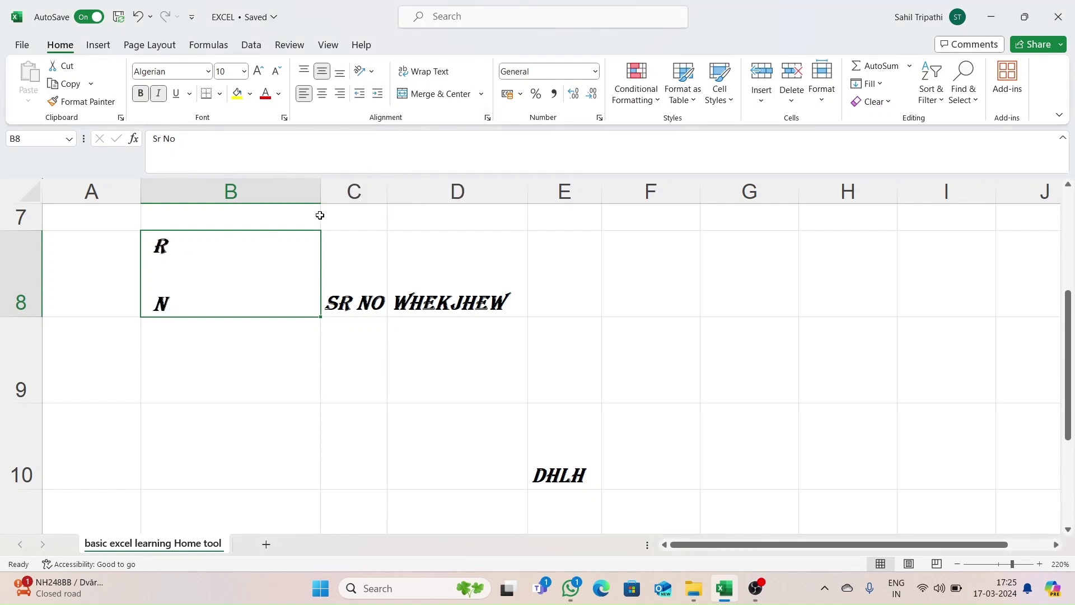
{"action": "double_click", "coordinate": [321, 192]}
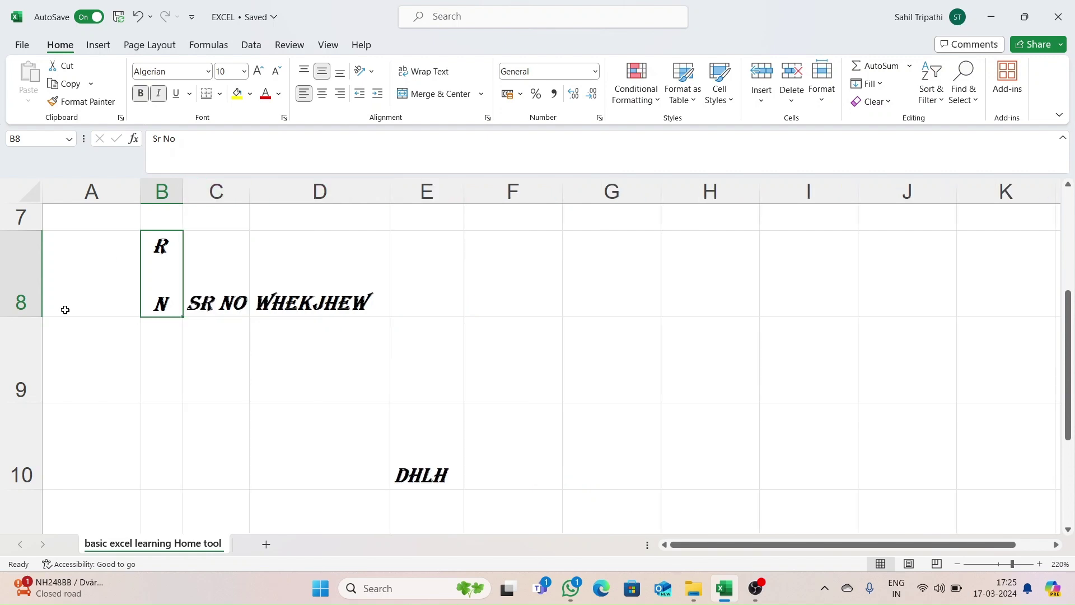
{"action": "left_click_drag", "start_coordinate": [34, 314], "coordinate": [28, 415]}
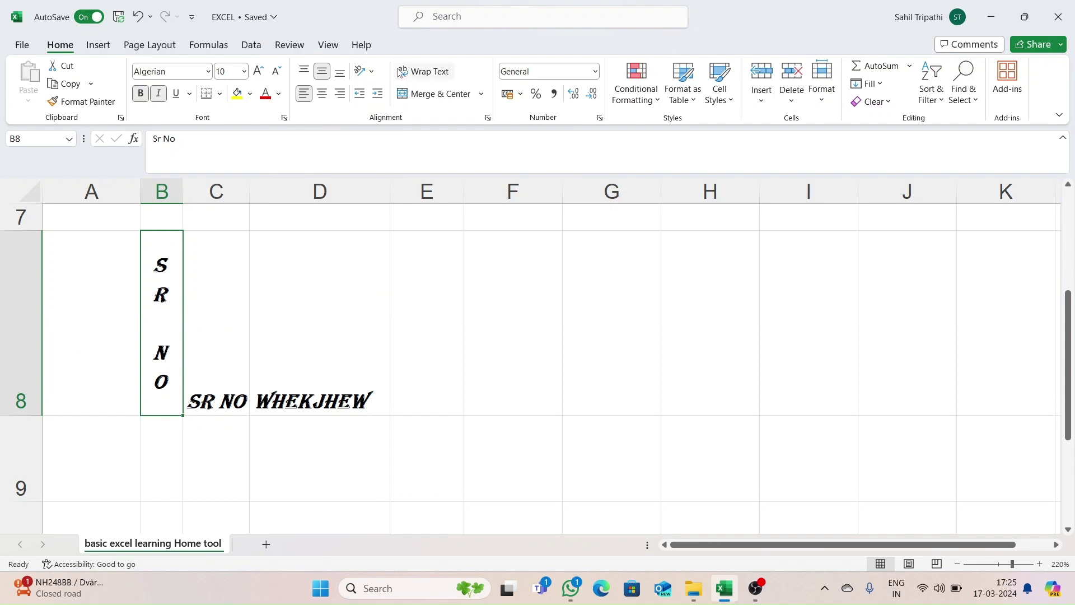
Apply Rotate Text Up to the Sr No heading in B8, then change its orientation to Rotate Text Down.
{"action": "left_click", "coordinate": [372, 72]}
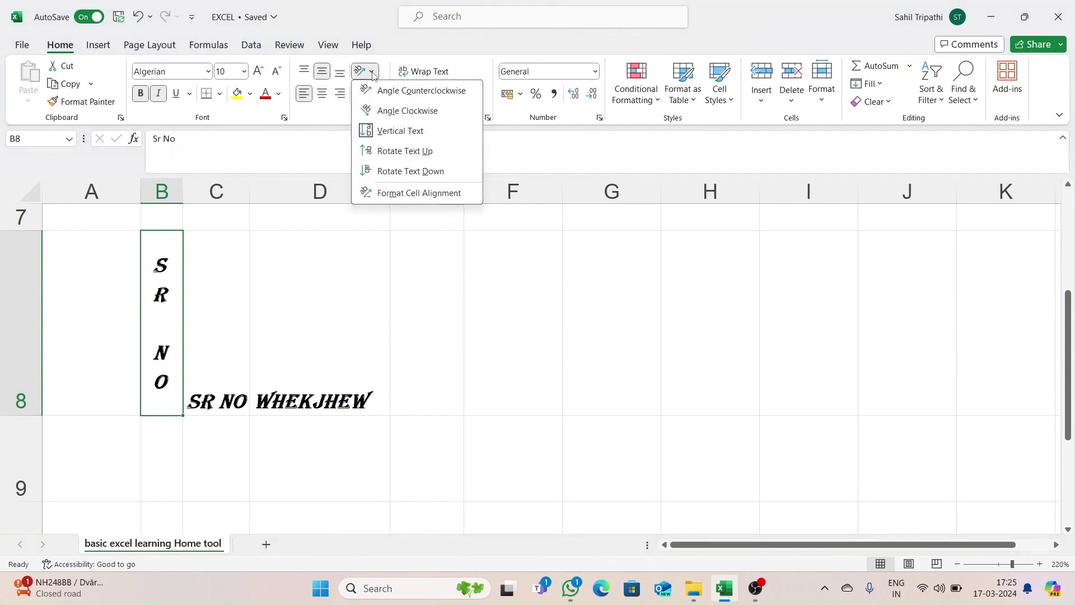
{"action": "left_click", "coordinate": [369, 156]}
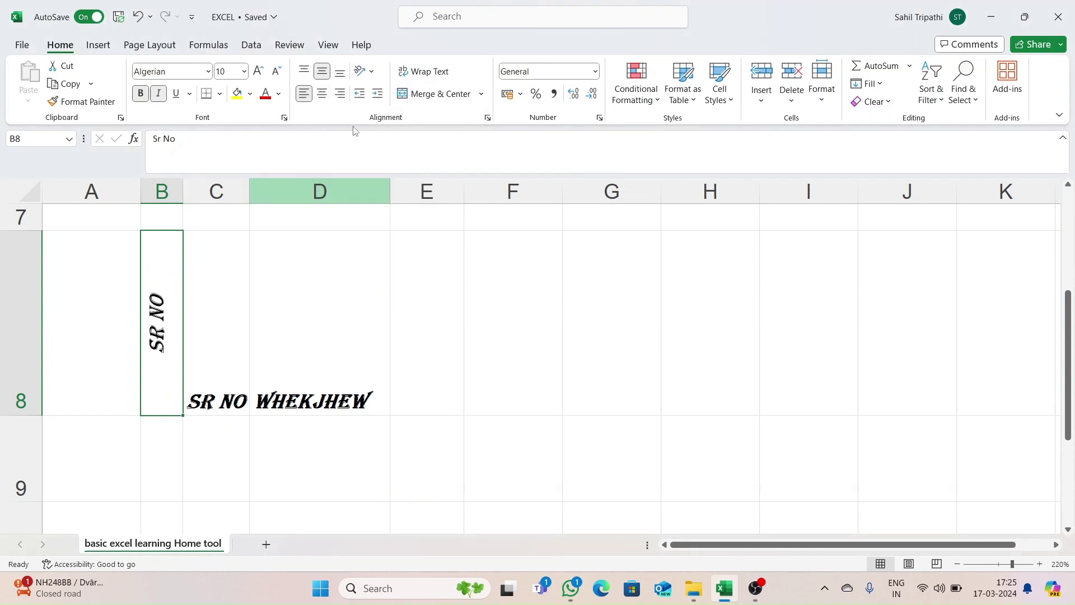
{"action": "left_click", "coordinate": [371, 72]}
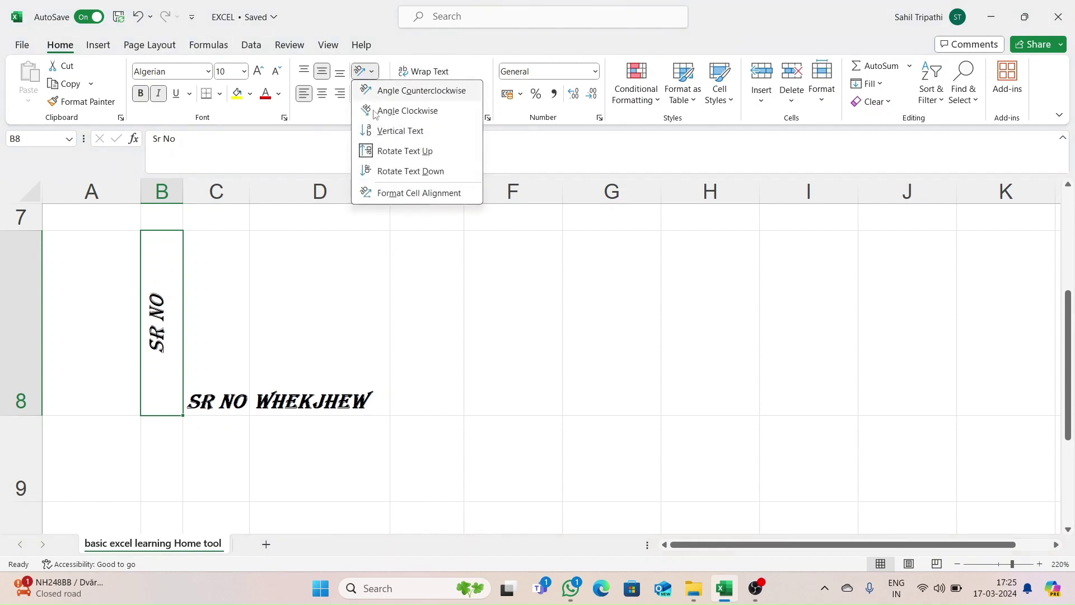
{"action": "left_click", "coordinate": [370, 171]}
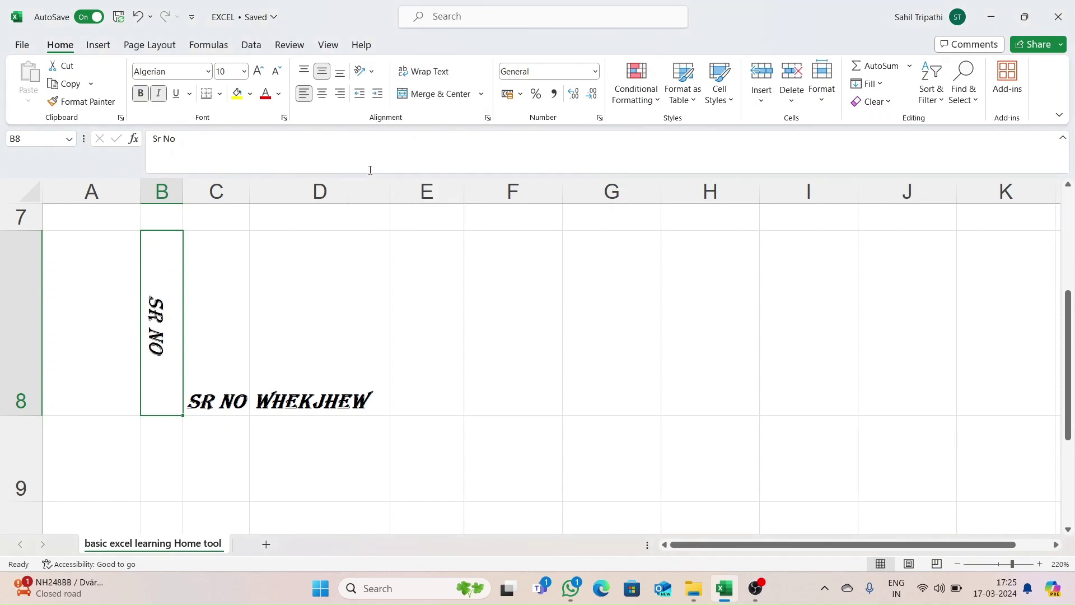
{"action": "left_click", "coordinate": [374, 73]}
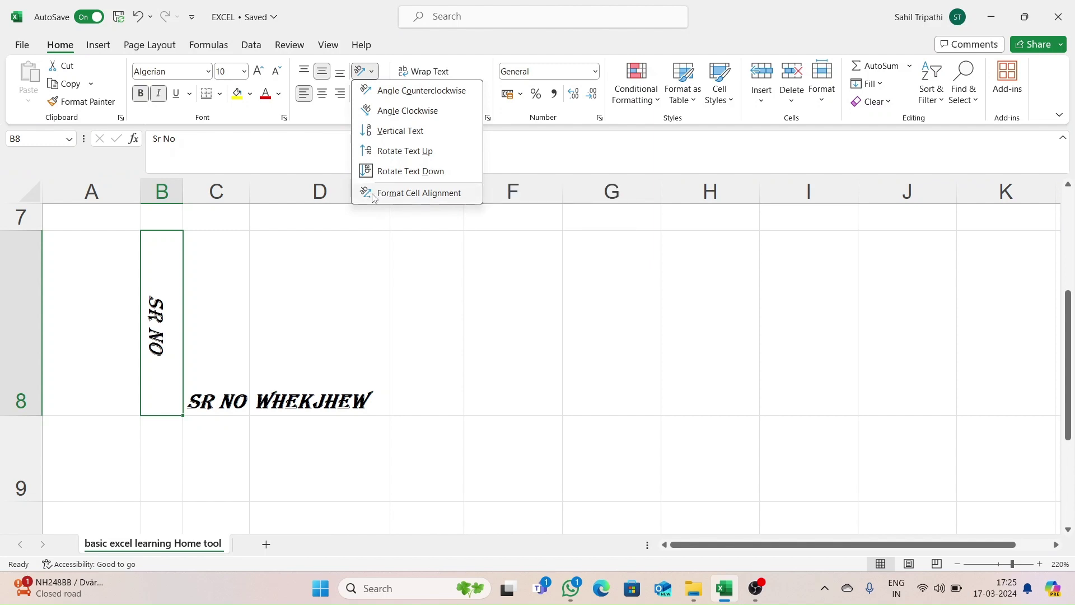
{"action": "left_click", "coordinate": [354, 245]}
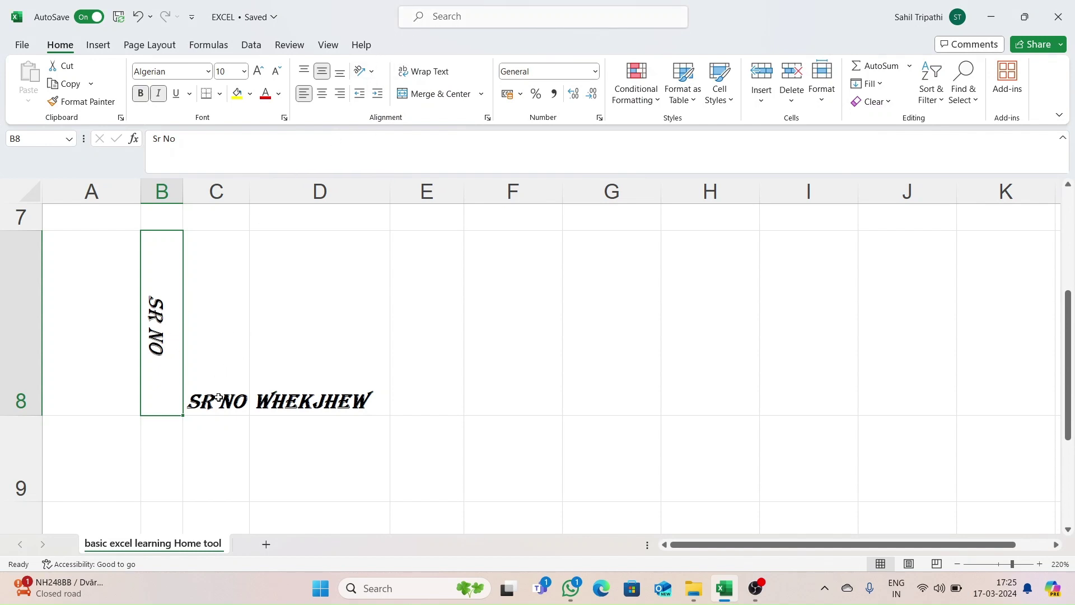
Copy the format of cell C8 onto cell B8 with Format Painter.
{"action": "left_click", "coordinate": [223, 298]}
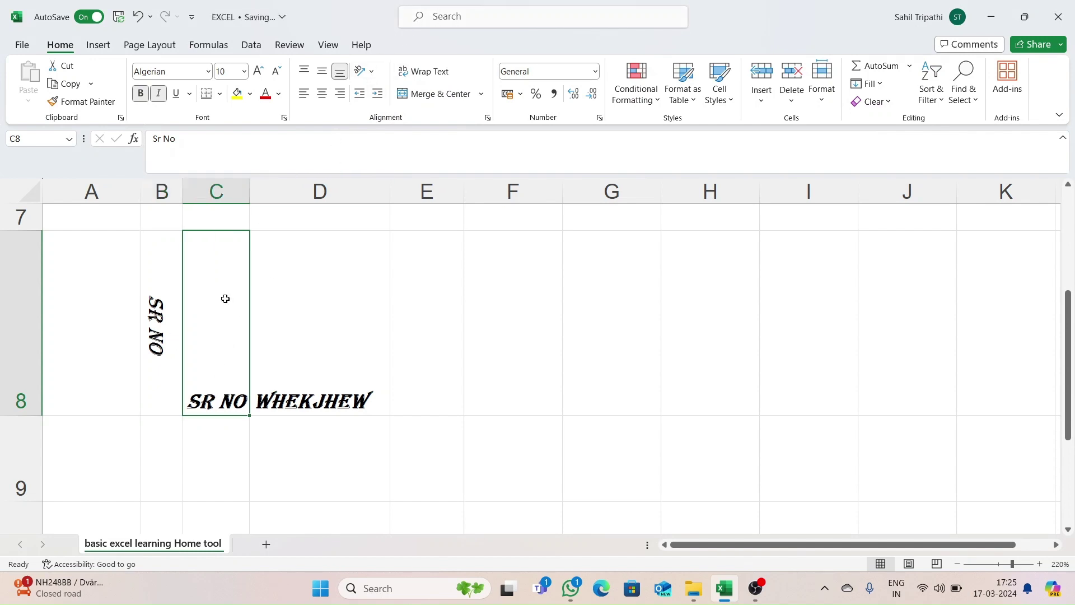
{"action": "left_click", "coordinate": [85, 103]}
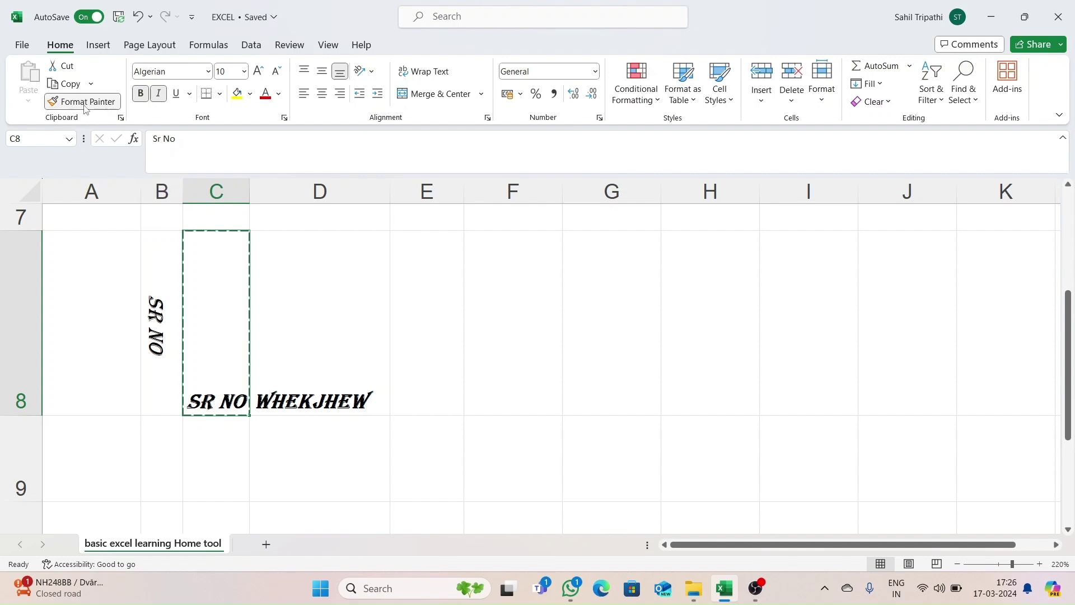
{"action": "left_click", "coordinate": [159, 297]}
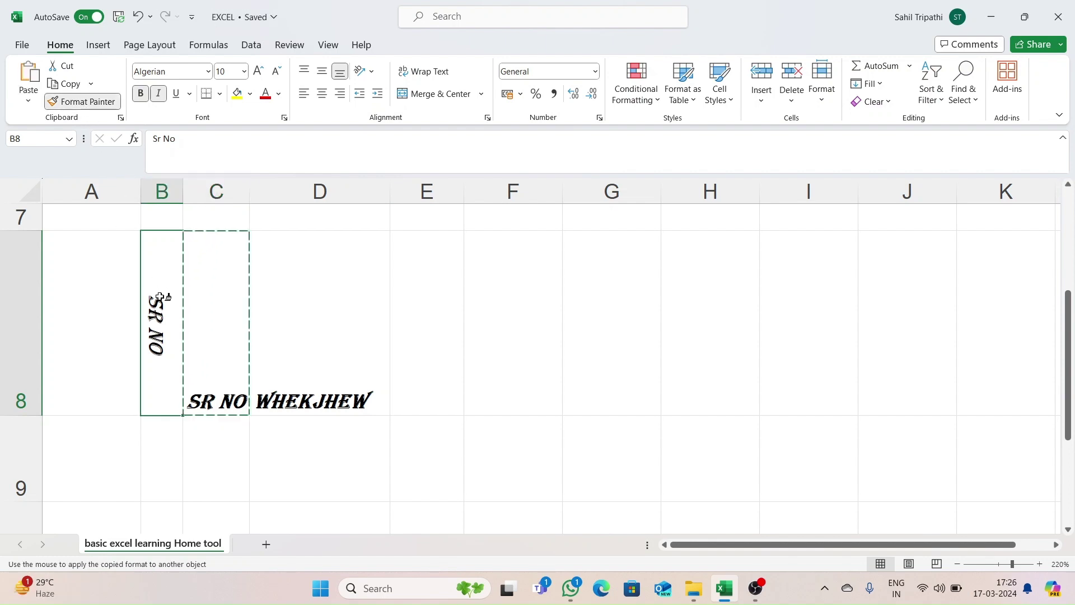
Fit column B to its contents, then undo both that resize and the format copied onto cell B8.
{"action": "double_click", "coordinate": [180, 196]}
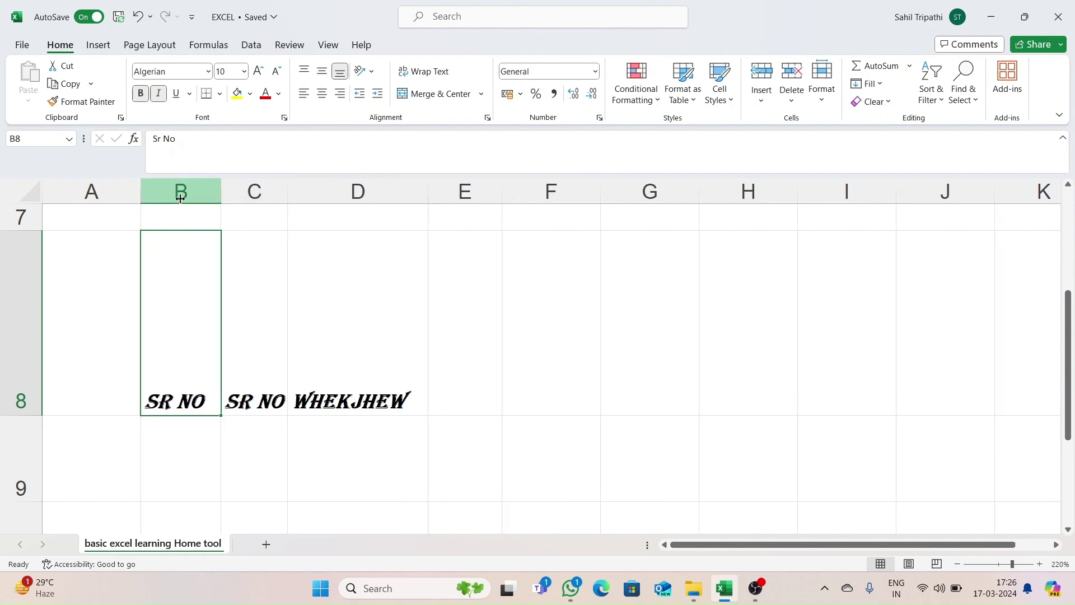
{"action": "key", "text": "ctrl+z"}
{"action": "key", "text": "ctrl+z"}
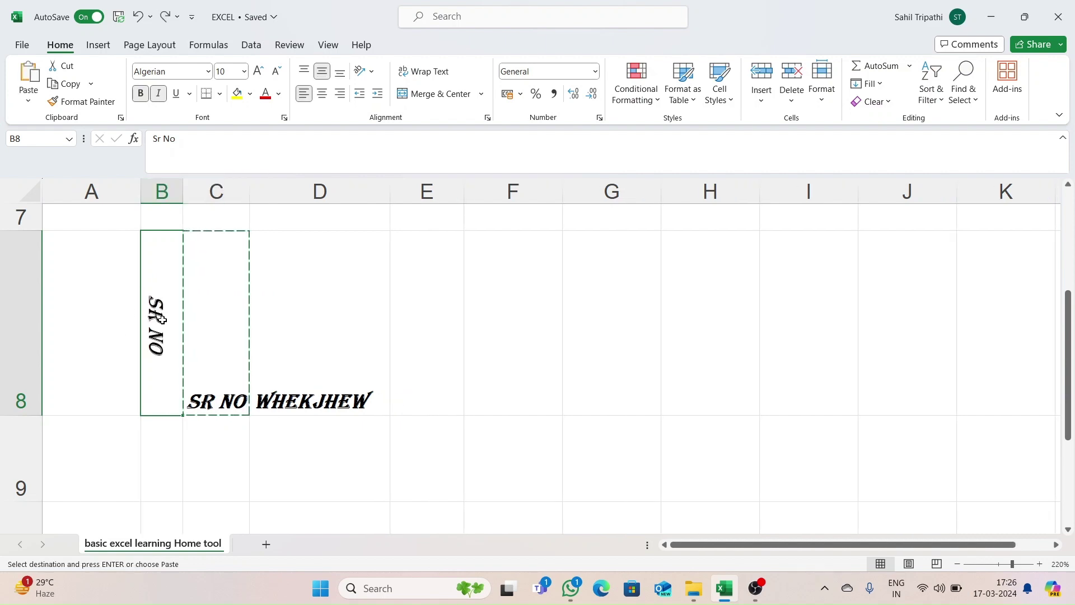
Turn off Rotate Text Down for the Sr No heading in B8 and fit column B to its contents.
{"action": "left_click", "coordinate": [364, 71]}
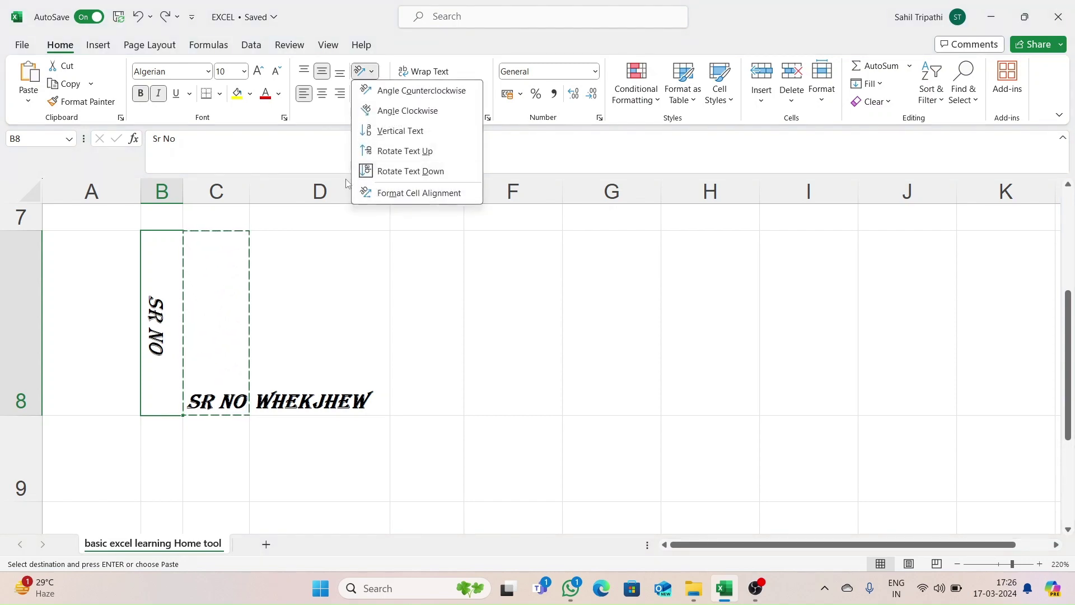
{"action": "left_click", "coordinate": [366, 171]}
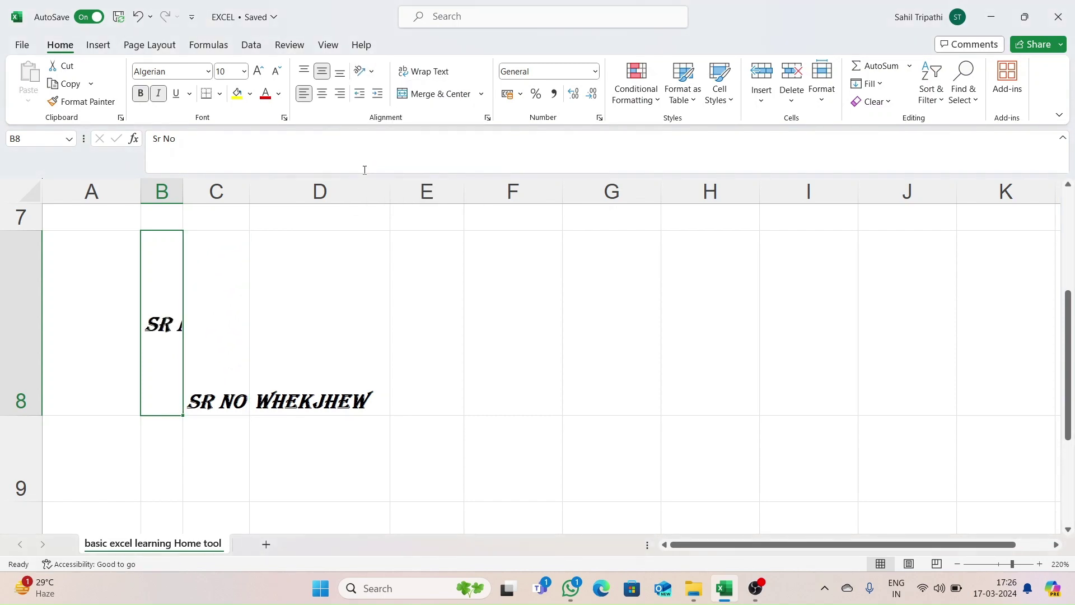
{"action": "left_click", "coordinate": [248, 351]}
{"action": "double_click", "coordinate": [183, 190]}
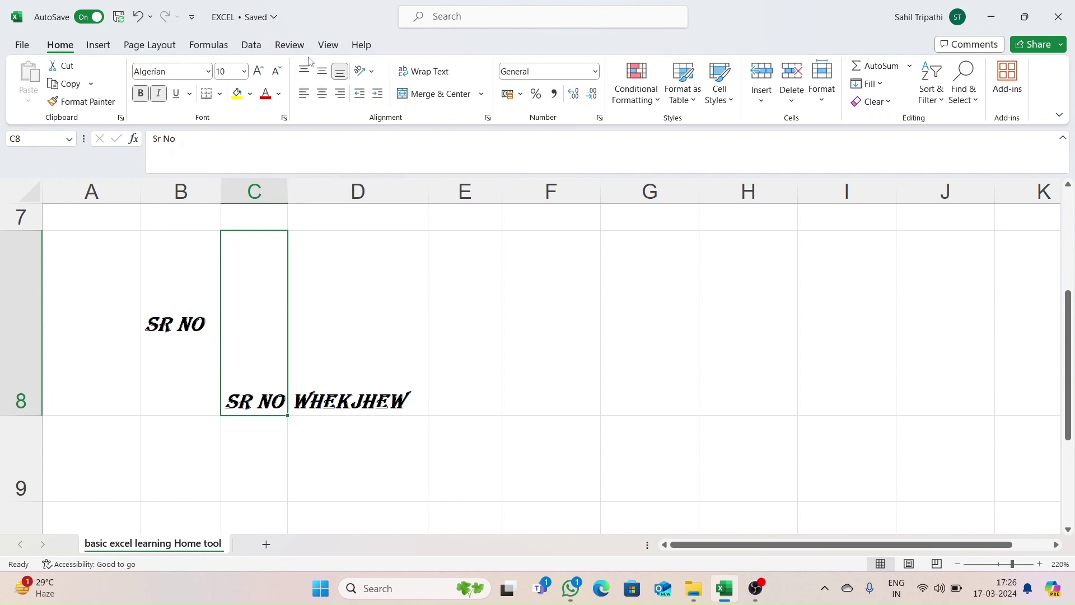
Copy the format of cell B8 onto cell C8 with Format Painter.
{"action": "left_click", "coordinate": [193, 329]}
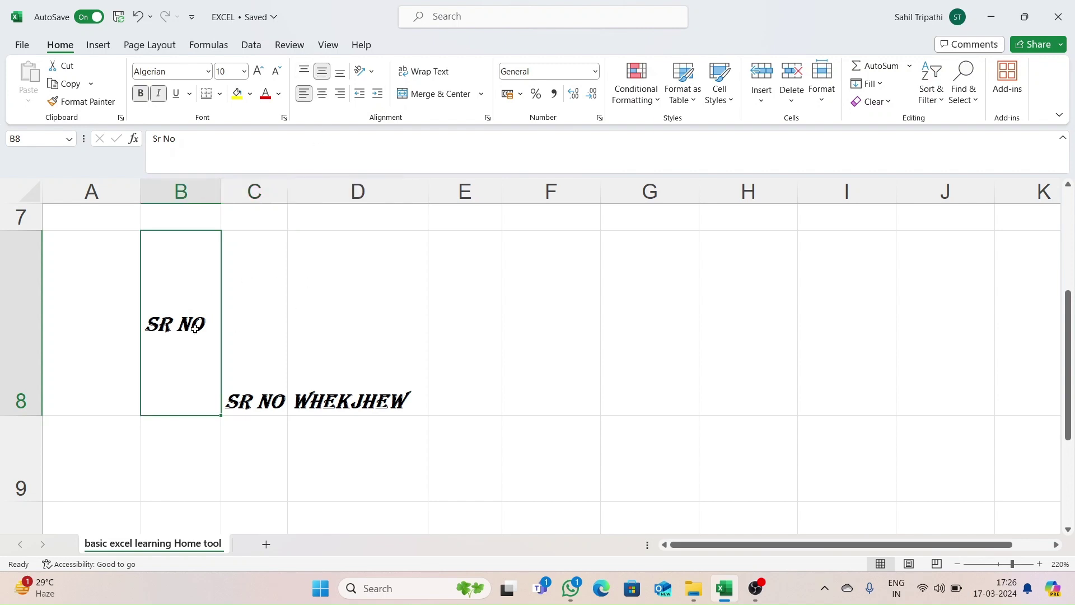
{"action": "left_click", "coordinate": [87, 103]}
{"action": "left_click", "coordinate": [255, 300]}
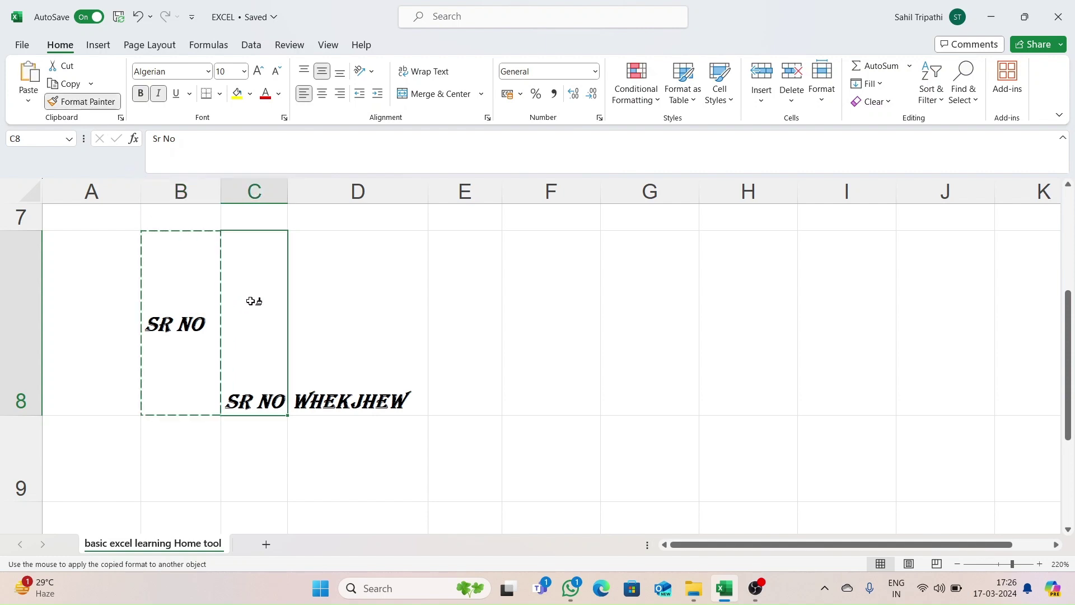
{"action": "left_click", "coordinate": [348, 303]}
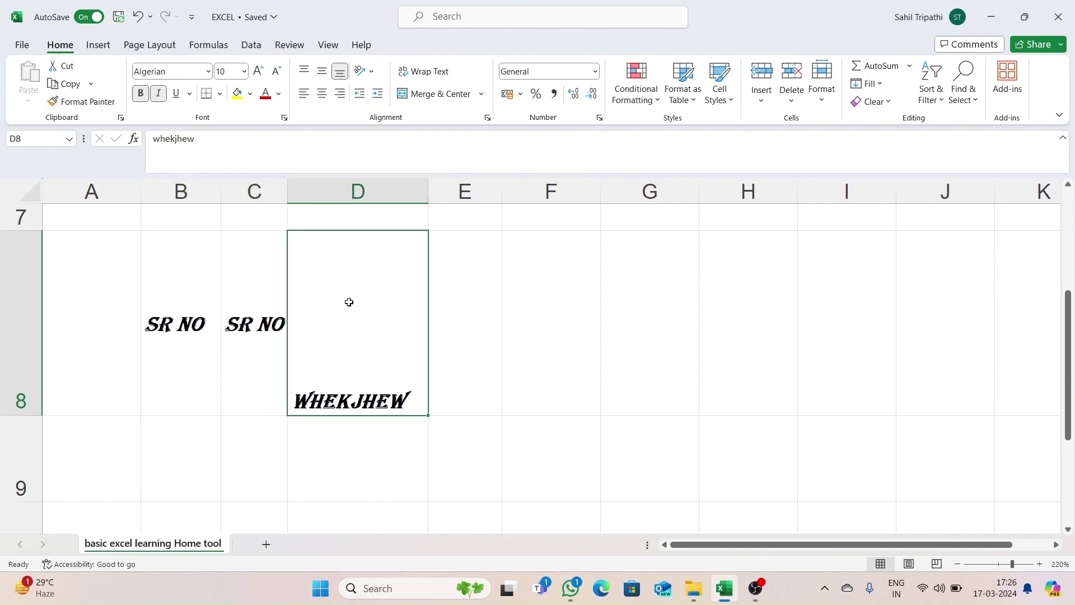
Try to carry the format of cell C8 over to cell D8 with Format Painter.
{"action": "left_click_drag", "start_coordinate": [237, 303], "coordinate": [79, 104]}
{"action": "left_click", "coordinate": [101, 103]}
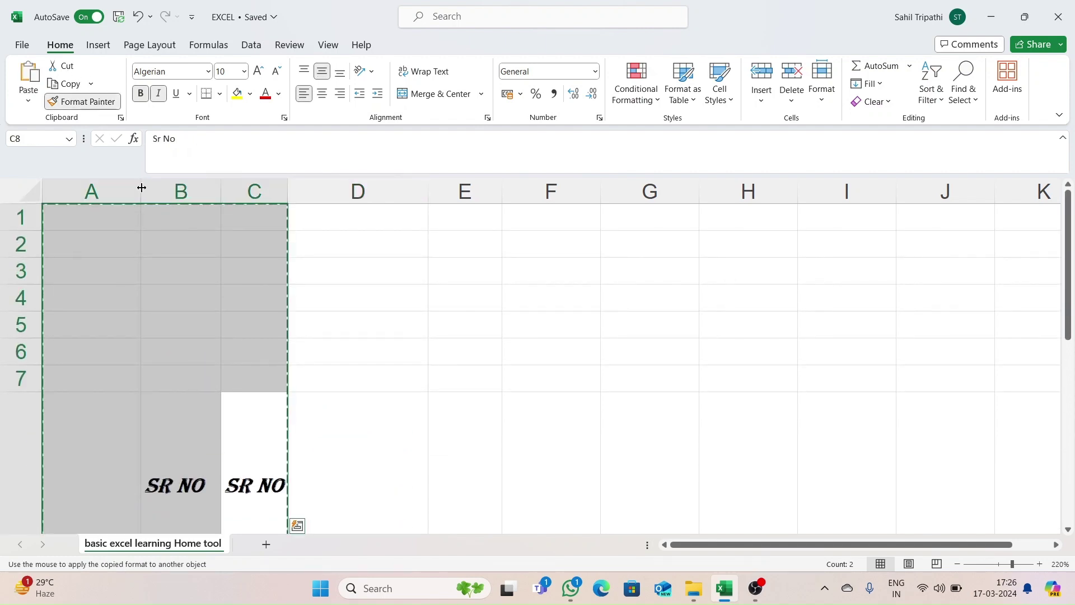
{"action": "left_click", "coordinate": [343, 436]}
Copy the format of cell C8 onto the whekjhew text in D8 with Format Painter.
{"action": "left_click", "coordinate": [281, 429]}
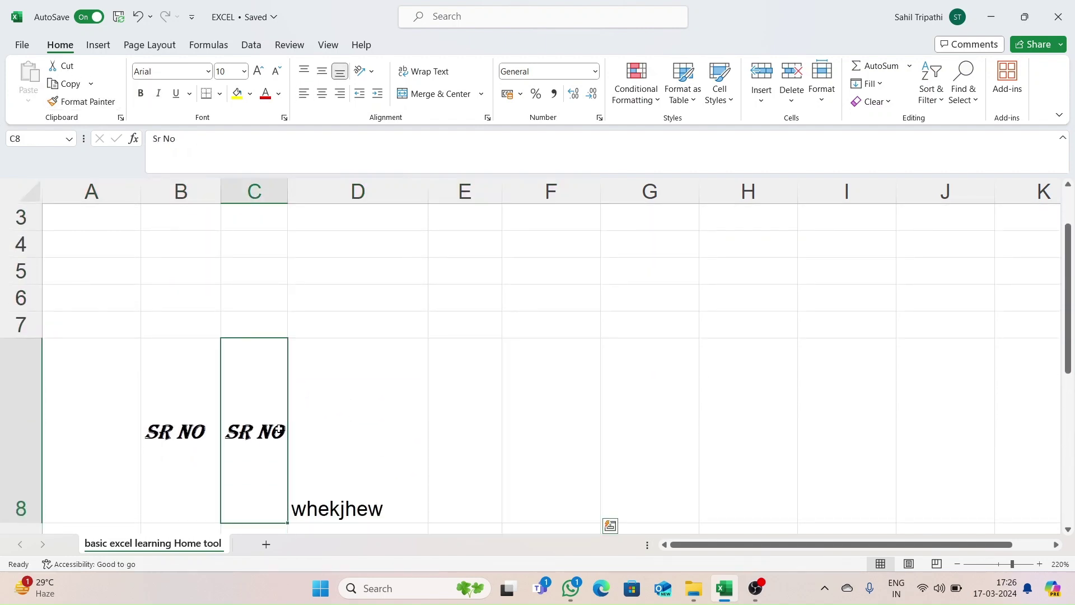
{"action": "left_click", "coordinate": [106, 107]}
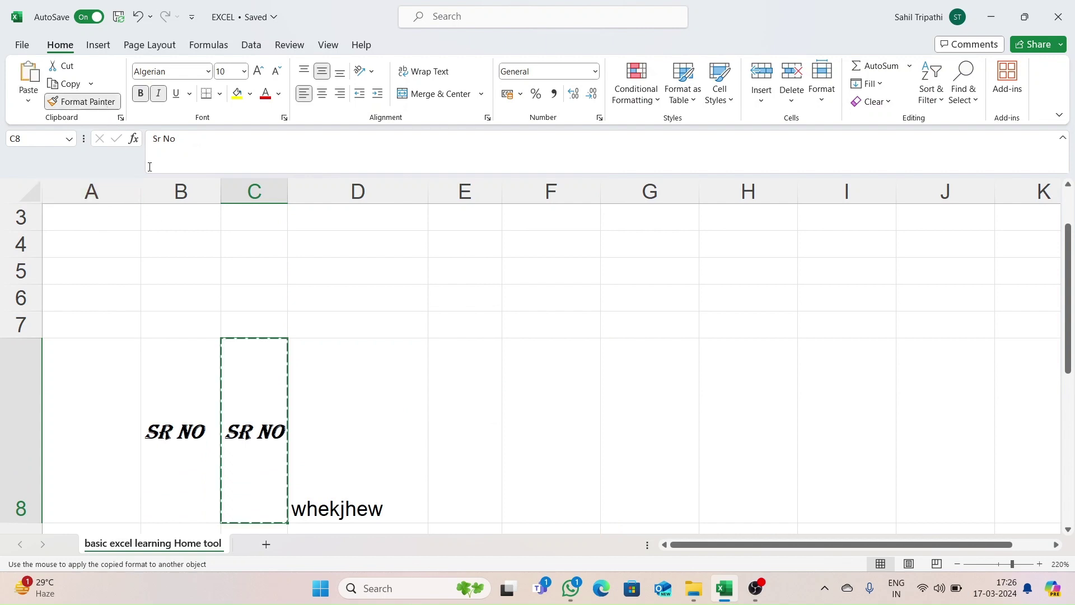
{"action": "left_click", "coordinate": [313, 415]}
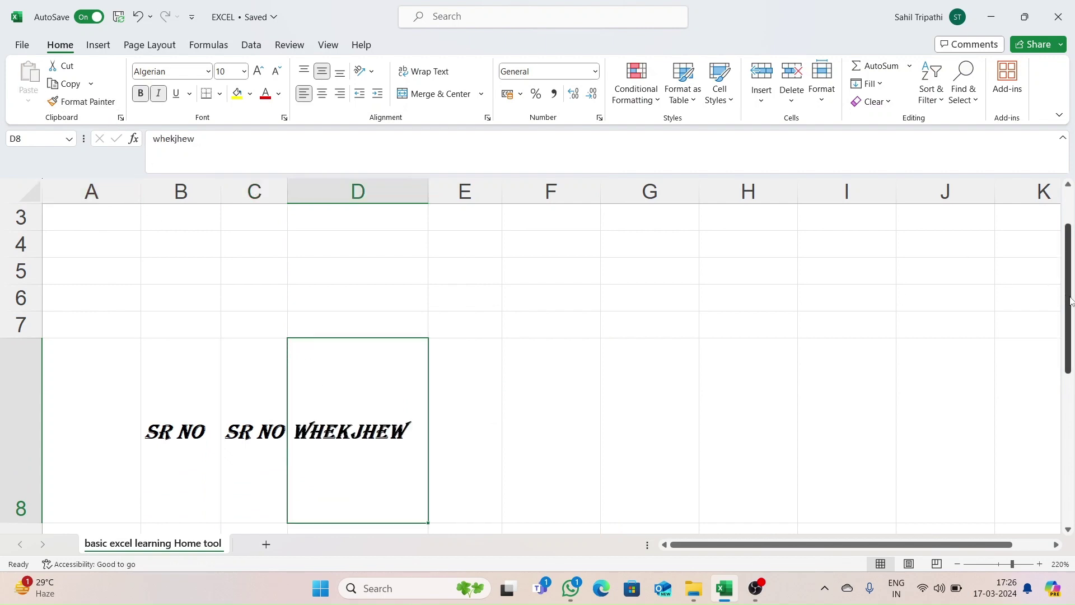
Extend the text in cell D8 by appending gkwjkKSJAD.
{"action": "left_click_drag", "start_coordinate": [1070, 301], "coordinate": [1071, 335]}
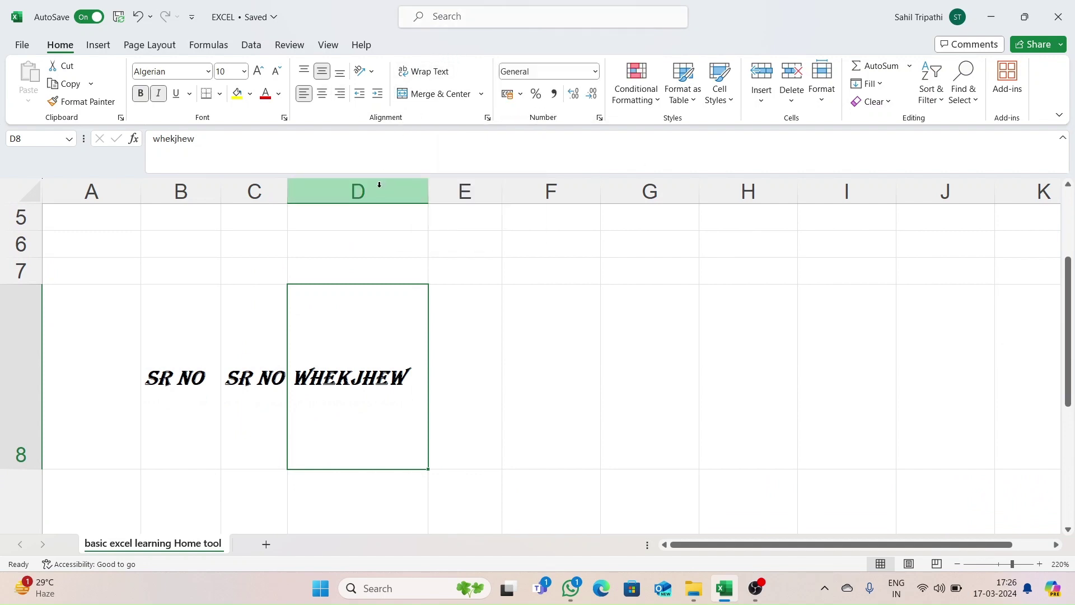
{"action": "double_click", "coordinate": [417, 371]}
{"action": "type", "text": "gk"}
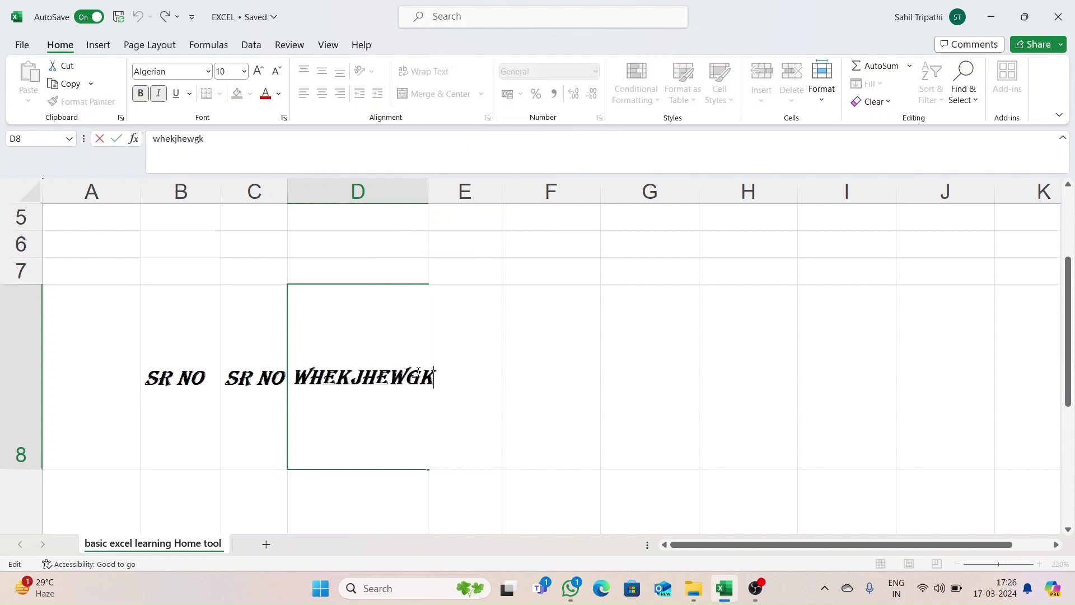
{"action": "type", "text": "wjkksjad"}
{"action": "key", "text": "Return"}
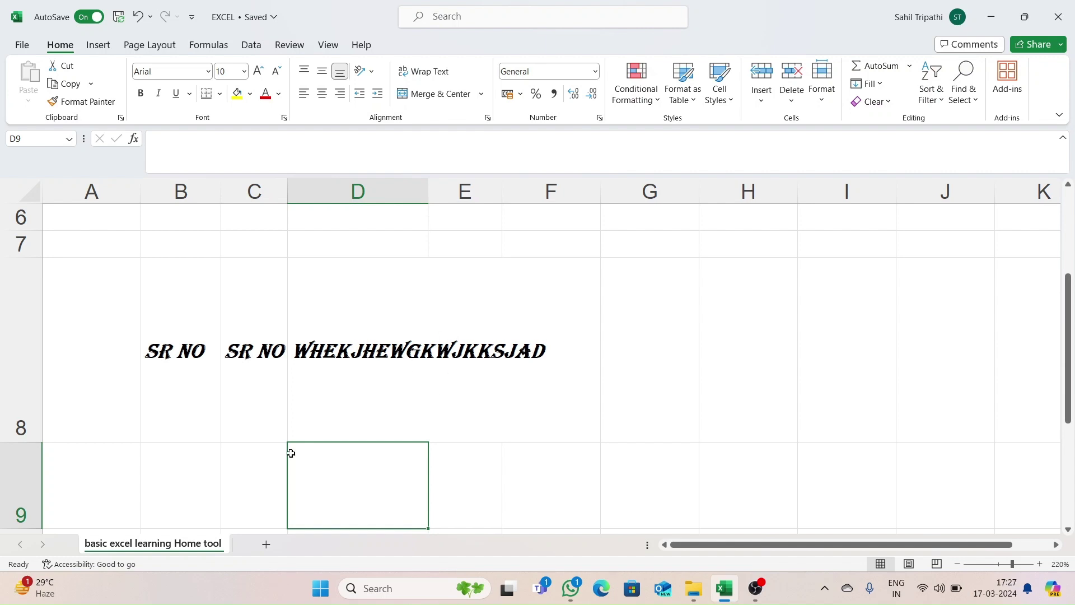
Turn on Wrap Text for the long text in cell D8.
{"action": "left_click", "coordinate": [344, 316]}
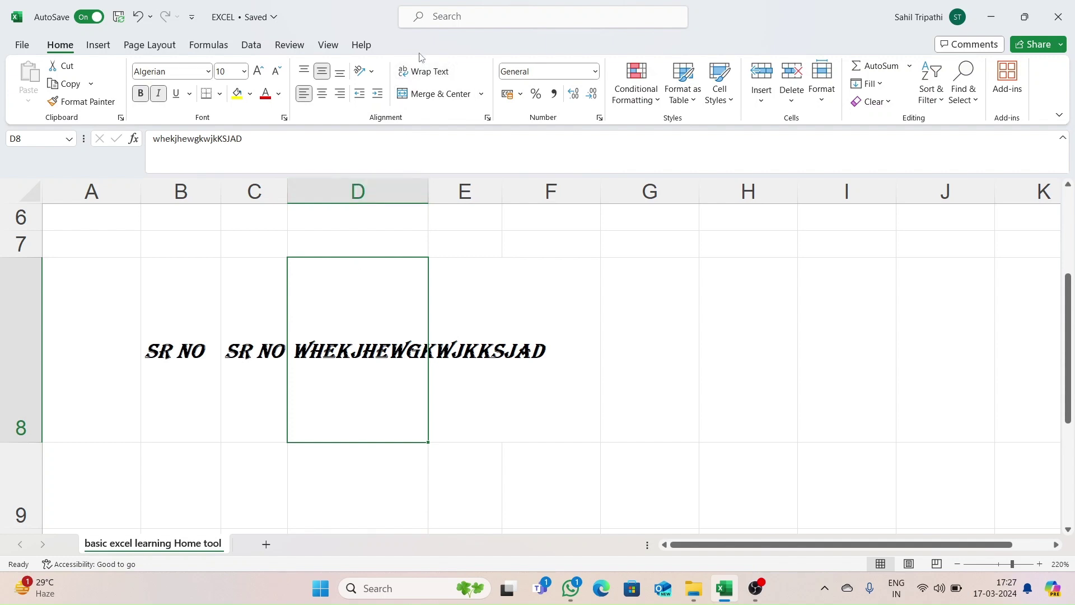
{"action": "left_click", "coordinate": [419, 75]}
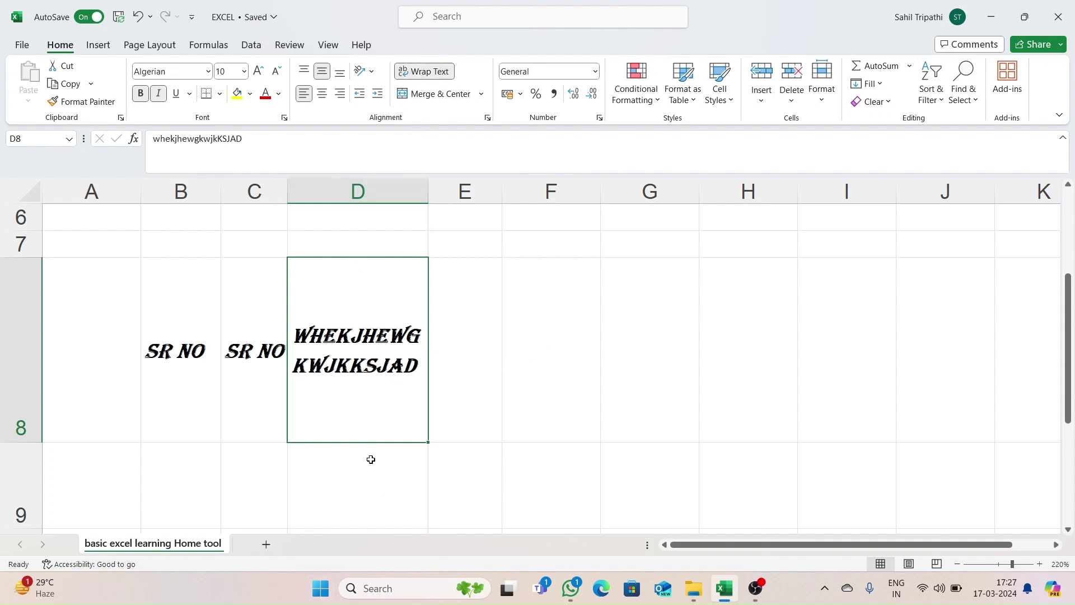
{"action": "left_click", "coordinate": [448, 391]}
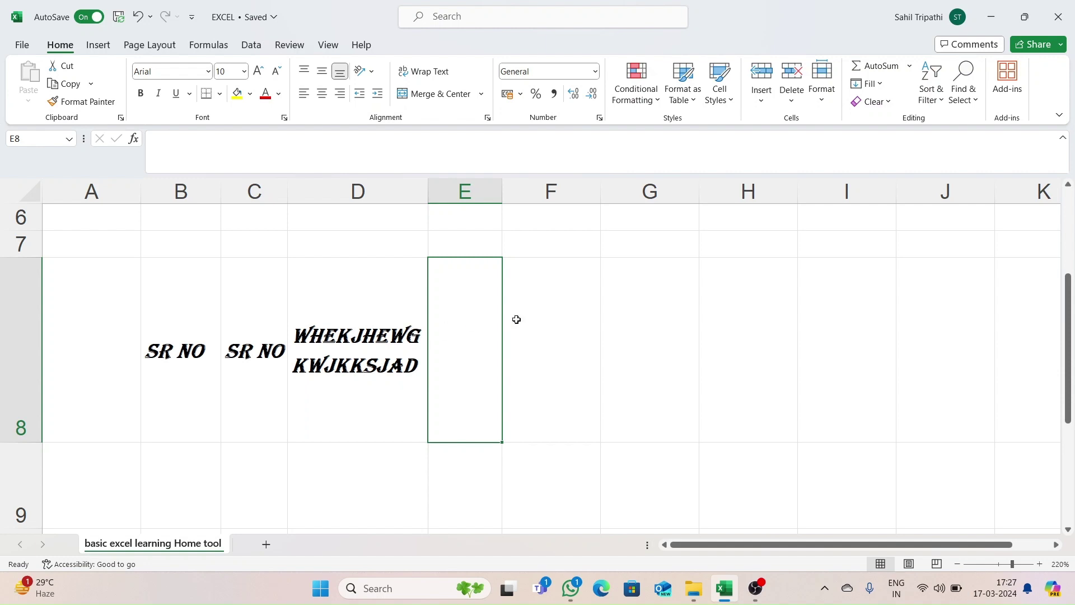
Append DAHSDJASASDAGKJSDGJKGSDJDJGDSSDHJGSJHS to the wrapped text in cell D8.
{"action": "double_click", "coordinate": [419, 365]}
{"action": "type", "text": "DAHSDJASASDAGKJSDGJKGSDJD"}
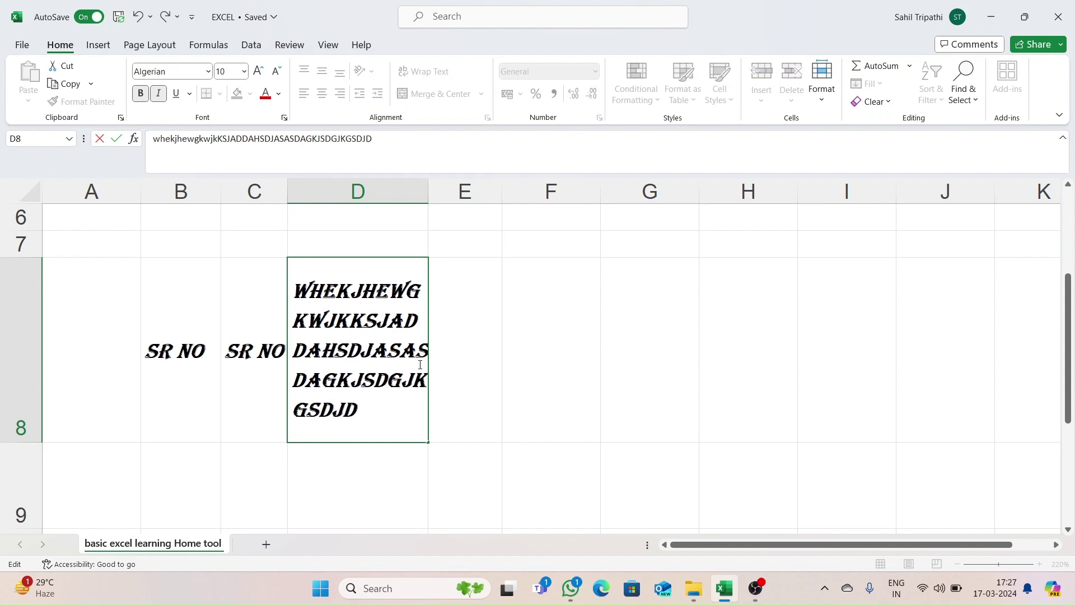
{"action": "type", "text": "JGDSSDHJGSJHS"}
{"action": "key", "text": "Return"}
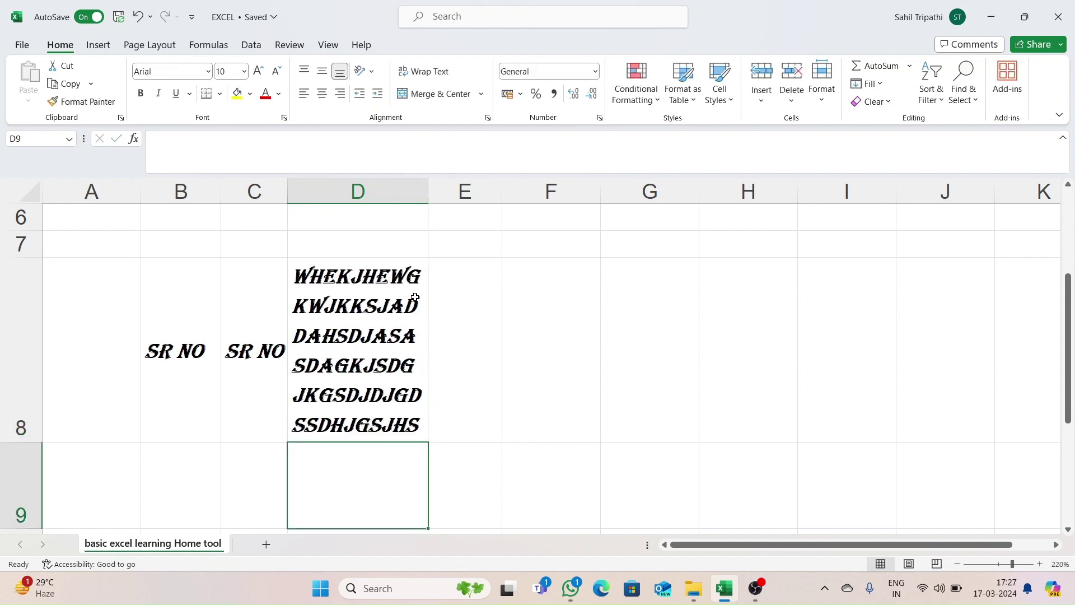
Turn Wrap Text off for cell D8 and turn it back on to compare both displays.
{"action": "left_click", "coordinate": [384, 299]}
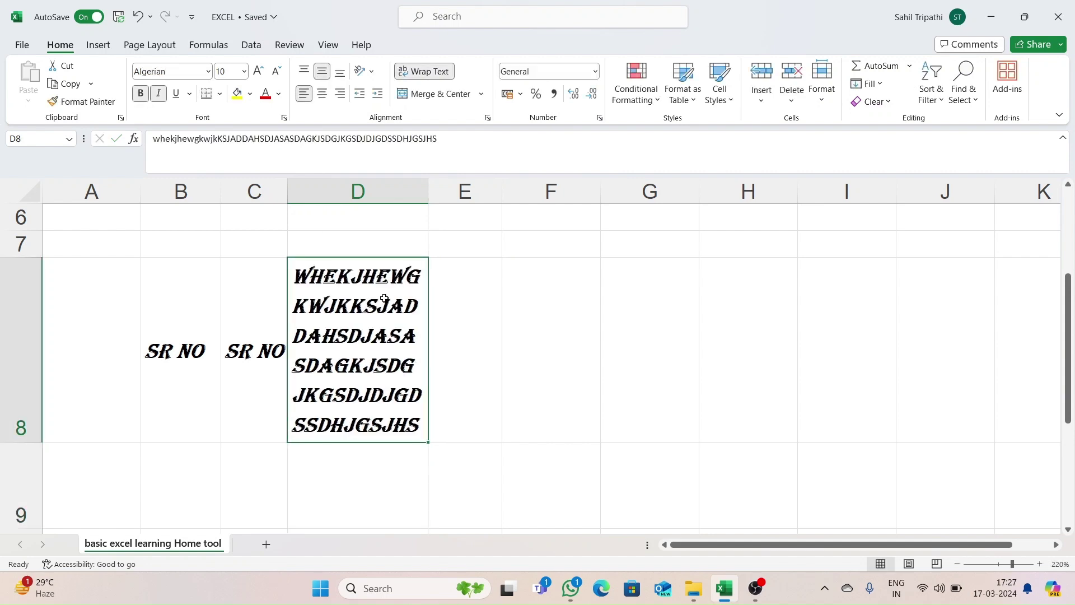
{"action": "left_click", "coordinate": [424, 72]}
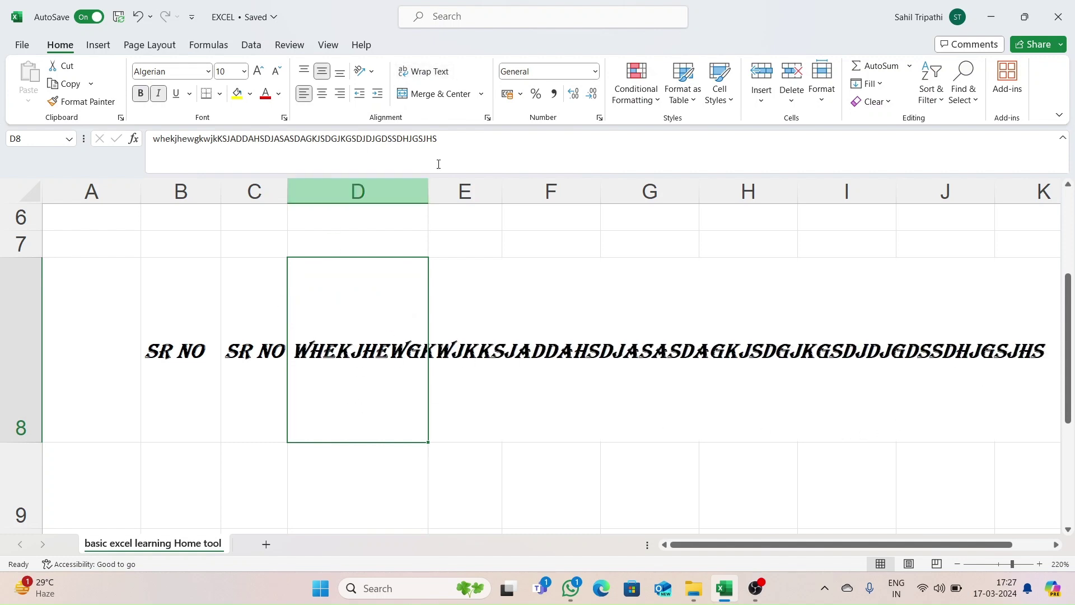
{"action": "left_click", "coordinate": [437, 78]}
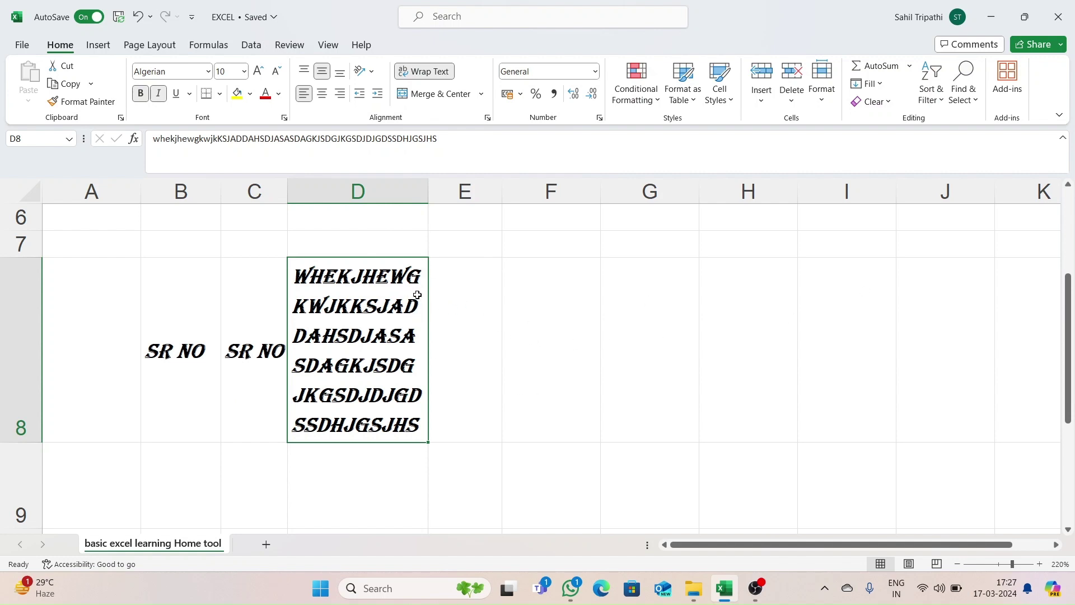
{"action": "left_click", "coordinate": [464, 301]}
{"action": "left_click", "coordinate": [546, 301]}
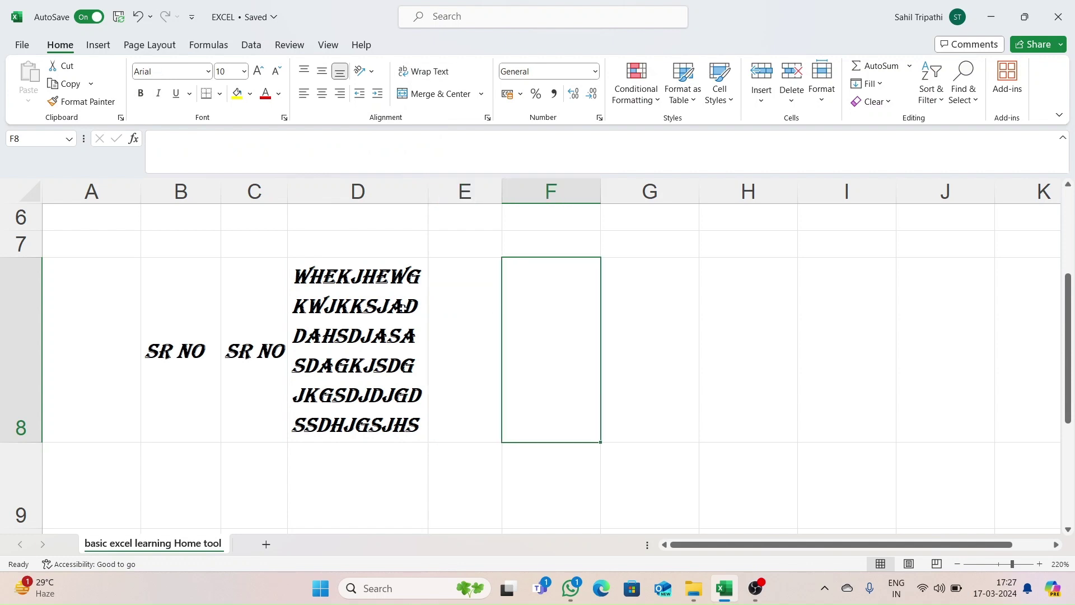
Merge and center cells D8:G8, then replace the merged cell's text with G.
{"action": "left_click_drag", "start_coordinate": [363, 285], "coordinate": [627, 328]}
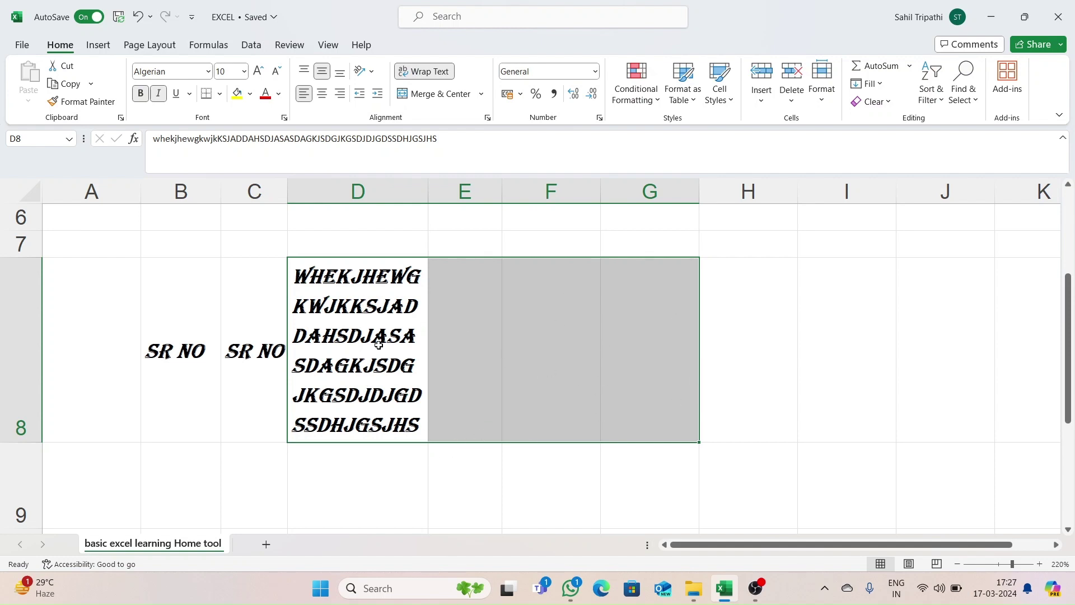
{"action": "left_click", "coordinate": [485, 102]}
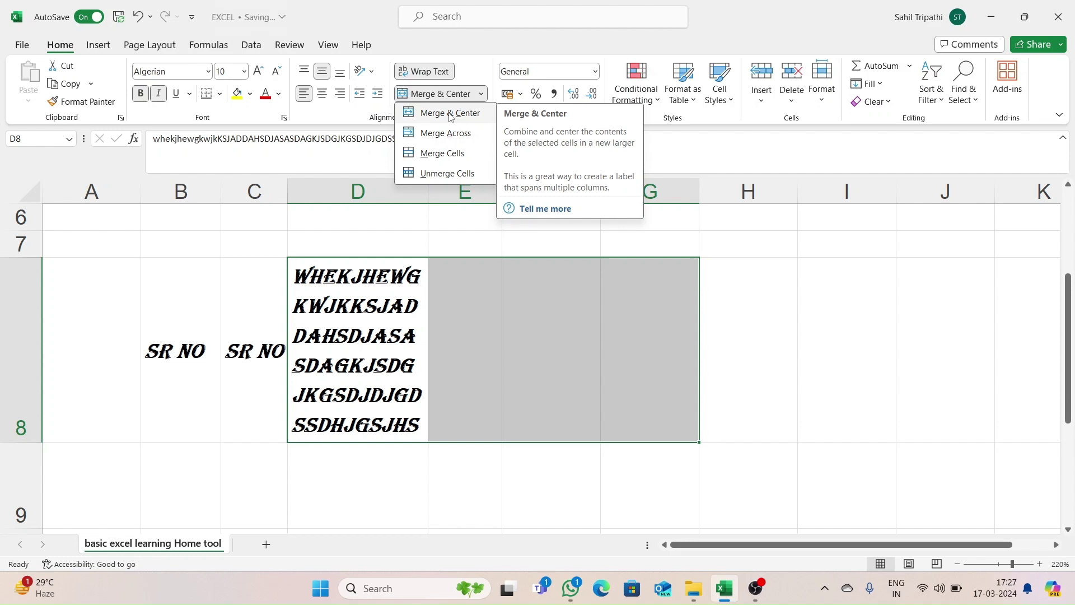
{"action": "left_click", "coordinate": [450, 113]}
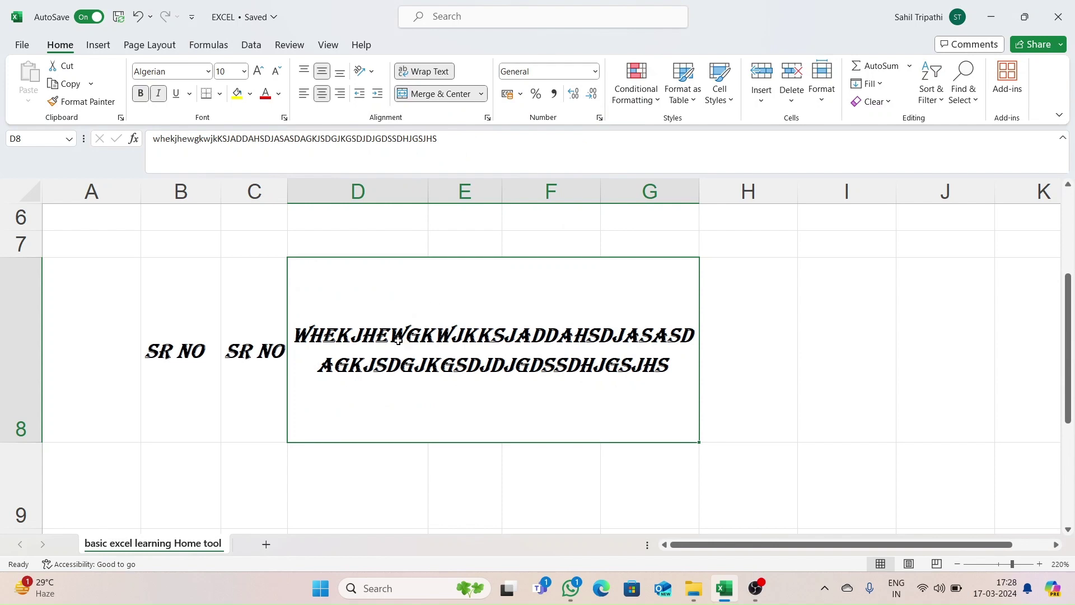
{"action": "type", "text": "g"}
{"action": "key", "text": "Return"}
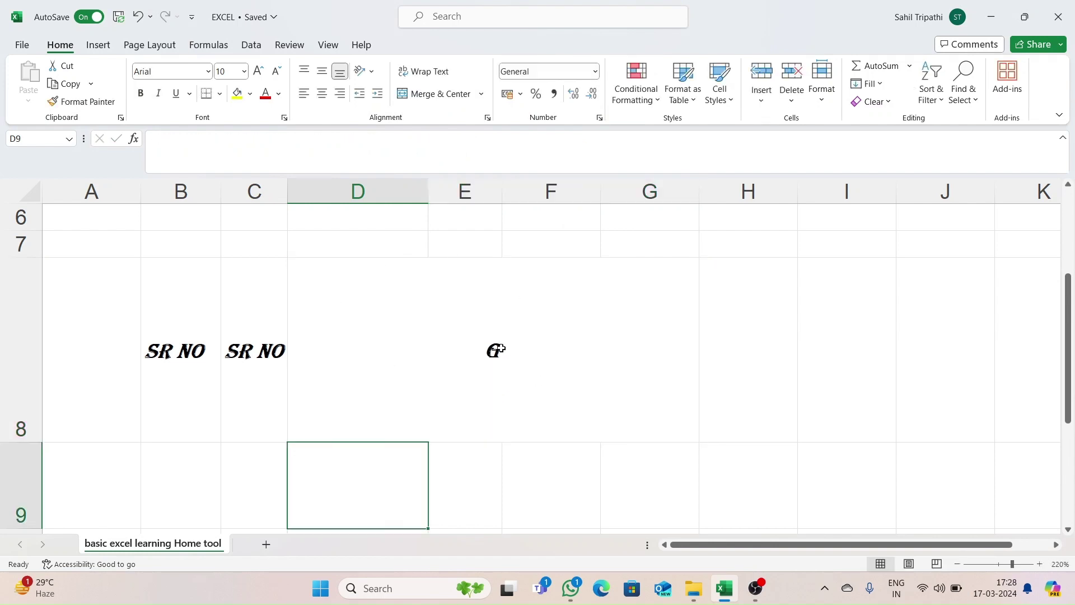
Try Merge Across on cell D9, then unmerge D8:G8 by turning off Merge & Center.
{"action": "left_click", "coordinate": [482, 94]}
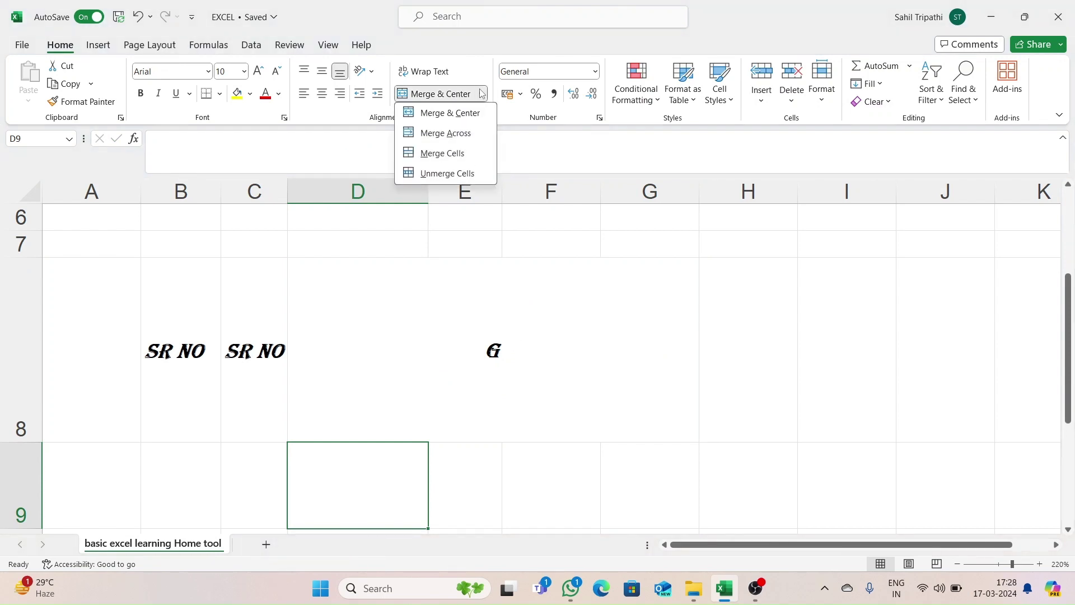
{"action": "left_click", "coordinate": [447, 135]}
{"action": "left_click", "coordinate": [392, 346]}
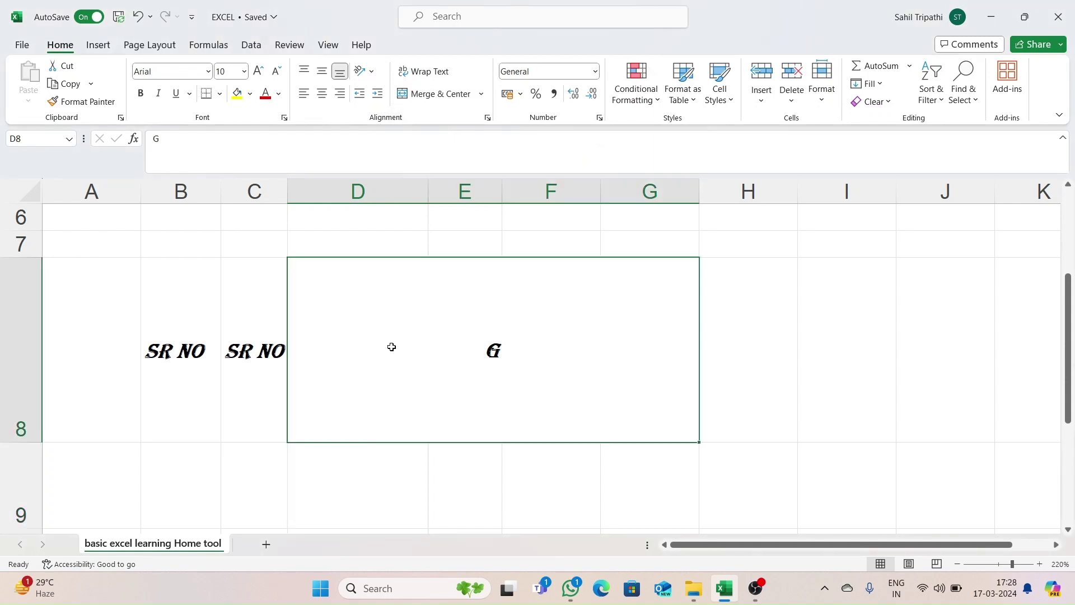
{"action": "left_click", "coordinate": [481, 93]}
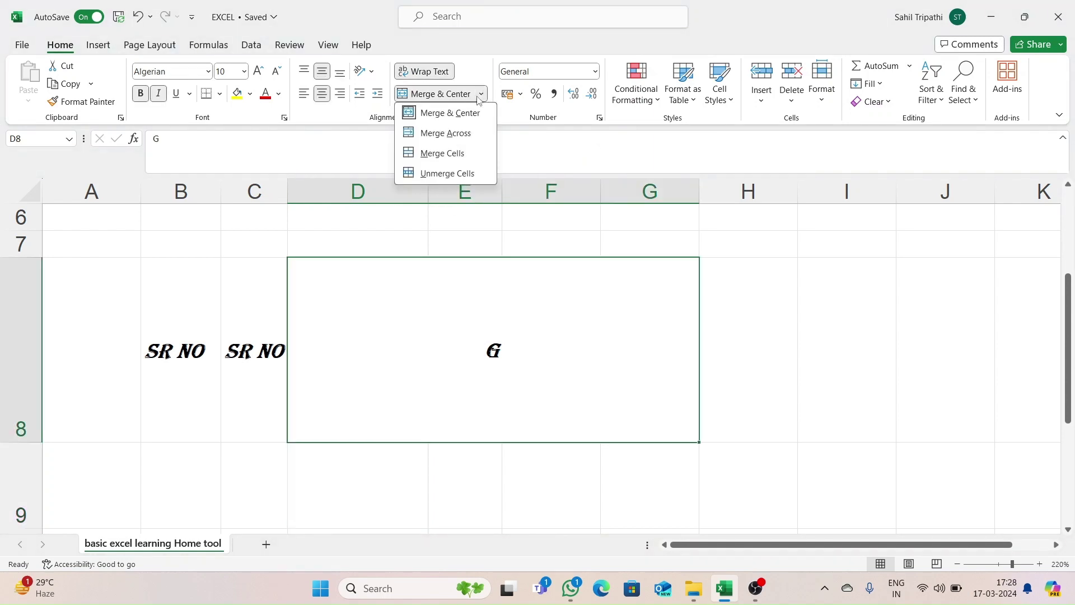
{"action": "left_click", "coordinate": [448, 115]}
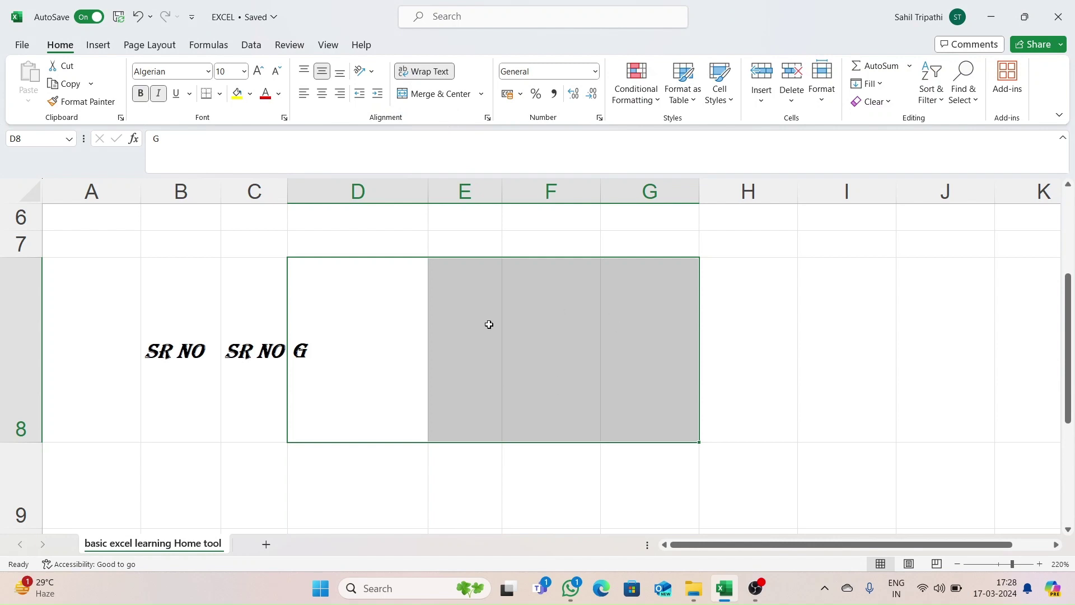
{"action": "left_click", "coordinate": [489, 338]}
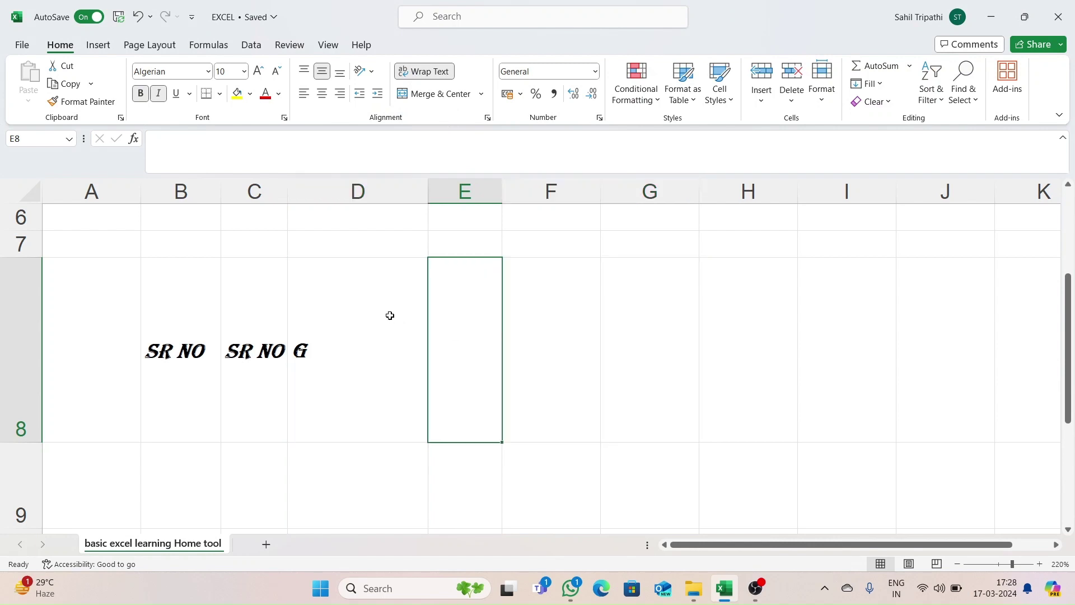
Merge and center the block D8:G9, then reverse it by applying Merge & Center again.
{"action": "left_click_drag", "start_coordinate": [389, 315], "coordinate": [618, 491]}
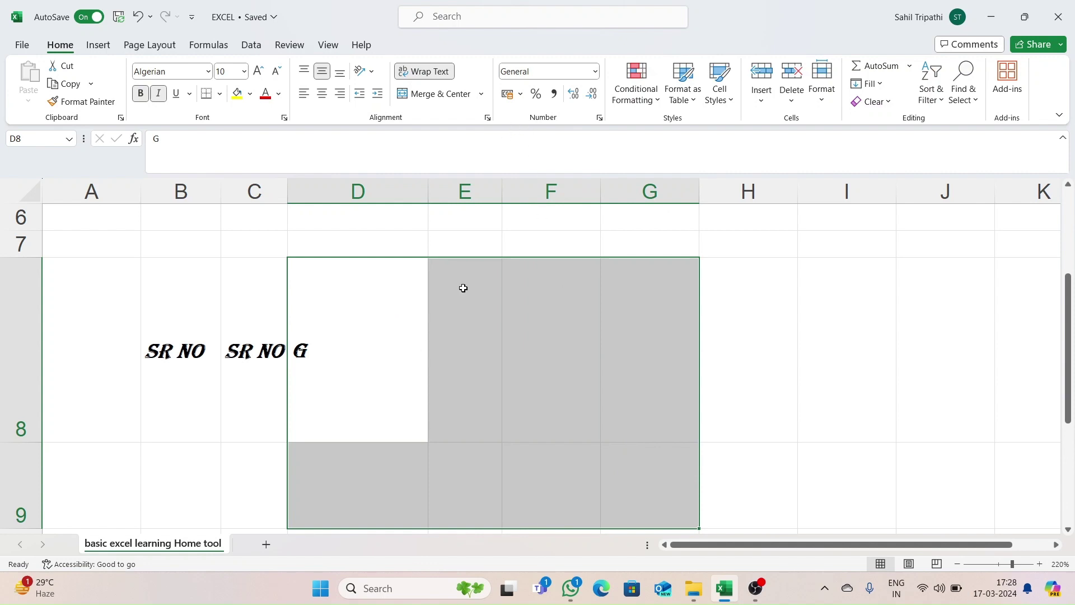
{"action": "left_click", "coordinate": [480, 96]}
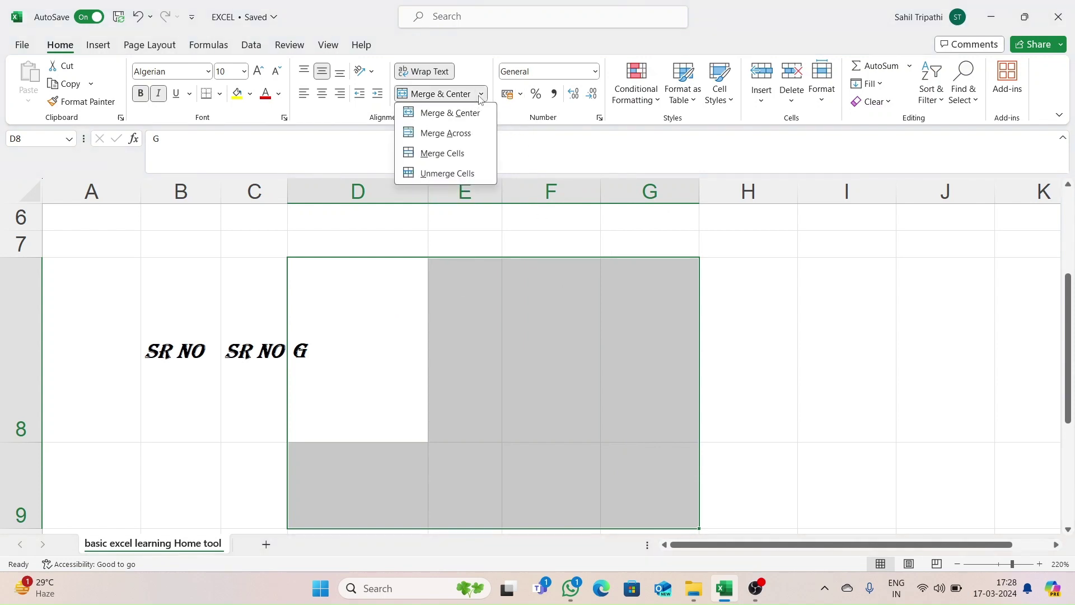
{"action": "left_click", "coordinate": [446, 115]}
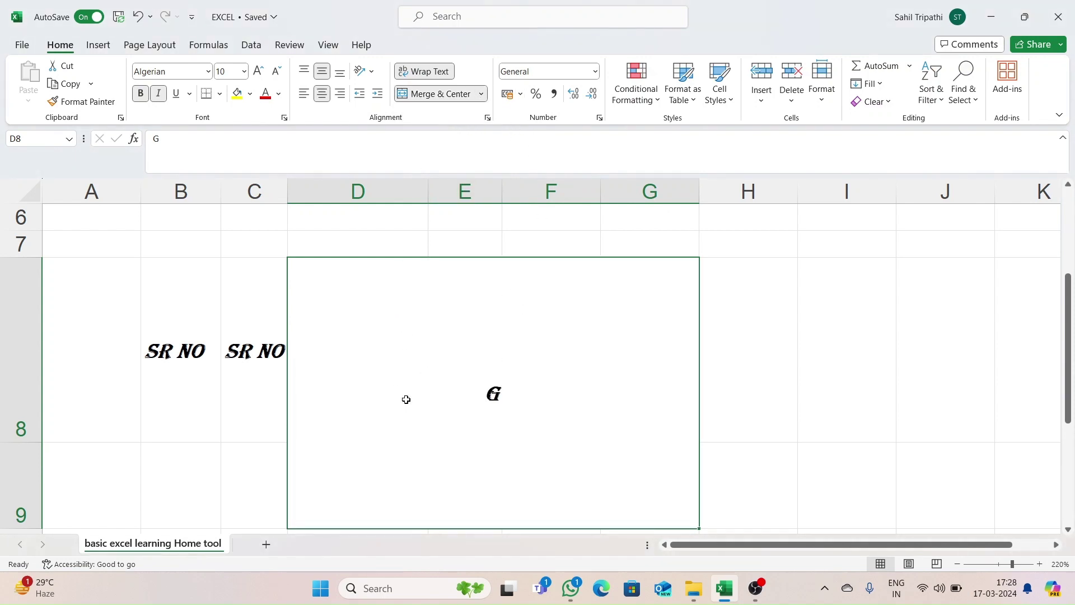
{"action": "left_click", "coordinate": [481, 94]}
{"action": "left_click", "coordinate": [468, 115]}
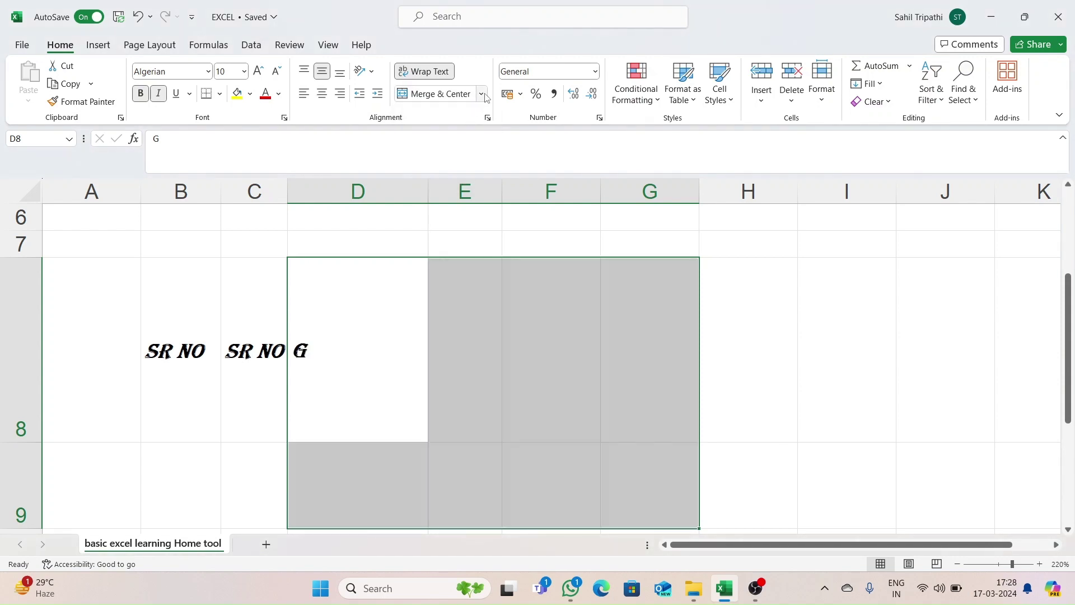
Apply Merge Across to D8:G9 and select the merged row 8 and row 9 cells separately to check them.
{"action": "left_click", "coordinate": [481, 95]}
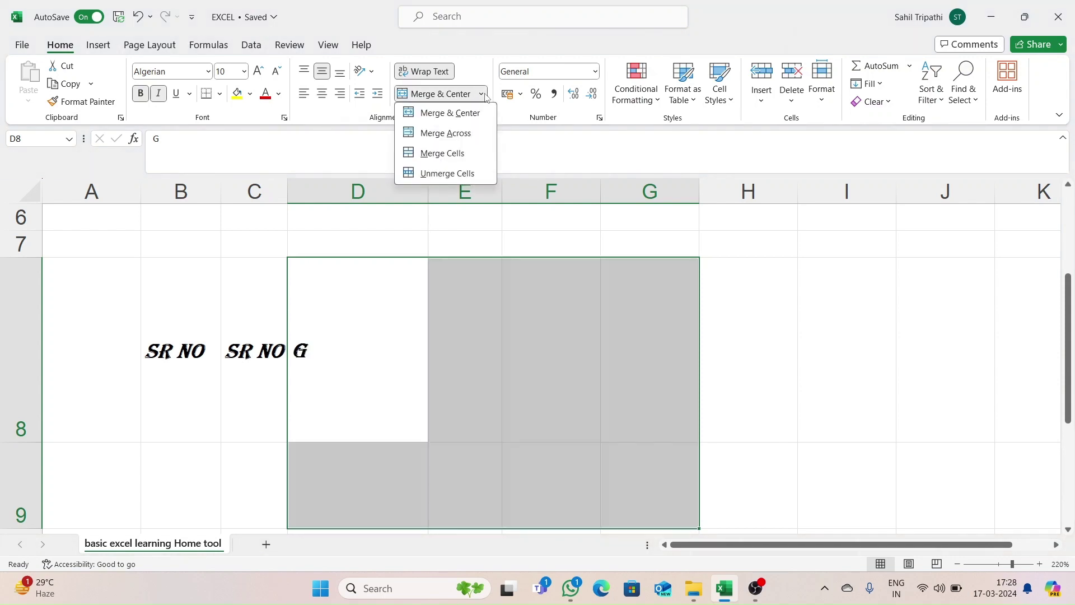
{"action": "left_click", "coordinate": [452, 134]}
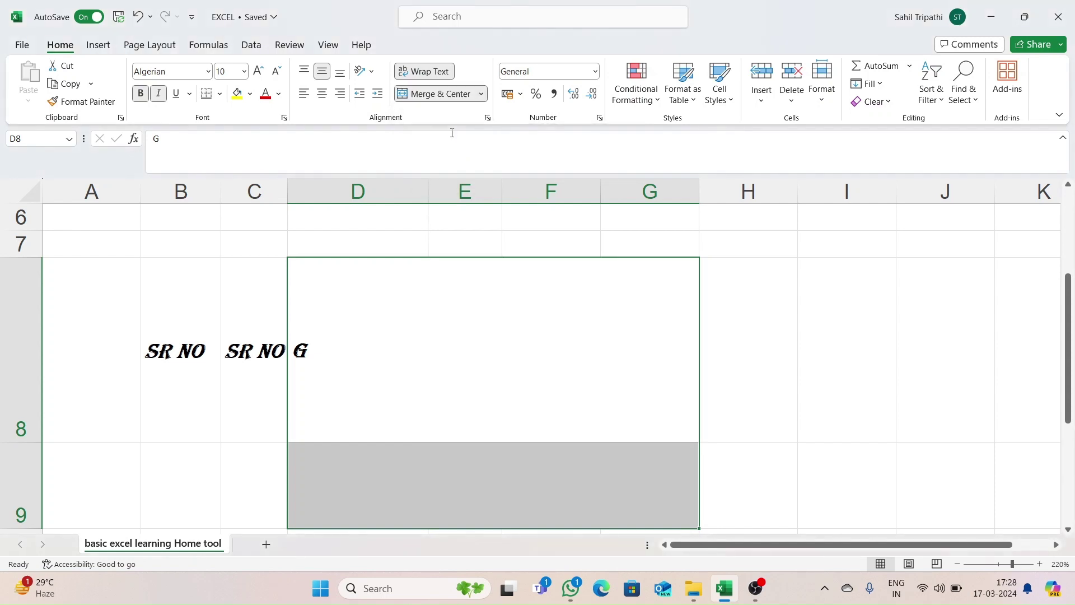
{"action": "left_click", "coordinate": [796, 352]}
{"action": "left_click", "coordinate": [373, 341]}
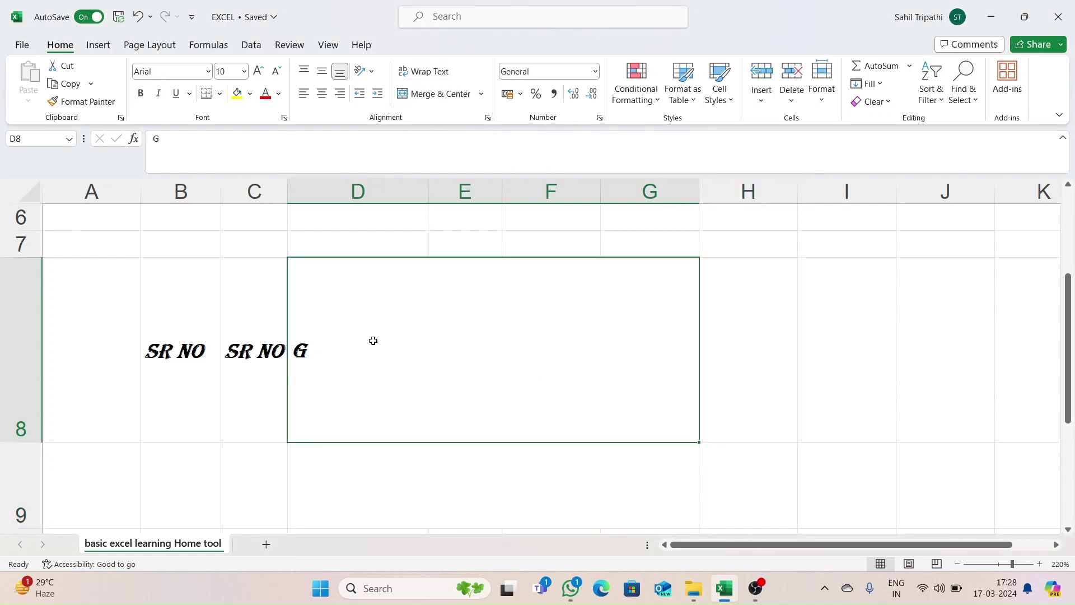
{"action": "left_click", "coordinate": [403, 488]}
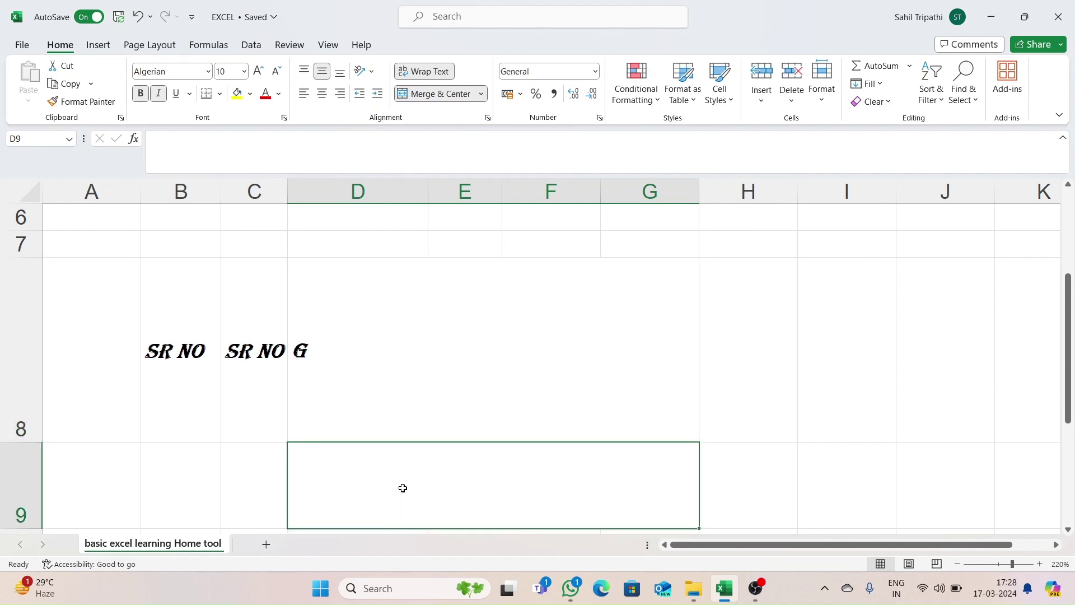
Replace the row-by-row merges in D8:G9 with a single merged and centered cell.
{"action": "left_click", "coordinate": [429, 337]}
{"action": "left_click_drag", "start_coordinate": [437, 427], "coordinate": [439, 465]}
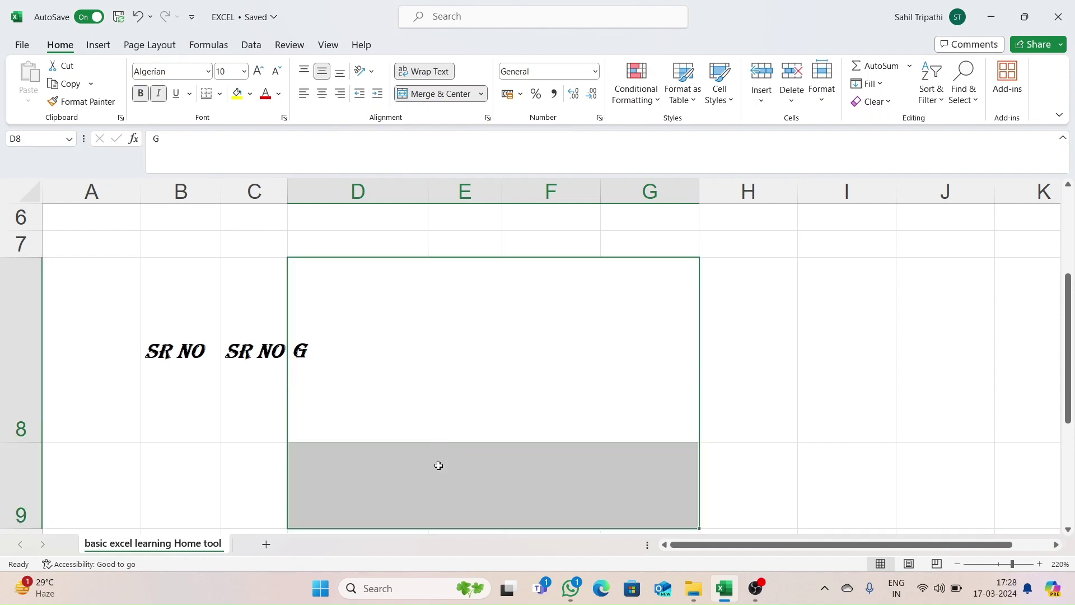
{"action": "left_click", "coordinate": [444, 95]}
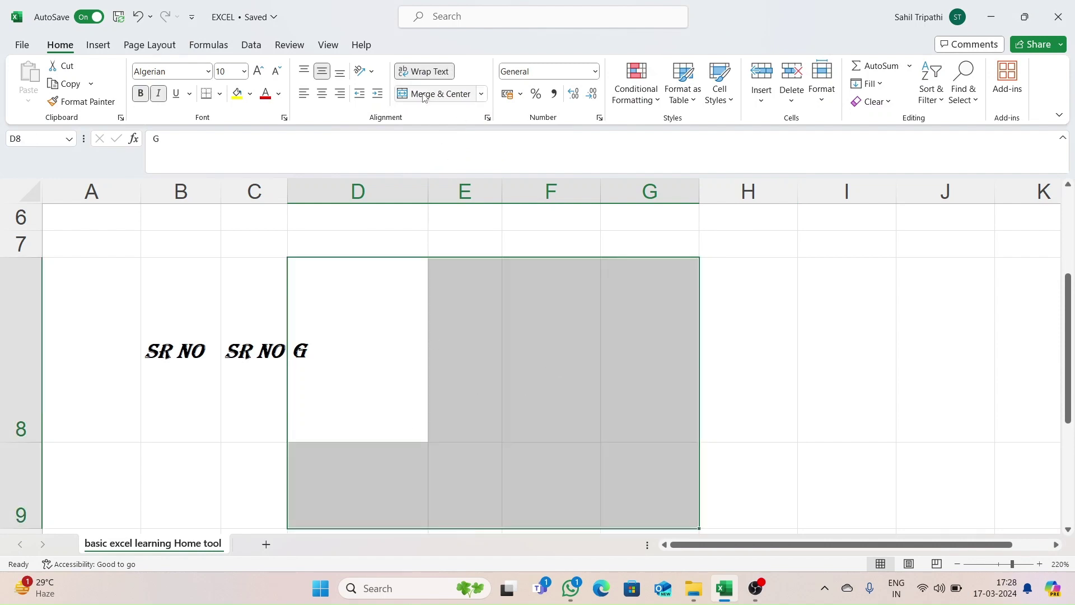
{"action": "left_click", "coordinate": [442, 94]}
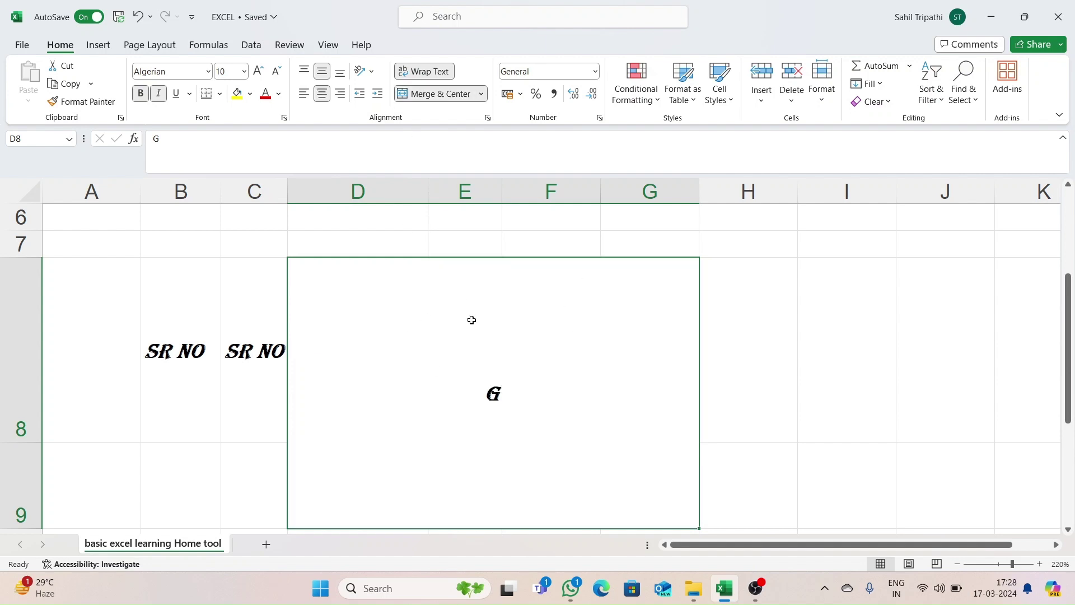
Try the Merge Cells option on the already merged and centered block D8:G9.
{"action": "left_click", "coordinate": [482, 95]}
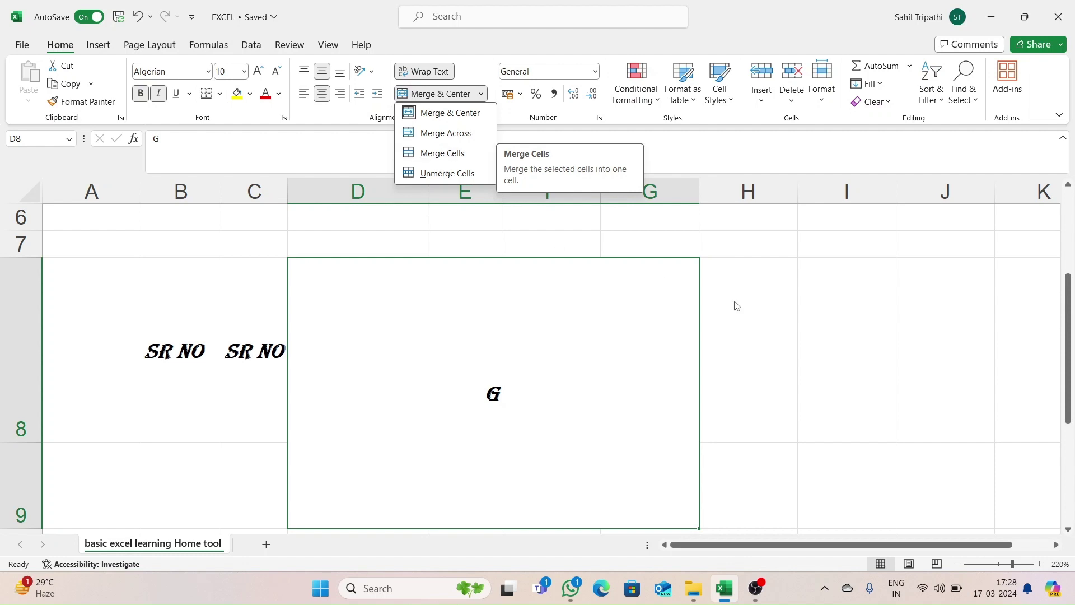
{"action": "left_click", "coordinate": [559, 355]}
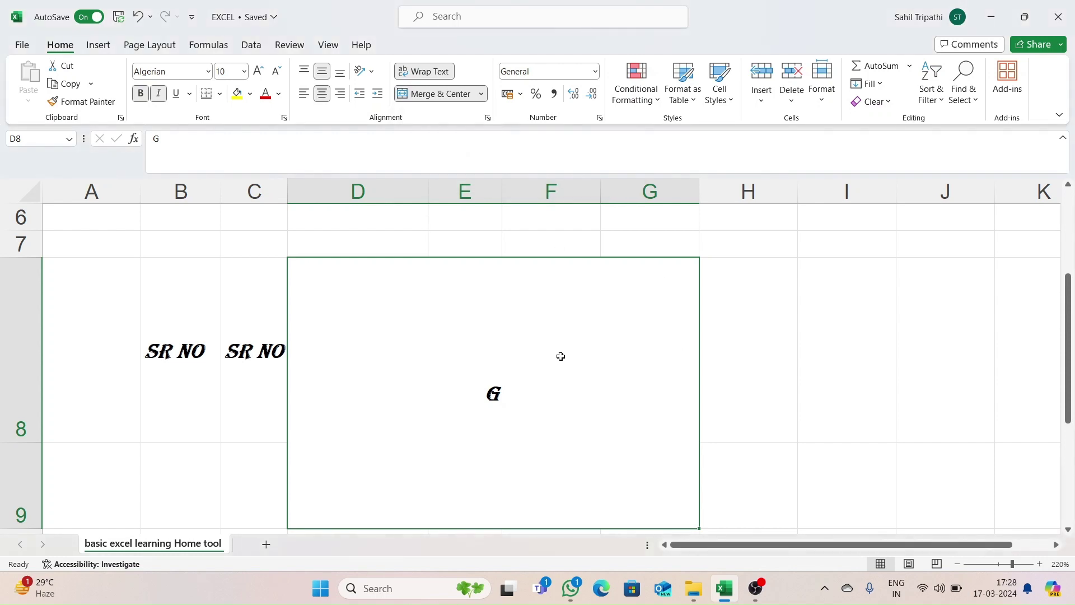
{"action": "left_click", "coordinate": [480, 94]}
{"action": "left_click", "coordinate": [441, 151]}
{"action": "double_click", "coordinate": [593, 376]}
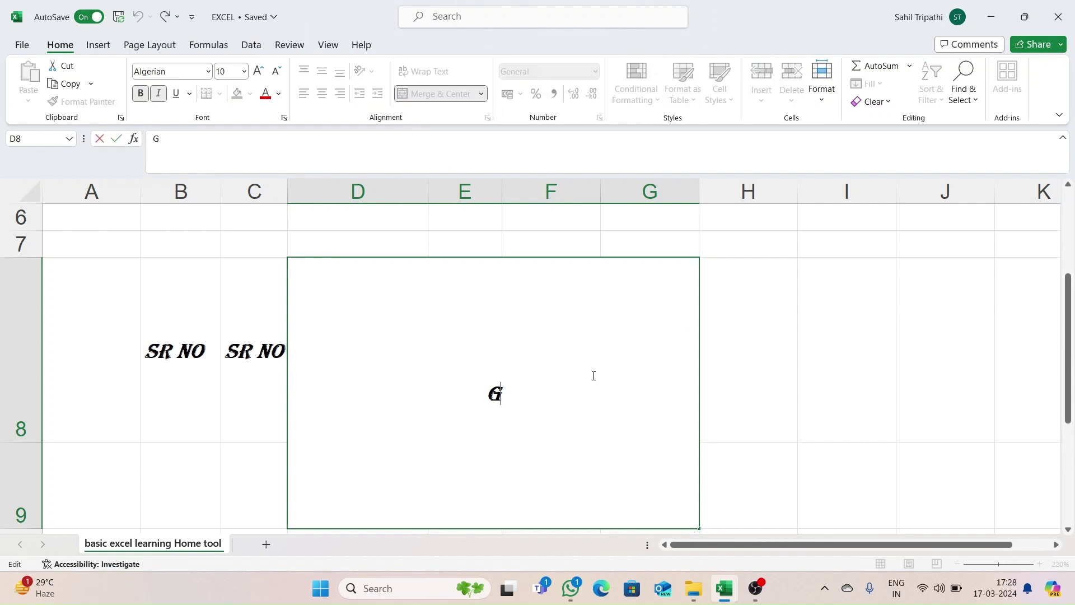
{"action": "left_click", "coordinate": [750, 329]}
{"action": "left_click_drag", "start_coordinate": [531, 324], "coordinate": [523, 243]}
{"action": "left_click_drag", "start_coordinate": [1068, 284], "coordinate": [1068, 368]}
{"action": "left_click", "coordinate": [627, 372]}
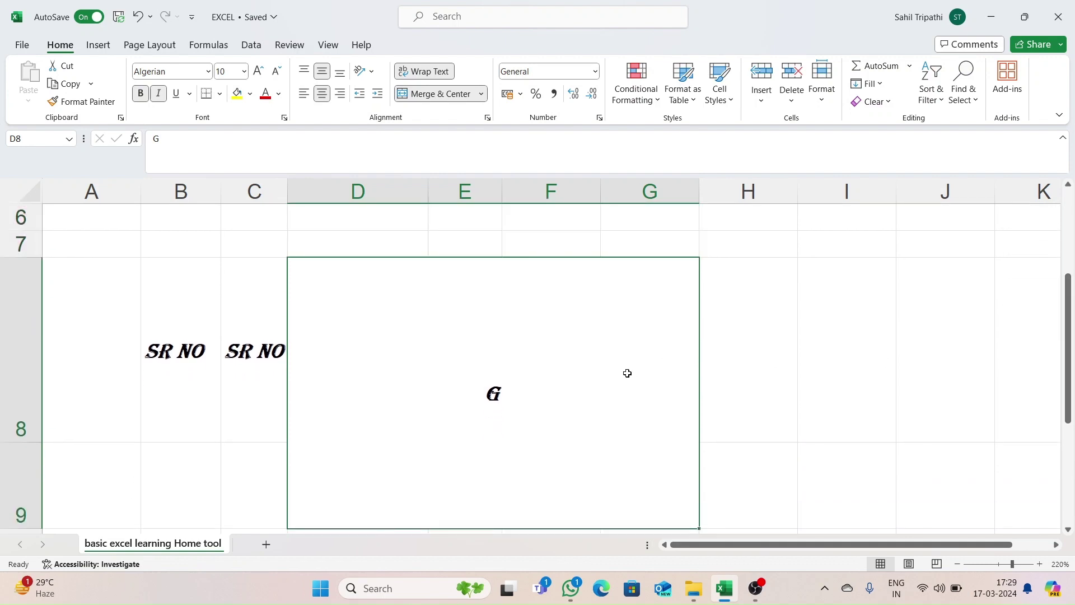
Split the merged block D8:G9 back into separate cells with Unmerge Cells.
{"action": "left_click", "coordinate": [482, 94]}
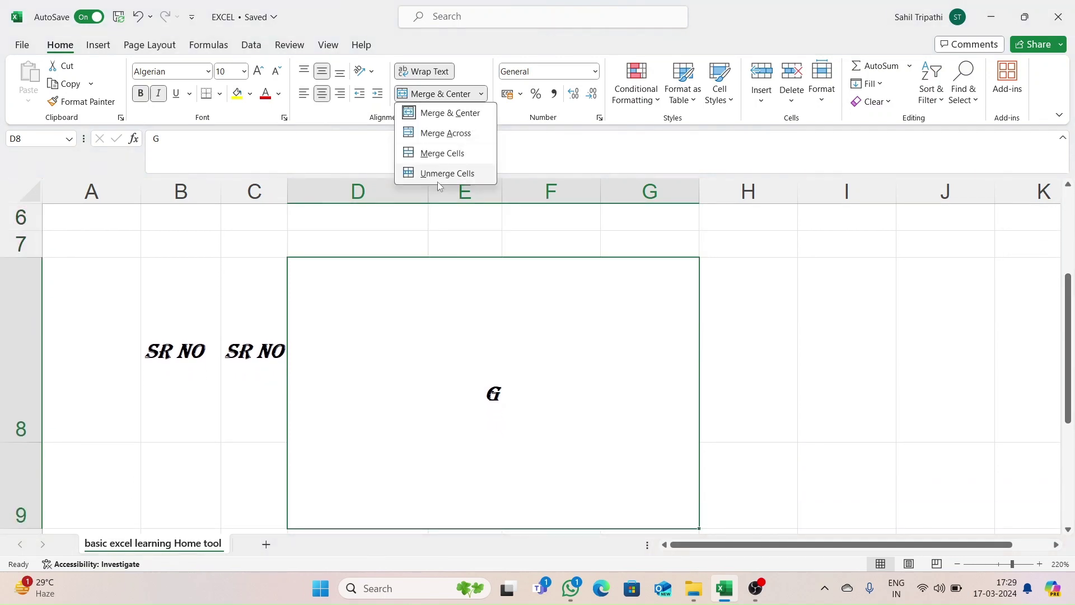
{"action": "left_click", "coordinate": [457, 174]}
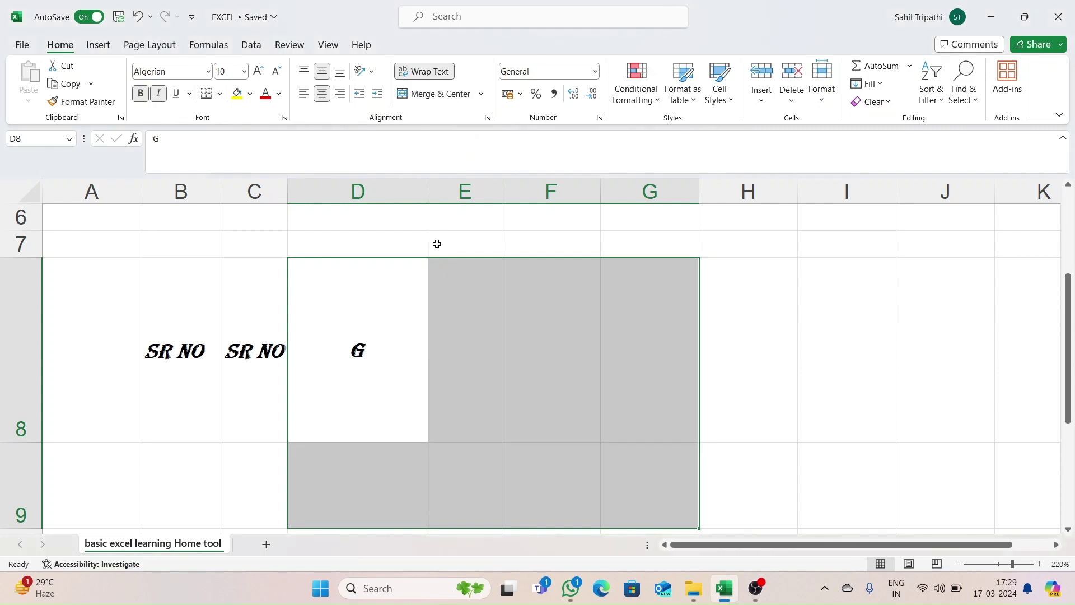
{"action": "left_click", "coordinate": [538, 445]}
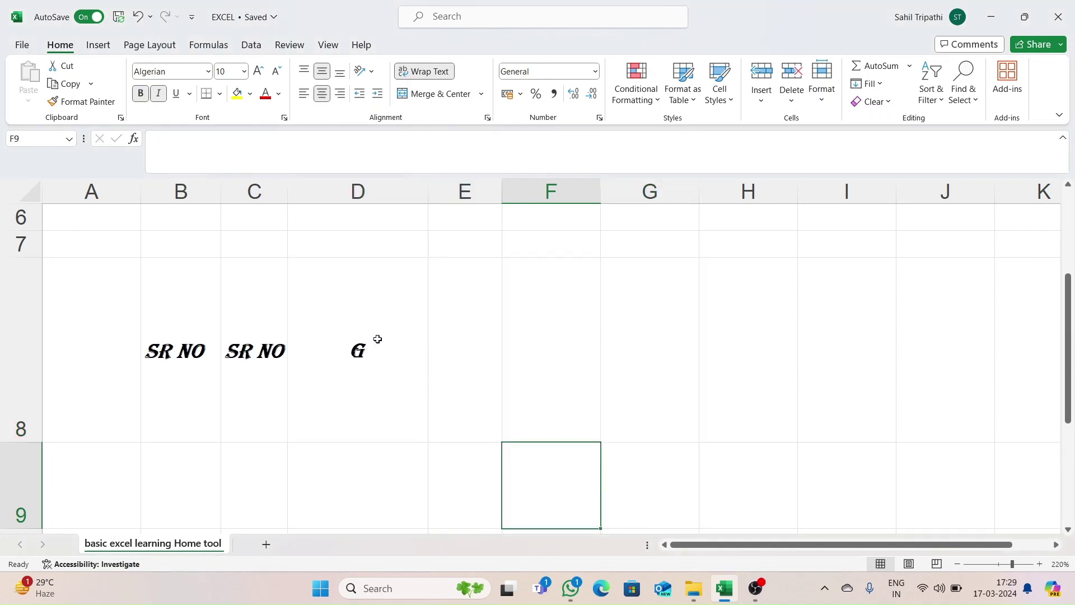
Combine cells D8:G8 into one cell with the Merge Cells option.
{"action": "left_click_drag", "start_coordinate": [375, 338], "coordinate": [627, 362]}
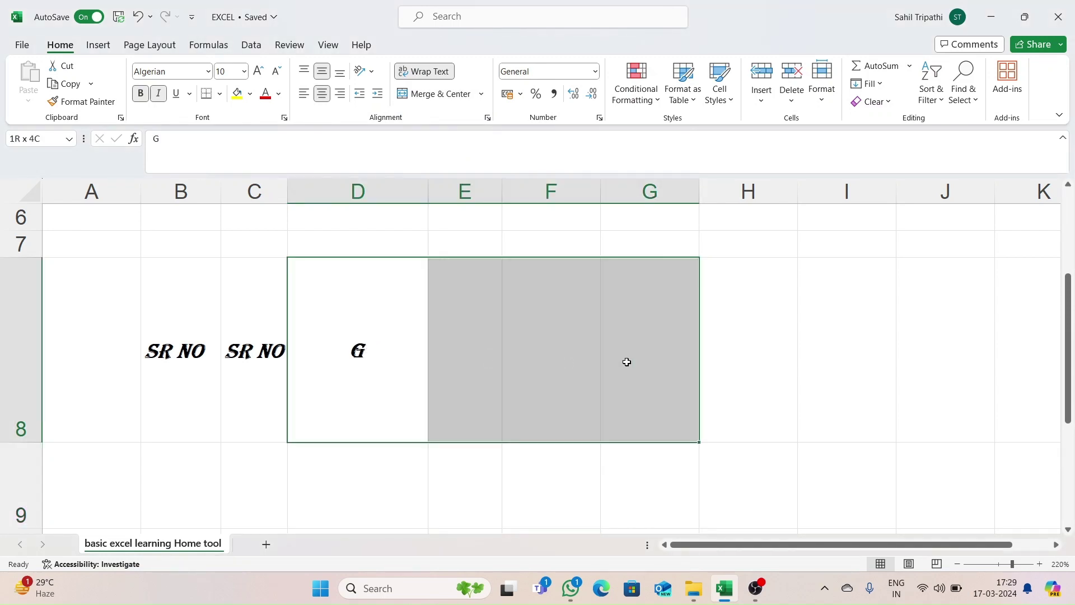
{"action": "left_click", "coordinate": [482, 94]}
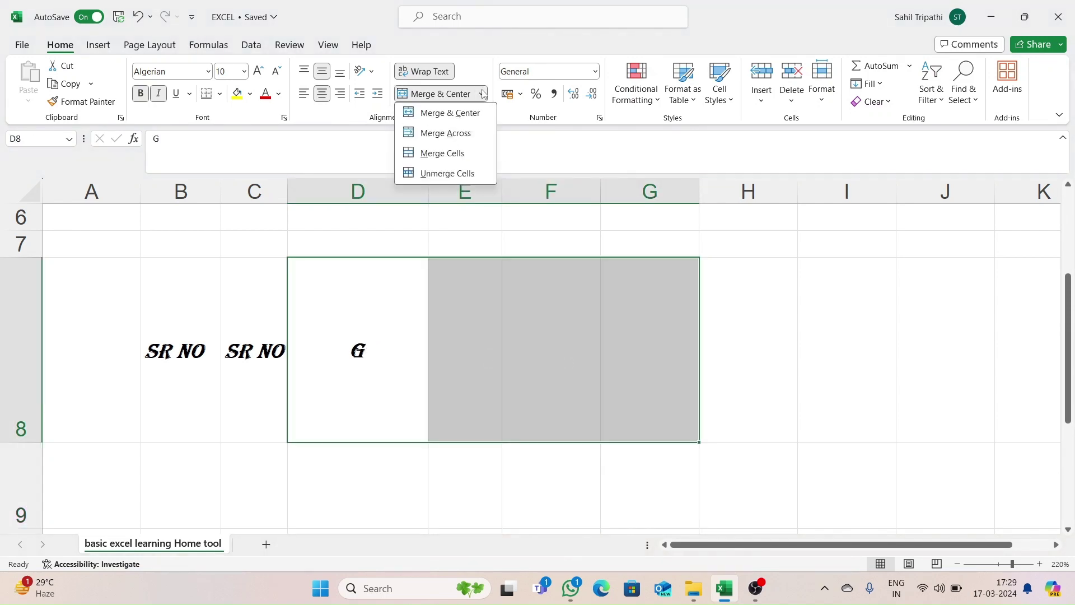
{"action": "left_click", "coordinate": [449, 154]}
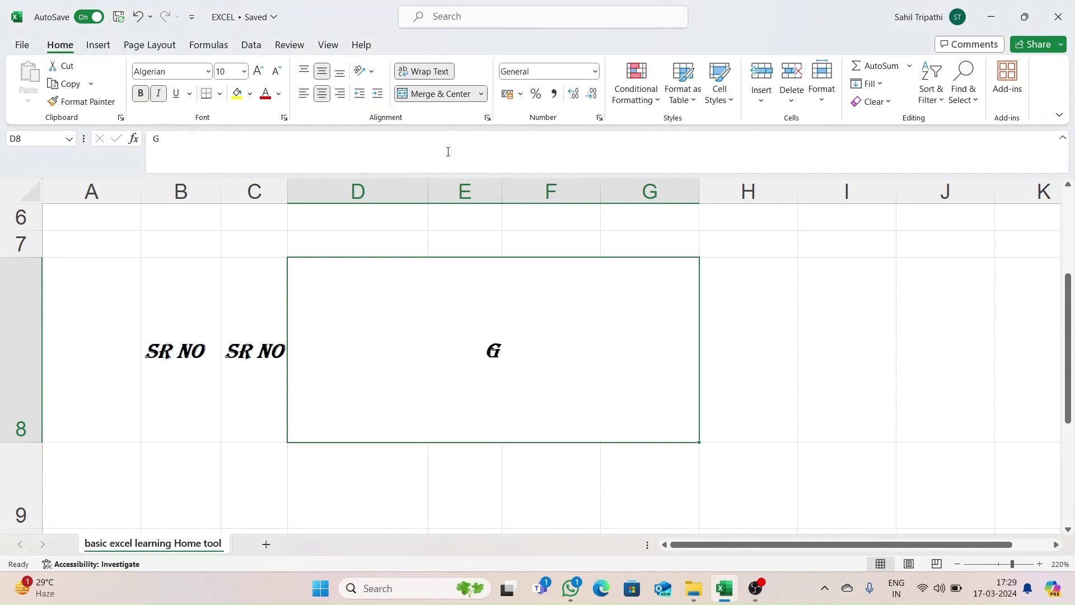
Replace the text in merged cell D8 with GKJGKASDJKSDSDANSD, then erase all of it.
{"action": "double_click", "coordinate": [332, 327]}
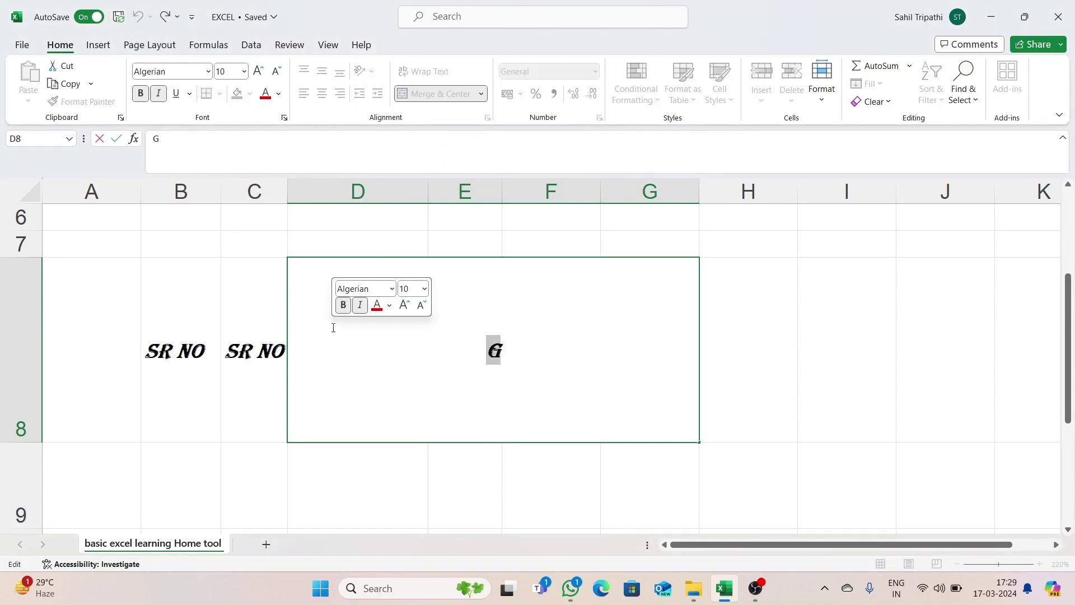
{"action": "type", "text": "GKJGKASDJKSDSDANSD"}
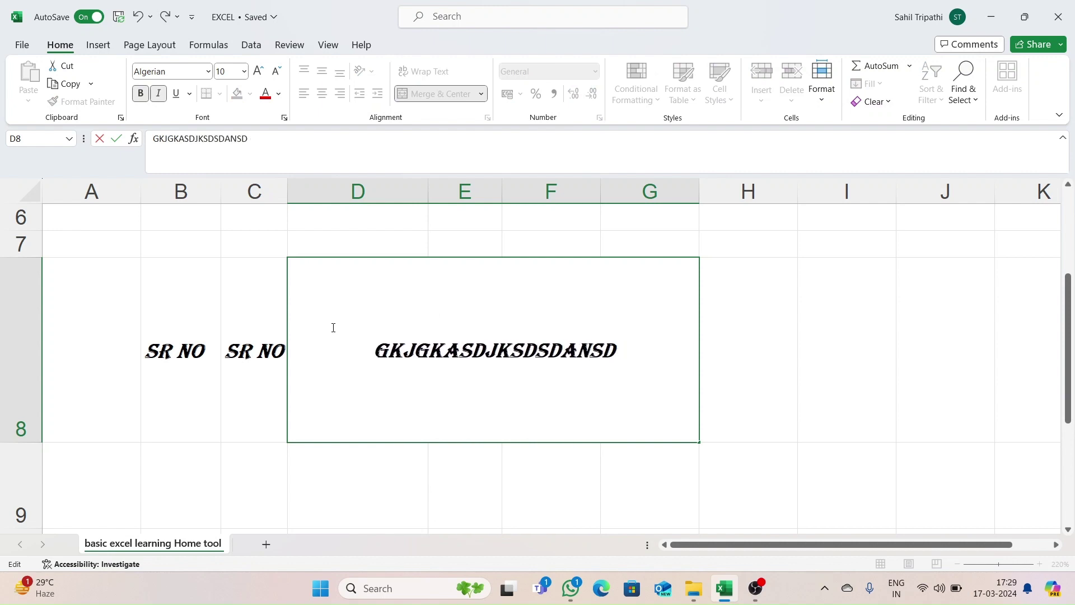
{"action": "key", "text": "BackSpace"}
{"action": "key", "text": "BackSpace"}
{"action": "key", "text": "BackSpace"}
{"action": "key", "text": "BackSpace"}
{"action": "key", "text": "BackSpace"}
{"action": "key", "text": "BackSpace"}
{"action": "key", "text": "BackSpace"}
{"action": "key", "text": "BackSpace"}
{"action": "key", "text": "BackSpace"}
{"action": "key", "text": "BackSpace"}
{"action": "key", "text": "BackSpace"}
{"action": "key", "text": "BackSpace"}
{"action": "key", "text": "BackSpace"}
{"action": "key", "text": "BackSpace"}
{"action": "key", "text": "BackSpace"}
{"action": "key", "text": "BackSpace"}
{"action": "key", "text": "BackSpace"}
{"action": "key", "text": "BackSpace"}
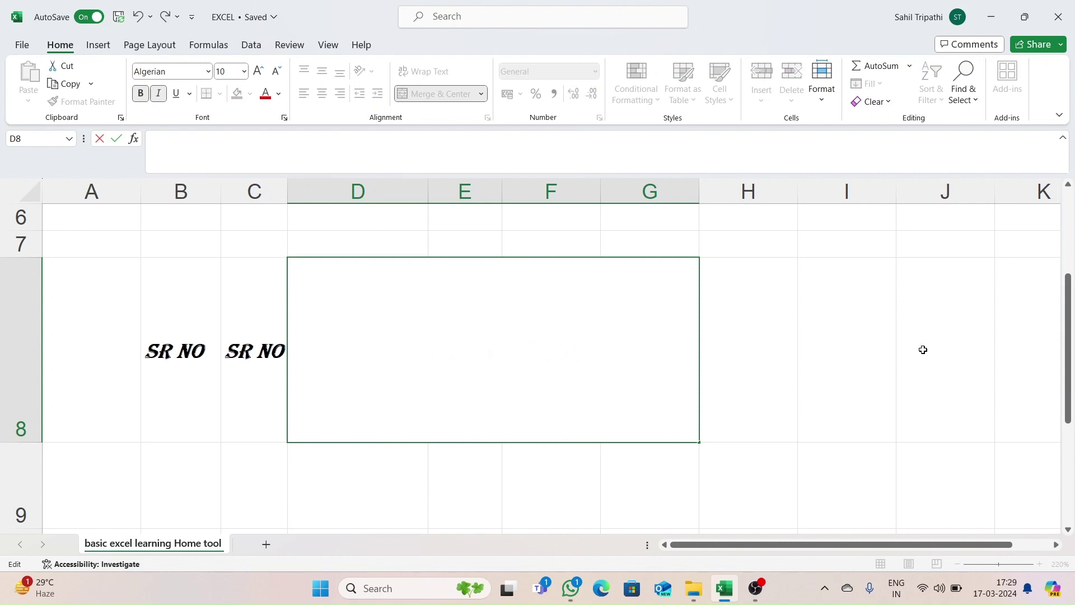
{"action": "left_click", "coordinate": [825, 340]}
Left-align the empty merged cell D8:G8 and enter SGGSGS in it.
{"action": "left_click", "coordinate": [302, 281]}
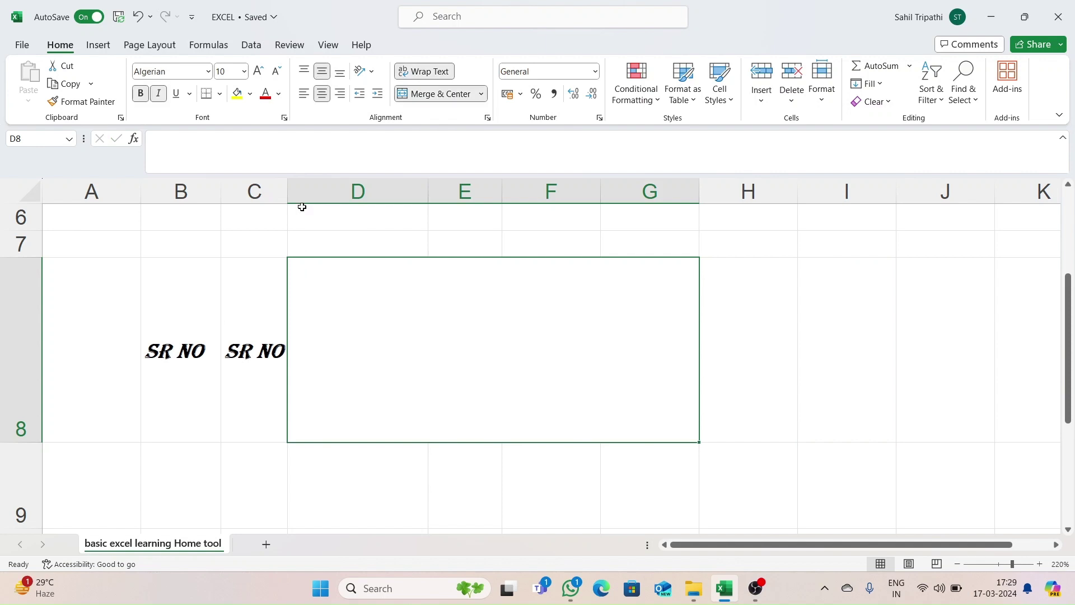
{"action": "left_click", "coordinate": [305, 93]}
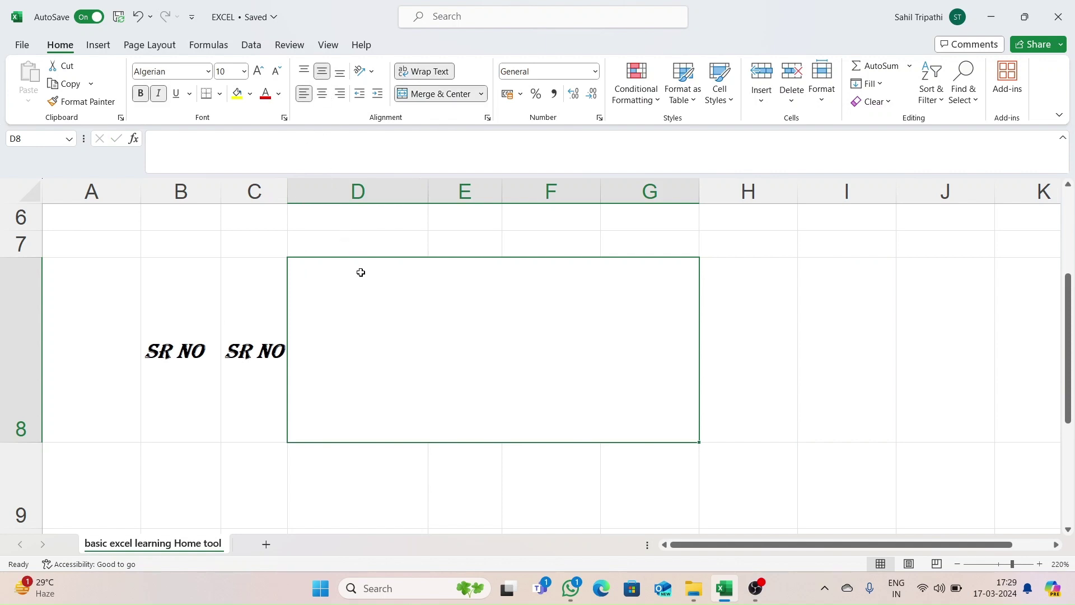
{"action": "type", "text": "SGGSGS"}
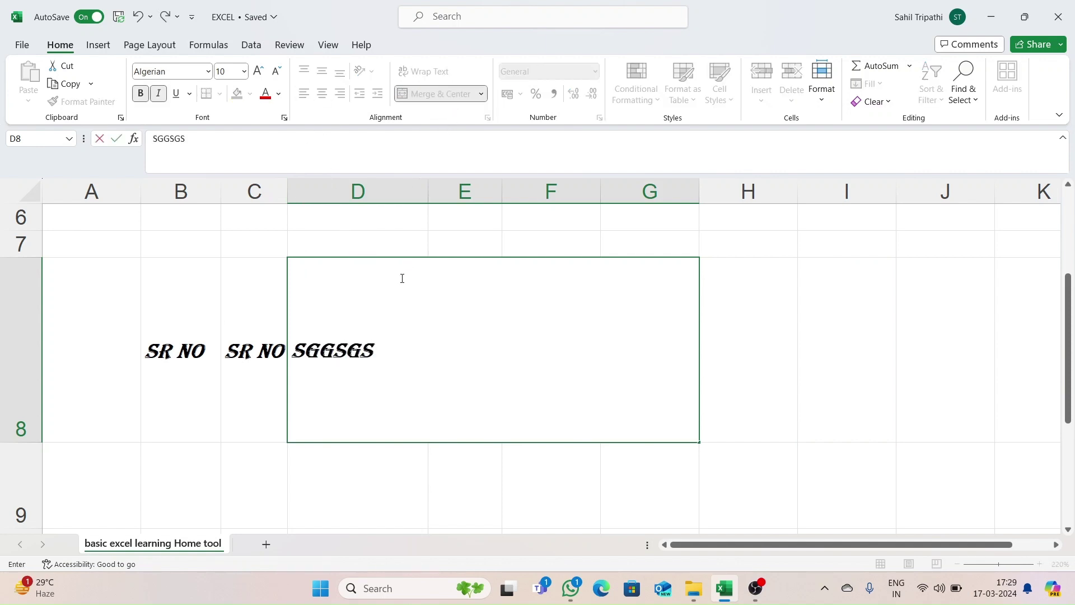
{"action": "key", "text": "Return"}
Unmerge D8:G8 by turning off Merge & Center, and select cells D8, F8 and E8 individually to check the split.
{"action": "left_click", "coordinate": [388, 295]}
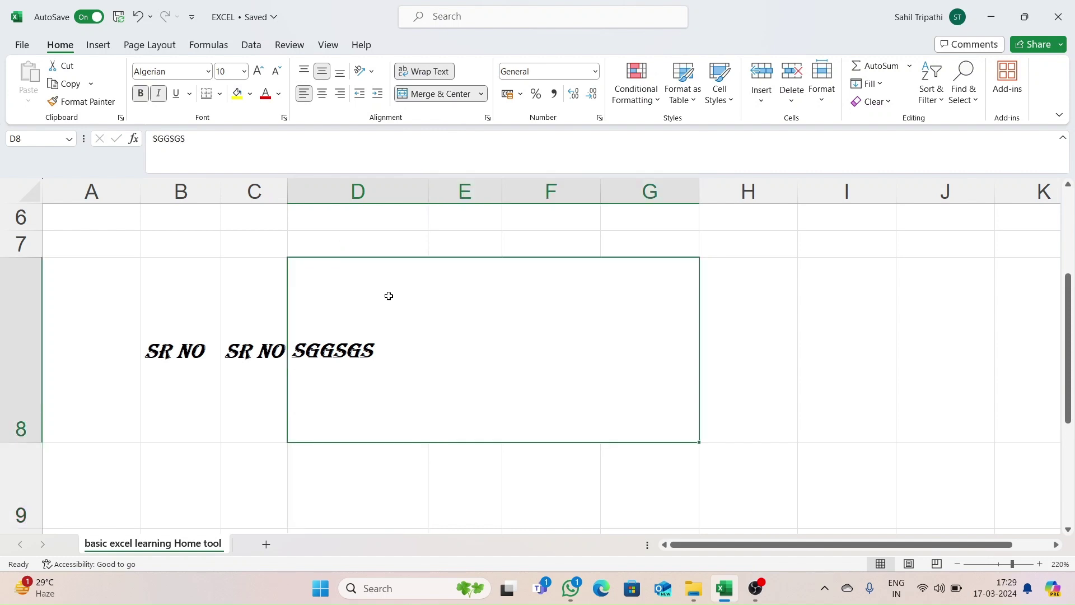
{"action": "left_click", "coordinate": [461, 93]}
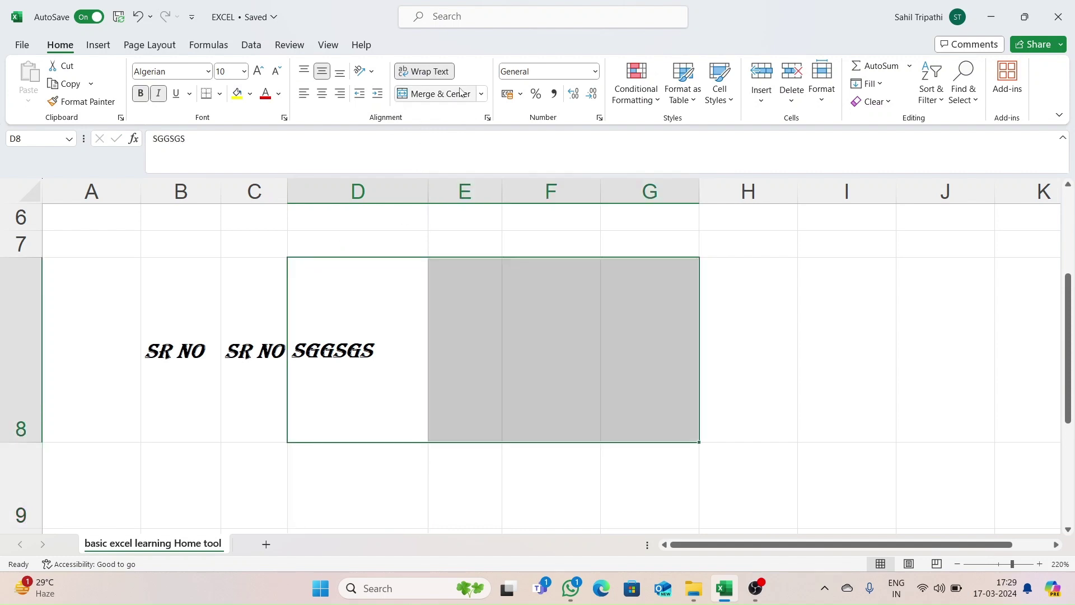
{"action": "left_click", "coordinate": [410, 323]}
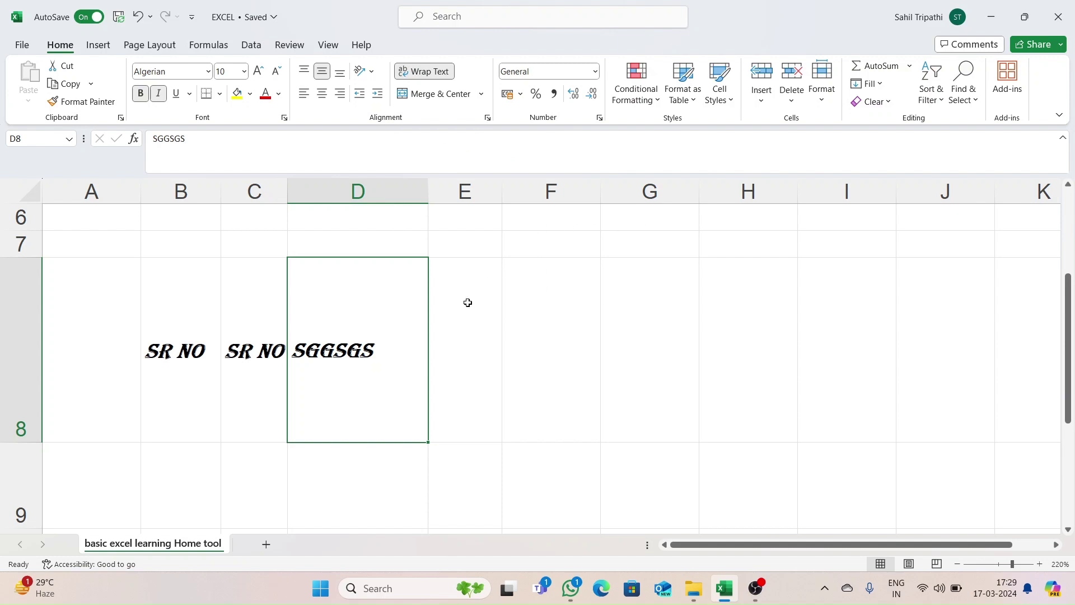
{"action": "left_click", "coordinate": [590, 355]}
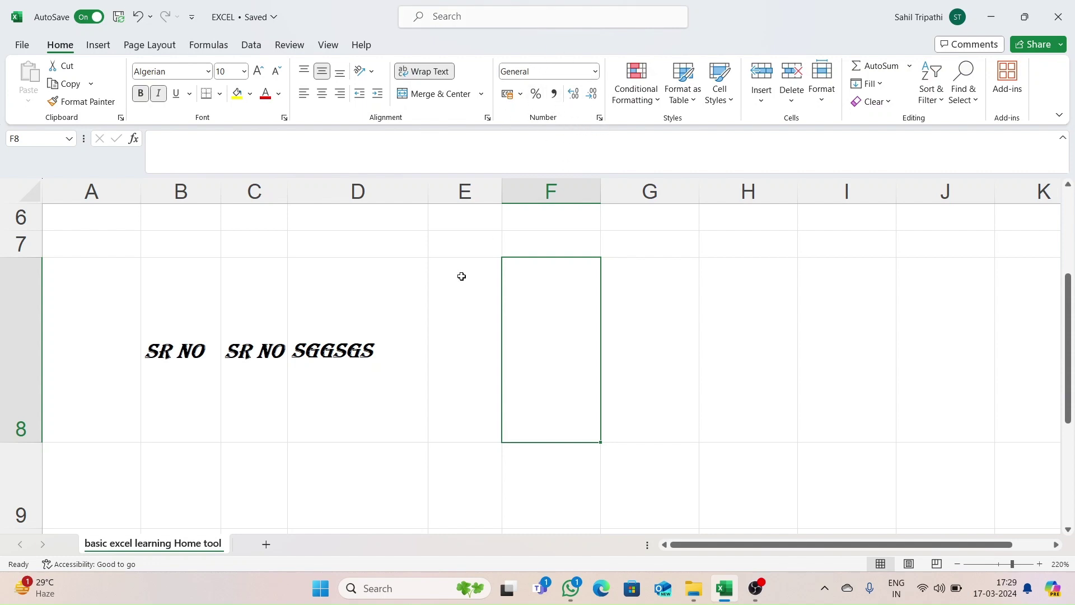
{"action": "left_click", "coordinate": [457, 325]}
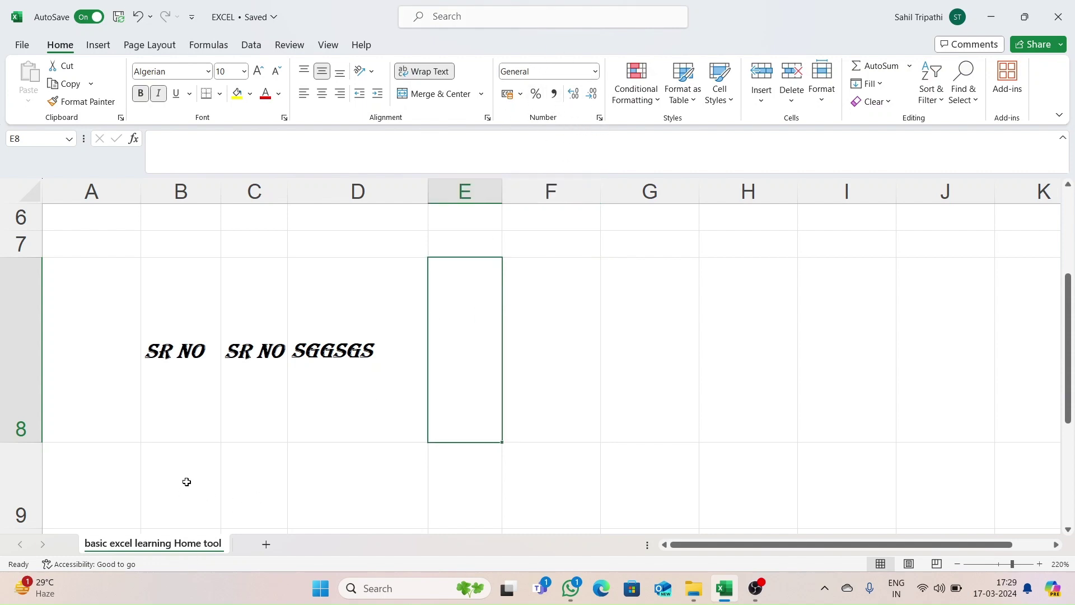
{"action": "left_click_drag", "start_coordinate": [187, 479], "coordinate": [868, 359]}
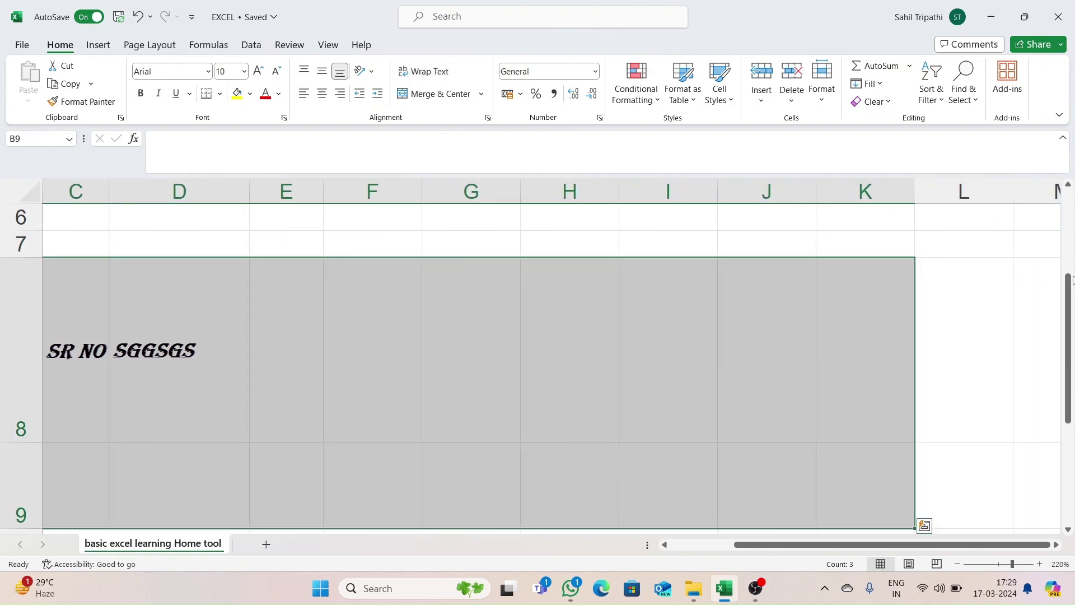
{"action": "left_click_drag", "start_coordinate": [1068, 283], "coordinate": [1072, 330]}
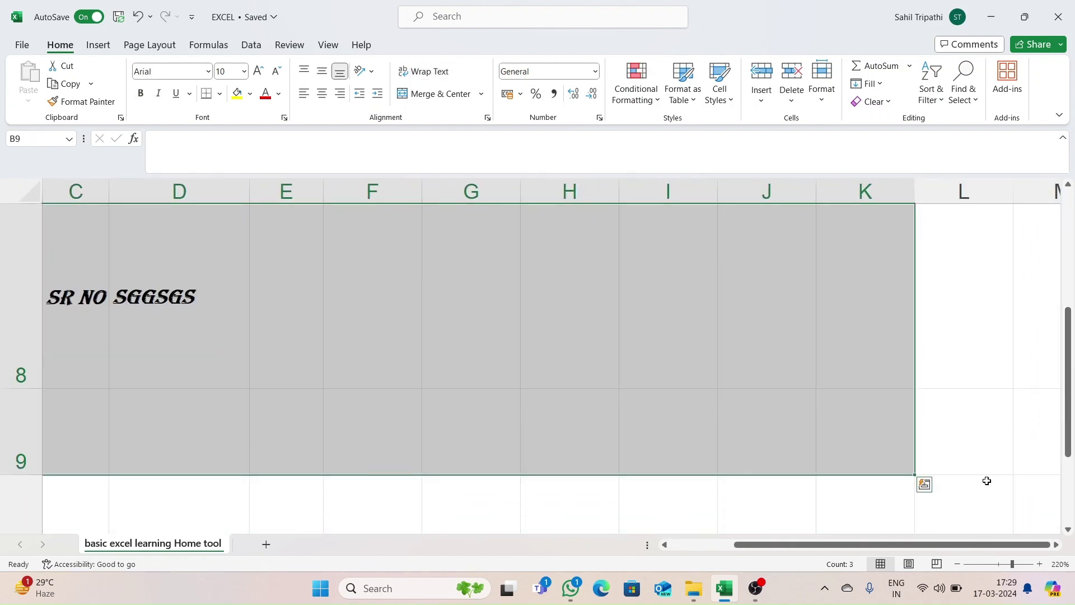
{"action": "left_click_drag", "start_coordinate": [991, 544], "coordinate": [928, 544]}
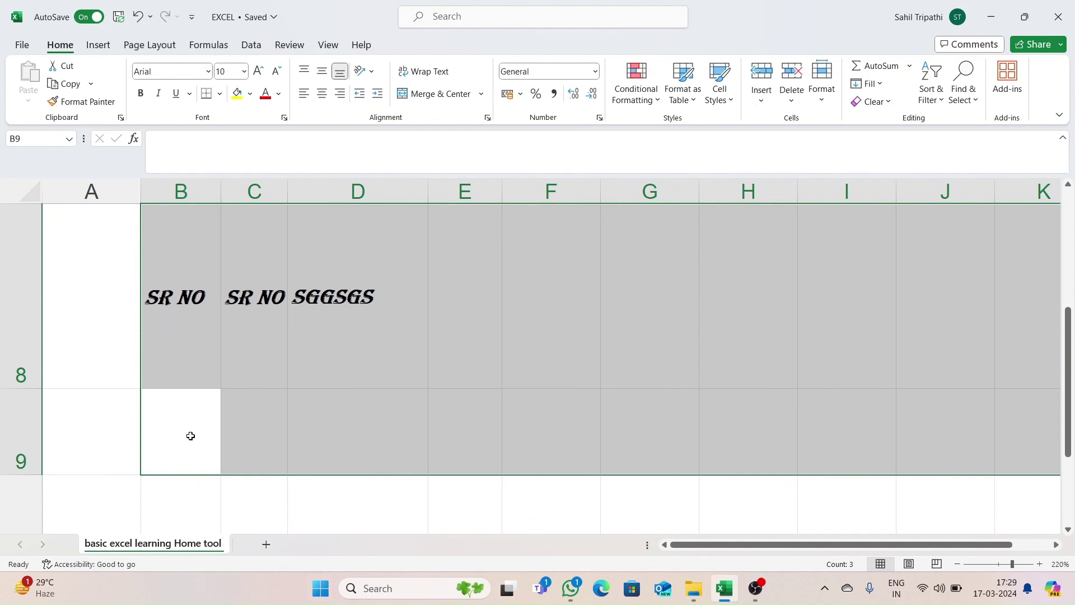
Enter 1 in cell B9 beneath the first SR NO heading.
{"action": "left_click", "coordinate": [193, 418]}
{"action": "type", "text": "1"}
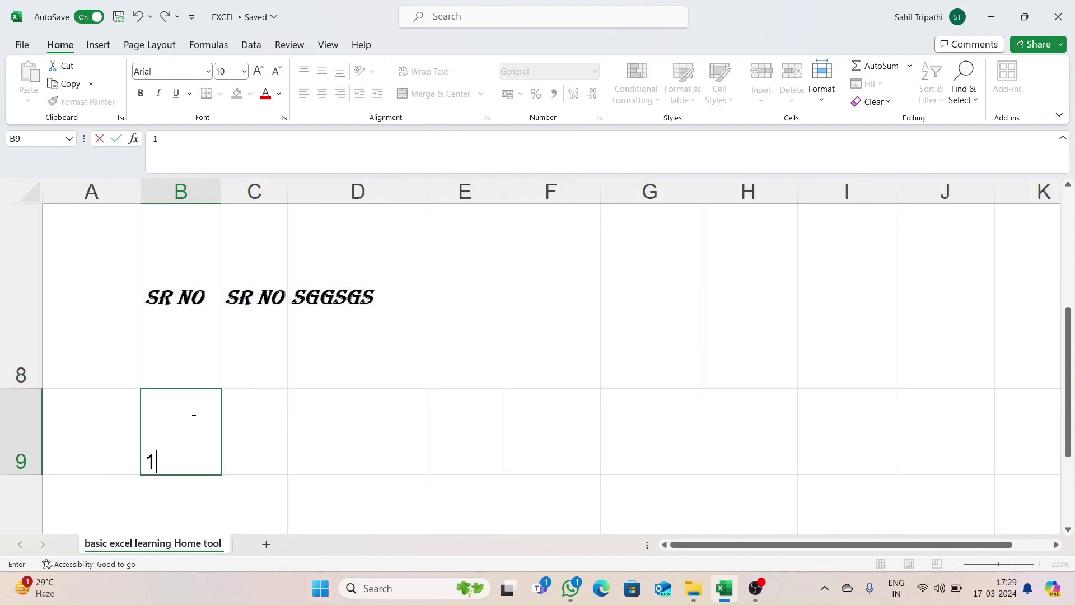
{"action": "key", "text": "Return"}
Reduce the heights of rows 8 and 9, making row 9 about 28 points high.
{"action": "left_click_drag", "start_coordinate": [1071, 325], "coordinate": [1071, 309]}
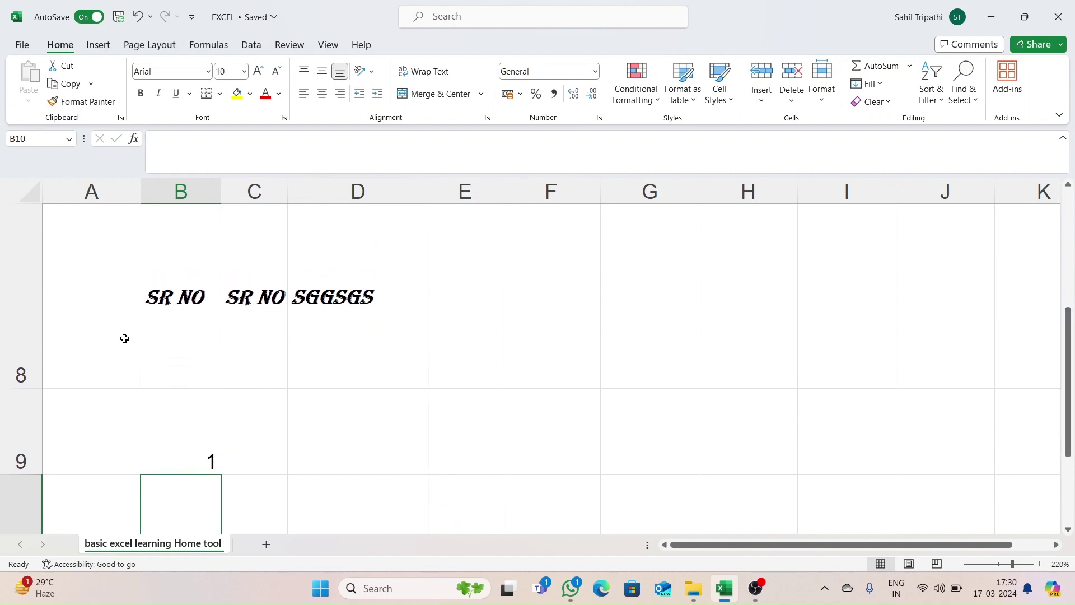
{"action": "left_click_drag", "start_coordinate": [4, 391], "coordinate": [6, 279]}
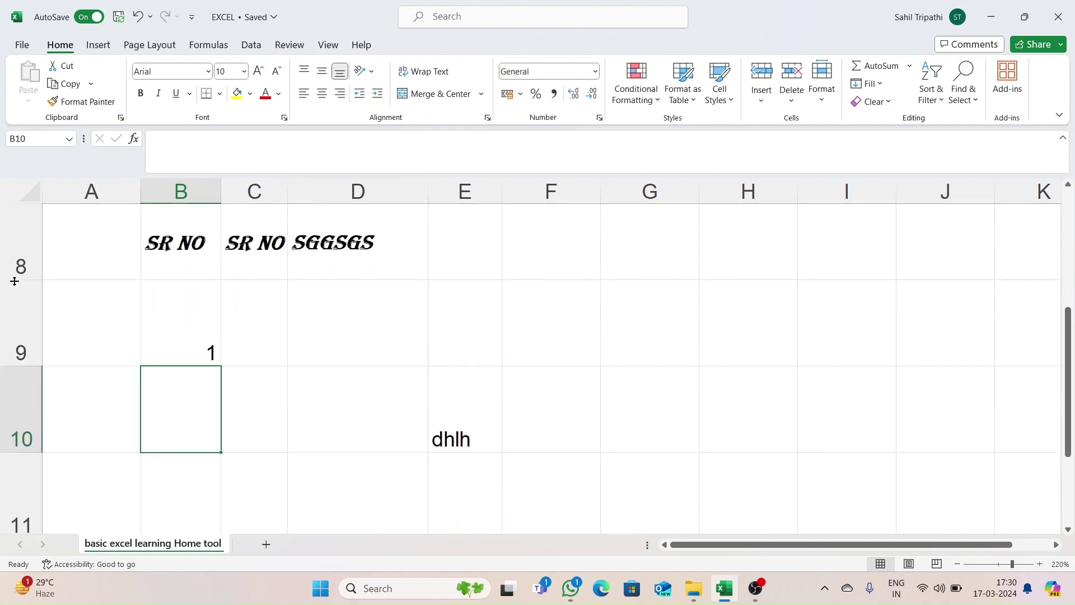
{"action": "left_click_drag", "start_coordinate": [9, 365], "coordinate": [10, 337]}
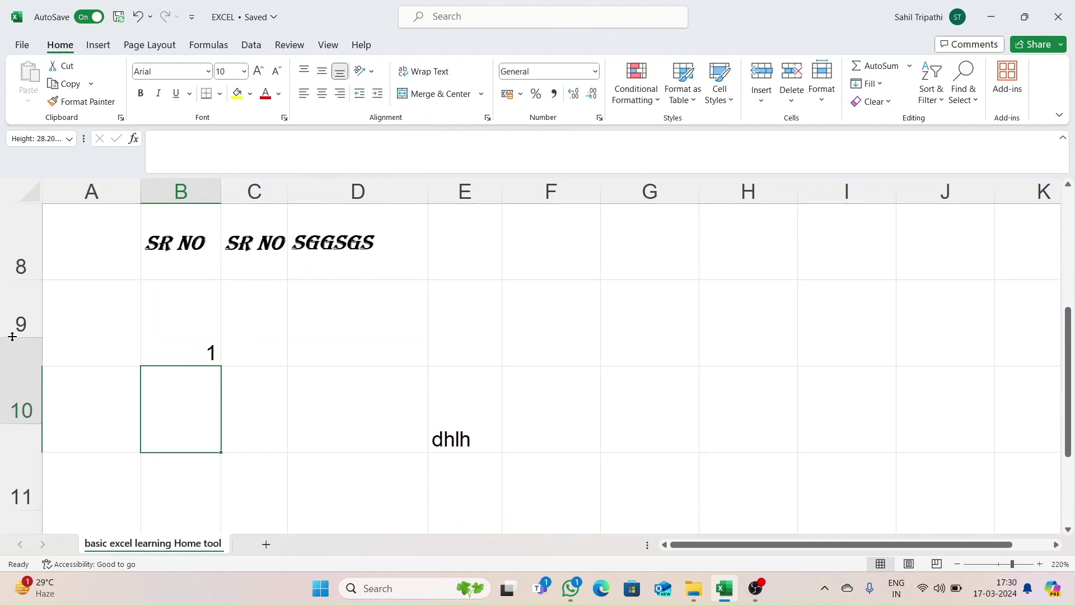
{"action": "left_click_drag", "start_coordinate": [1070, 332], "coordinate": [1071, 316]}
Center the content of cell B9 both horizontally and vertically.
{"action": "left_click", "coordinate": [182, 337]}
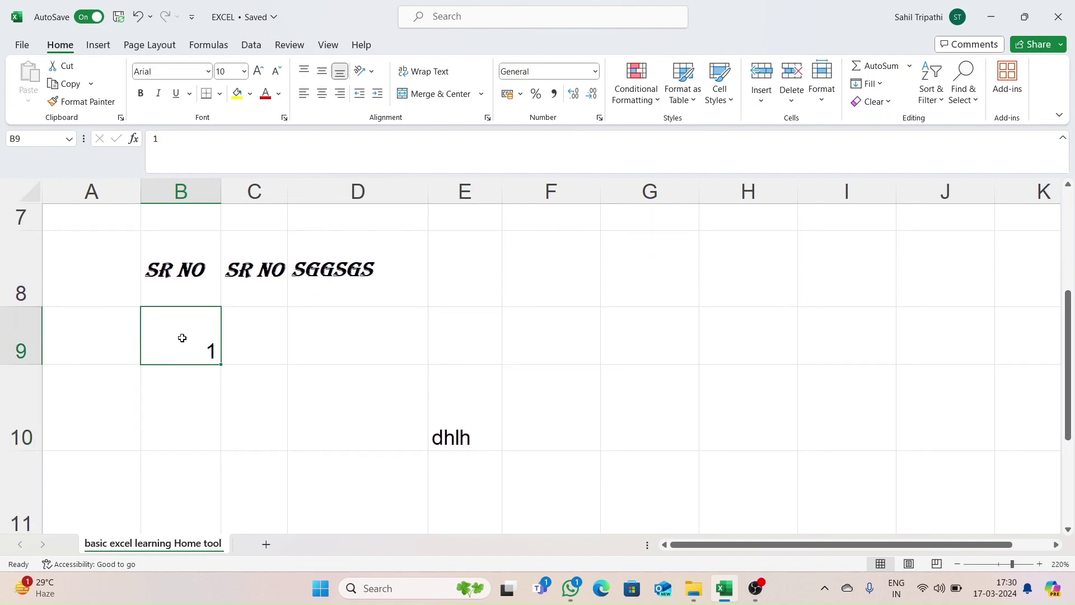
{"action": "left_click", "coordinate": [322, 93]}
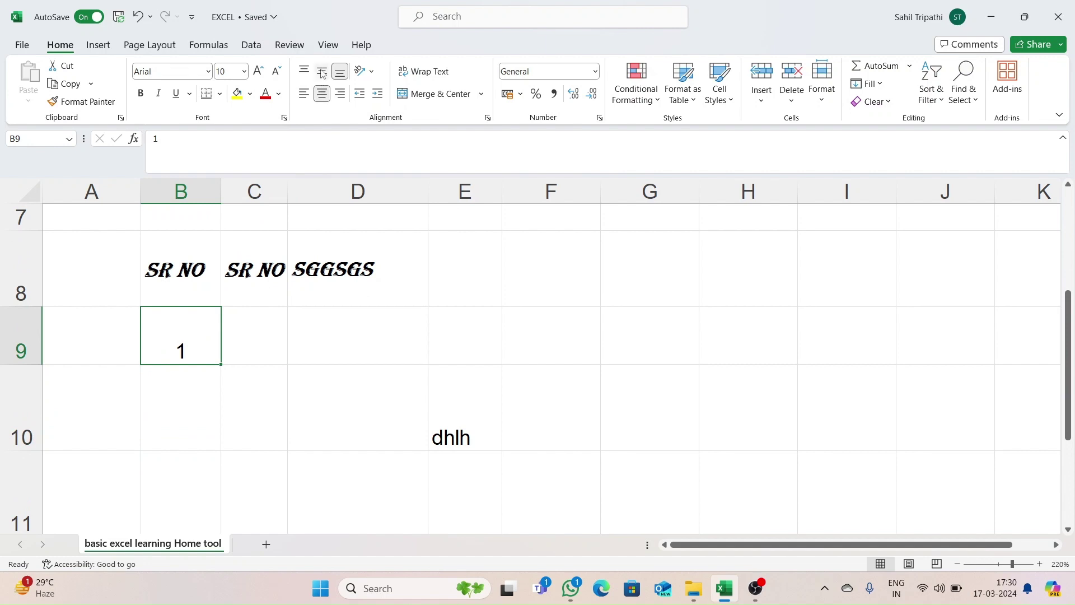
{"action": "left_click", "coordinate": [322, 72]}
{"action": "left_click", "coordinate": [255, 338]}
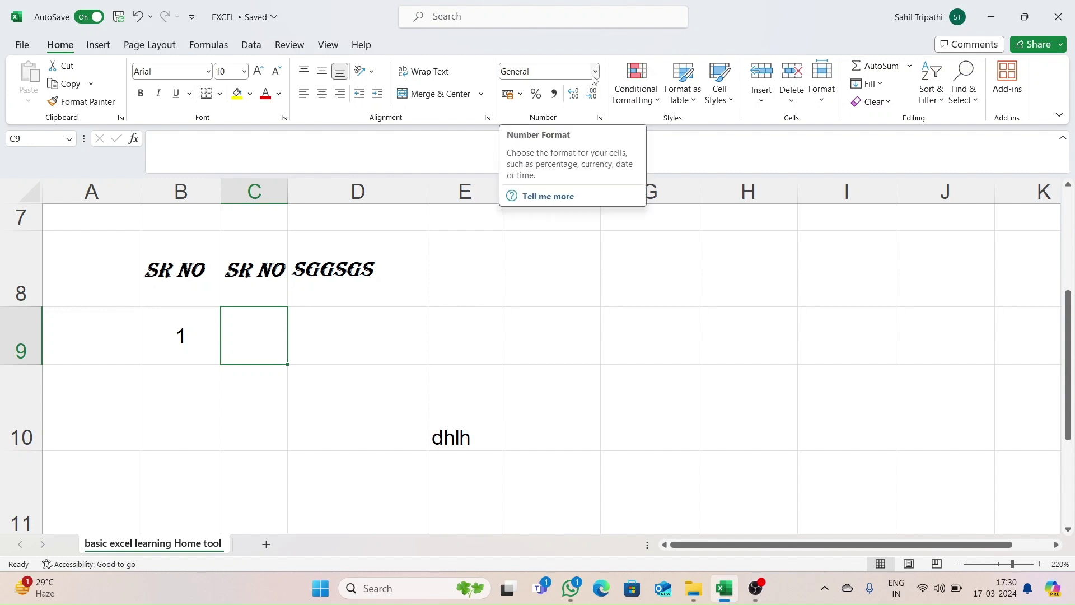
Apply the Number format to the SR NO text in cell B8.
{"action": "left_click", "coordinate": [160, 294]}
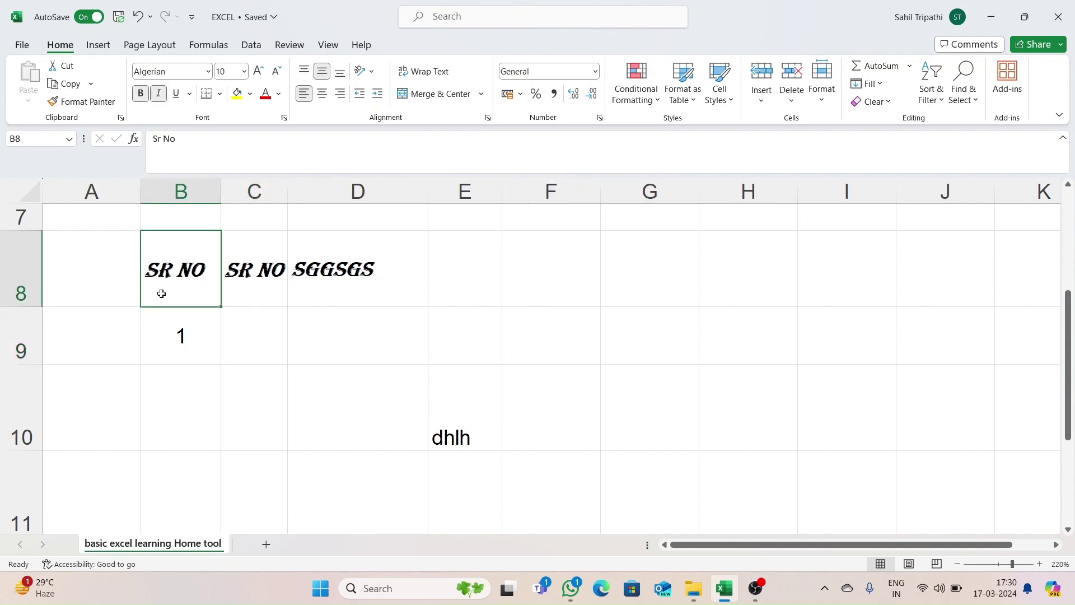
{"action": "left_click", "coordinate": [595, 71]}
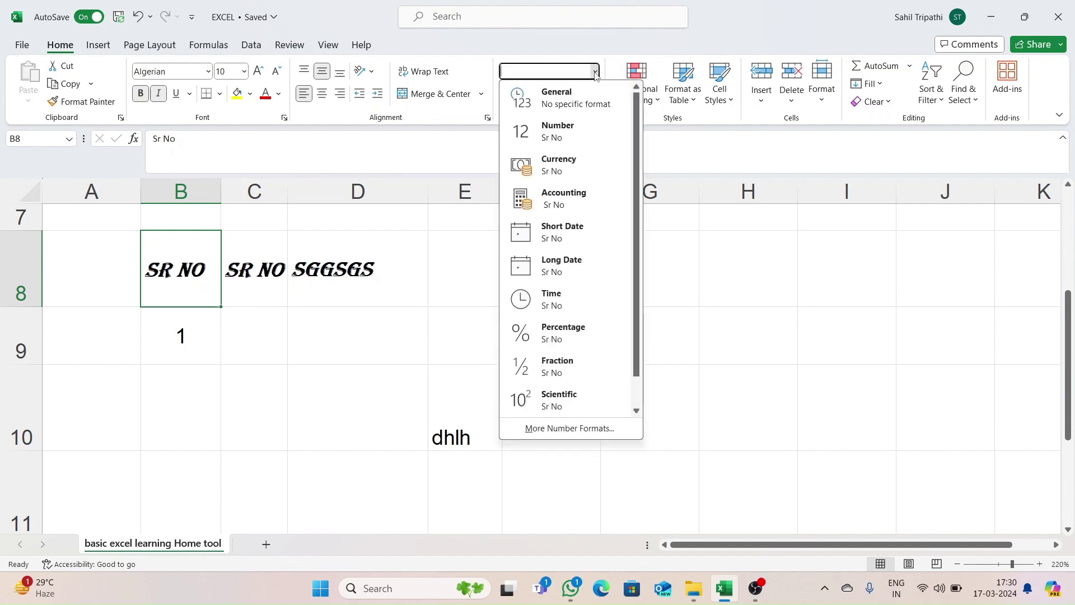
{"action": "left_click", "coordinate": [551, 134]}
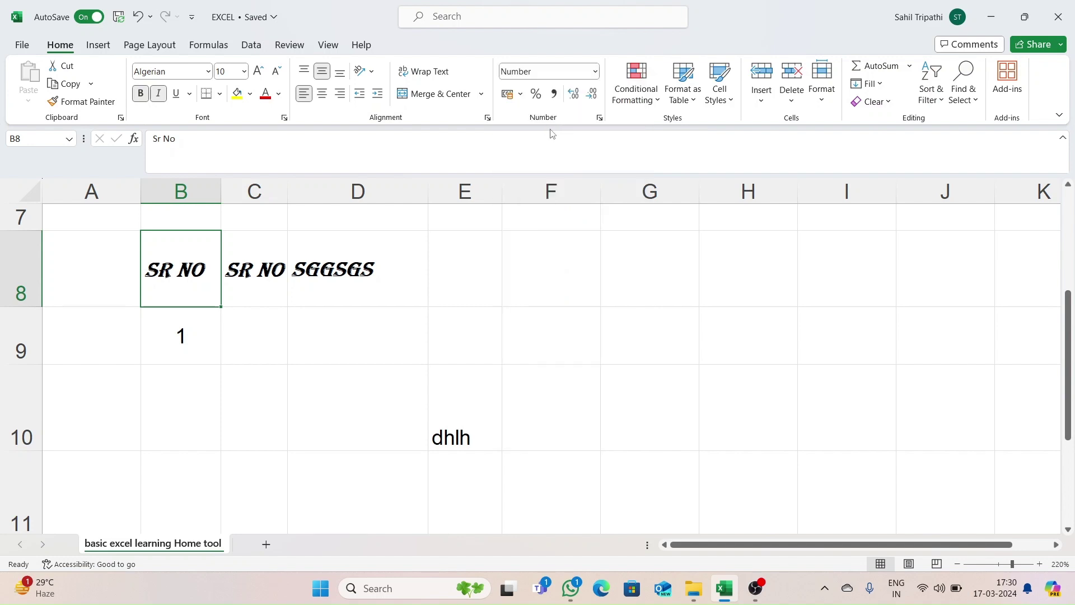
Apply the Currency format to the number in cell B9.
{"action": "left_click", "coordinate": [195, 321]}
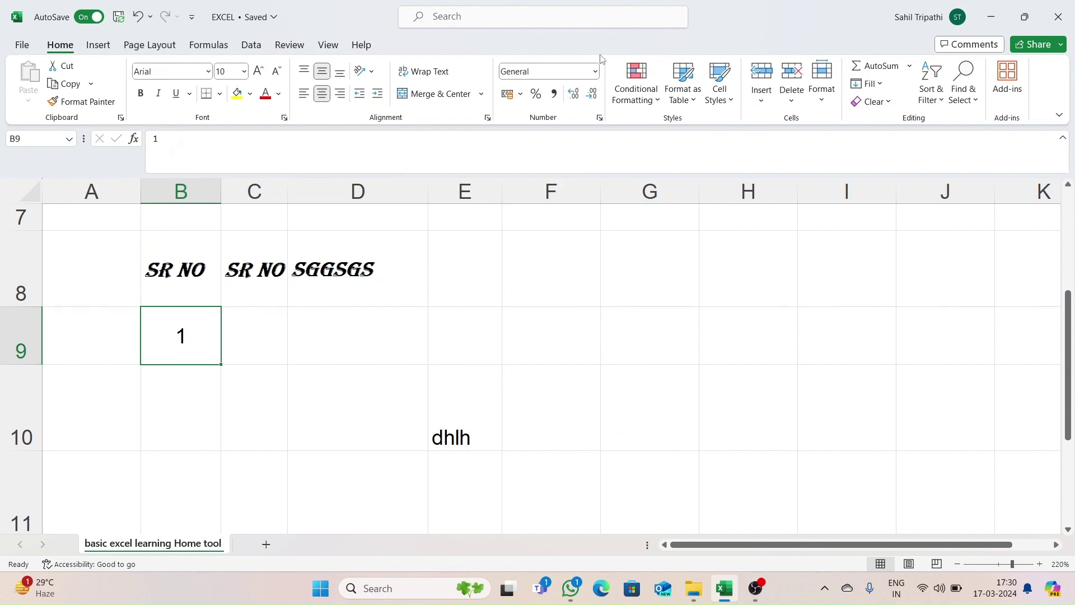
{"action": "left_click", "coordinate": [595, 72]}
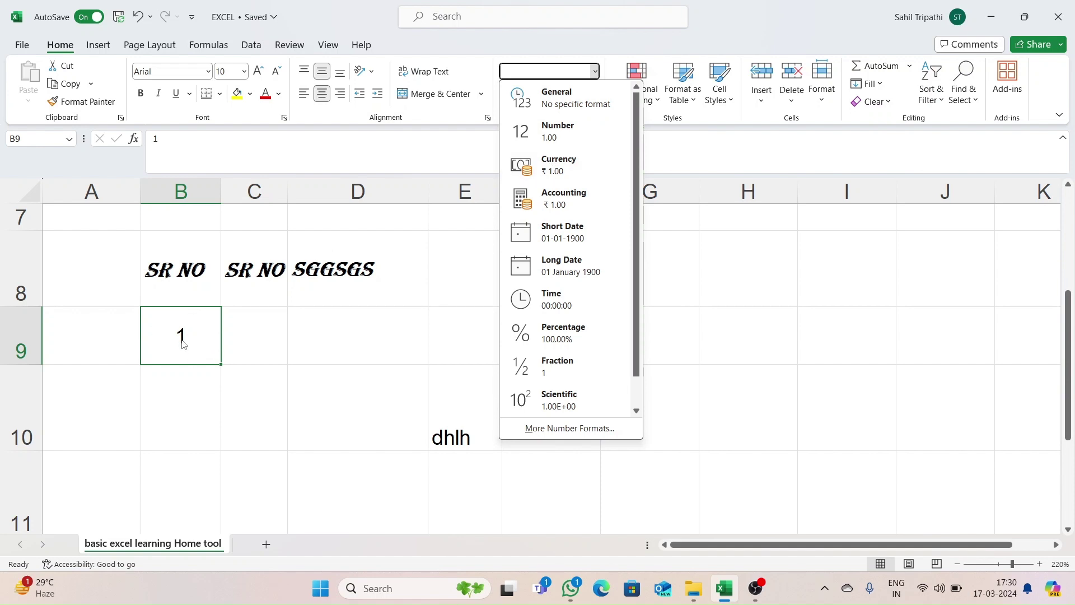
{"action": "left_click", "coordinate": [577, 164]}
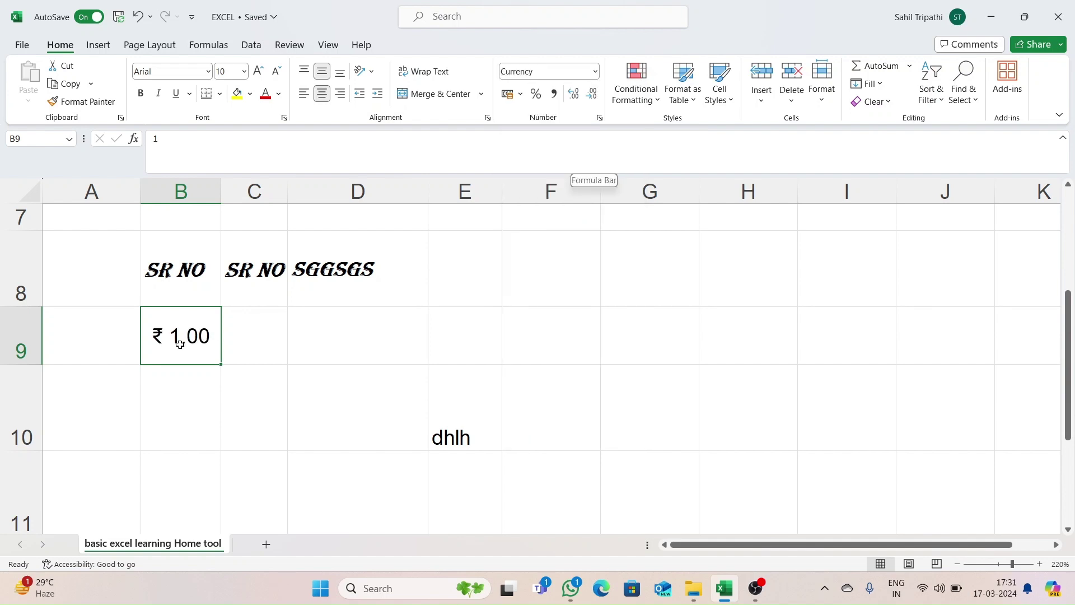
Change cell B9 to the Percentage number format and enter 20 in it.
{"action": "left_click", "coordinate": [594, 72]}
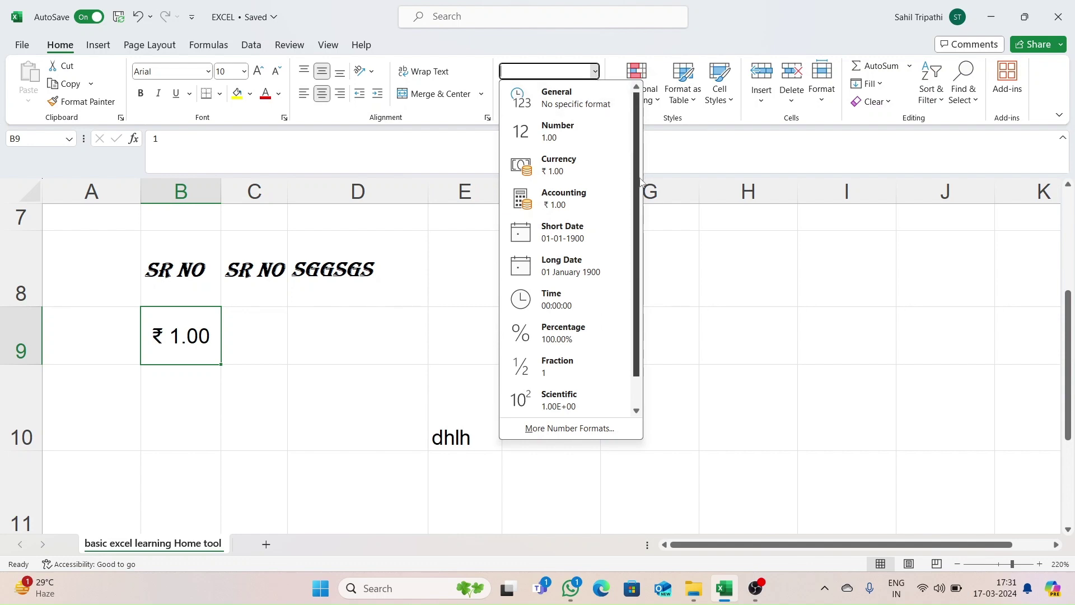
{"action": "left_click", "coordinate": [536, 340]}
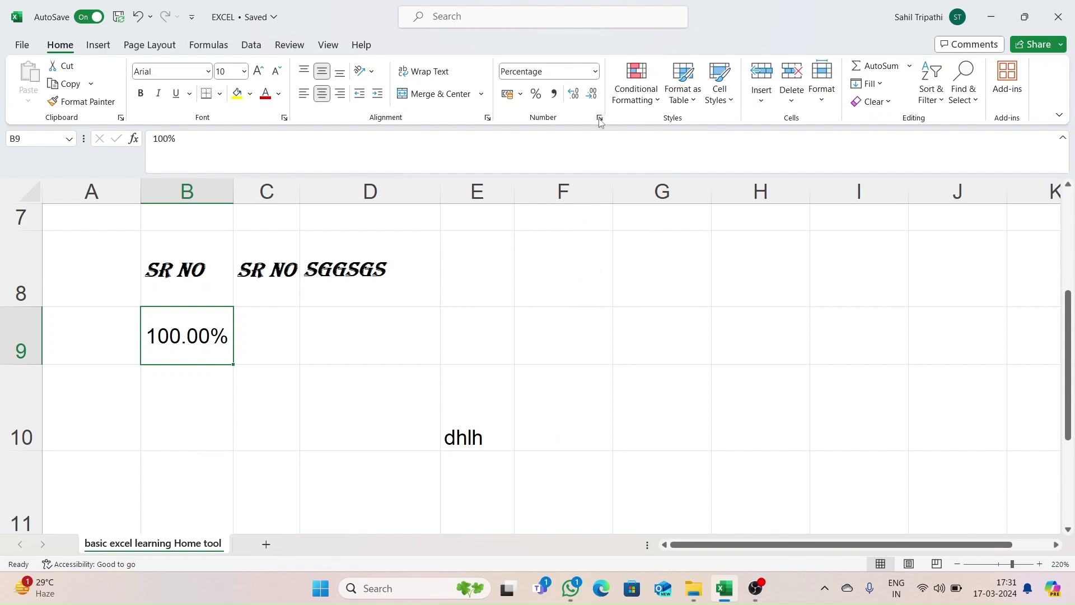
{"action": "type", "text": "20"}
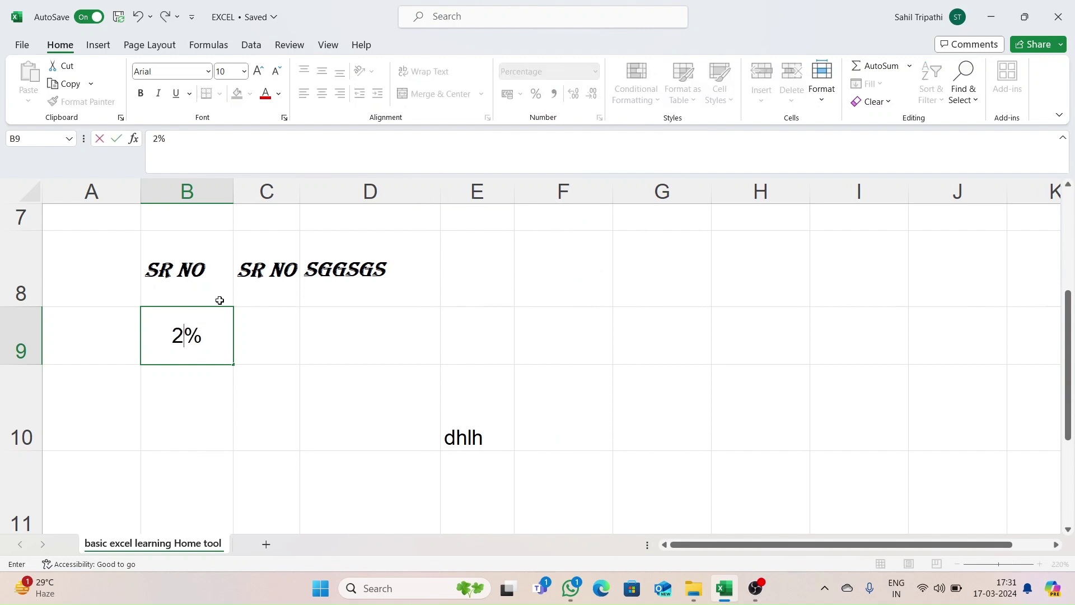
{"action": "key", "text": "Return"}
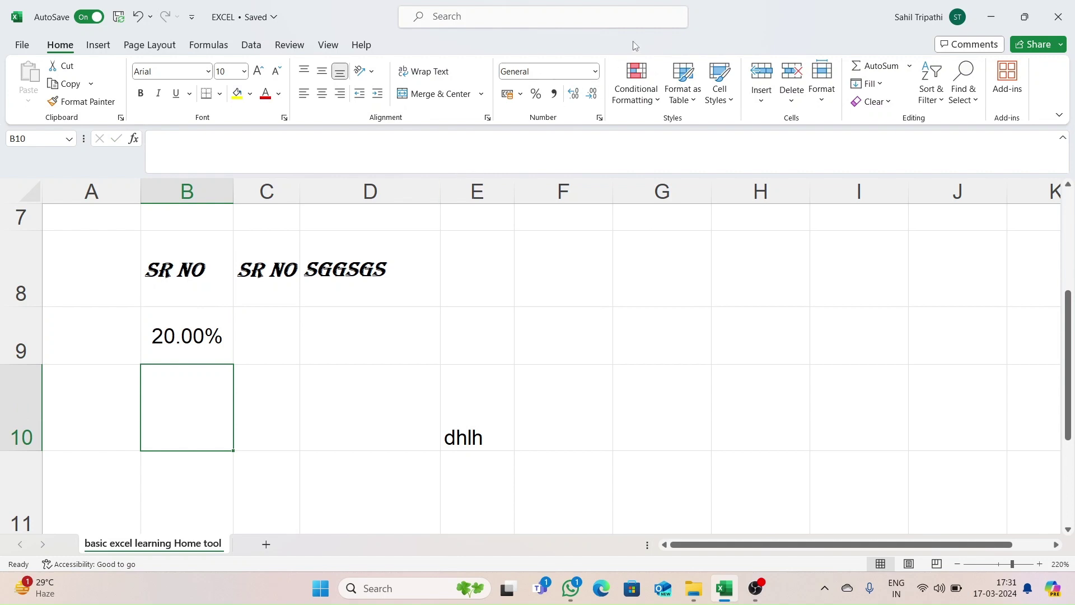
Examine the available number formats and the accounting currency options for empty cell B10 without applying any.
{"action": "left_click", "coordinate": [589, 73]}
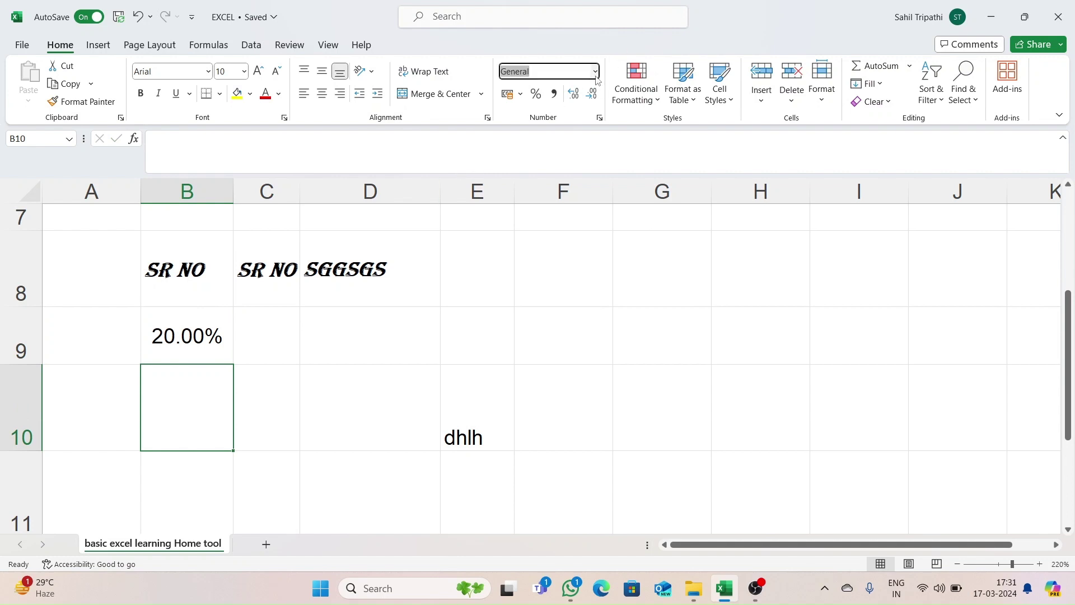
{"action": "left_click", "coordinate": [596, 74]}
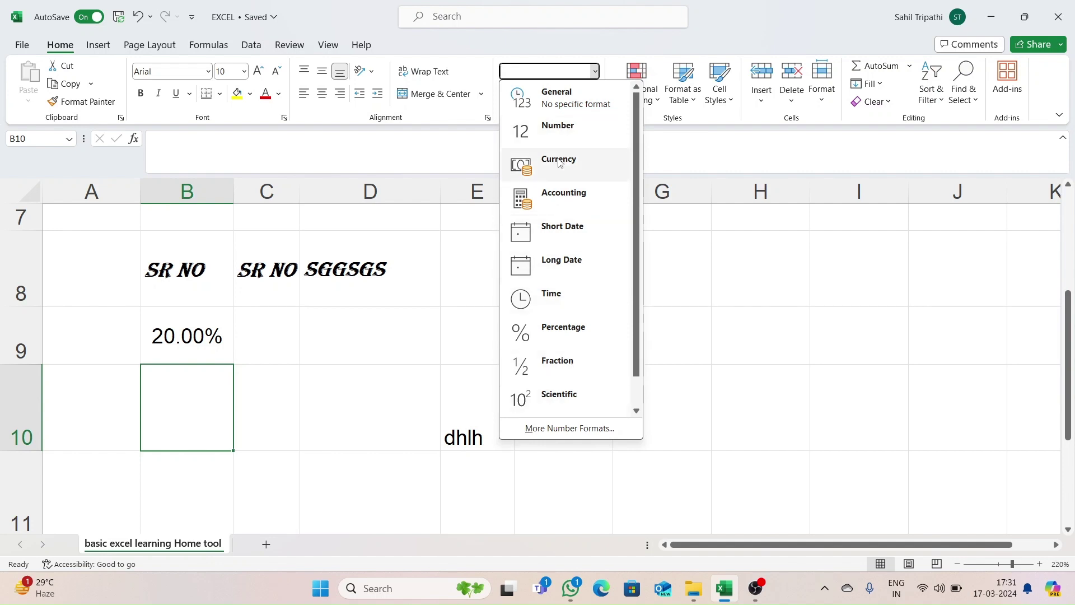
{"action": "left_click", "coordinate": [732, 296]}
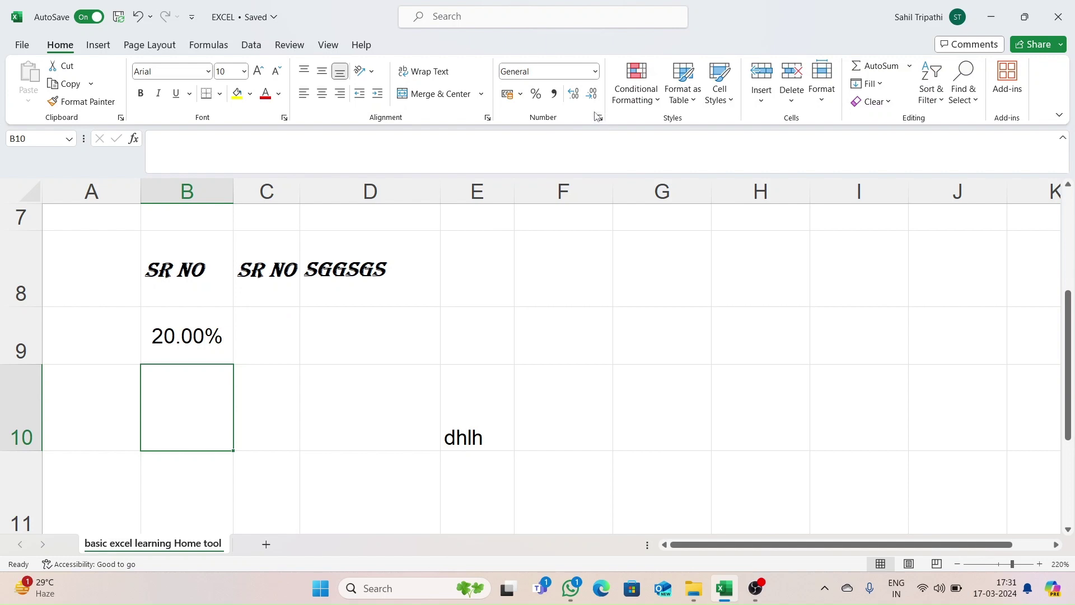
{"action": "left_click", "coordinate": [519, 95]}
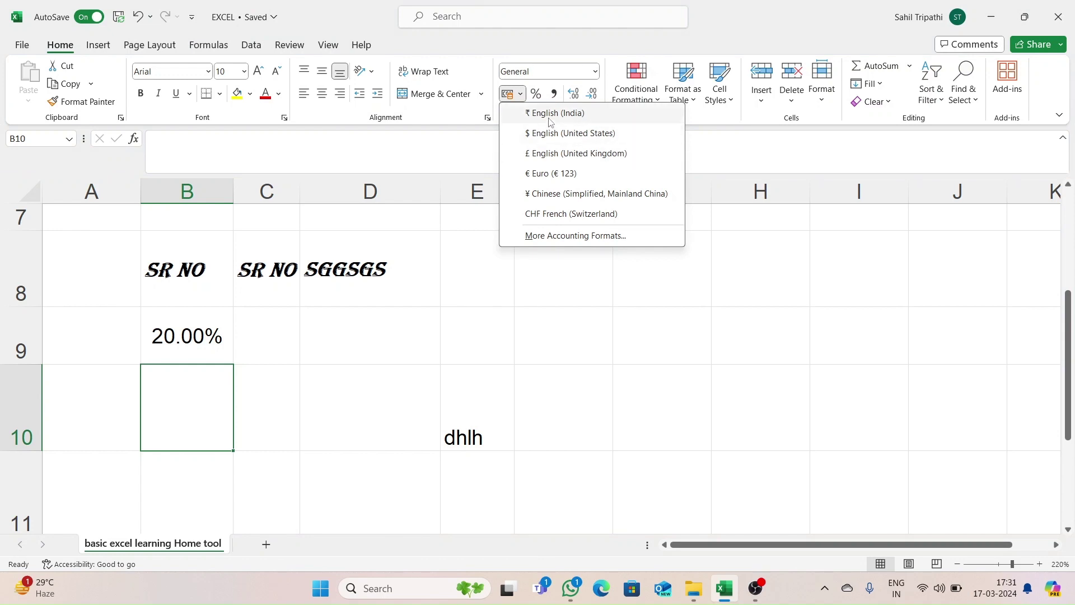
{"action": "left_click", "coordinate": [677, 343]}
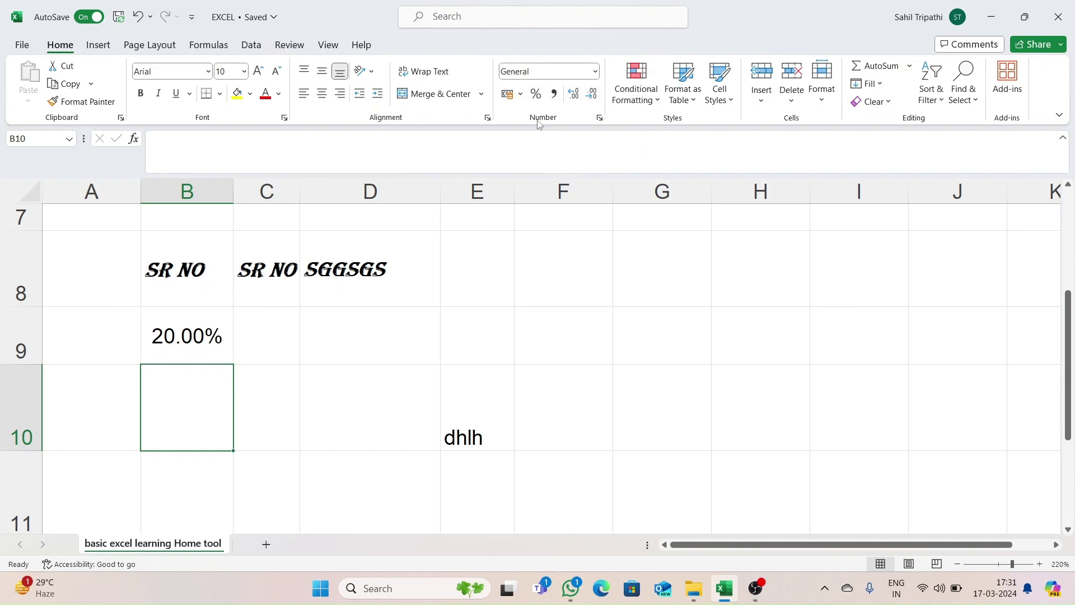
View the number categories in the Format Cells dialog for cell B10, moving the dialog clear of the data before closing it.
{"action": "left_click", "coordinate": [599, 119]}
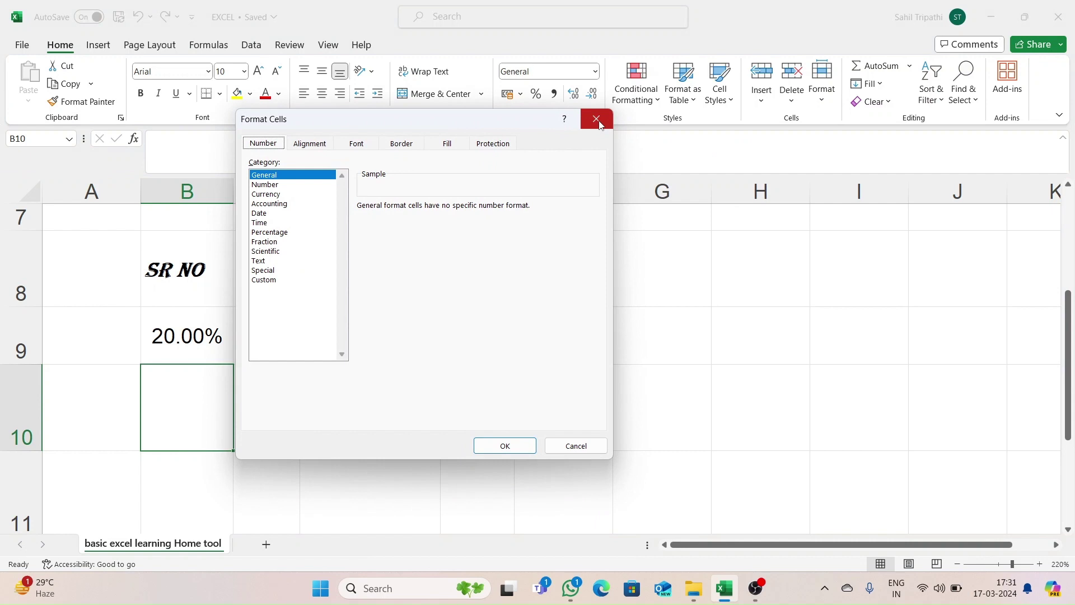
{"action": "left_click_drag", "start_coordinate": [429, 117], "coordinate": [649, 167]}
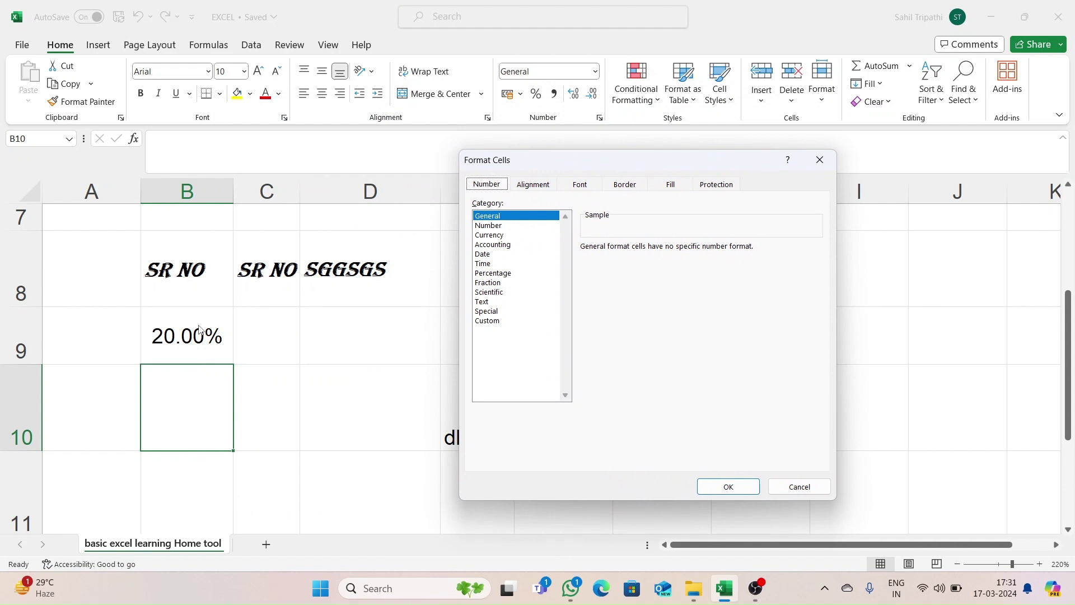
{"action": "left_click", "coordinate": [820, 167]}
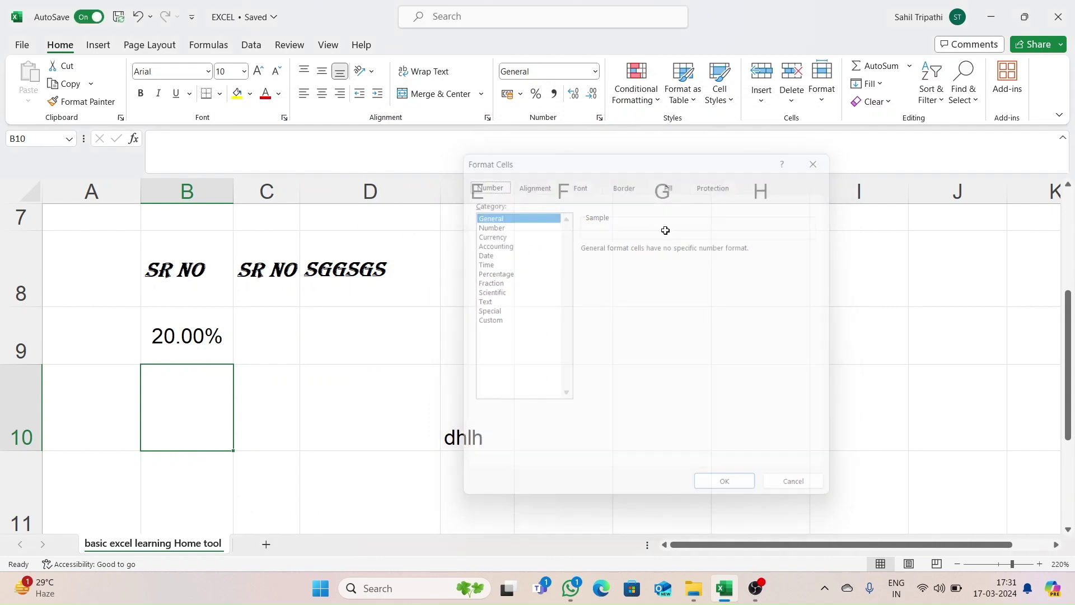
Set cell B9 to the Number category in Format Cells and enter 20 in the cell.
{"action": "left_click", "coordinate": [189, 335]}
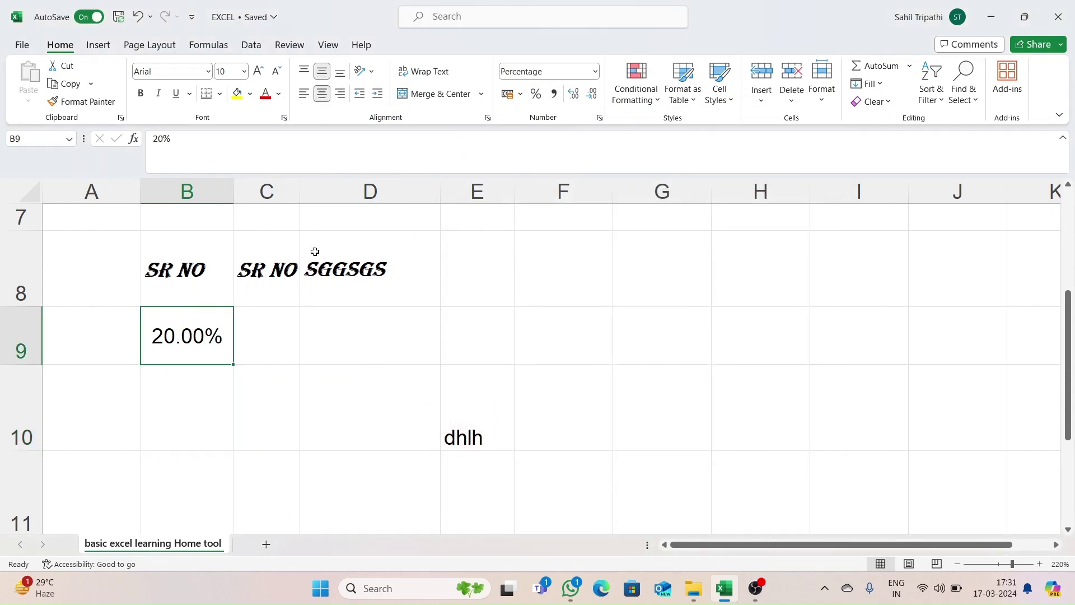
{"action": "left_click", "coordinate": [600, 118]}
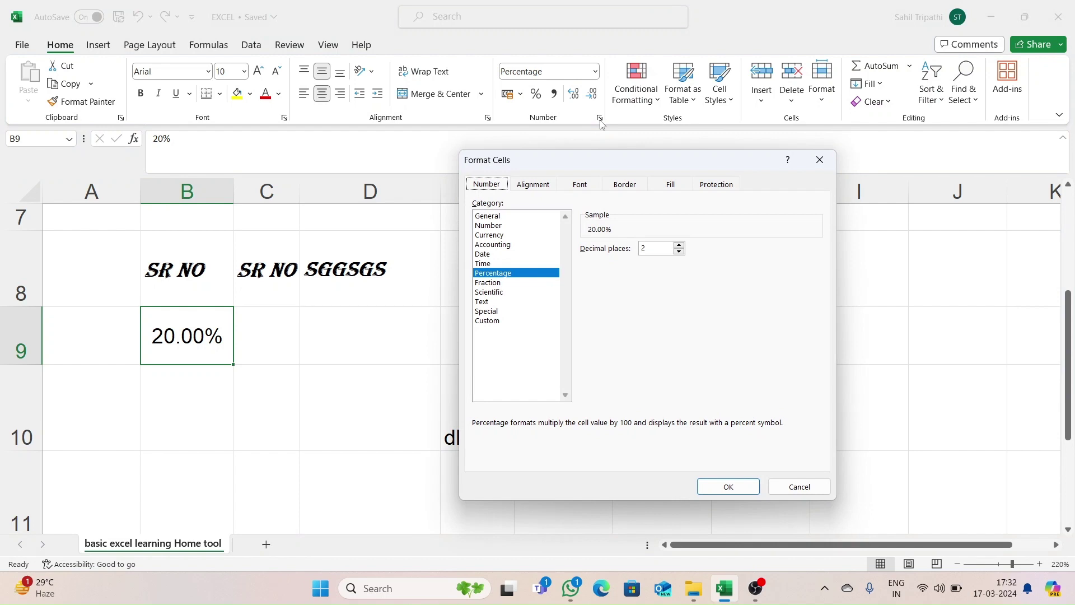
{"action": "left_click", "coordinate": [488, 217]}
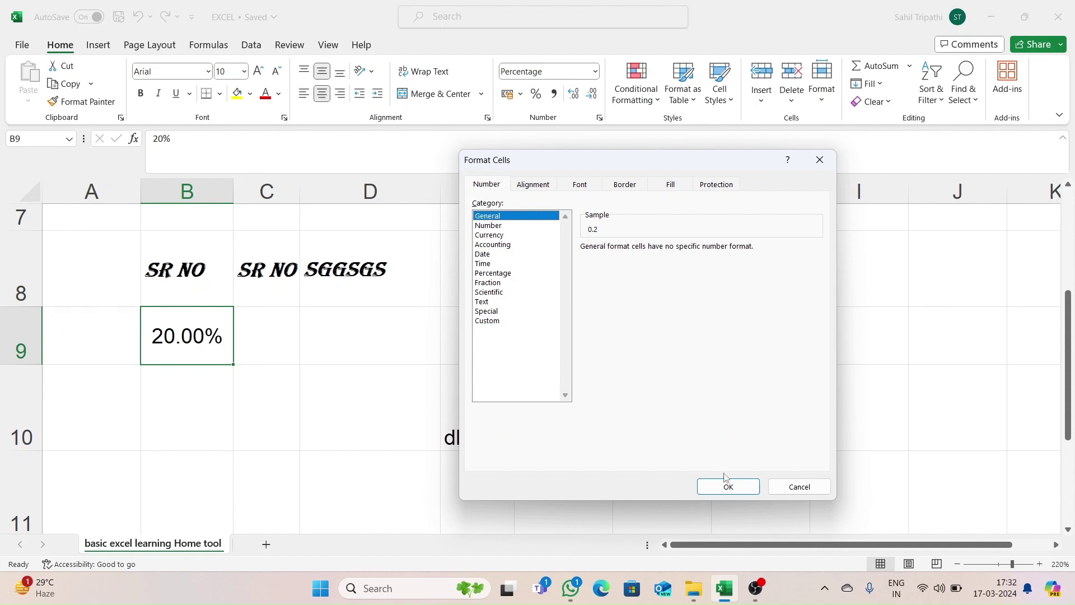
{"action": "left_click", "coordinate": [518, 227]}
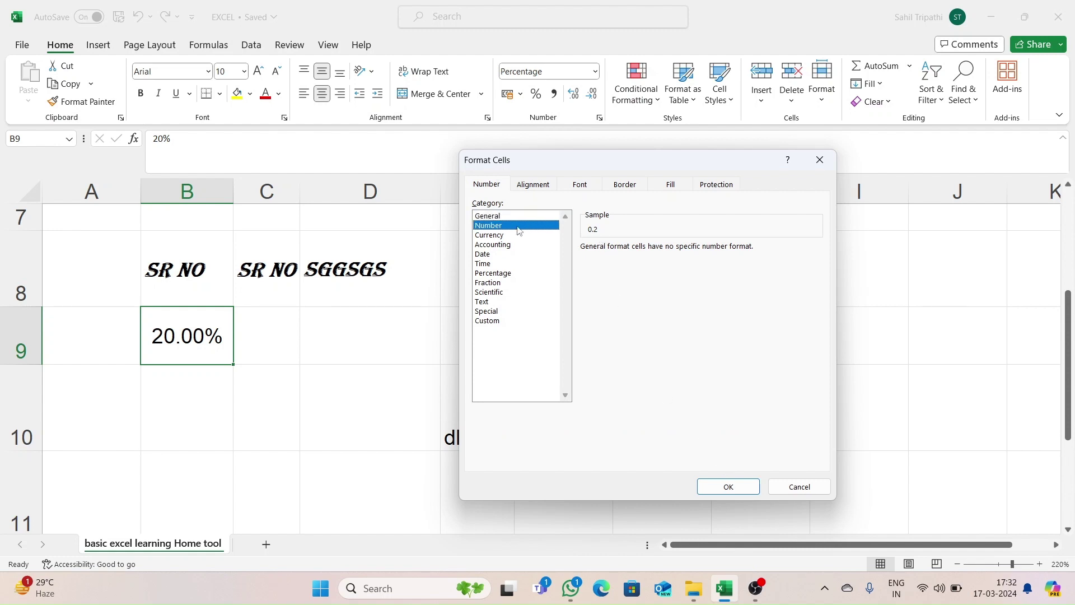
{"action": "left_click", "coordinate": [714, 487]}
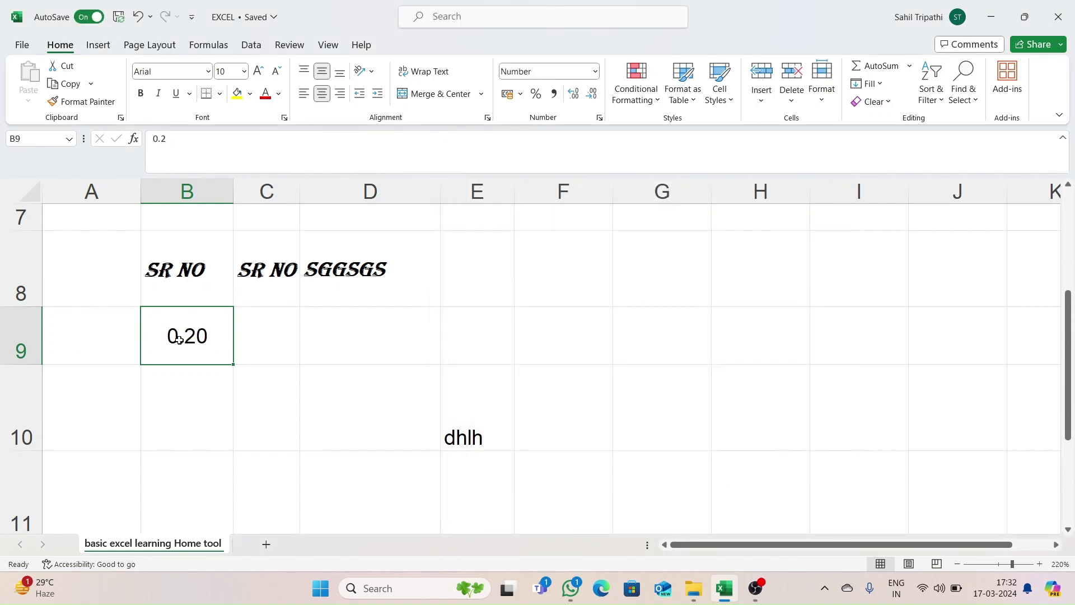
{"action": "type", "text": "20"}
{"action": "key", "text": "Return"}
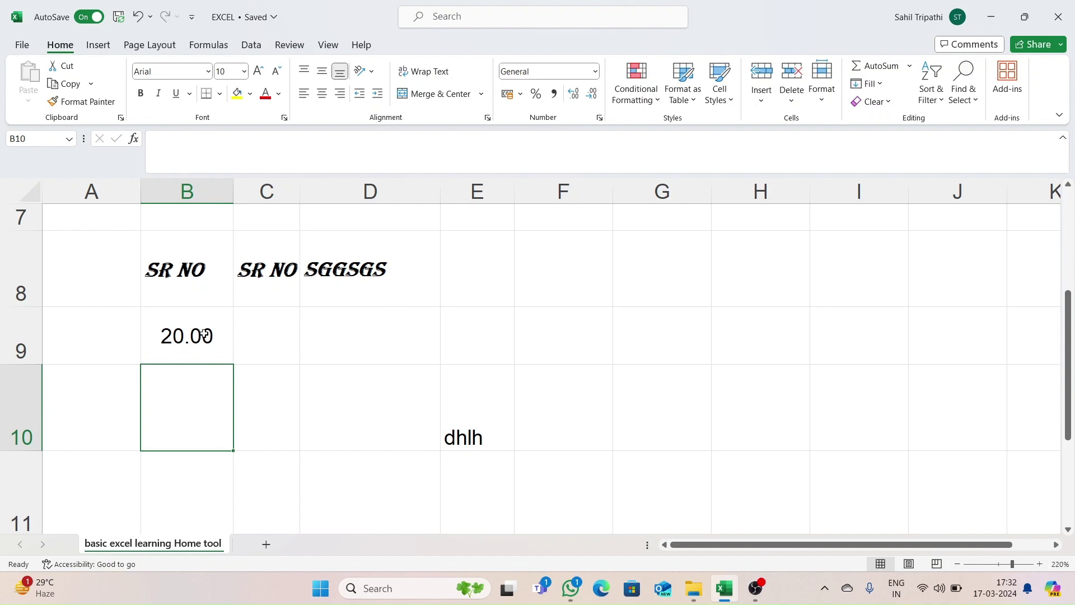
Apply Percent Style to cell B9 and re-enter 20 as its value.
{"action": "left_click", "coordinate": [204, 332]}
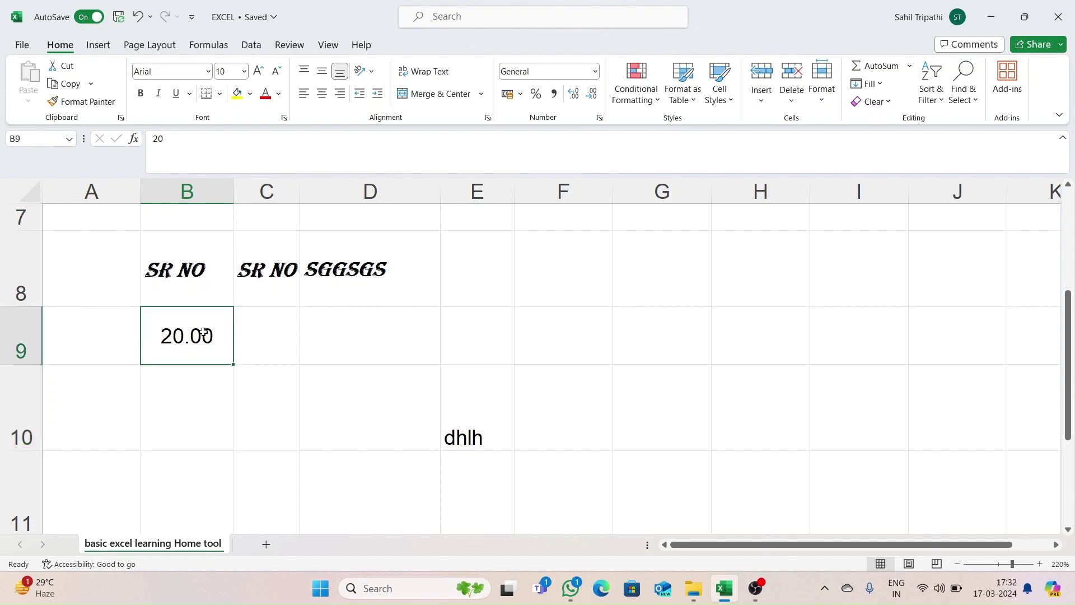
{"action": "left_click", "coordinate": [537, 95]}
{"action": "left_click", "coordinate": [203, 385]}
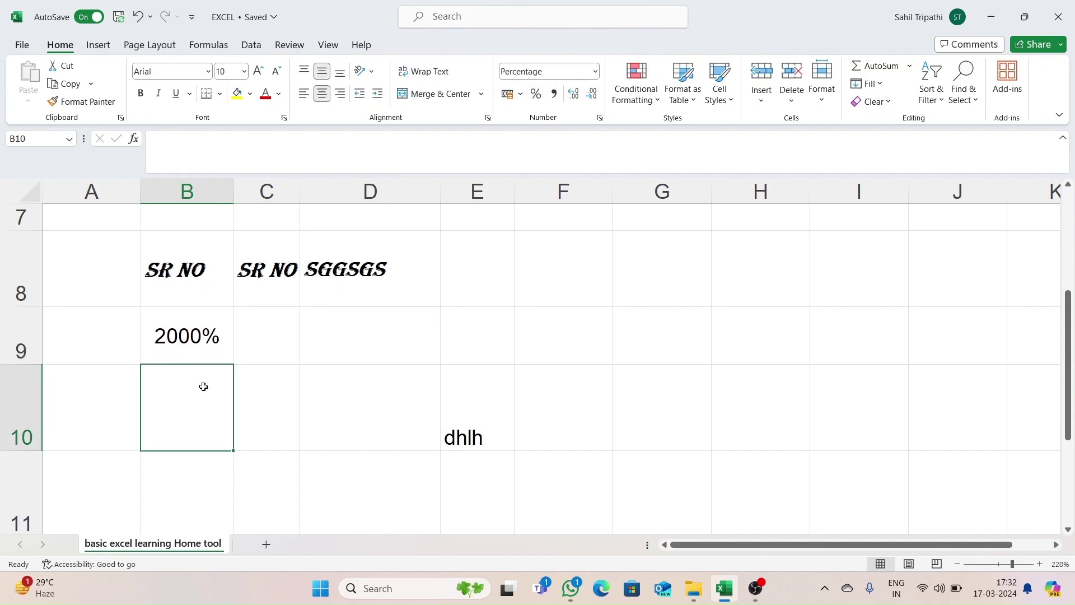
{"action": "left_click", "coordinate": [203, 337]}
{"action": "type", "text": "20"}
{"action": "key", "text": "Return"}
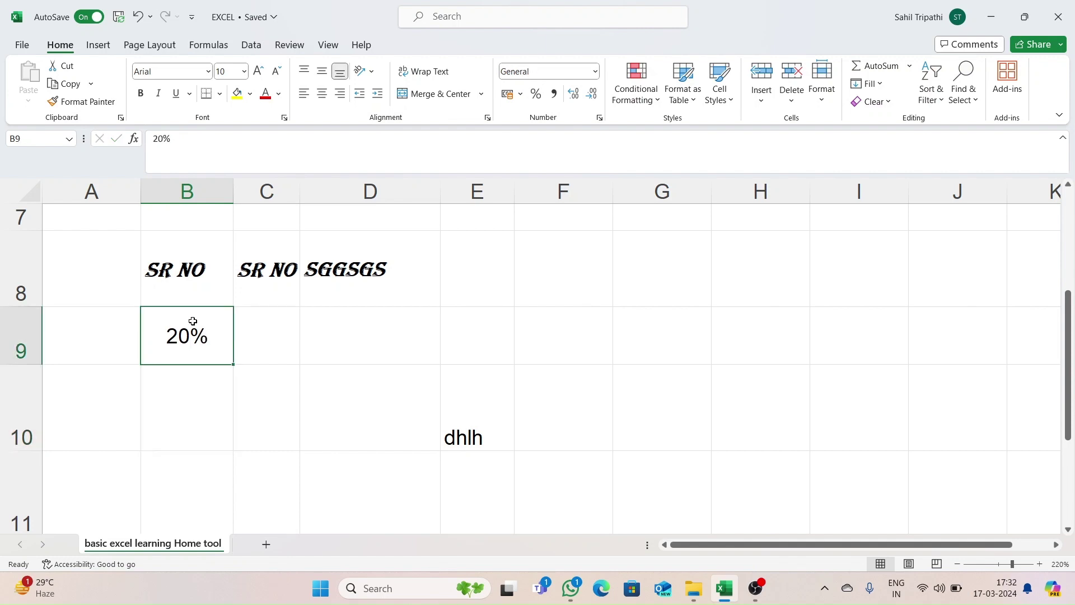
{"action": "left_click", "coordinate": [193, 322]}
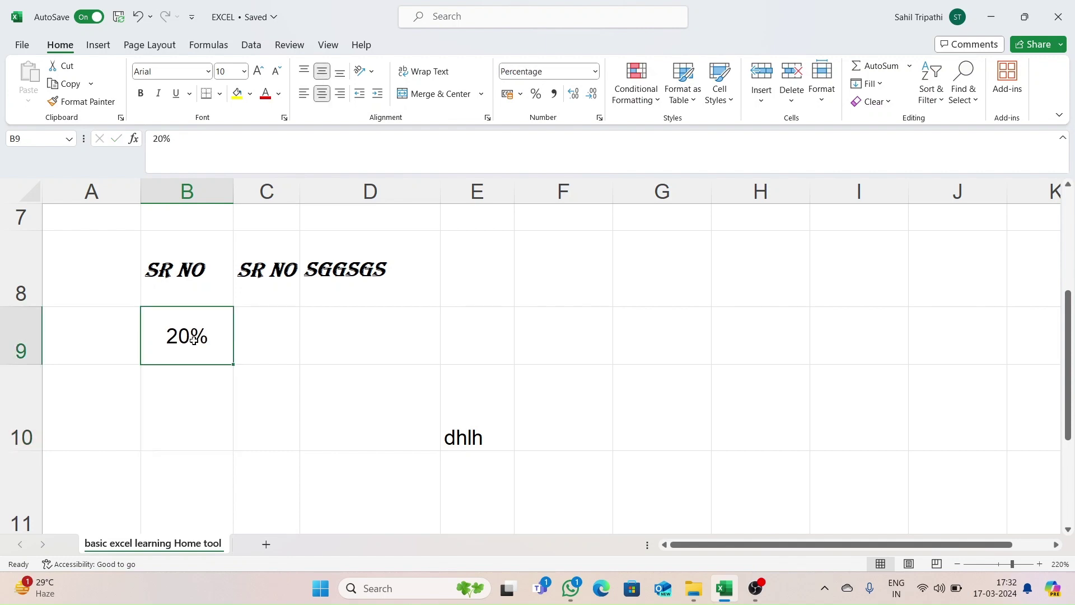
Set cell B9 to the Number category in Format Cells, and close the dialog after rechecking the setting.
{"action": "left_click", "coordinate": [599, 118]}
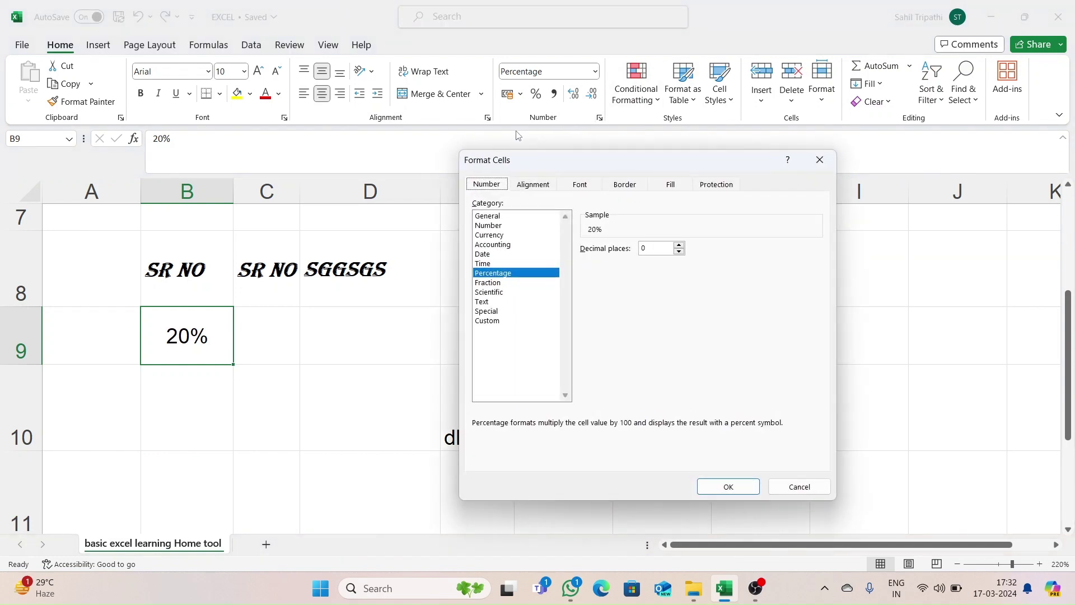
{"action": "left_click", "coordinate": [485, 226]}
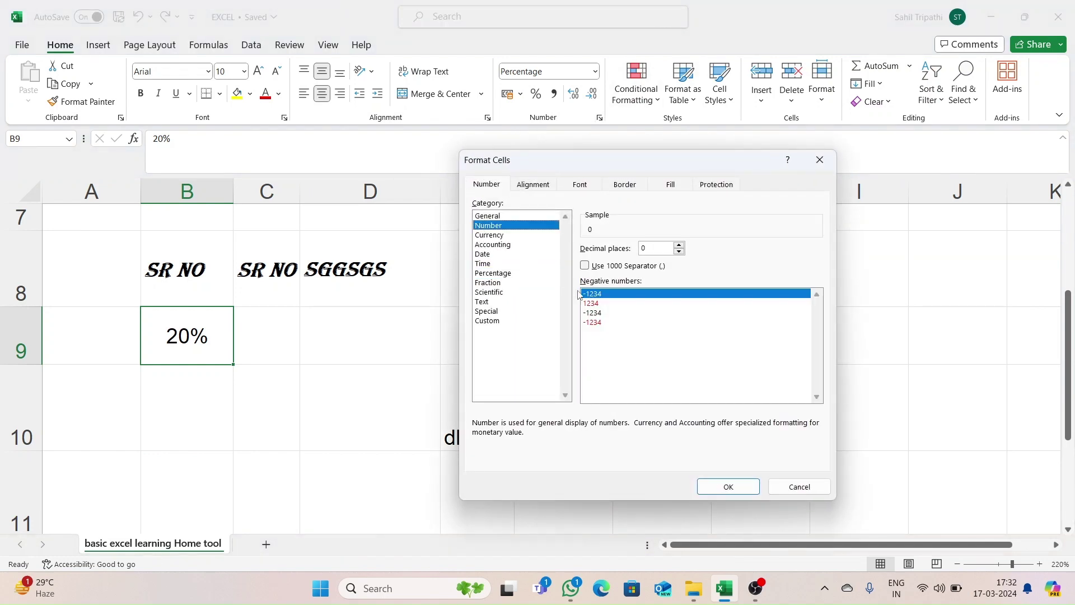
{"action": "left_click", "coordinate": [718, 485]}
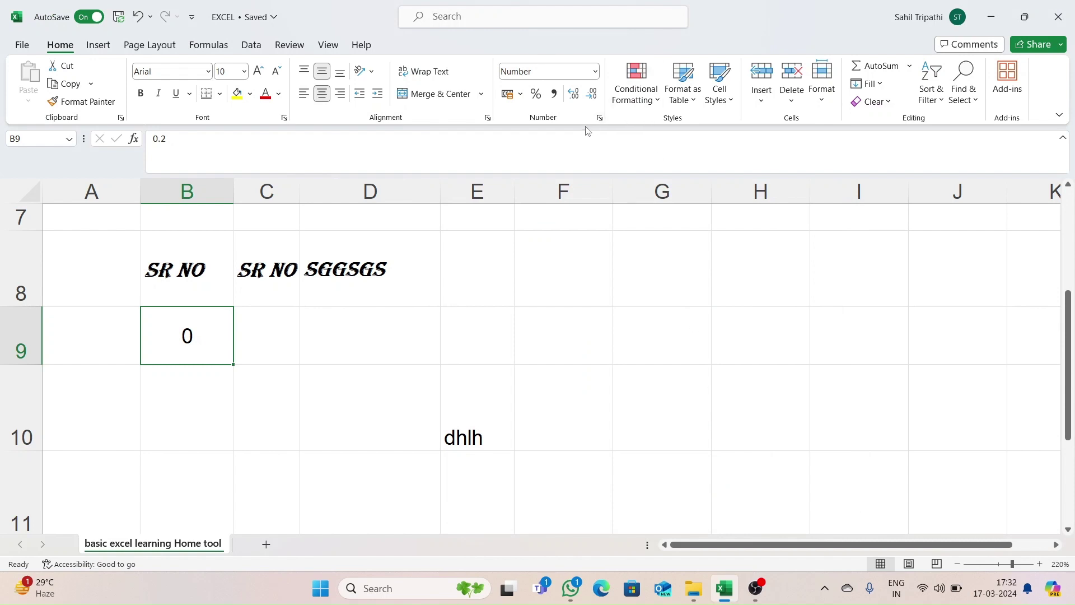
{"action": "left_click", "coordinate": [601, 118]}
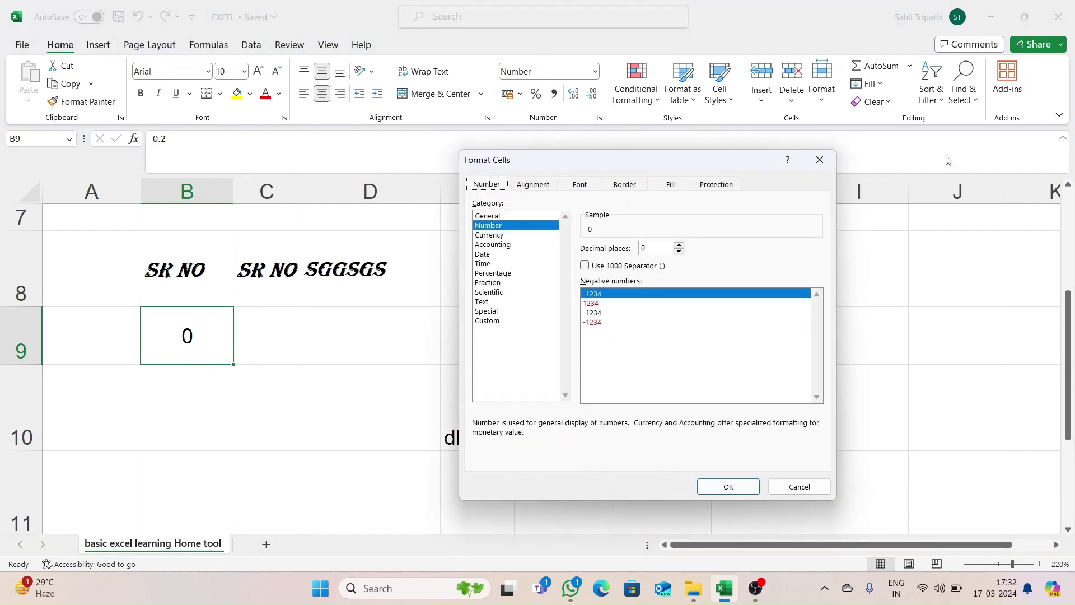
{"action": "left_click", "coordinate": [827, 158]}
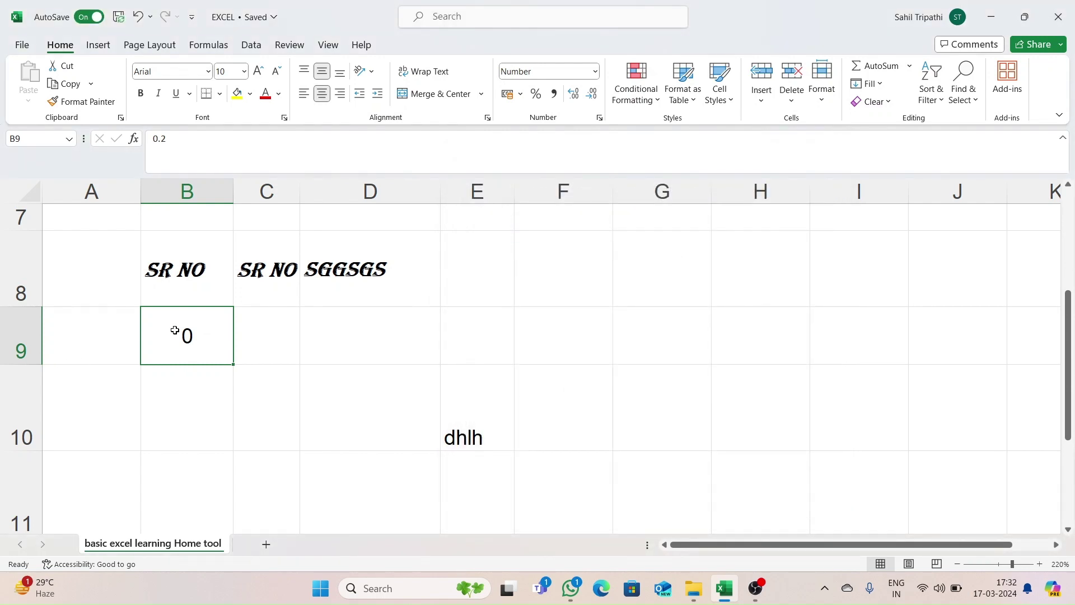
Enter 10 as the value of cell B9, selecting only that cell again to re-enter it.
{"action": "type", "text": "10"}
{"action": "key", "text": "shift+Up"}
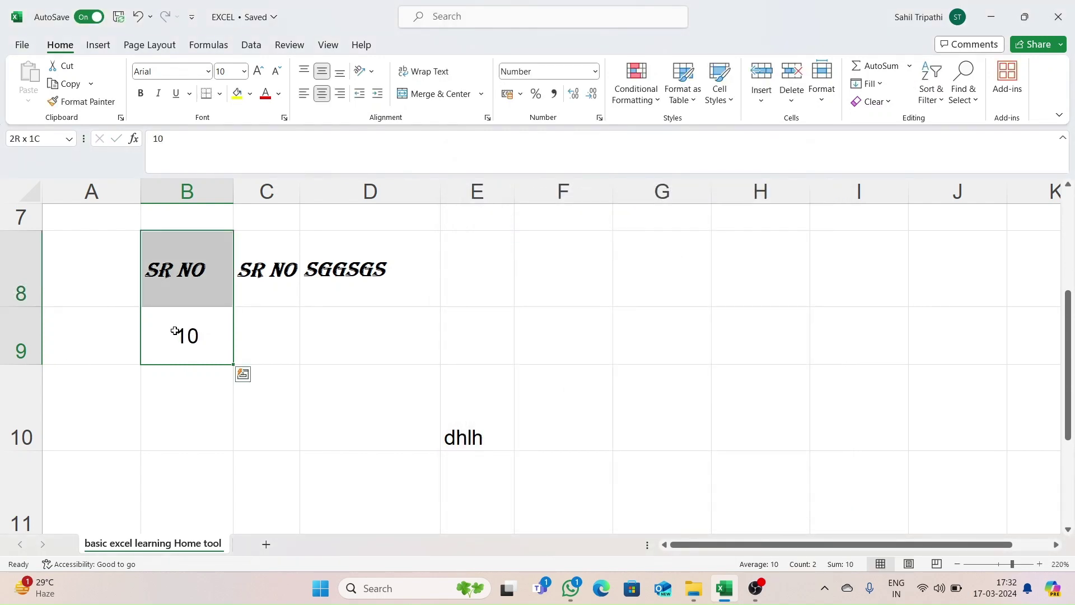
{"action": "left_click", "coordinate": [174, 331]}
{"action": "type", "text": "10"}
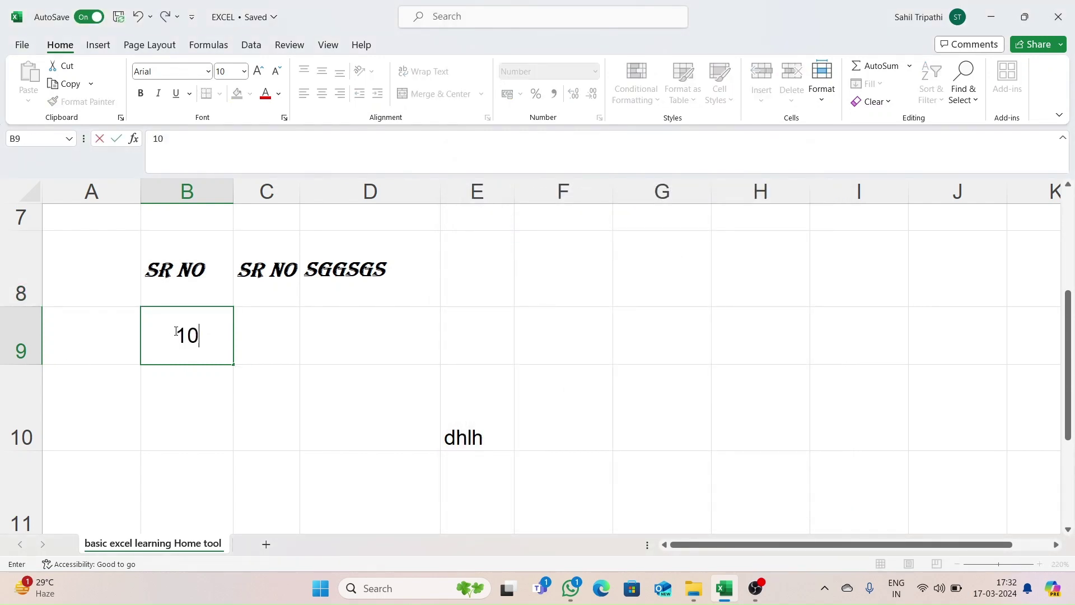
Enter 10:30 in cell B9 and apply the Time number format with the second 13:30 type.
{"action": "type", "text": ":30"}
{"action": "key", "text": "Return"}
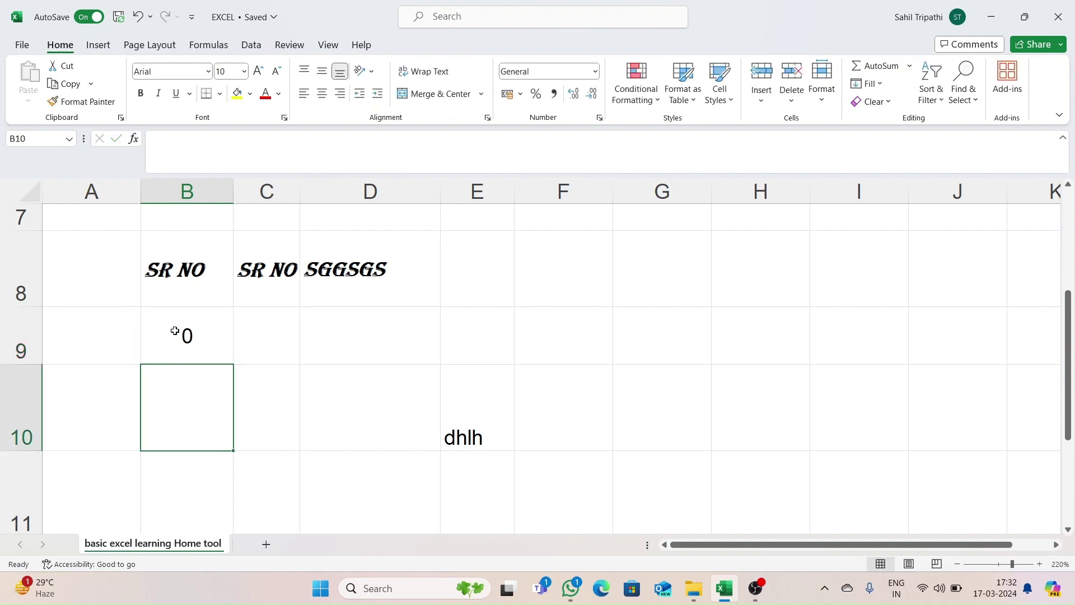
{"action": "left_click", "coordinate": [187, 335]}
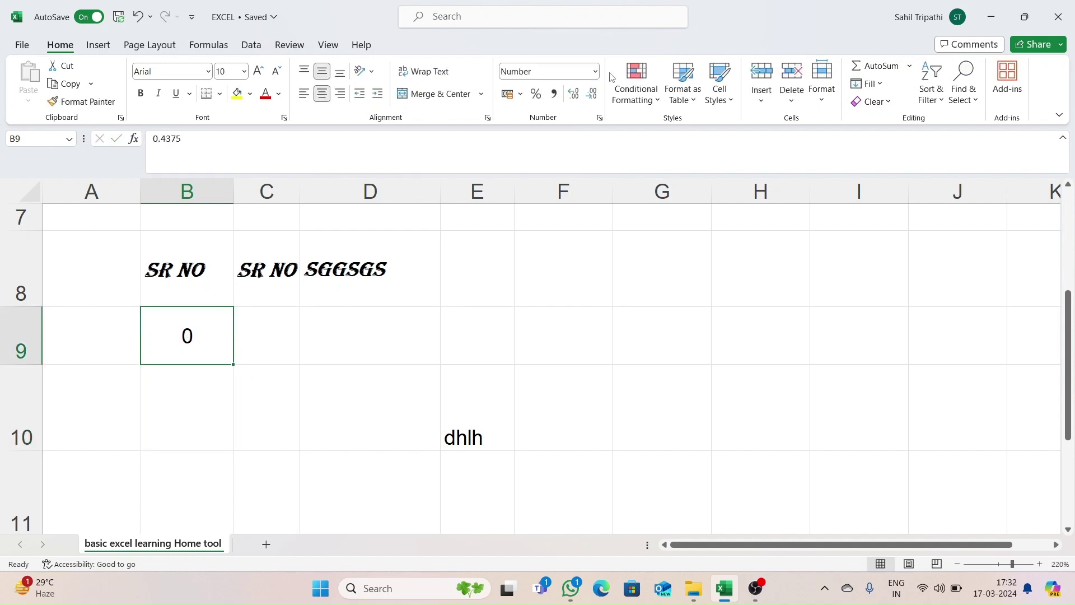
{"action": "left_click", "coordinate": [600, 118]}
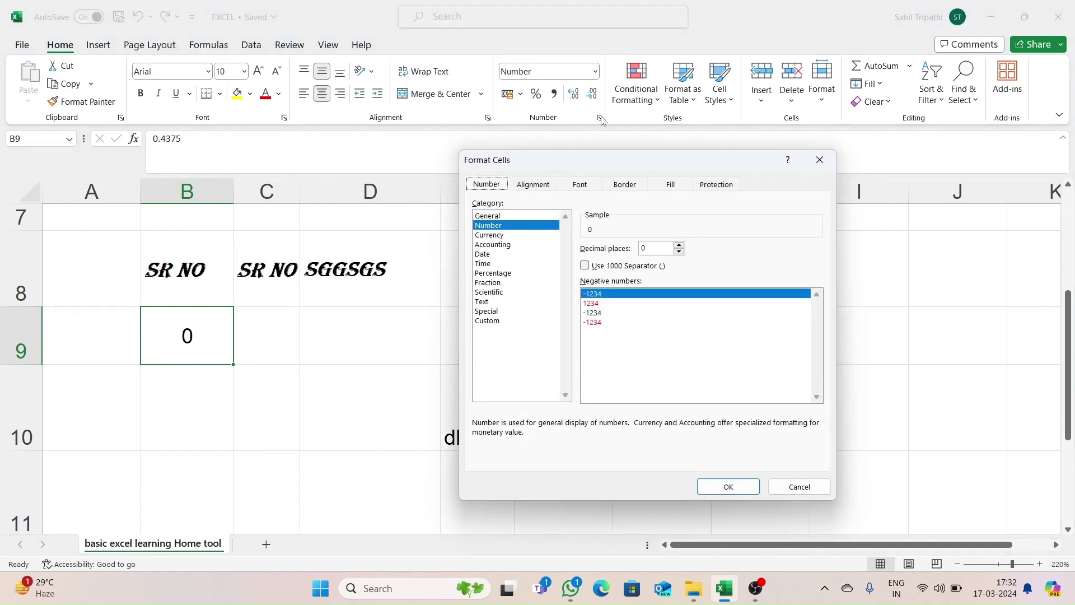
{"action": "left_click", "coordinate": [485, 263]}
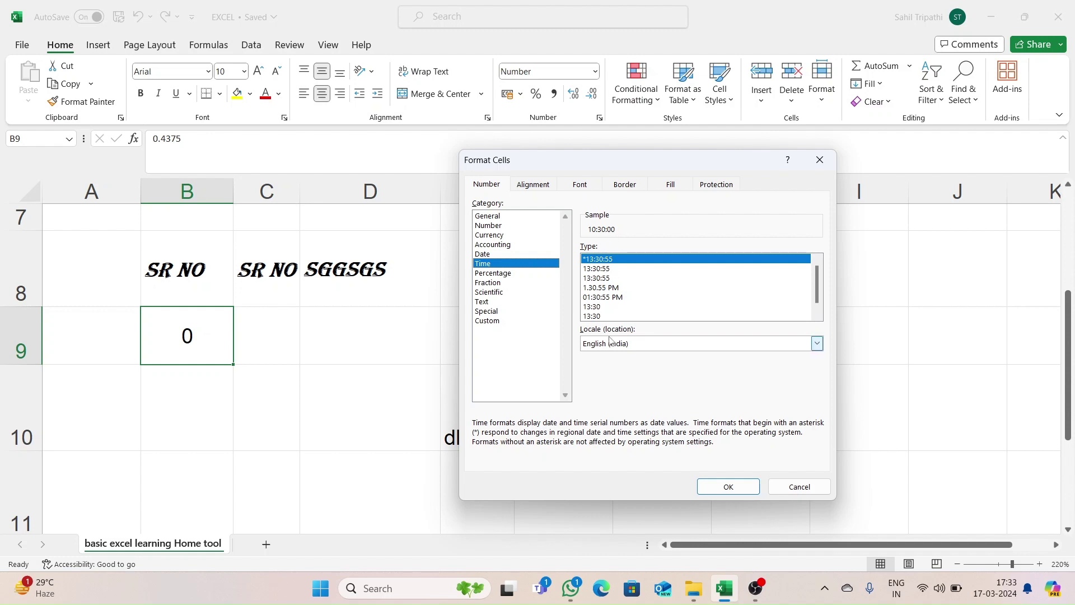
{"action": "left_click", "coordinate": [597, 306]}
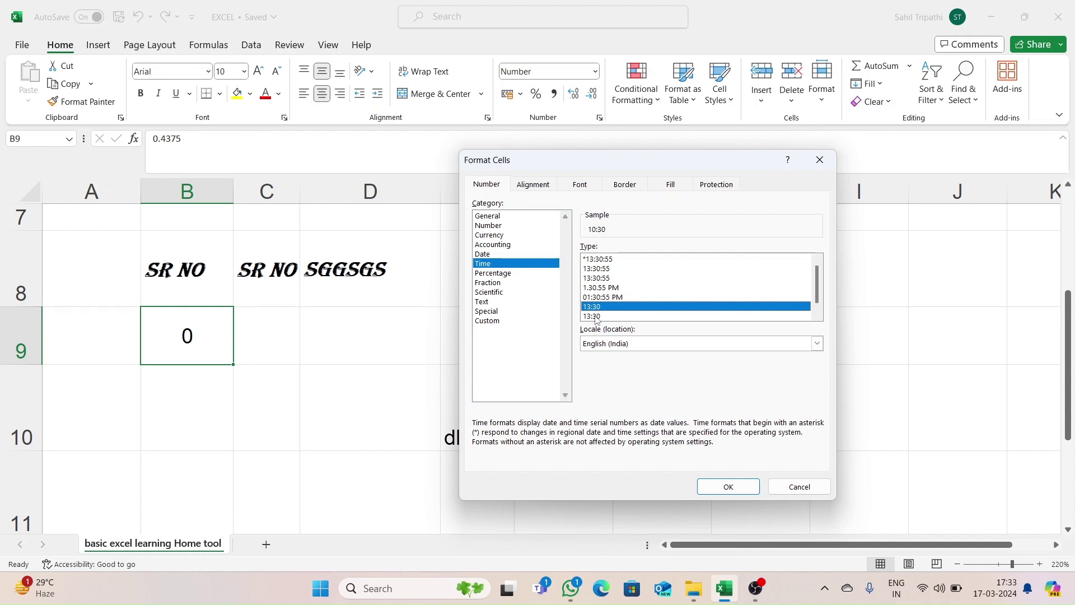
{"action": "left_click", "coordinate": [597, 317]}
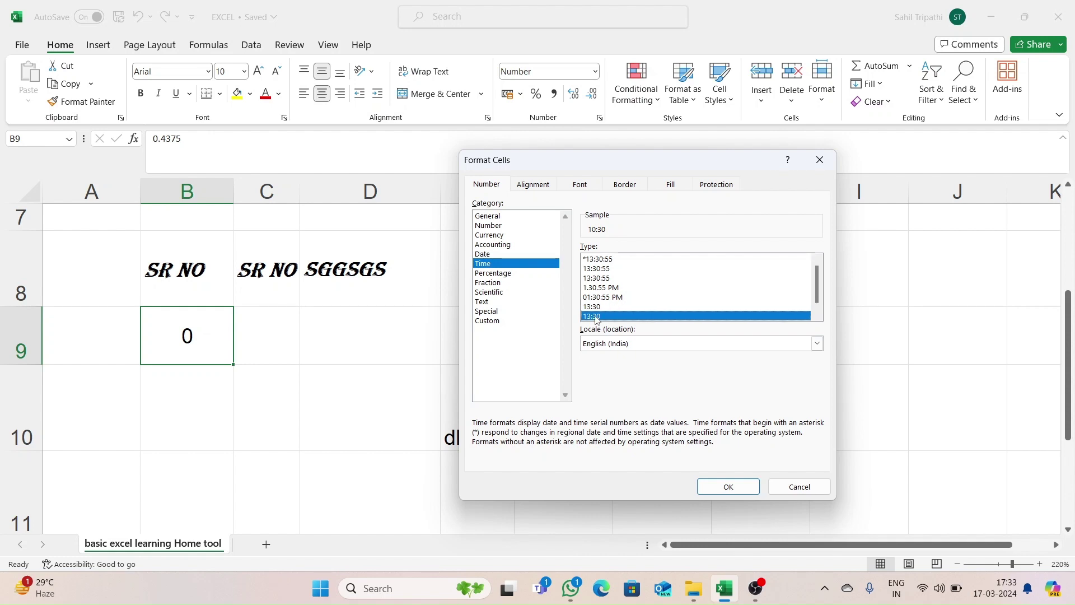
{"action": "left_click", "coordinate": [725, 486]}
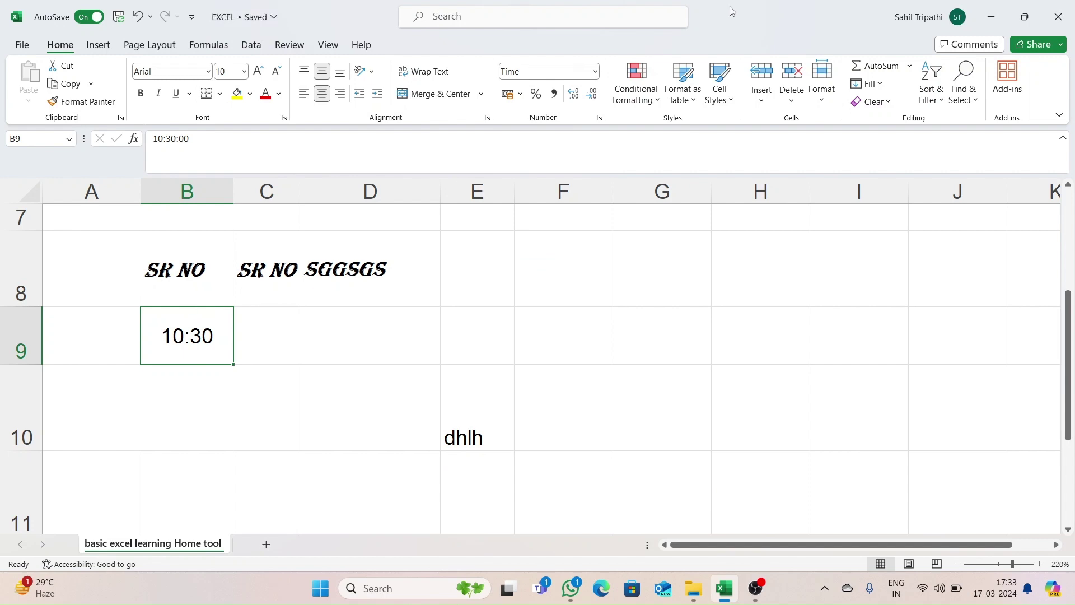
Give cell B9 the custom number format HH:MM:SS.
{"action": "left_click", "coordinate": [599, 117]}
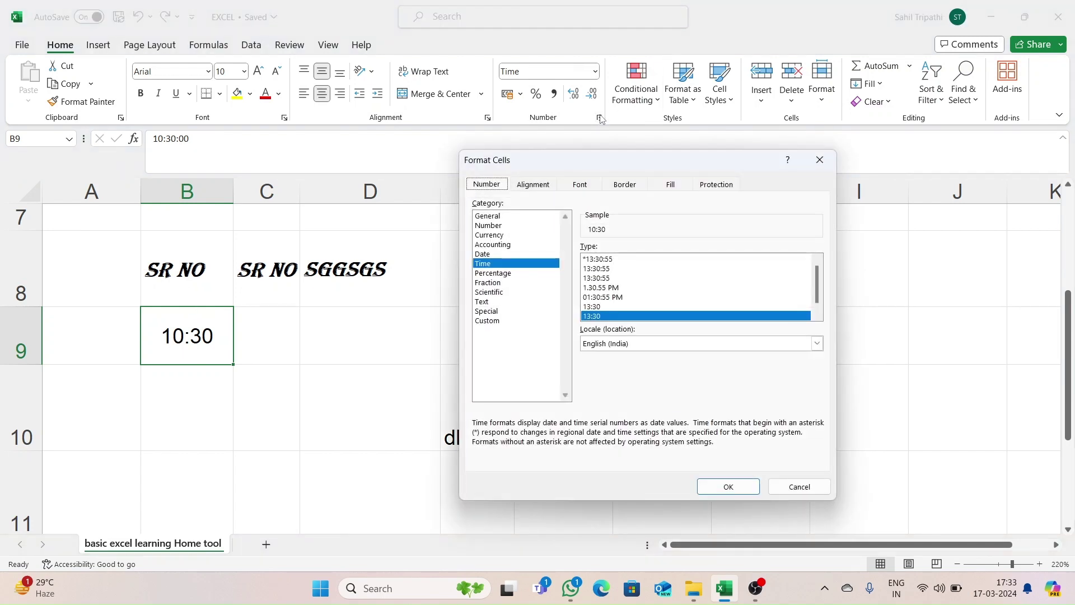
{"action": "left_click", "coordinate": [488, 321]}
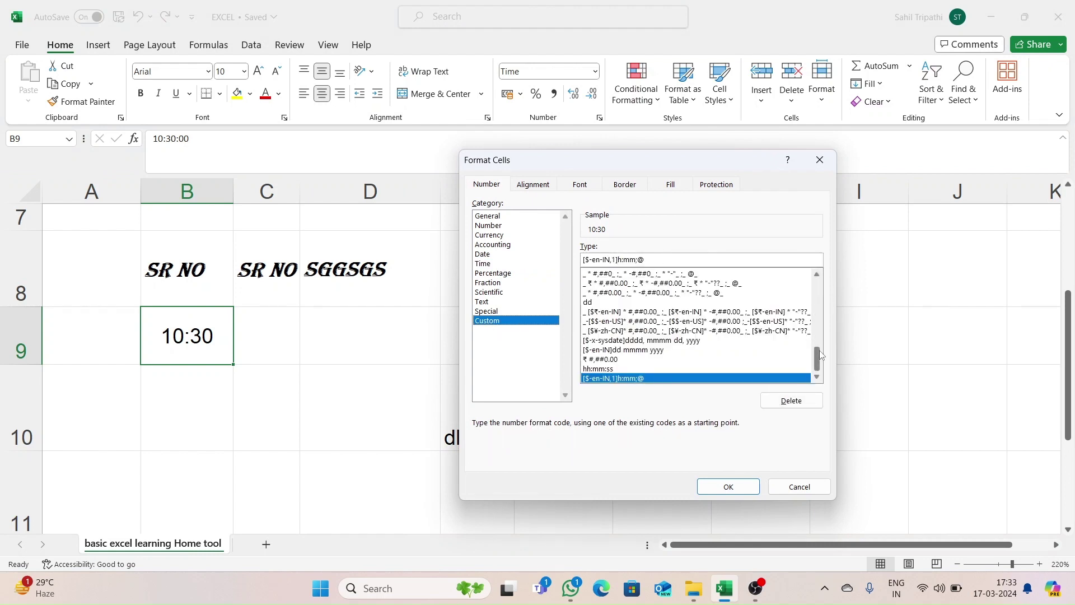
{"action": "left_click", "coordinate": [611, 371]}
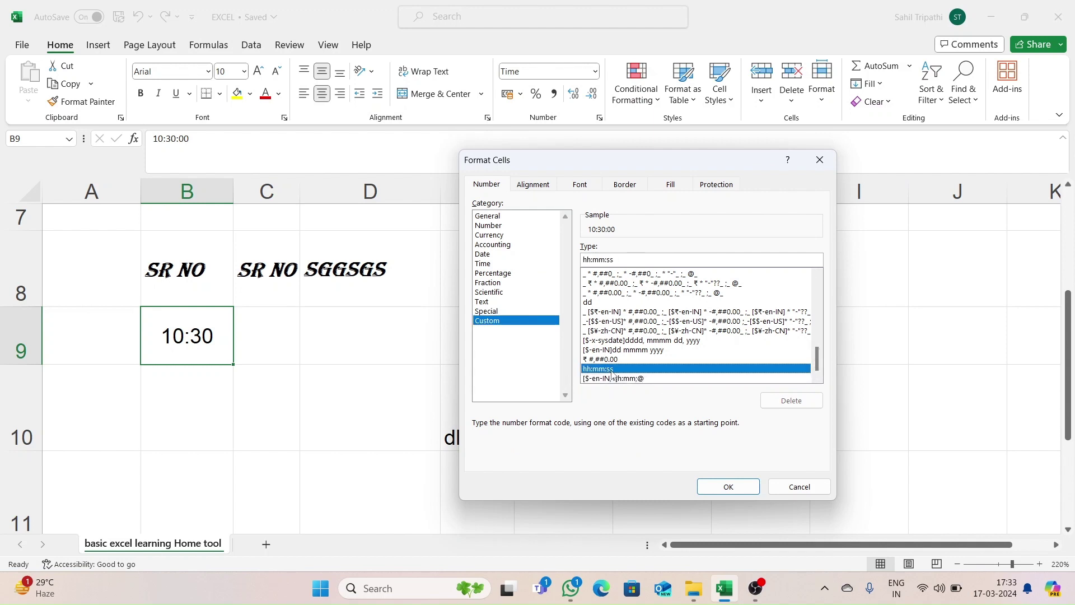
{"action": "left_click_drag", "start_coordinate": [623, 259], "coordinate": [478, 254]}
{"action": "type", "text": "H"}
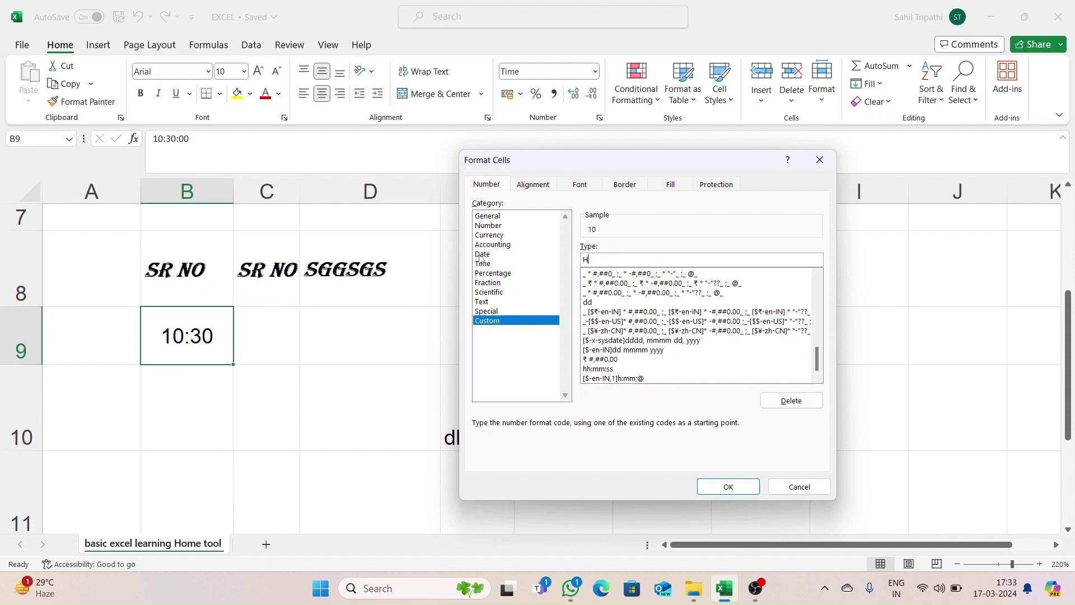
{"action": "type", "text": "H:MM:SS"}
{"action": "left_click", "coordinate": [716, 494]}
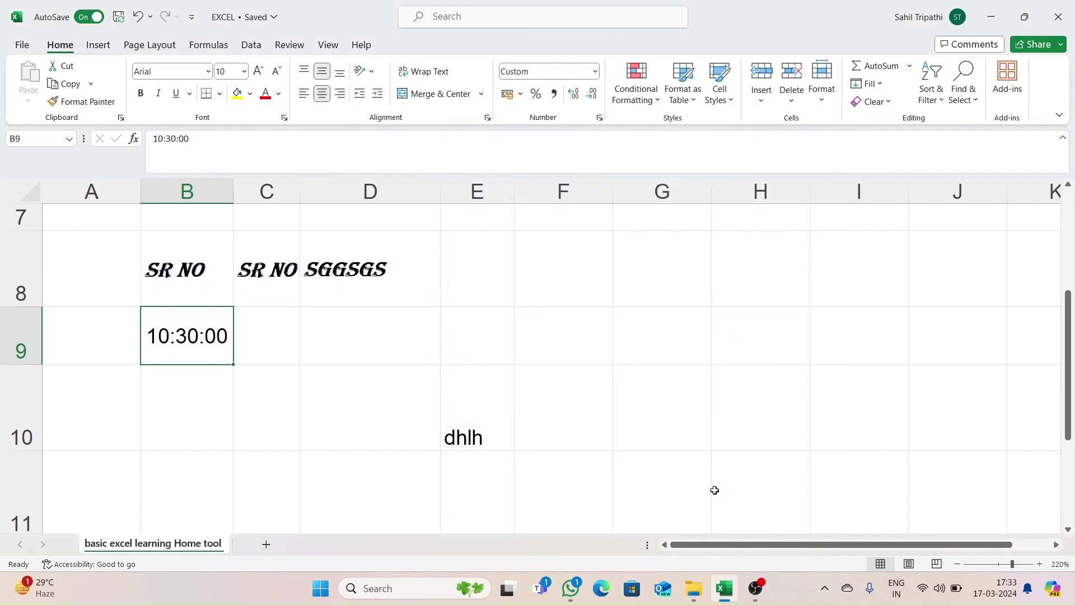
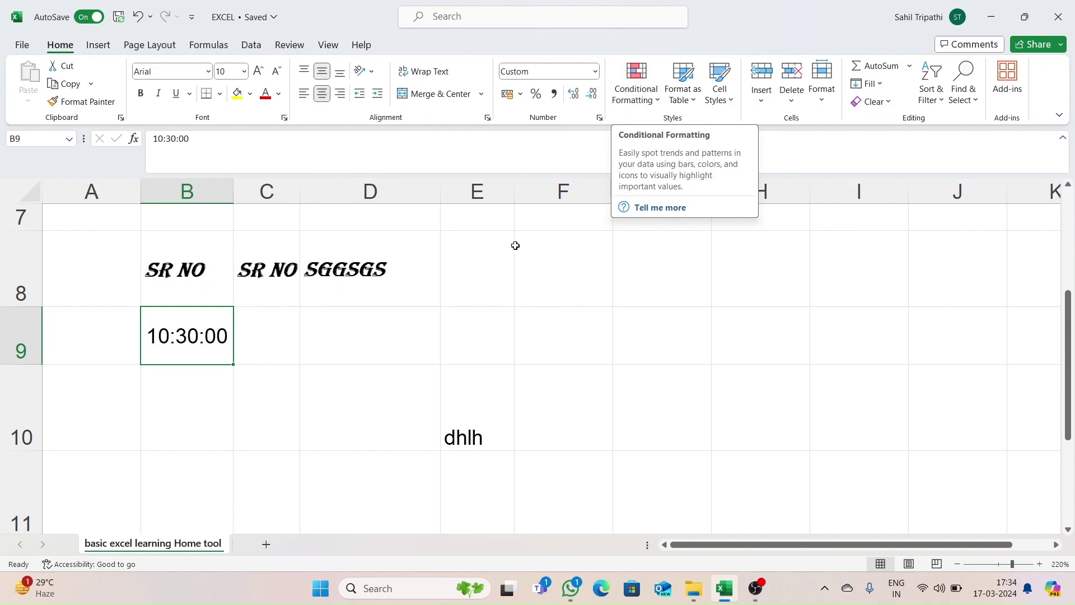
{"action": "left_click", "coordinate": [516, 265]}
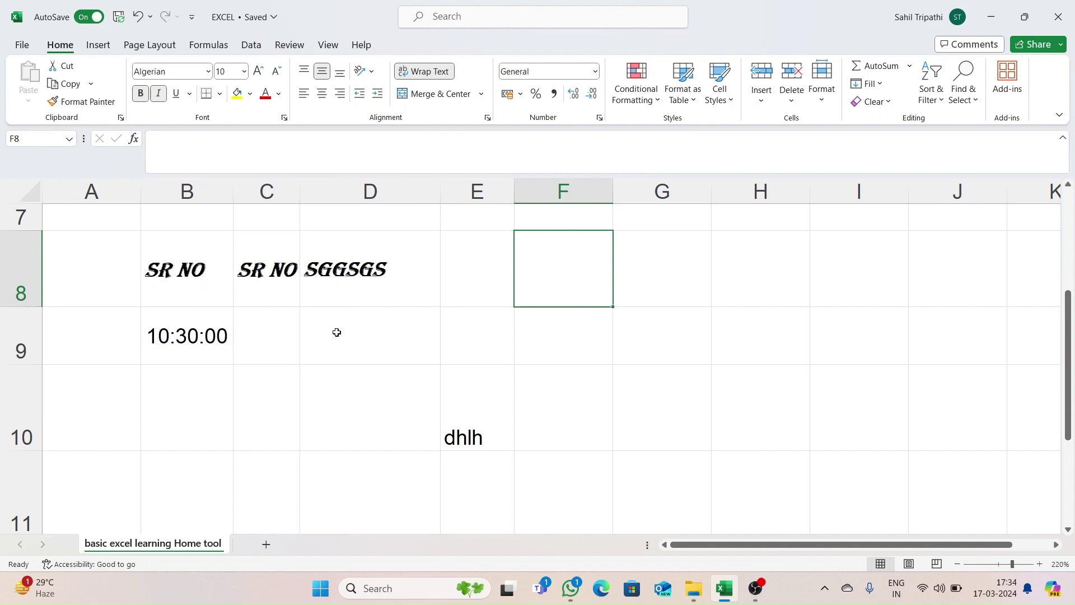
{"action": "left_click", "coordinate": [654, 102]}
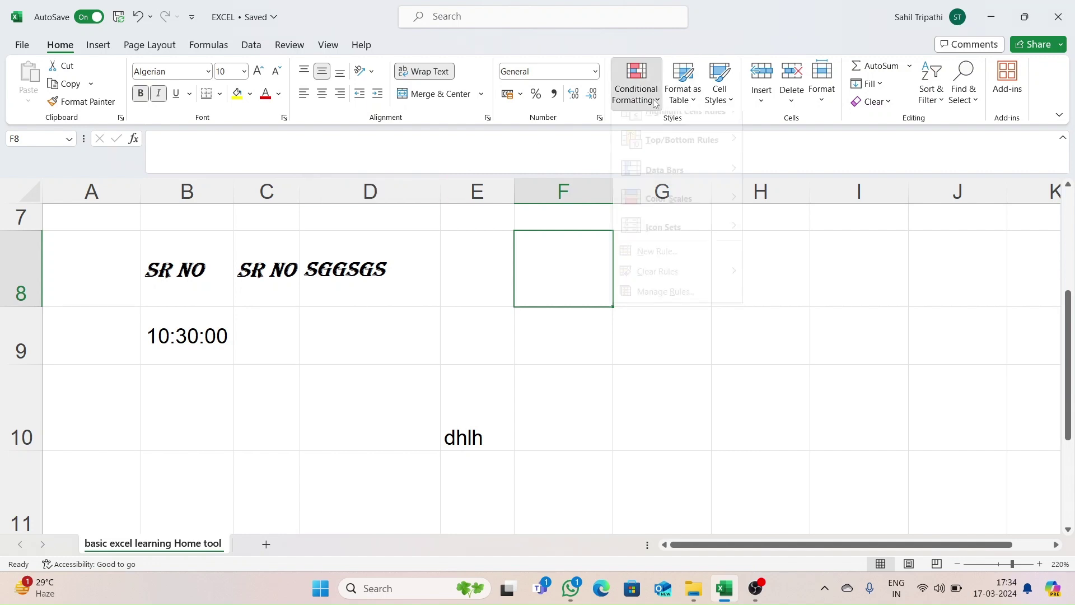
{"action": "mouse_move", "coordinate": [686, 137]}
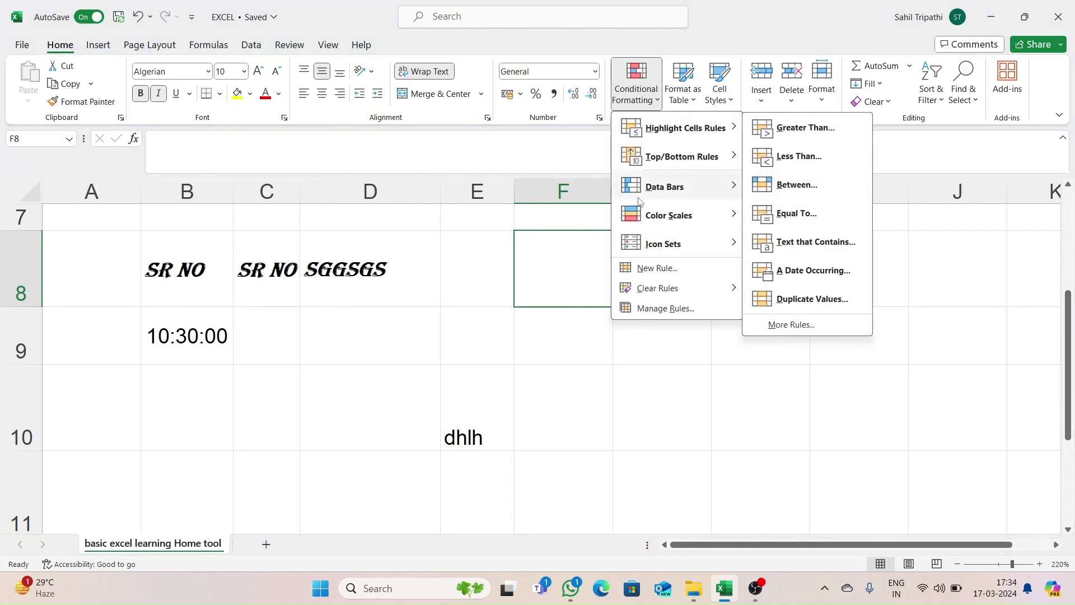
{"action": "left_click", "coordinate": [496, 329]}
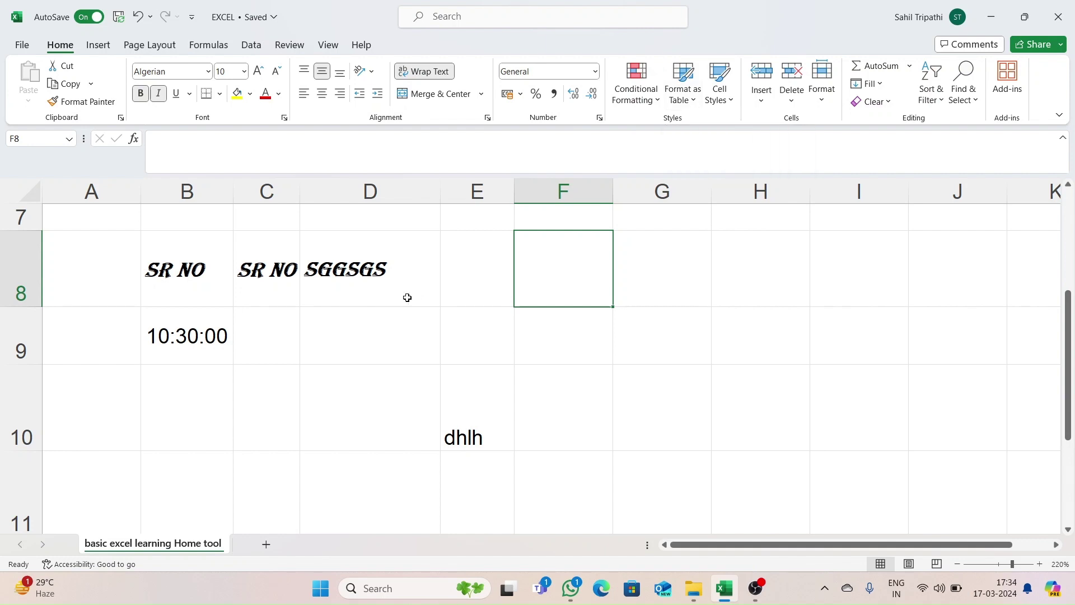
Replace the time in cell B9 with 1 and set the cell's number format to General.
{"action": "left_click", "coordinate": [224, 336]}
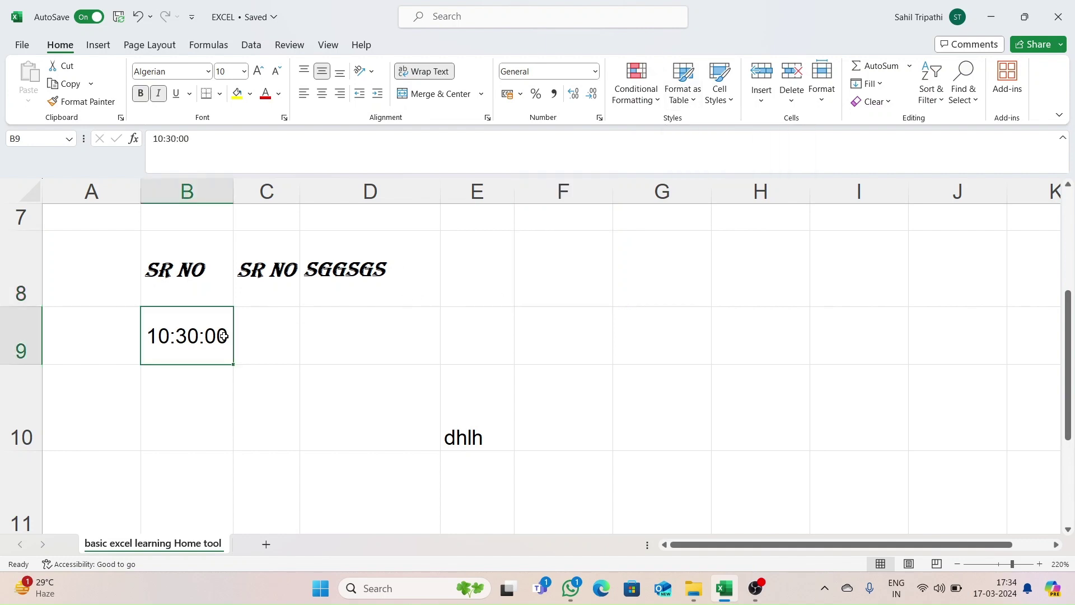
{"action": "type", "text": "0"}
{"action": "key", "text": "Return"}
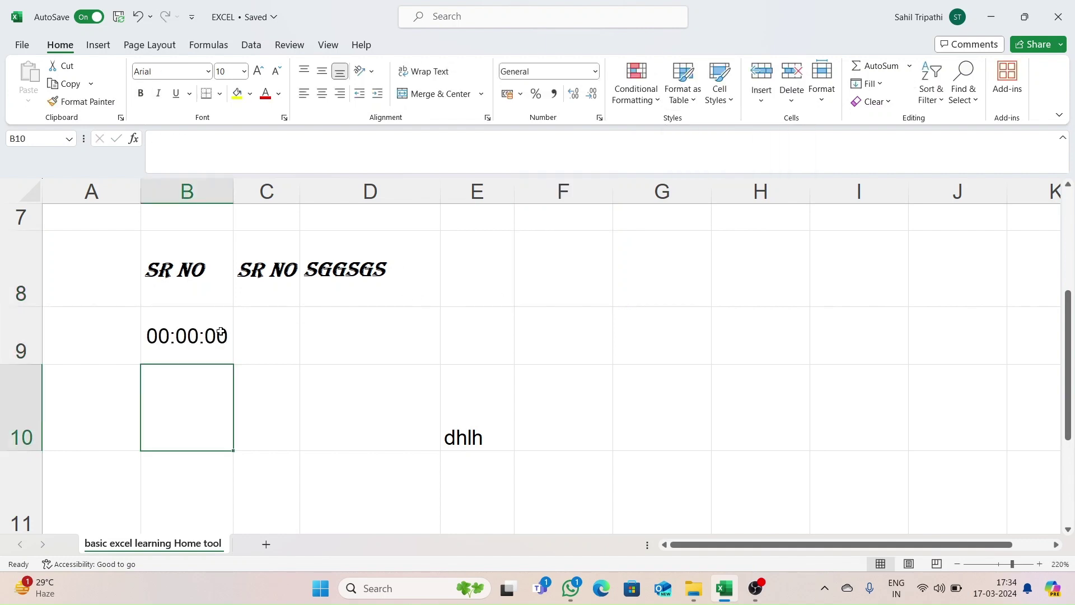
{"action": "left_click", "coordinate": [224, 336]}
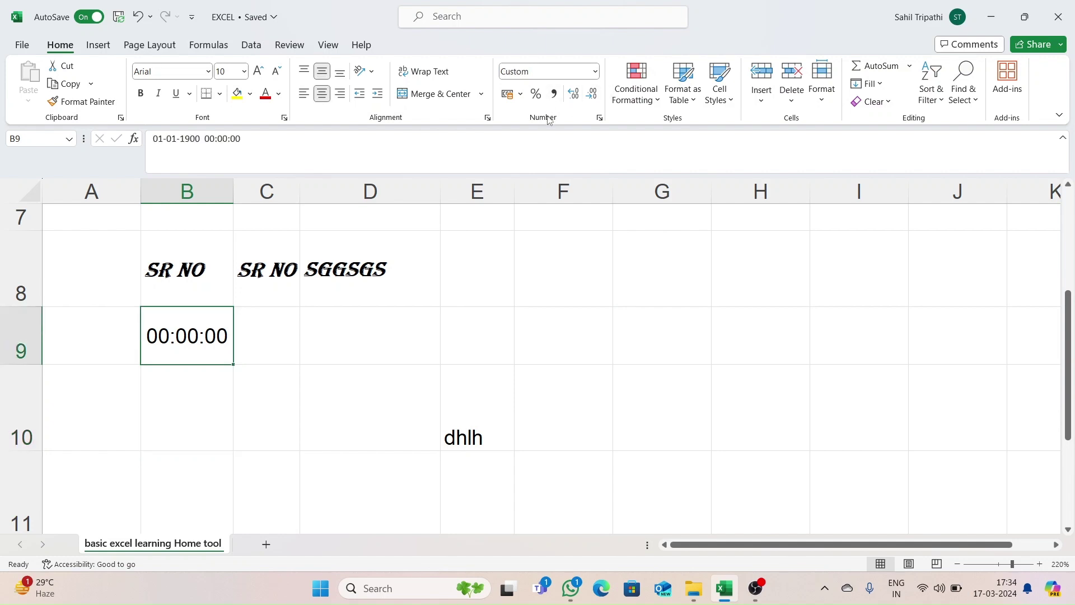
{"action": "left_click", "coordinate": [599, 117]}
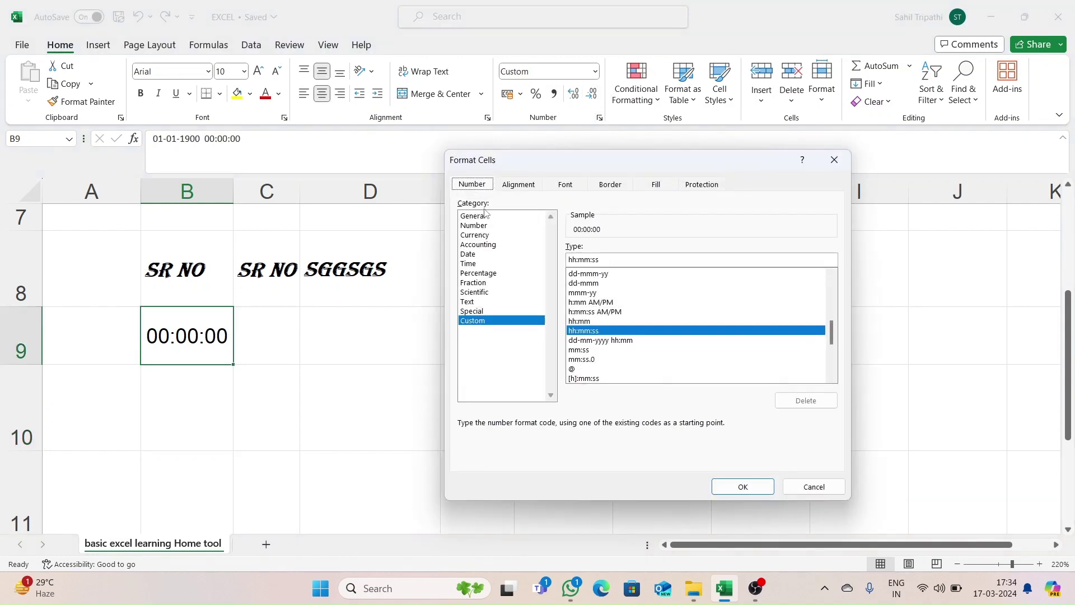
{"action": "left_click", "coordinate": [480, 216]}
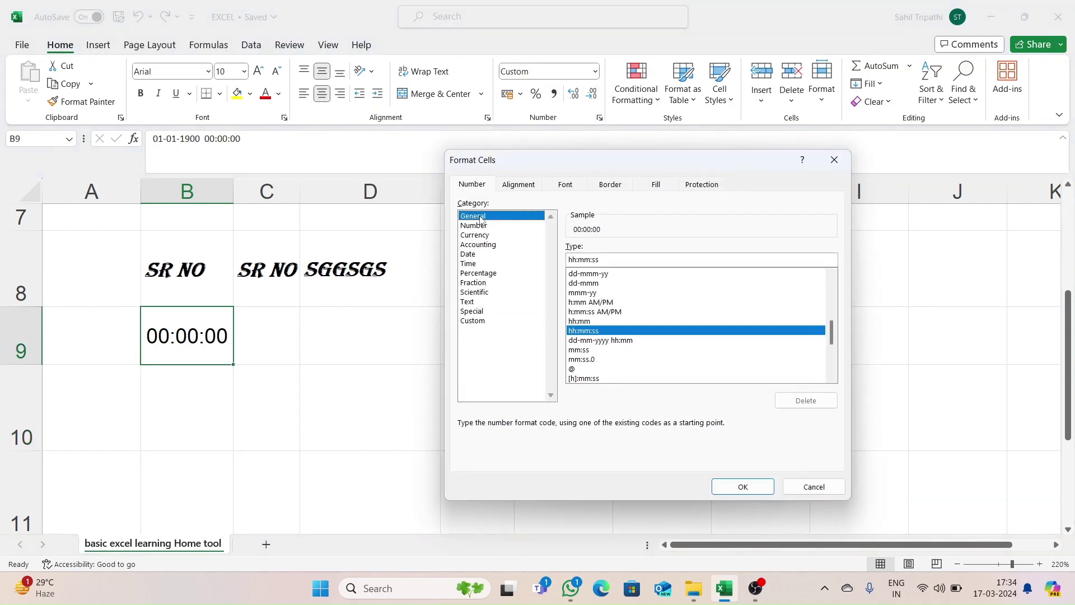
{"action": "left_click", "coordinate": [742, 487]}
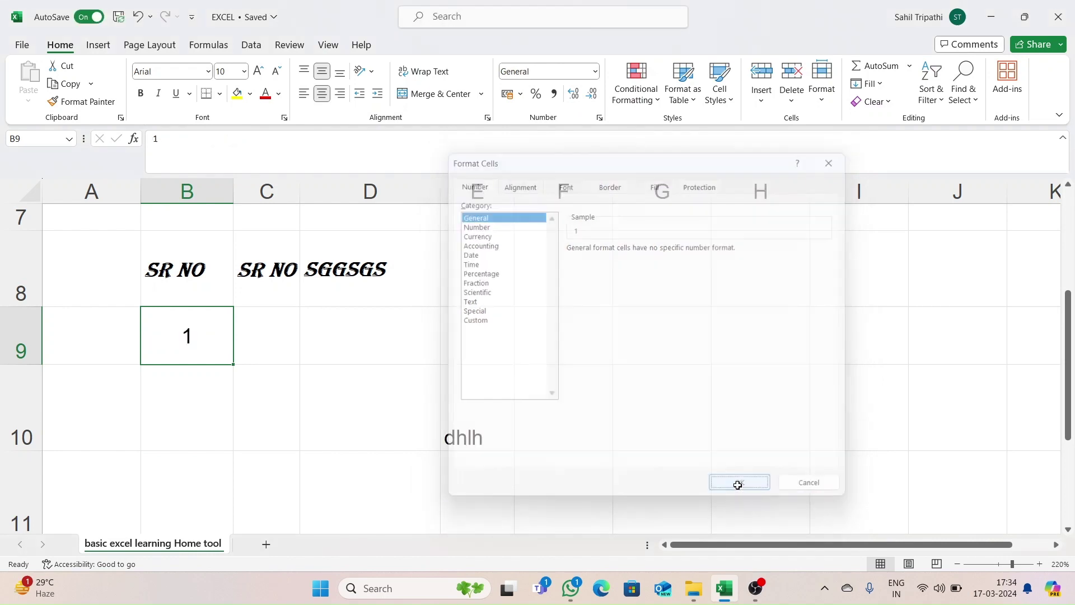
Replace the heading in cell C8 with GHEJFG.
{"action": "left_click", "coordinate": [259, 280]}
{"action": "type", "text": "GHEJFG"}
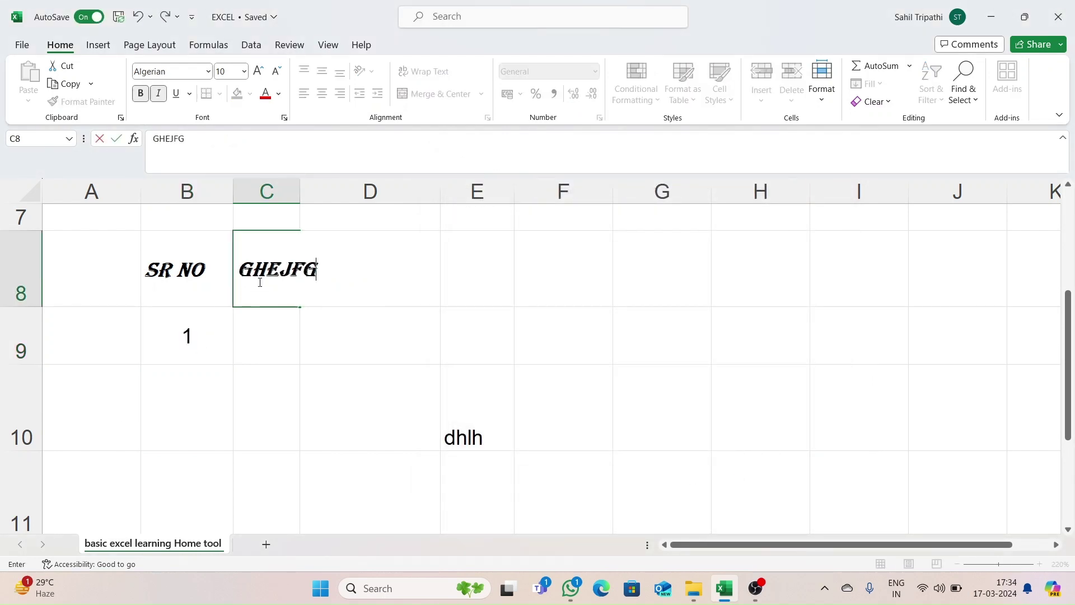
{"action": "key", "text": "Tab"}
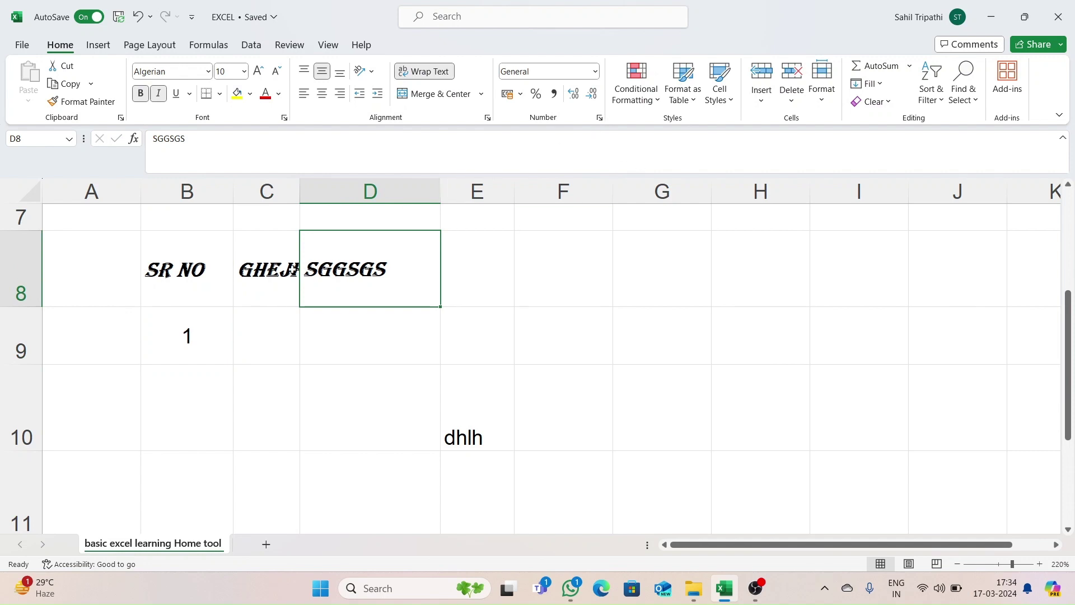
Format the range B8:D9 as a table with headers, using the first gray style of the Light group.
{"action": "left_click", "coordinate": [192, 288]}
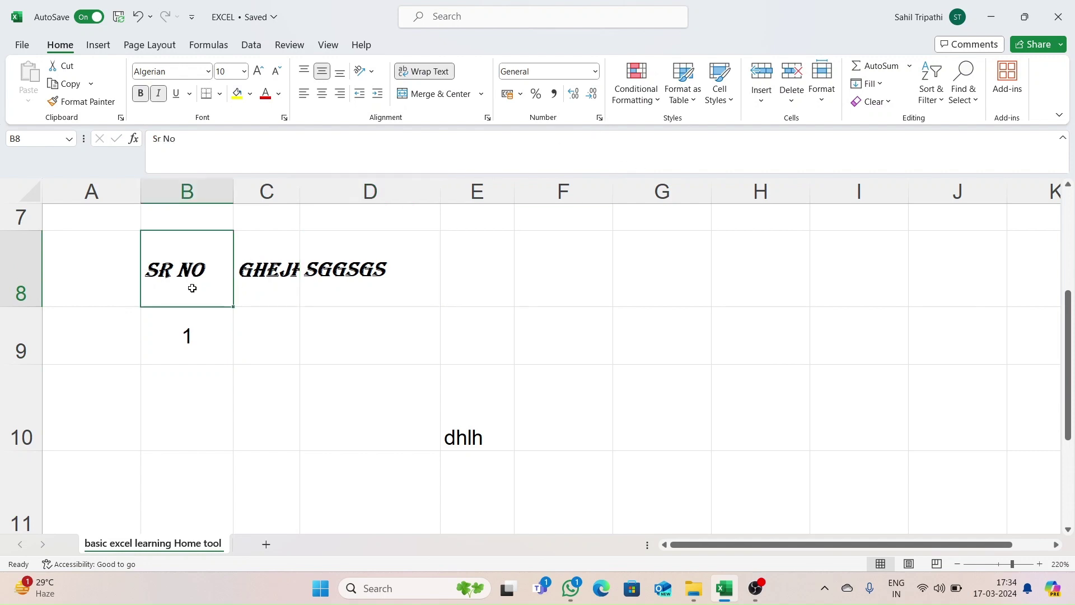
{"action": "left_click_drag", "start_coordinate": [192, 288], "coordinate": [343, 338]}
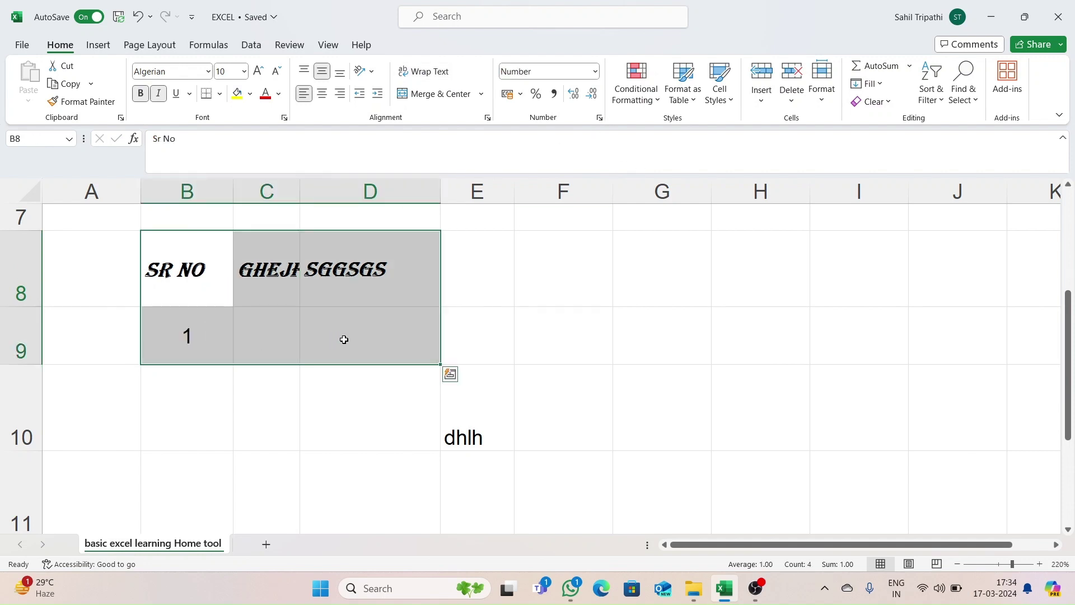
{"action": "left_click", "coordinate": [693, 101]}
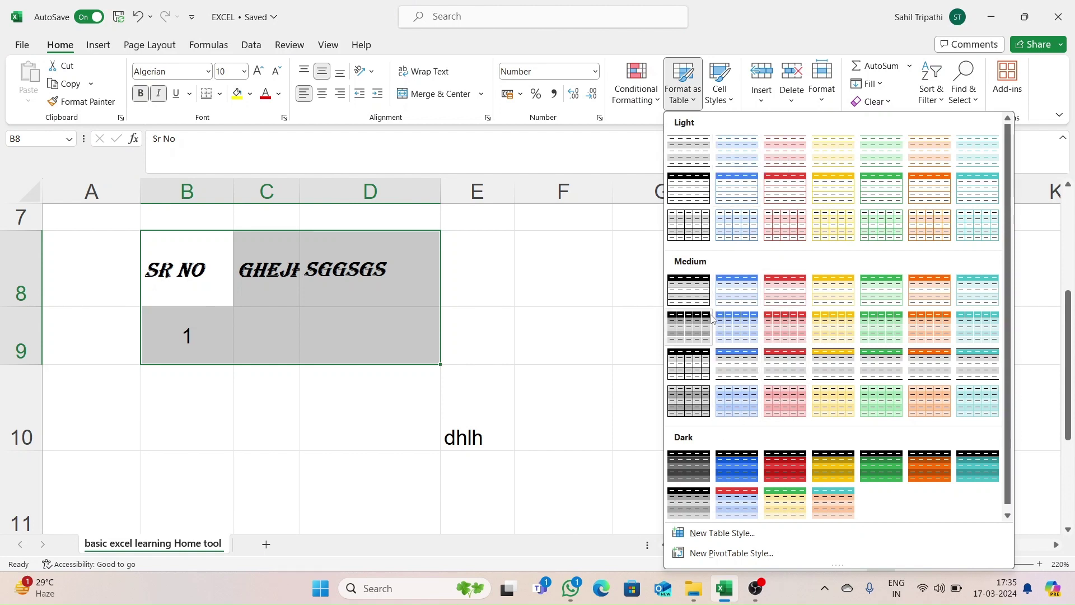
{"action": "left_click", "coordinate": [699, 149]}
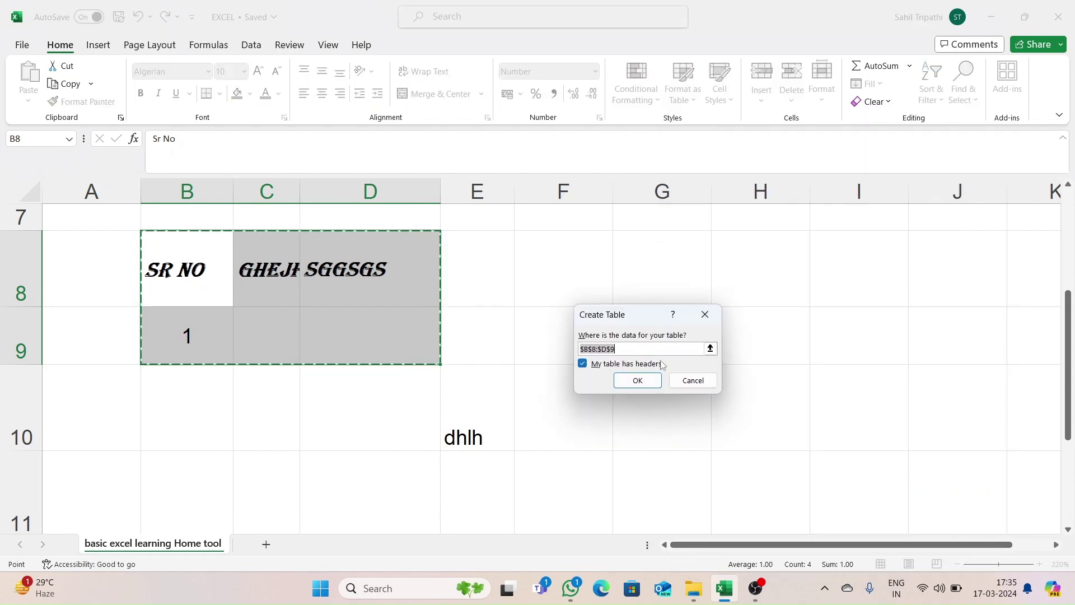
{"action": "left_click", "coordinate": [638, 380]}
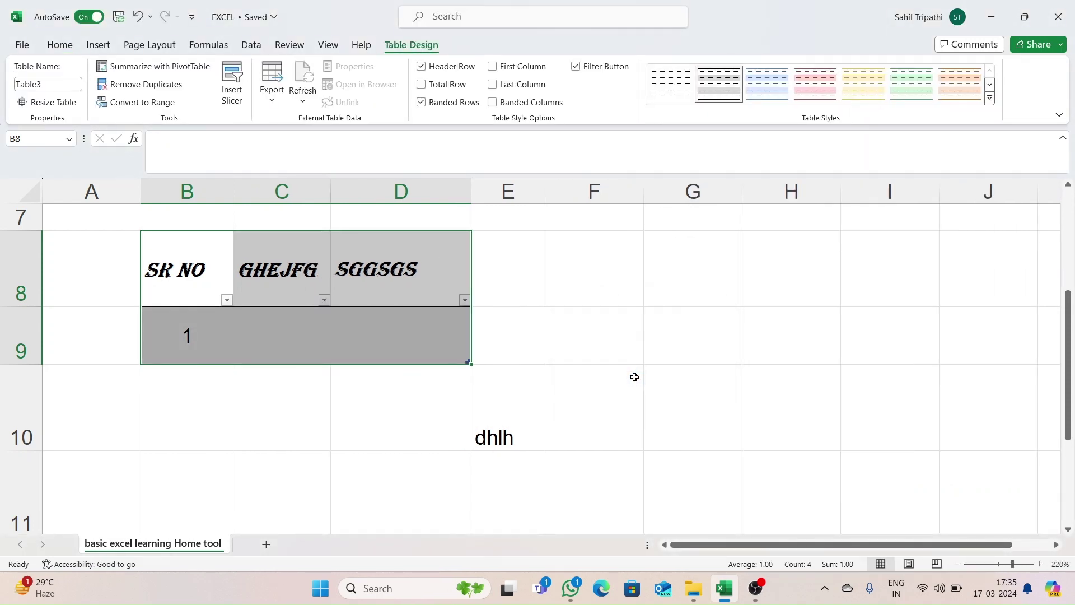
{"action": "left_click", "coordinate": [771, 302]}
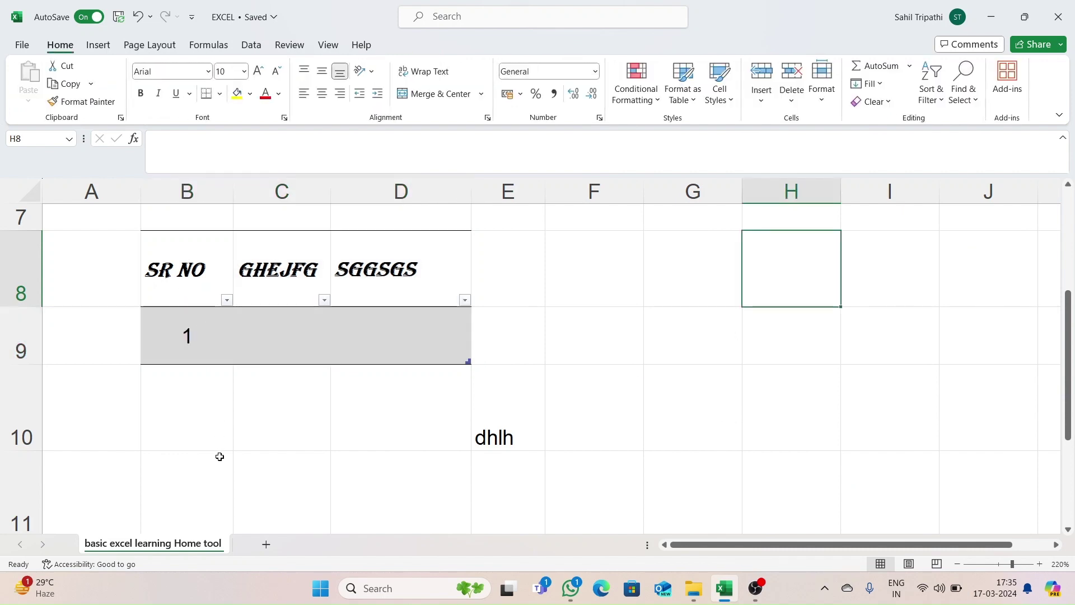
Undo the table formatting of the range B8:D9.
{"action": "left_click", "coordinate": [213, 350]}
{"action": "left_click_drag", "start_coordinate": [186, 292], "coordinate": [373, 408]}
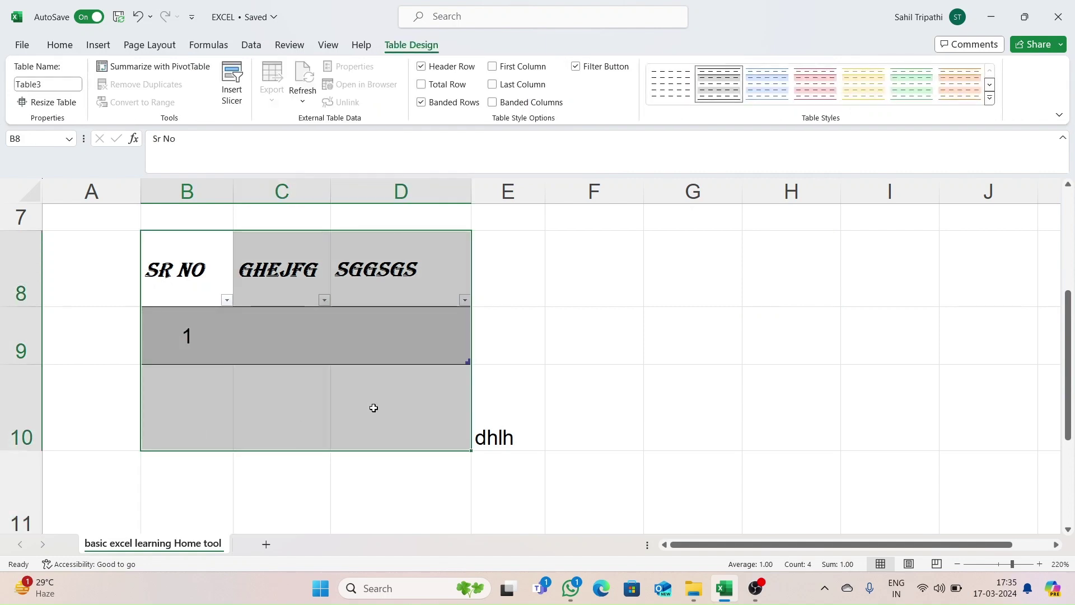
{"action": "key", "text": "ctrl+z"}
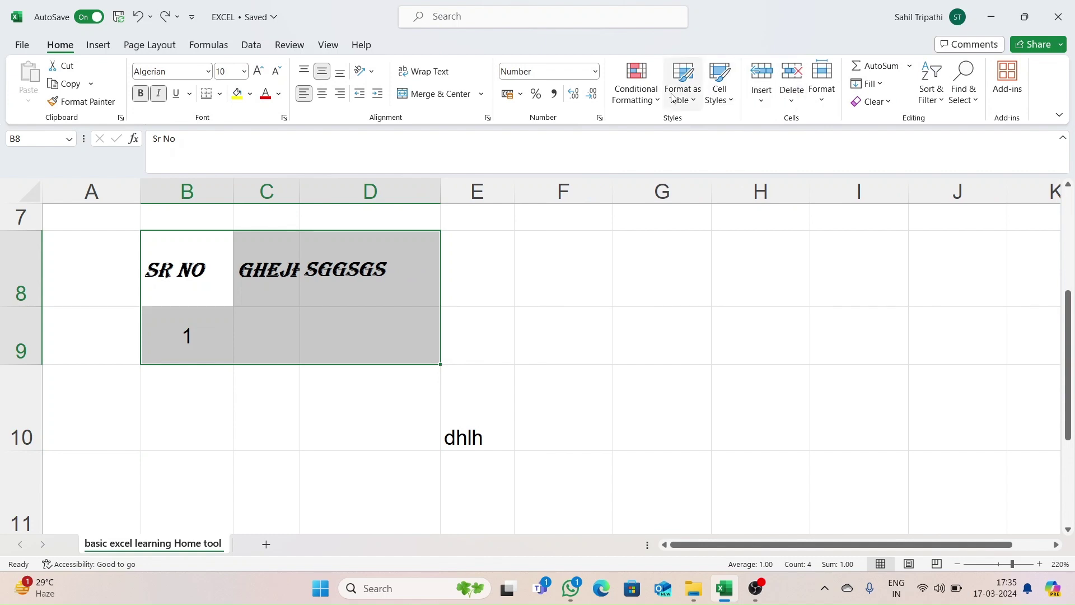
Format the range B8:D9 as a table with headers, using the red style in the Medium group's second row, and undo it.
{"action": "left_click", "coordinate": [691, 104]}
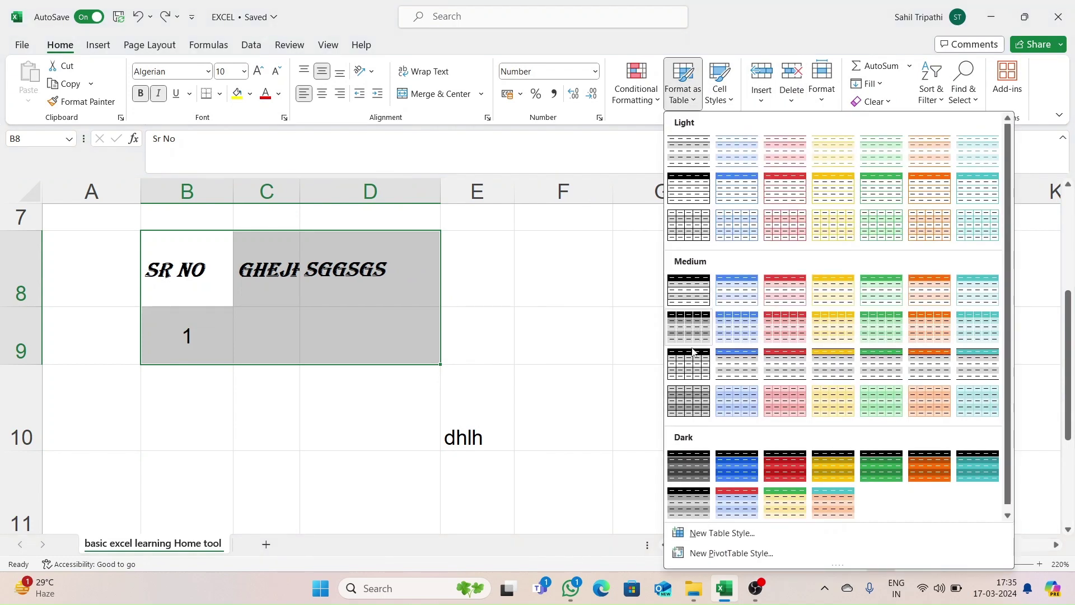
{"action": "left_click", "coordinate": [784, 331]}
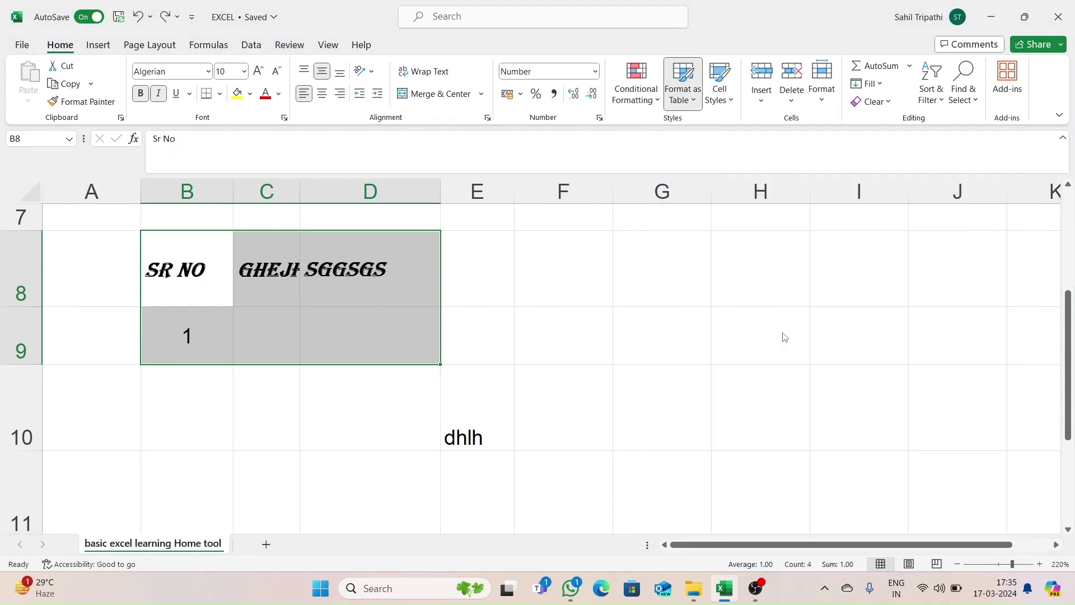
{"action": "left_click", "coordinate": [644, 382]}
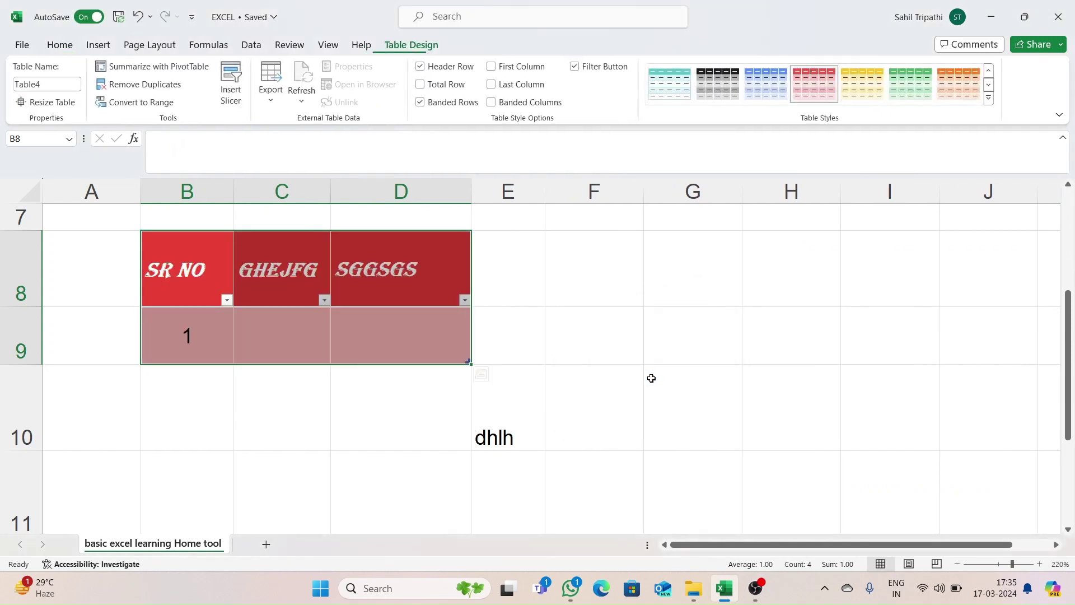
{"action": "left_click", "coordinate": [627, 353]}
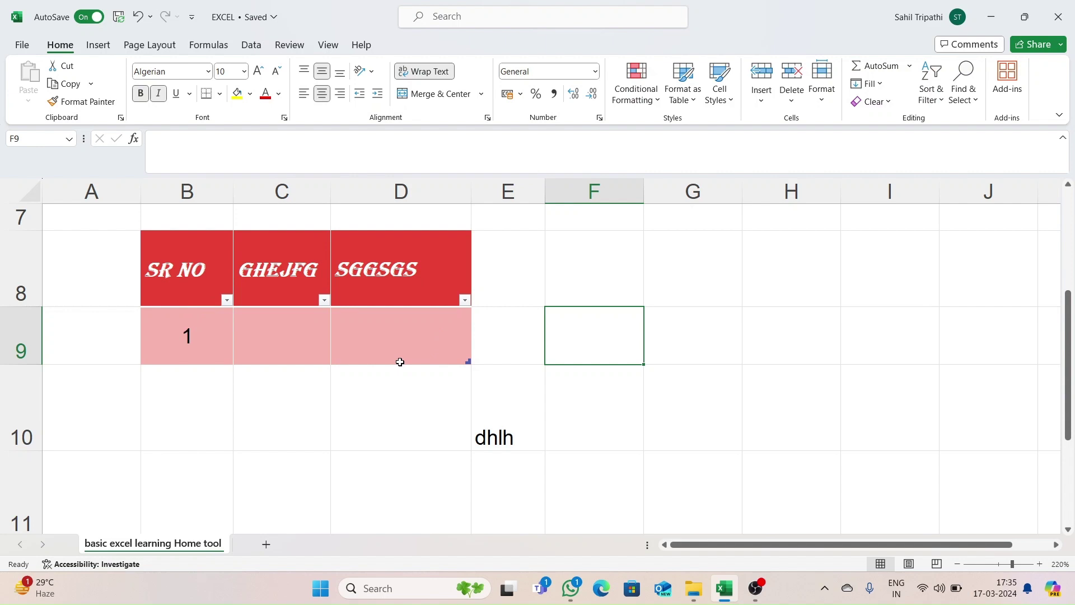
{"action": "key", "text": "ctrl+z"}
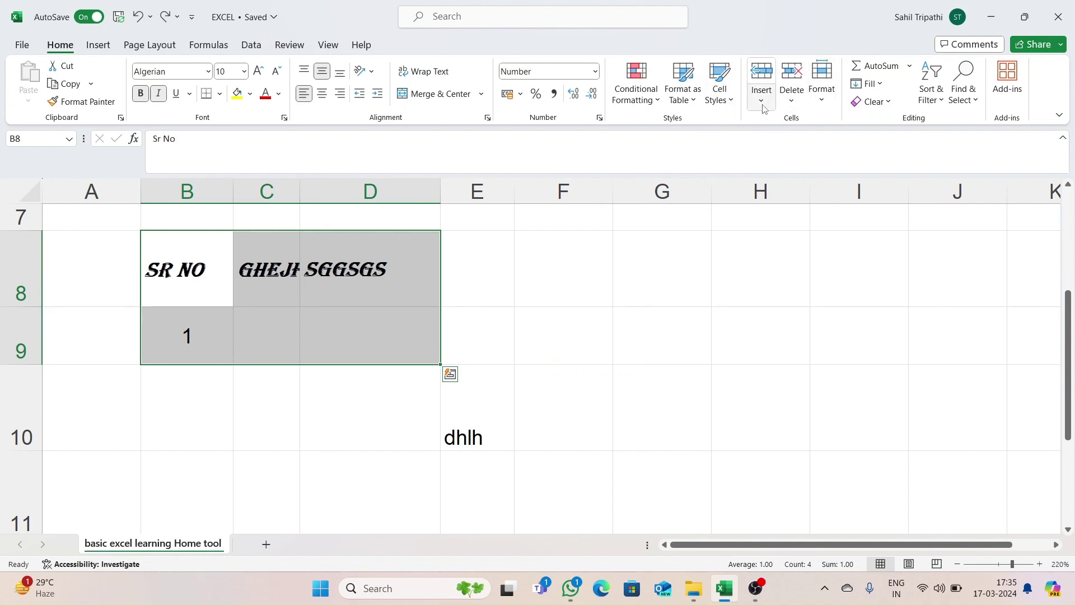
Format the range B8:D9 as a table with headers, using the blue style in the Dark group's first row, and undo it.
{"action": "left_click", "coordinate": [682, 98]}
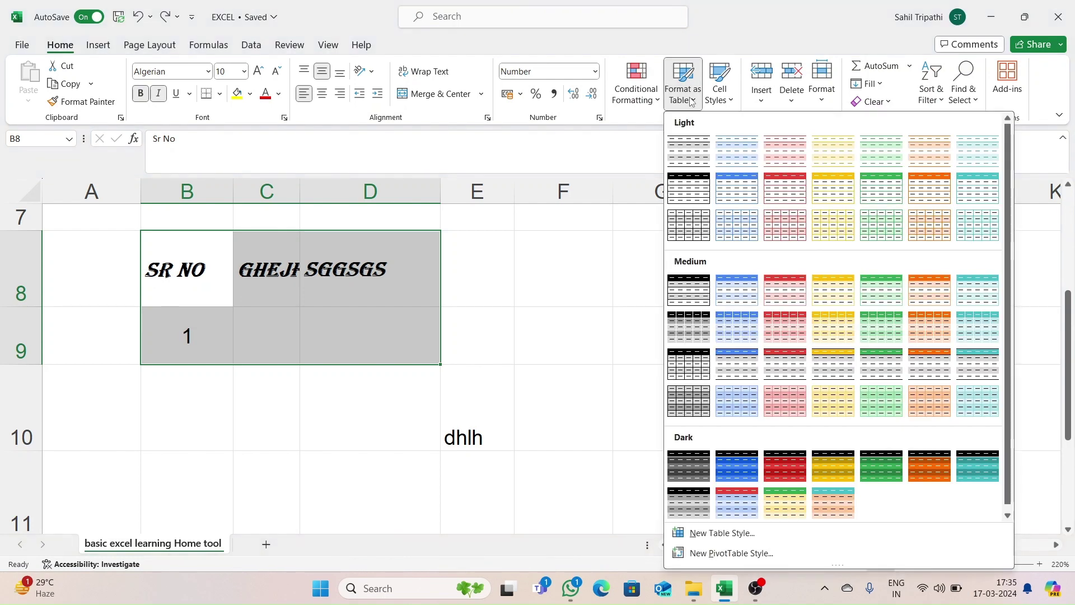
{"action": "left_click", "coordinate": [739, 464]}
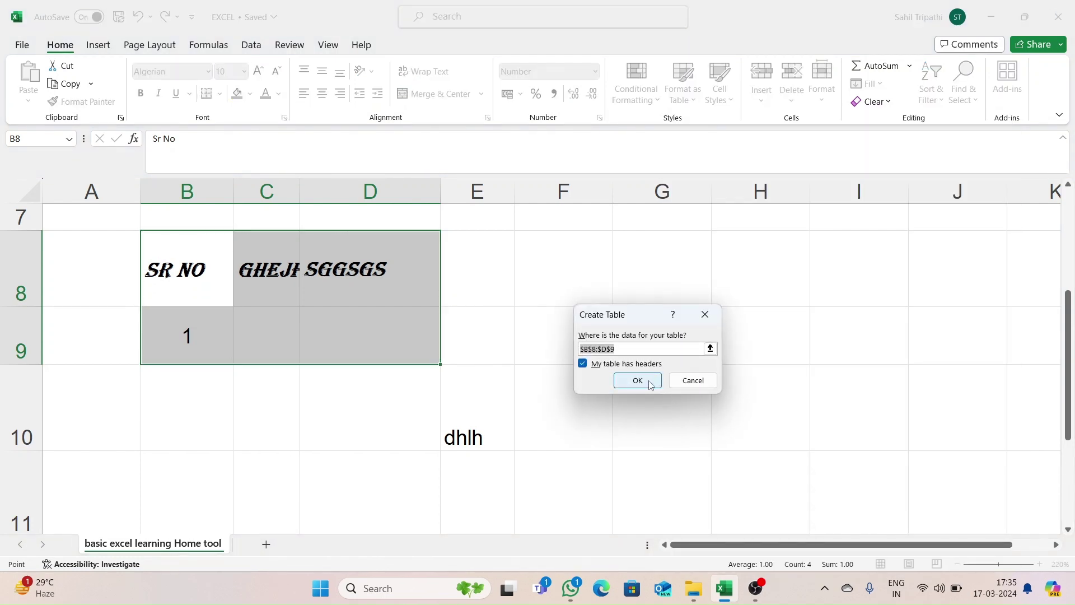
{"action": "left_click", "coordinate": [637, 380]}
{"action": "left_click", "coordinate": [619, 322]}
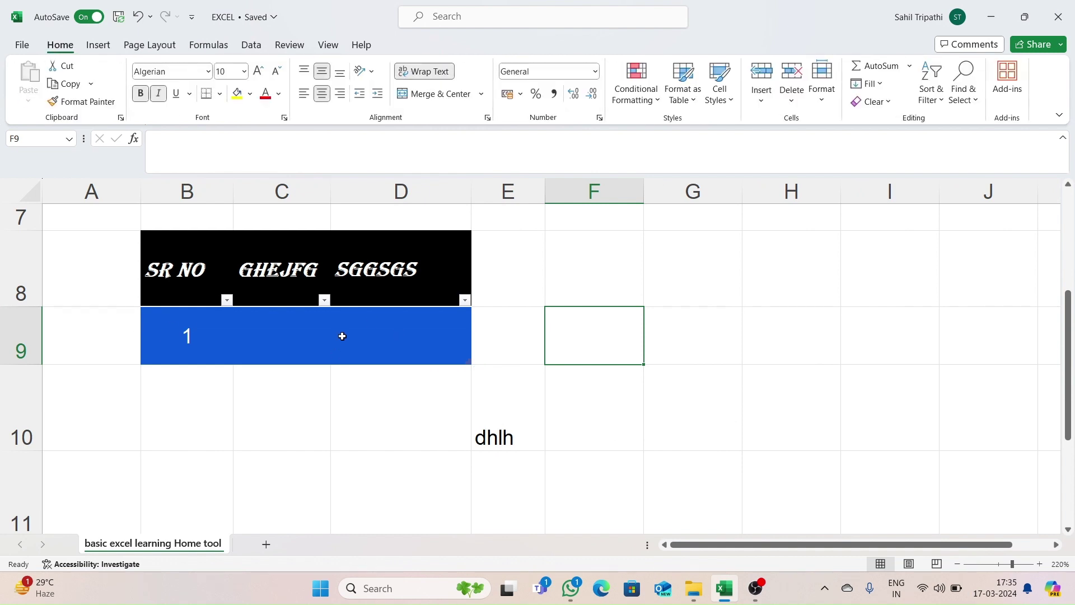
{"action": "key", "text": "ctrl+z"}
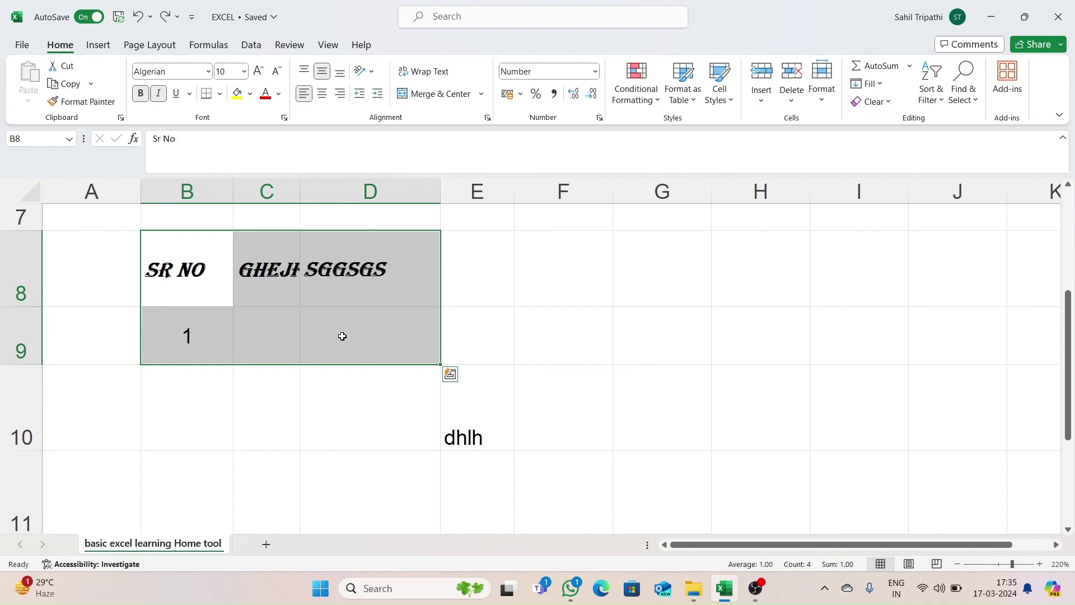
{"action": "left_click", "coordinate": [433, 393]}
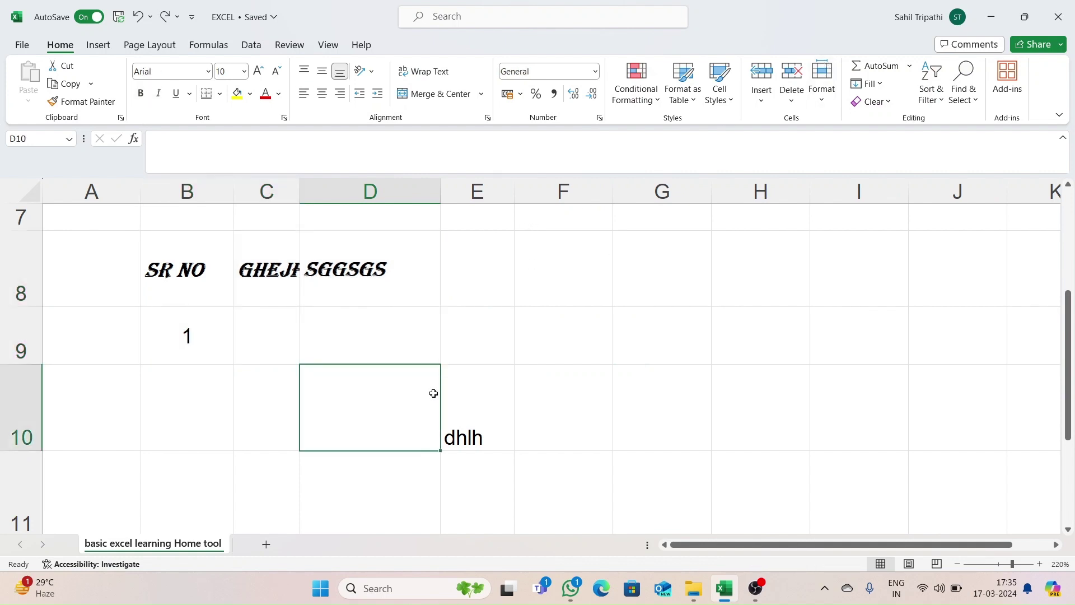
Apply the Neutral cell style to the Sr No heading in cell B8, and undo it.
{"action": "left_click", "coordinate": [203, 241]}
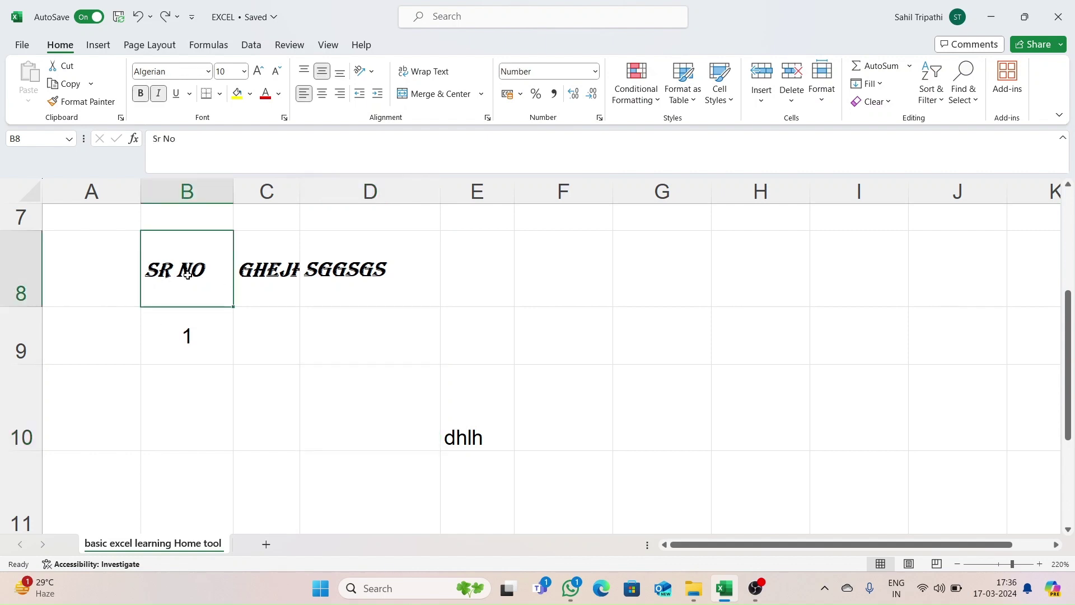
{"action": "left_click", "coordinate": [734, 99]}
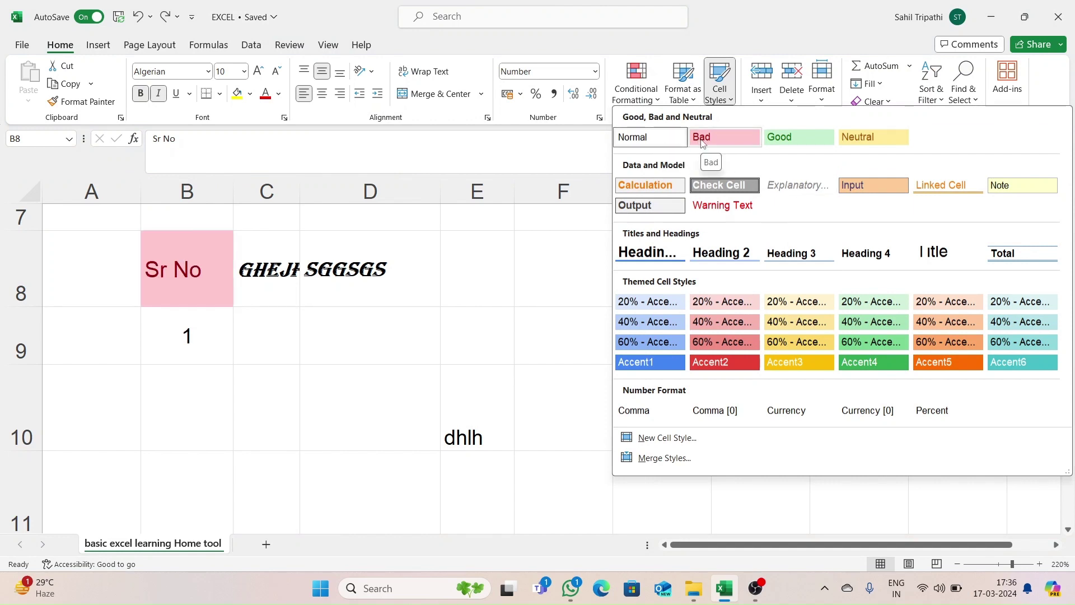
{"action": "left_click", "coordinate": [866, 138]}
{"action": "left_click", "coordinate": [731, 94]}
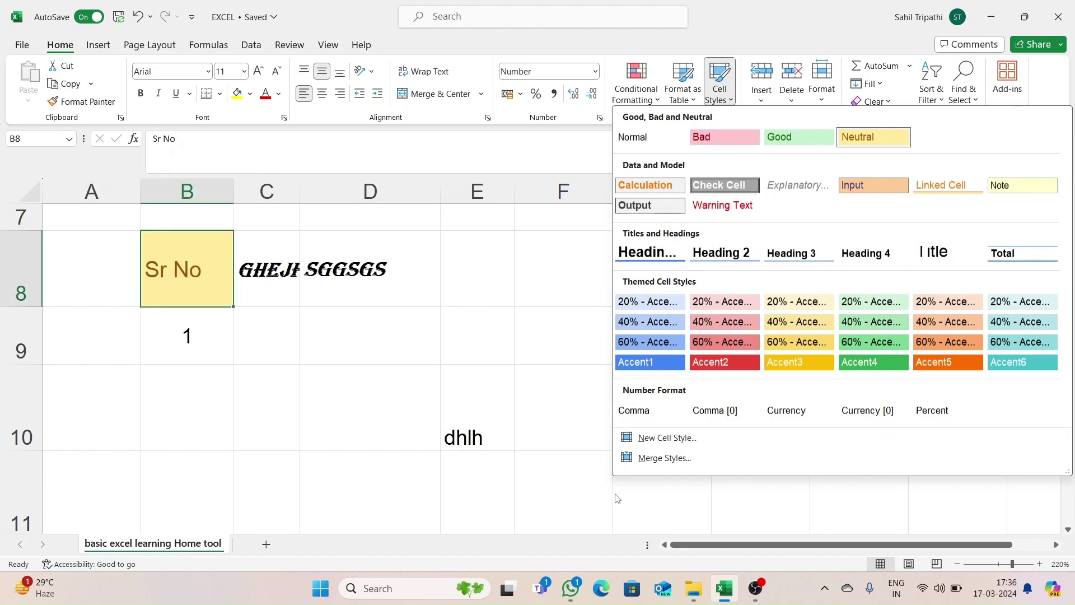
{"action": "left_click", "coordinate": [711, 95]}
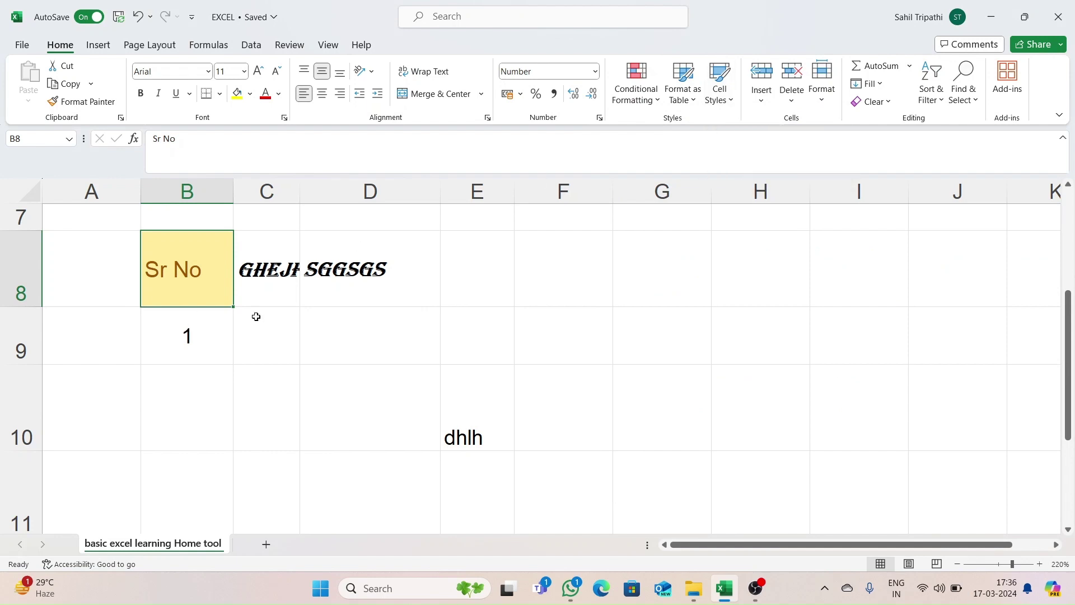
{"action": "left_click", "coordinate": [747, 334]}
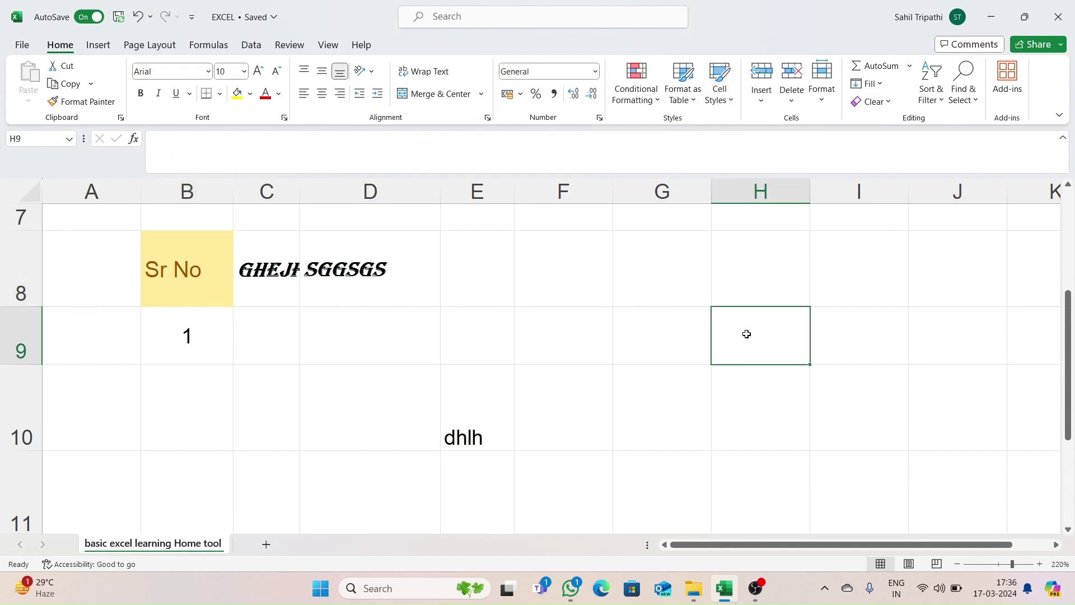
{"action": "key", "text": "ctrl+z"}
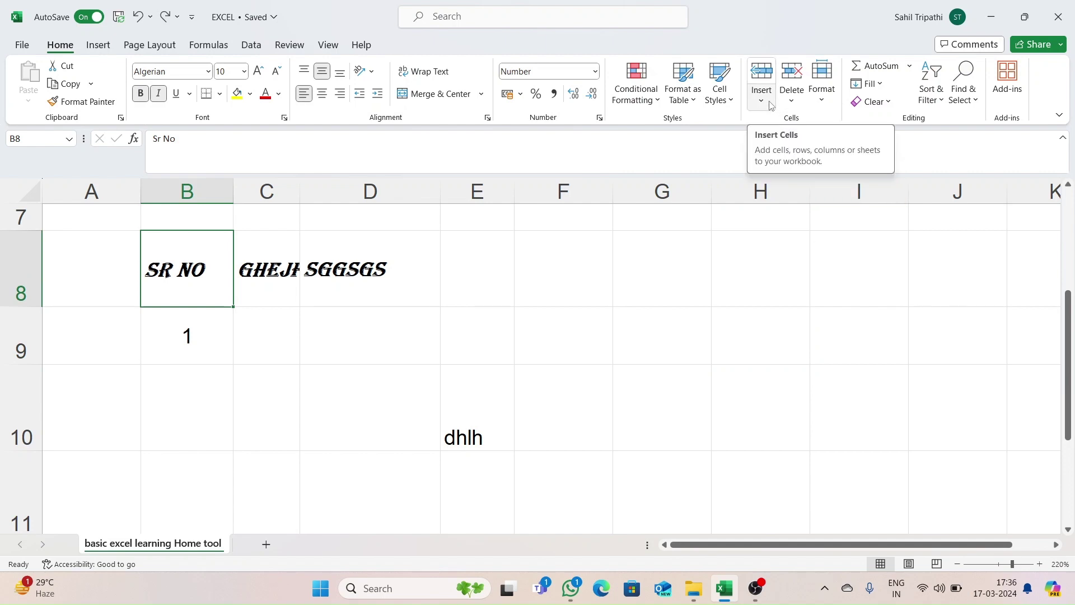
{"action": "left_click", "coordinate": [539, 326]}
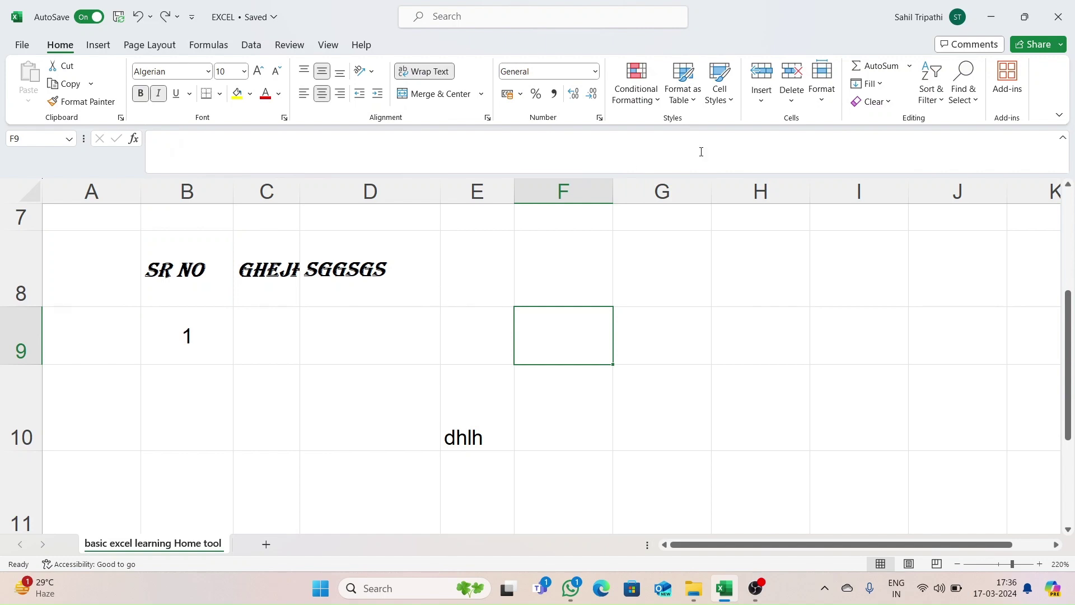
Insert a blank cell at D8, shifting the SGGSGS heading one cell to the right.
{"action": "left_click", "coordinate": [764, 103]}
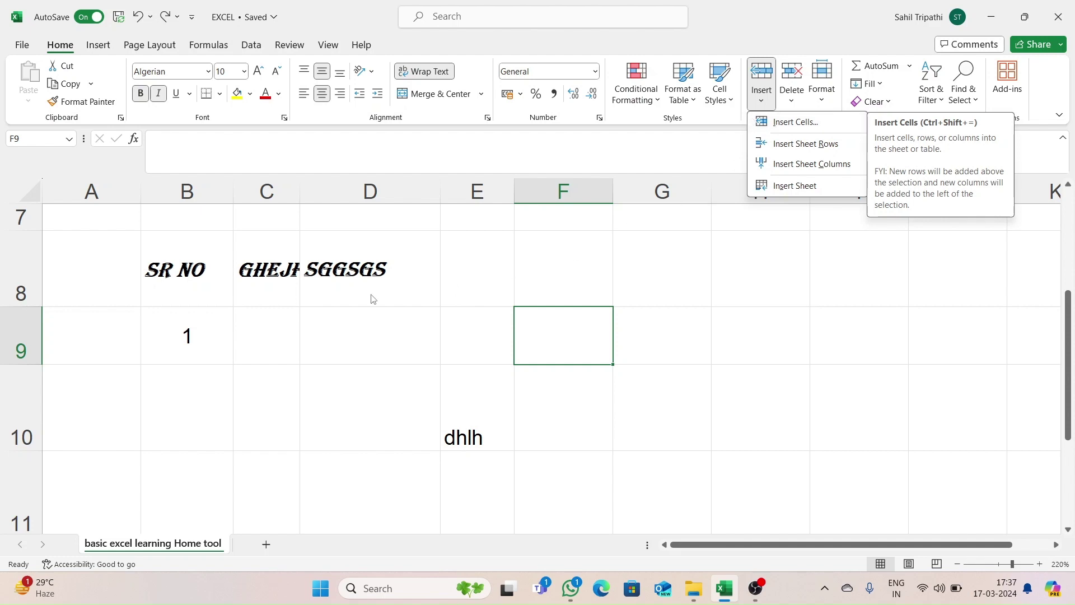
{"action": "left_click", "coordinate": [375, 271]}
{"action": "left_click", "coordinate": [372, 269]}
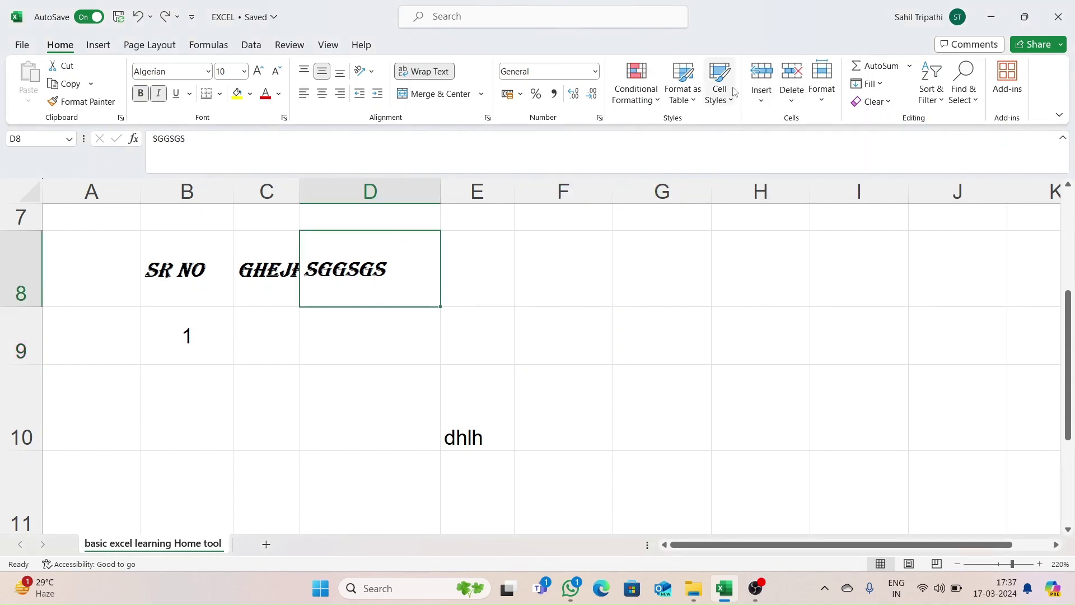
{"action": "left_click", "coordinate": [761, 99]}
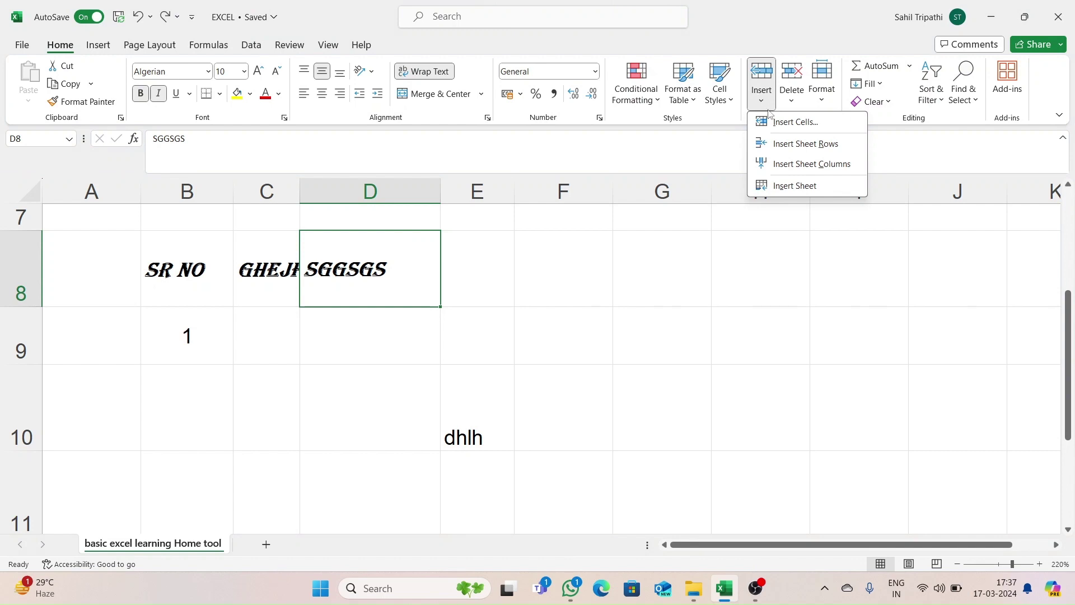
{"action": "left_click", "coordinate": [782, 123]}
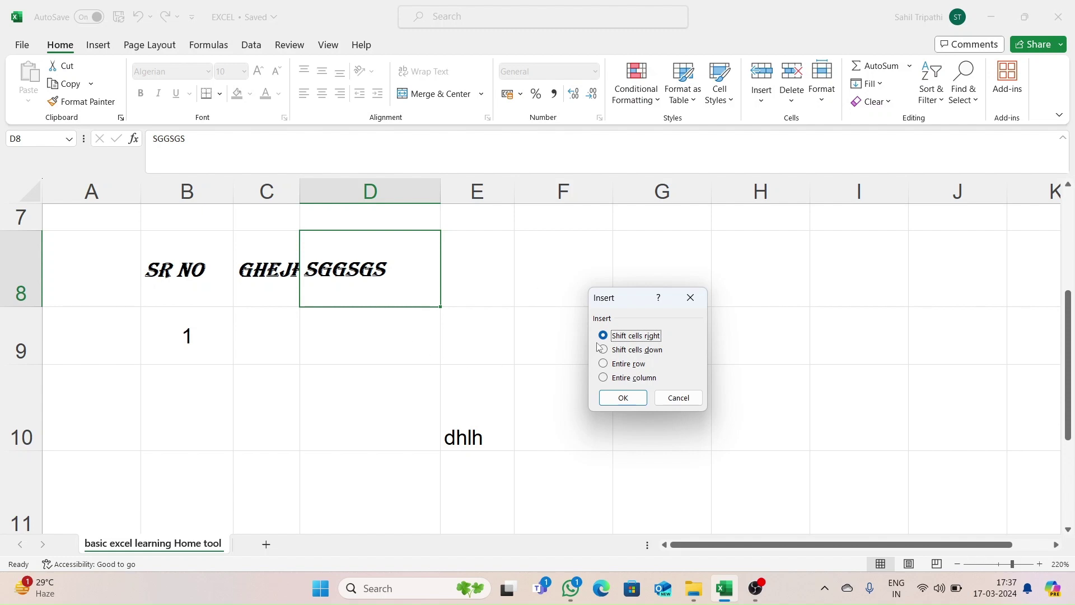
{"action": "left_click", "coordinate": [622, 399]}
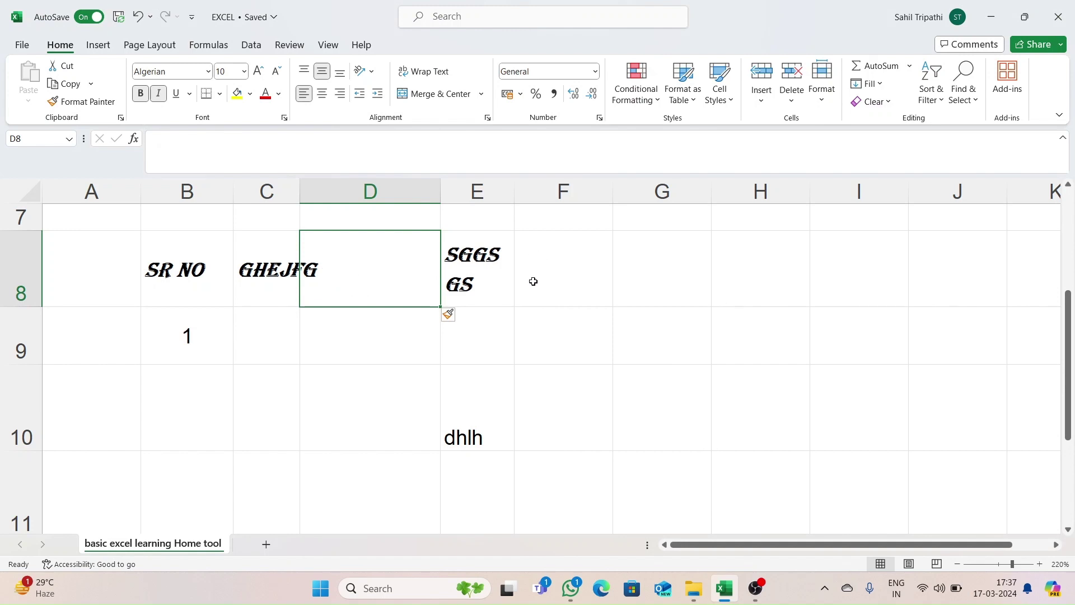
Insert a blank cell at E8 with the Shift cells down option, moving the SGGSGS heading down.
{"action": "left_click", "coordinate": [464, 276]}
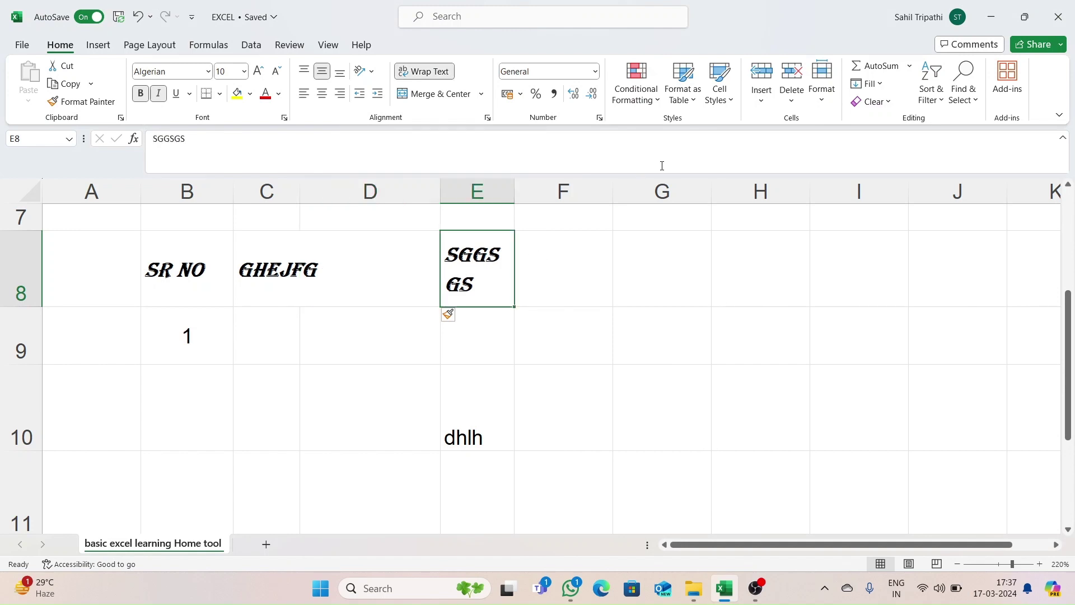
{"action": "left_click", "coordinate": [761, 89]}
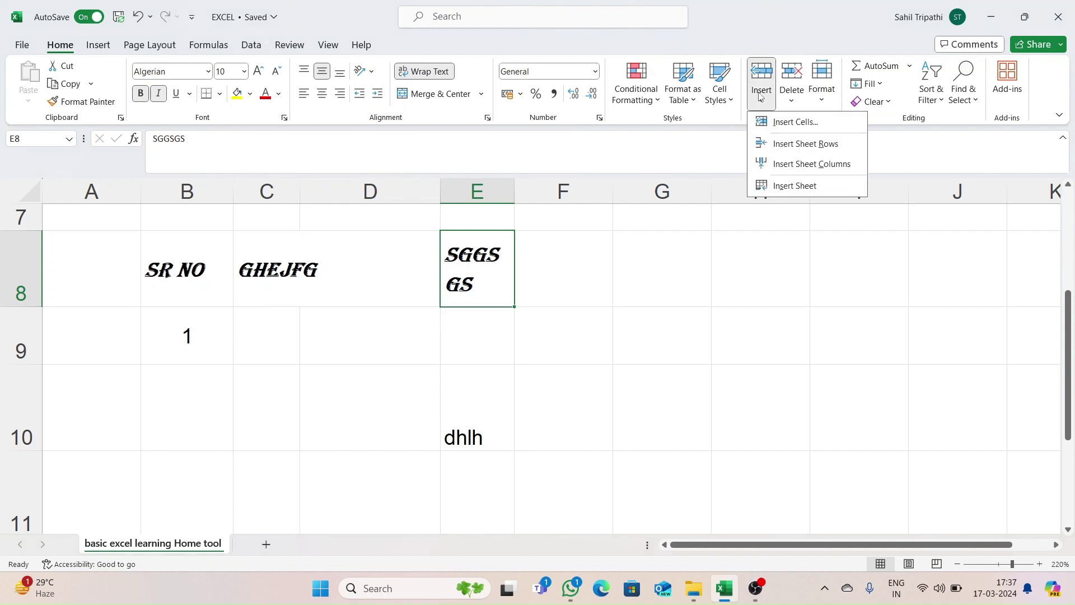
{"action": "left_click", "coordinate": [780, 122]}
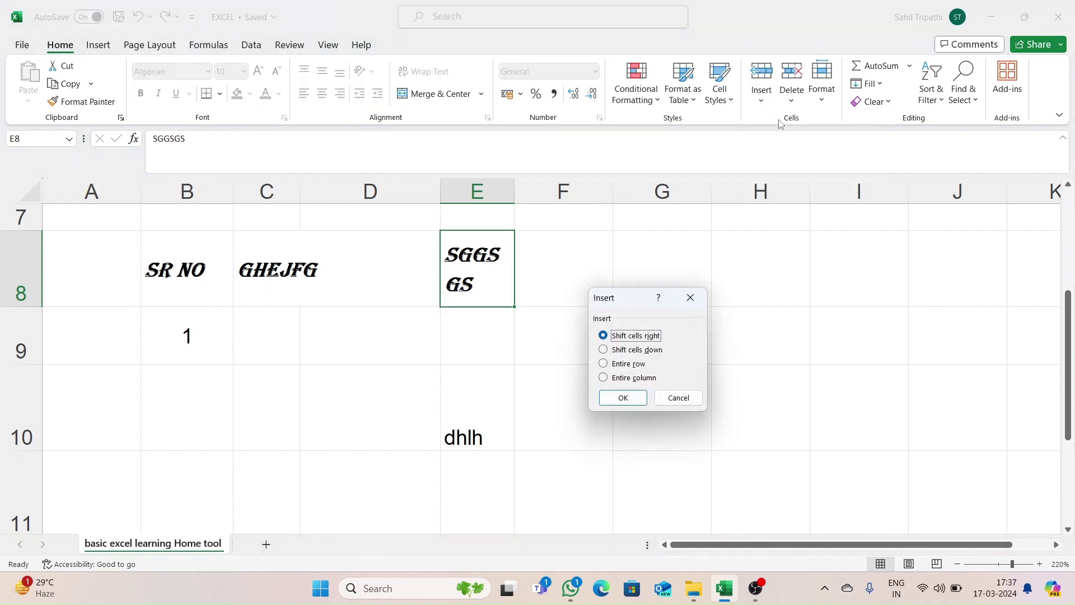
{"action": "left_click", "coordinate": [626, 350]}
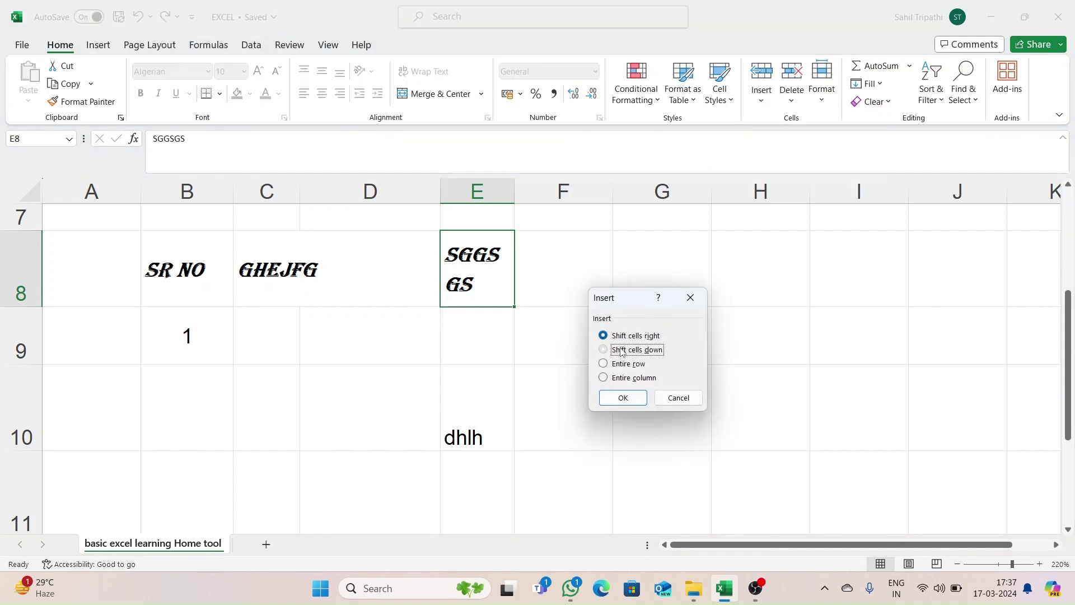
{"action": "left_click", "coordinate": [617, 402]}
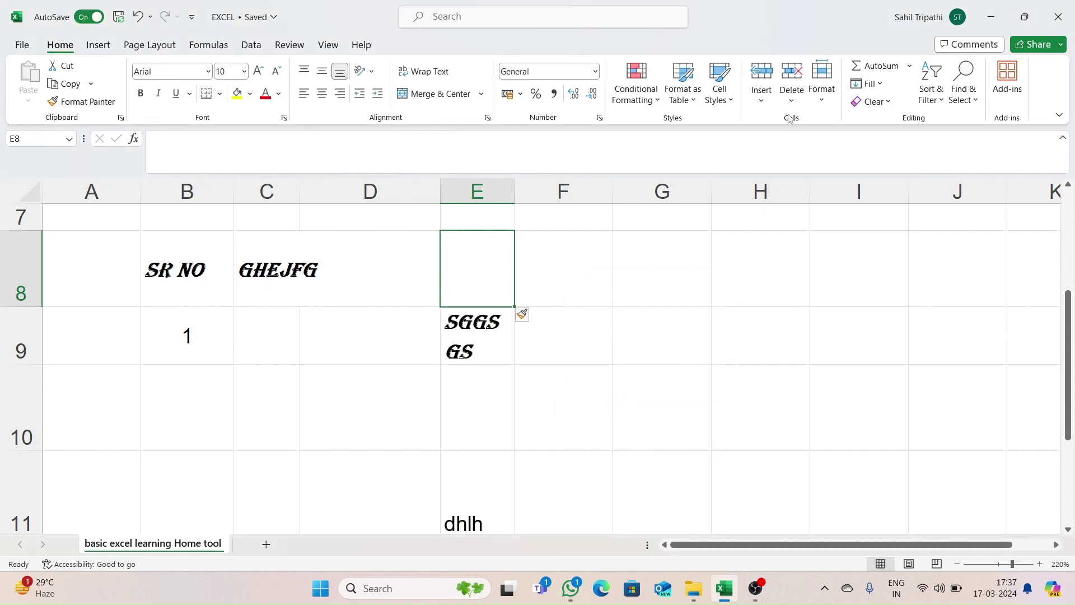
Insert an entire row above row 8 from cell E8.
{"action": "left_click", "coordinate": [761, 96]}
{"action": "left_click", "coordinate": [765, 125]}
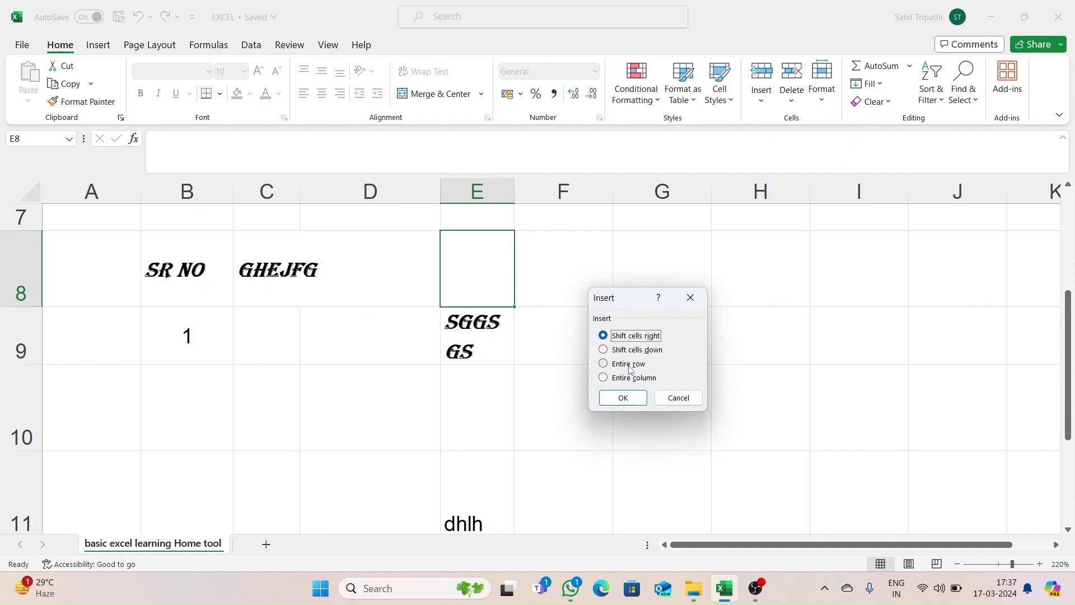
{"action": "left_click", "coordinate": [629, 365]}
{"action": "left_click", "coordinate": [623, 399]}
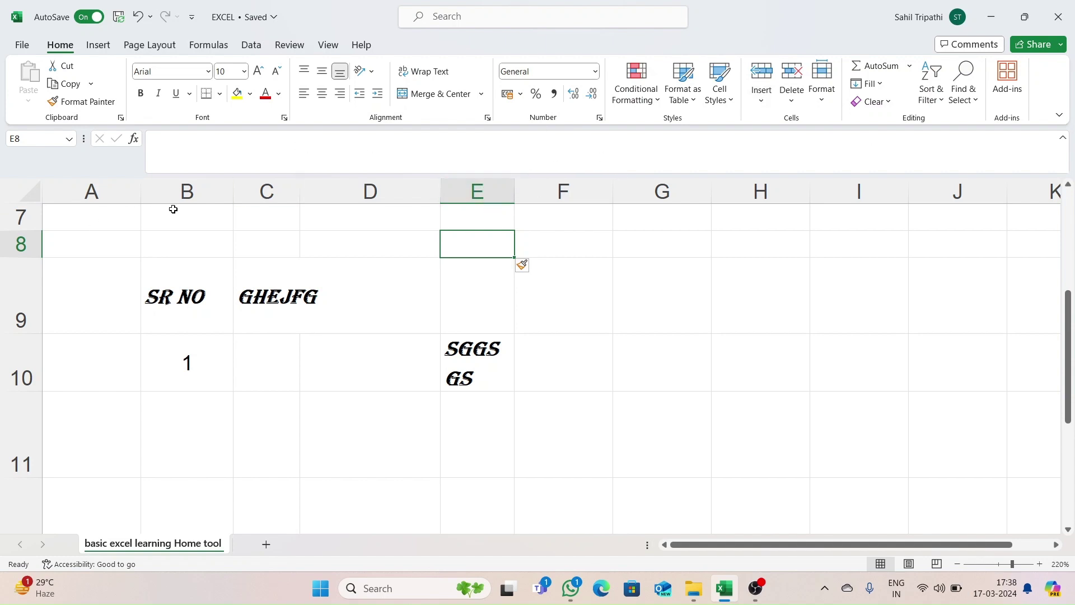
Insert a blank column before column B, shifting the sample data one column to the right.
{"action": "left_click", "coordinate": [188, 191]}
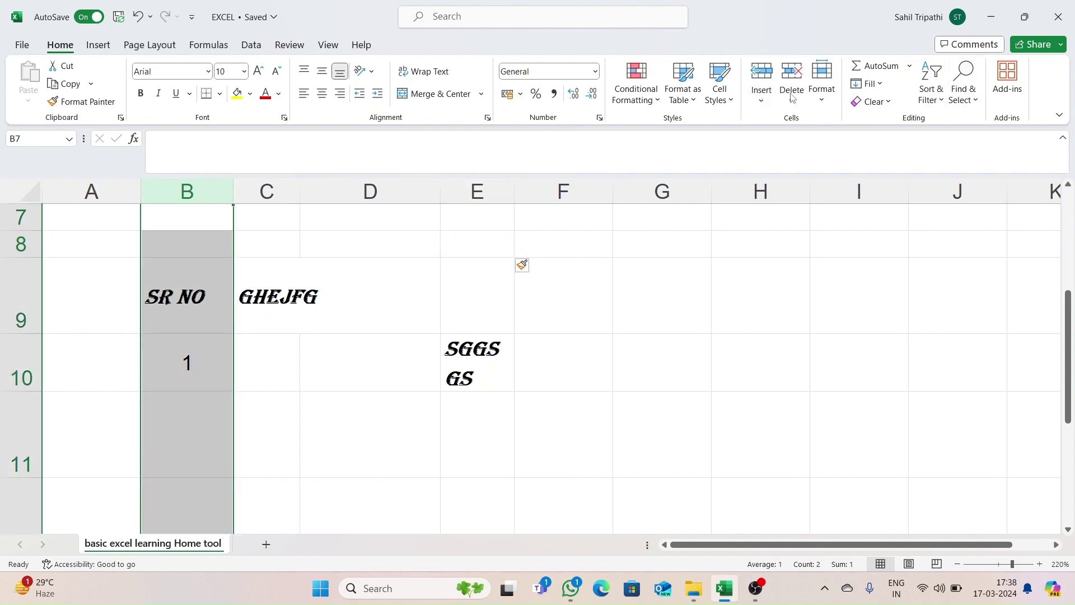
{"action": "left_click", "coordinate": [761, 97]}
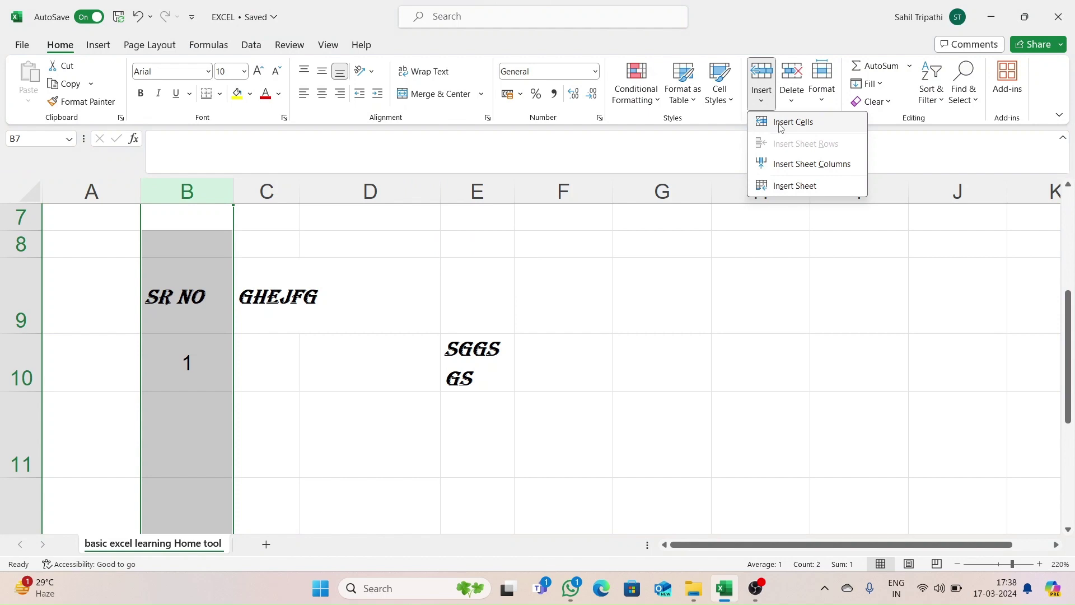
{"action": "left_click", "coordinate": [800, 123]}
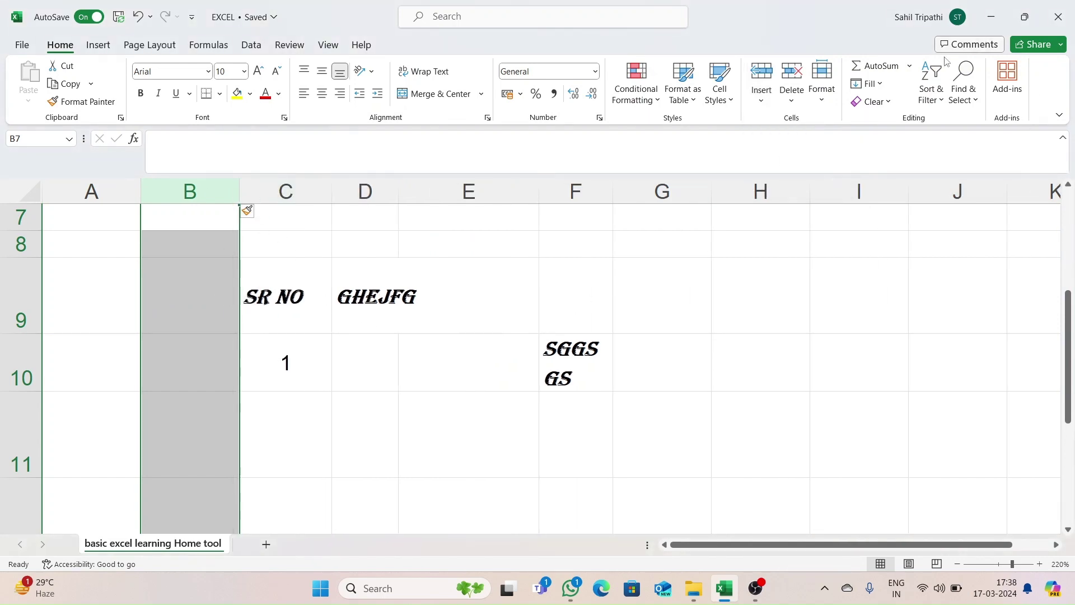
{"action": "left_click", "coordinate": [776, 322]}
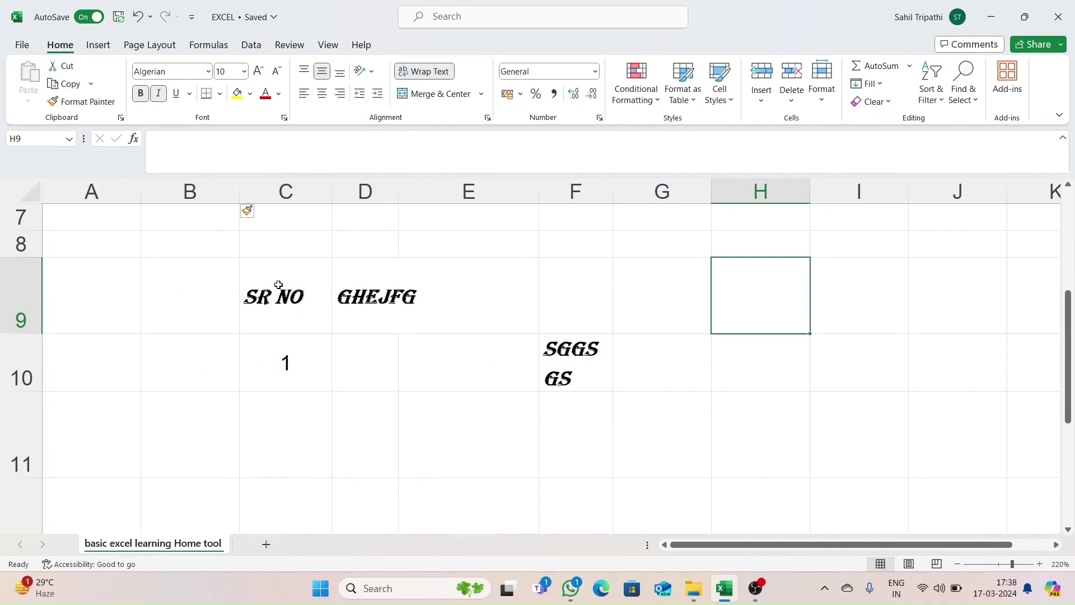
Insert an entire column to the left of the SR NO heading, starting from cell C9.
{"action": "left_click", "coordinate": [279, 285]}
{"action": "left_click", "coordinate": [762, 100]}
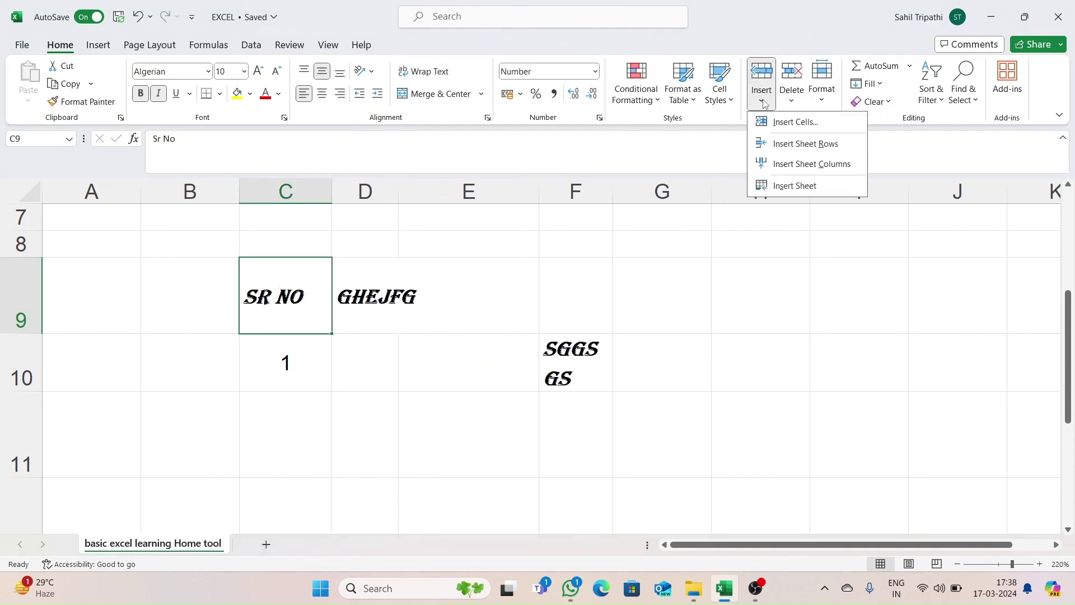
{"action": "left_click", "coordinate": [784, 122]}
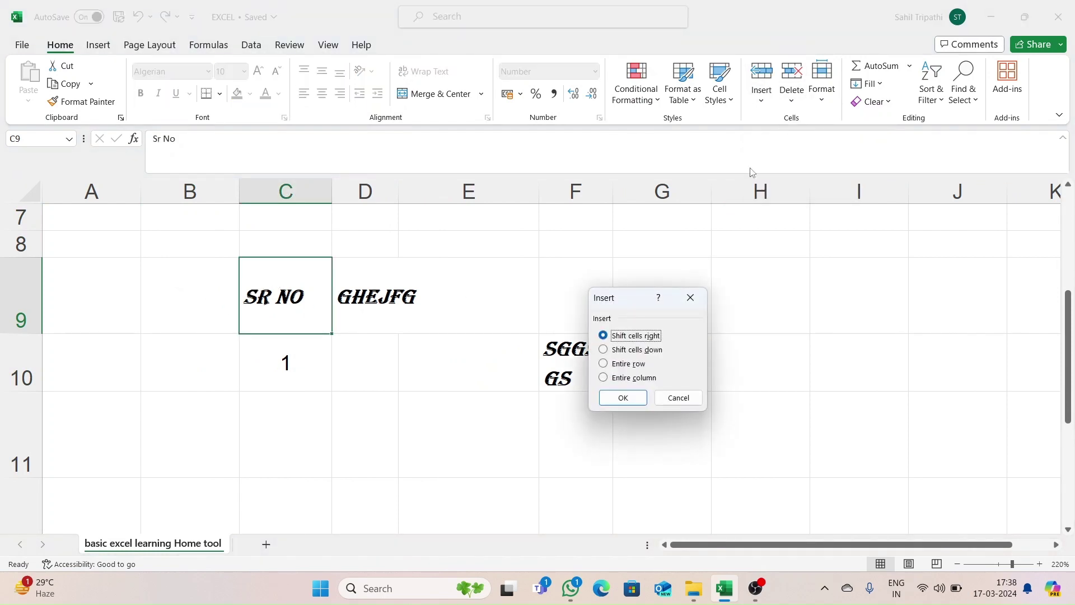
{"action": "left_click", "coordinate": [630, 378]}
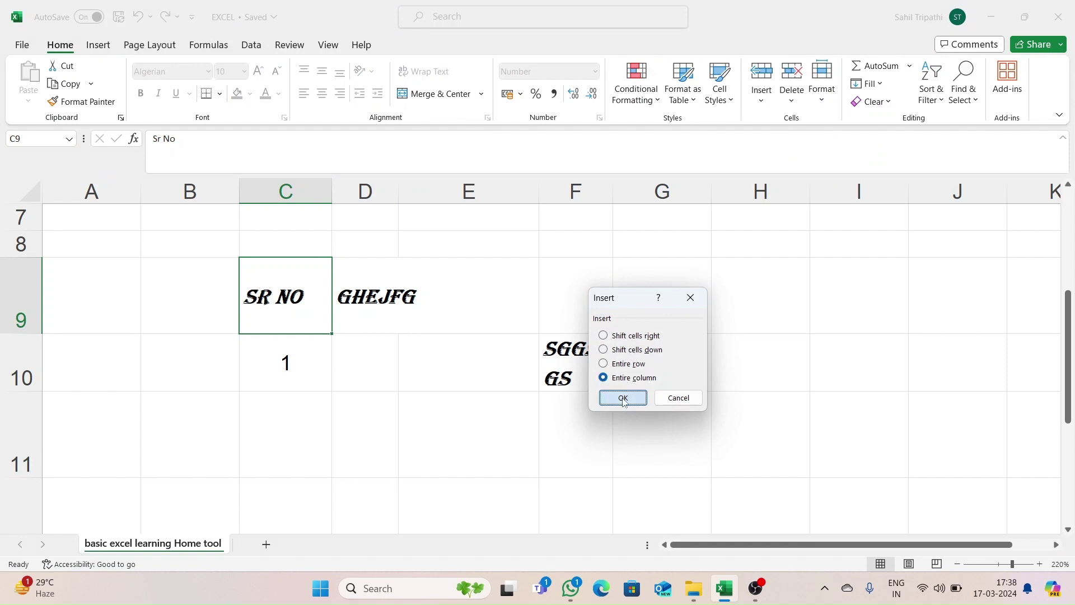
{"action": "left_click", "coordinate": [623, 398]}
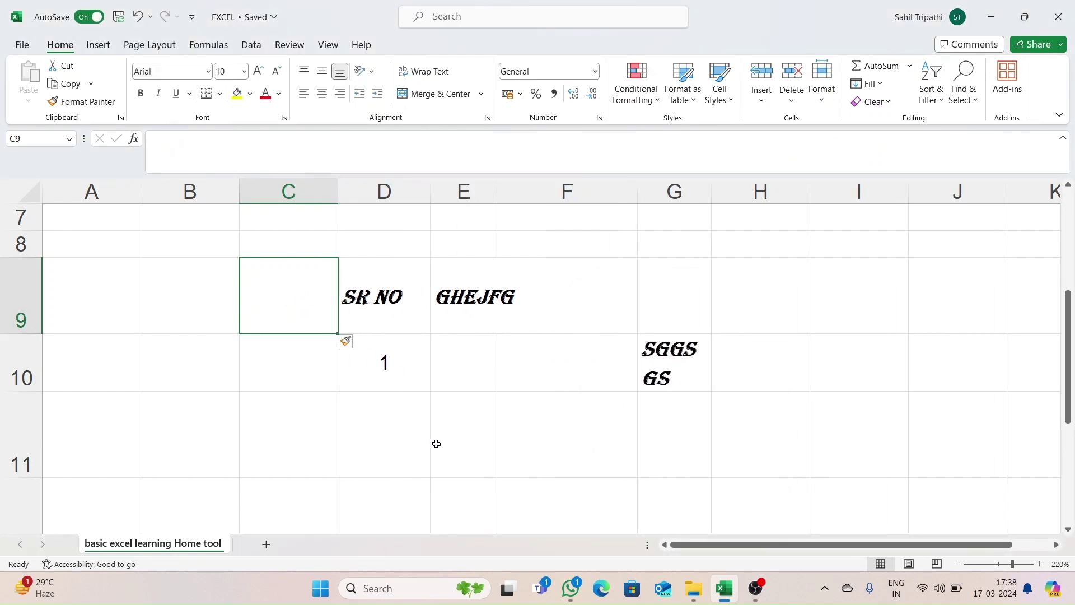
{"action": "left_click", "coordinate": [771, 99]}
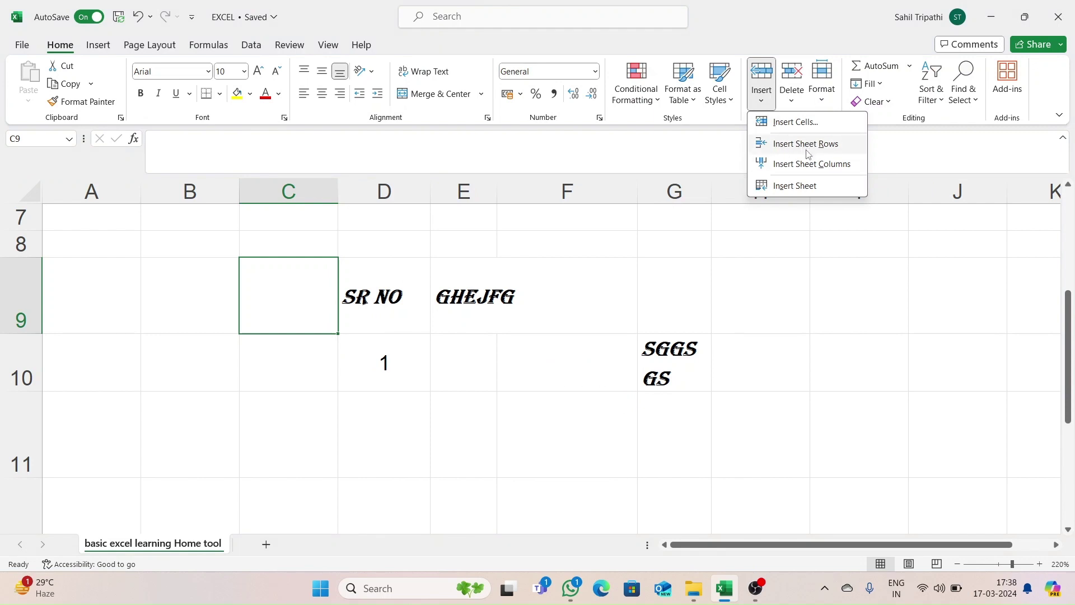
{"action": "left_click", "coordinate": [807, 127]}
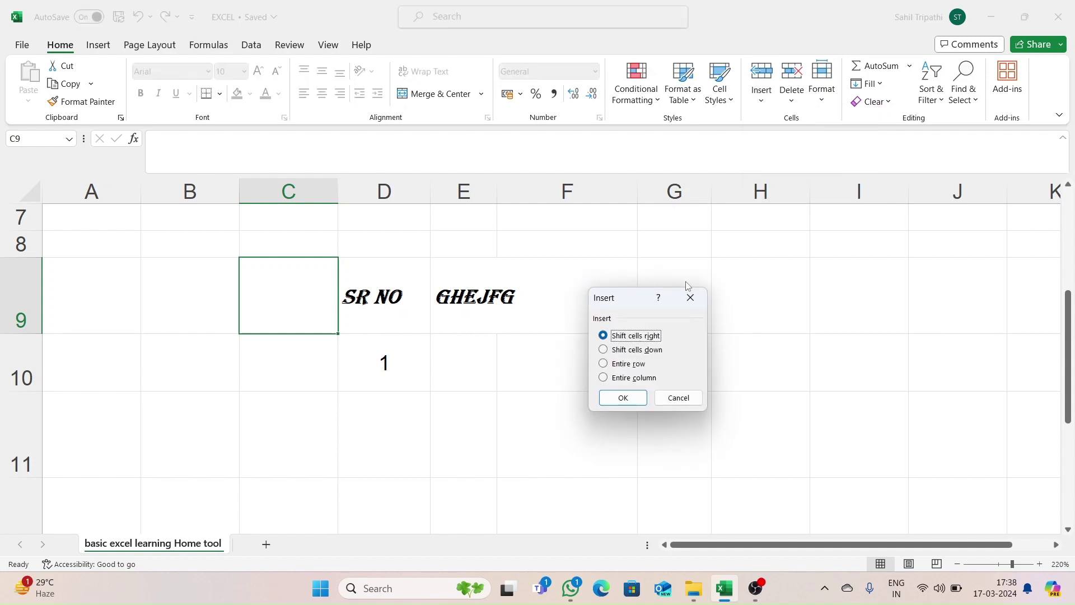
{"action": "left_click", "coordinate": [698, 297]}
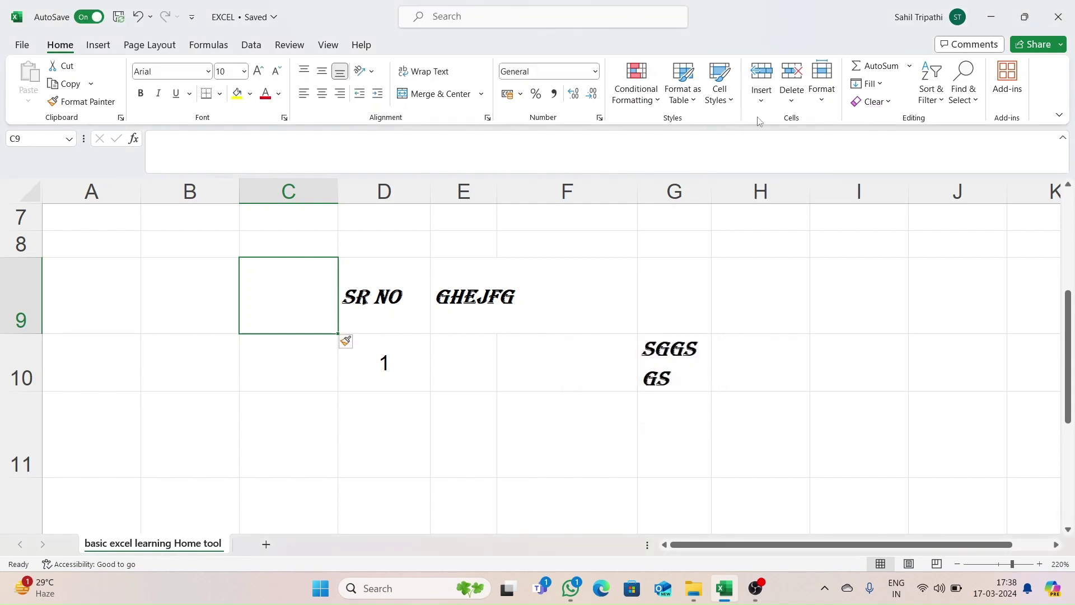
Insert a sheet row above row 9 and a sheet column before column C.
{"action": "left_click", "coordinate": [762, 96]}
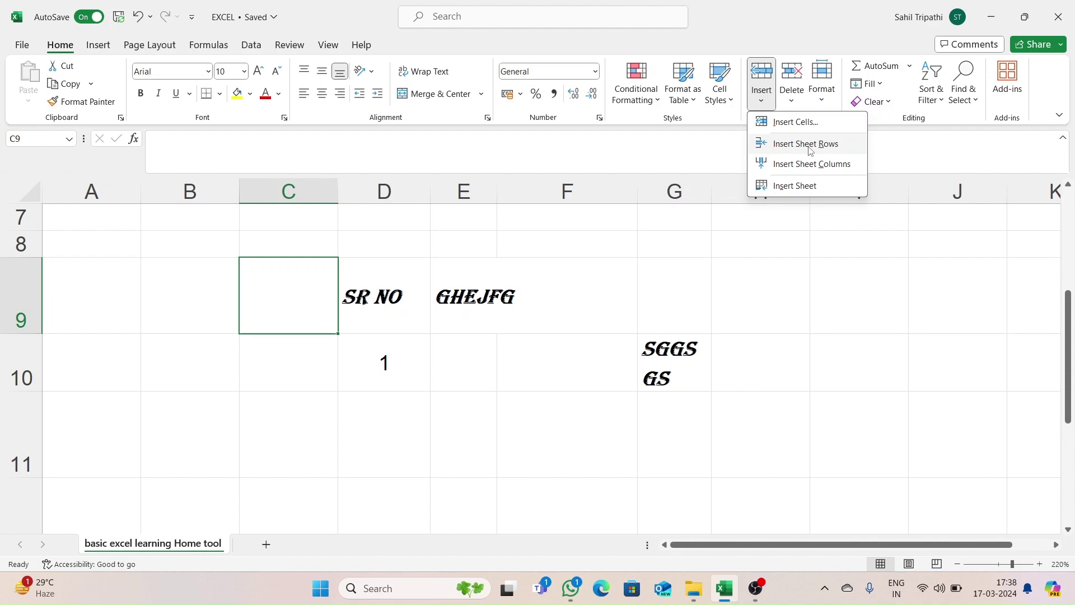
{"action": "left_click", "coordinate": [810, 145]}
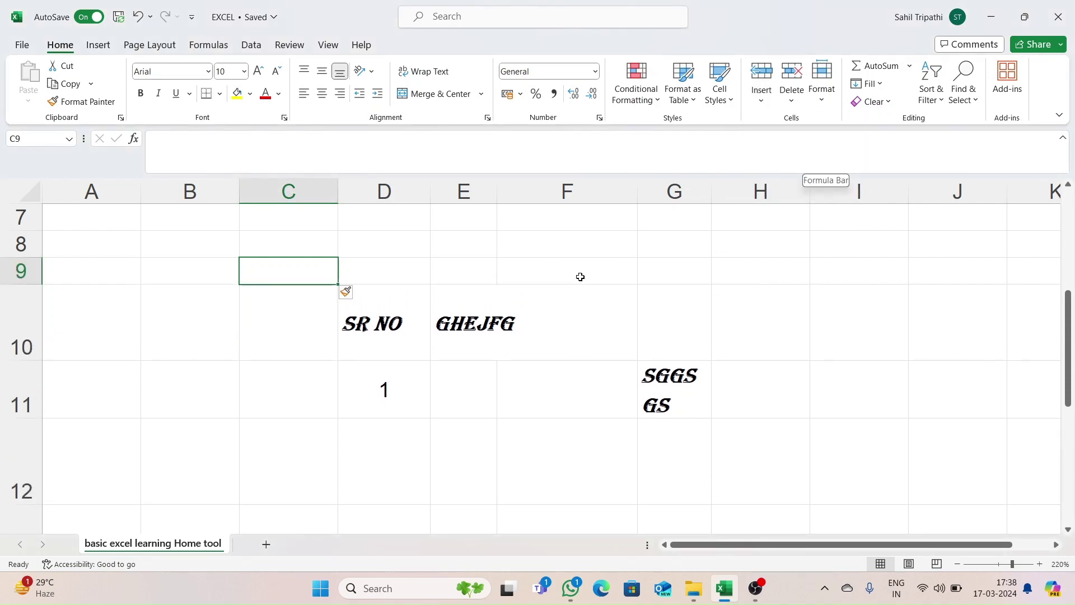
{"action": "left_click", "coordinate": [761, 97]}
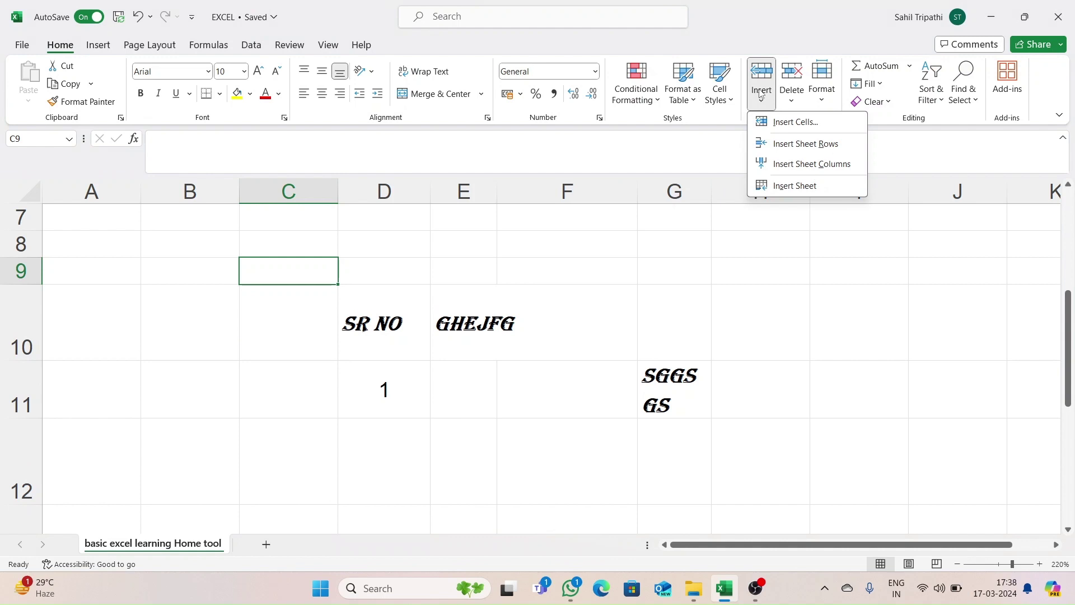
{"action": "left_click", "coordinate": [778, 165]}
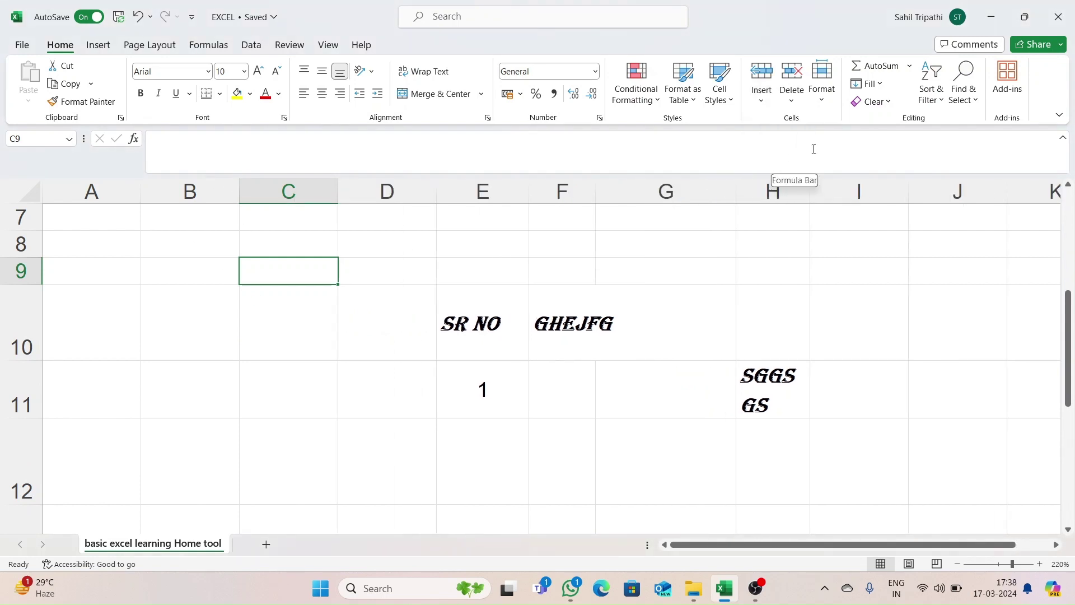
Insert a new worksheet and return to the "basic excel learning Home tool" sheet.
{"action": "left_click", "coordinate": [762, 95]}
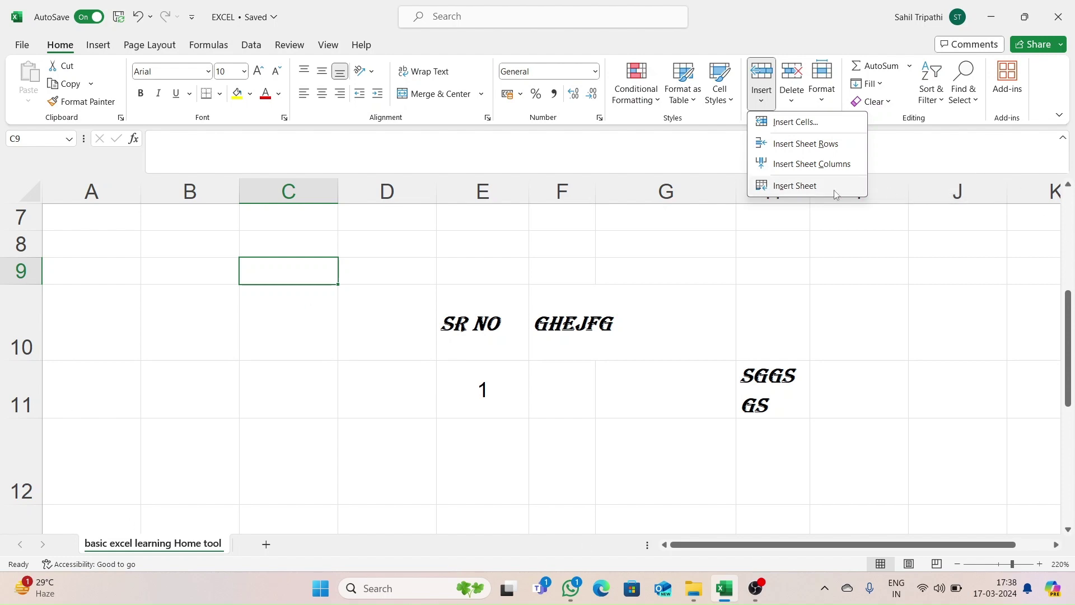
{"action": "left_click", "coordinate": [795, 186]}
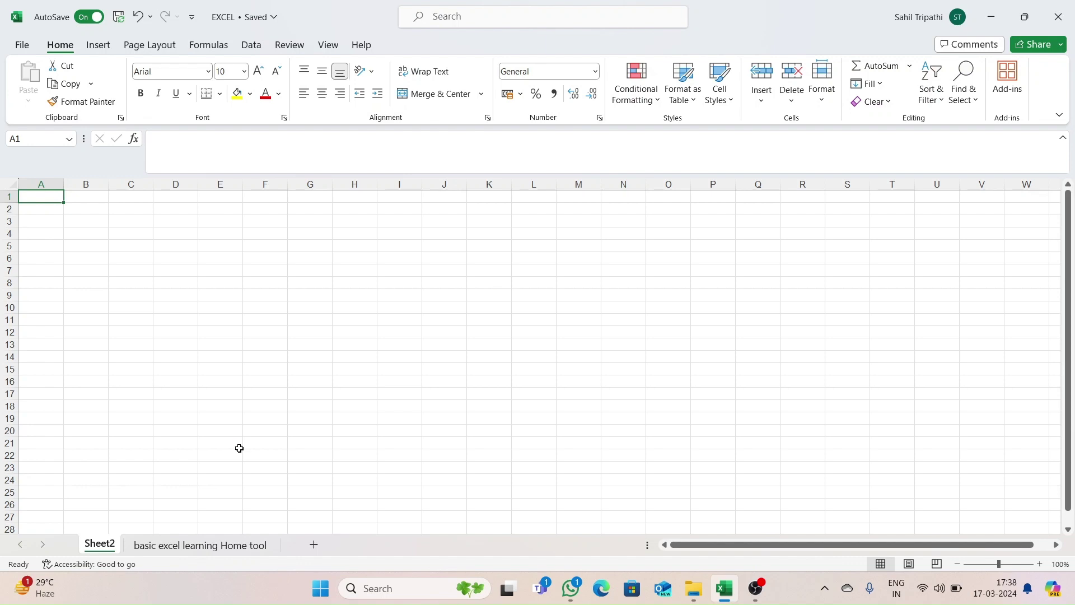
{"action": "key", "text": "ctrl+Page_Down"}
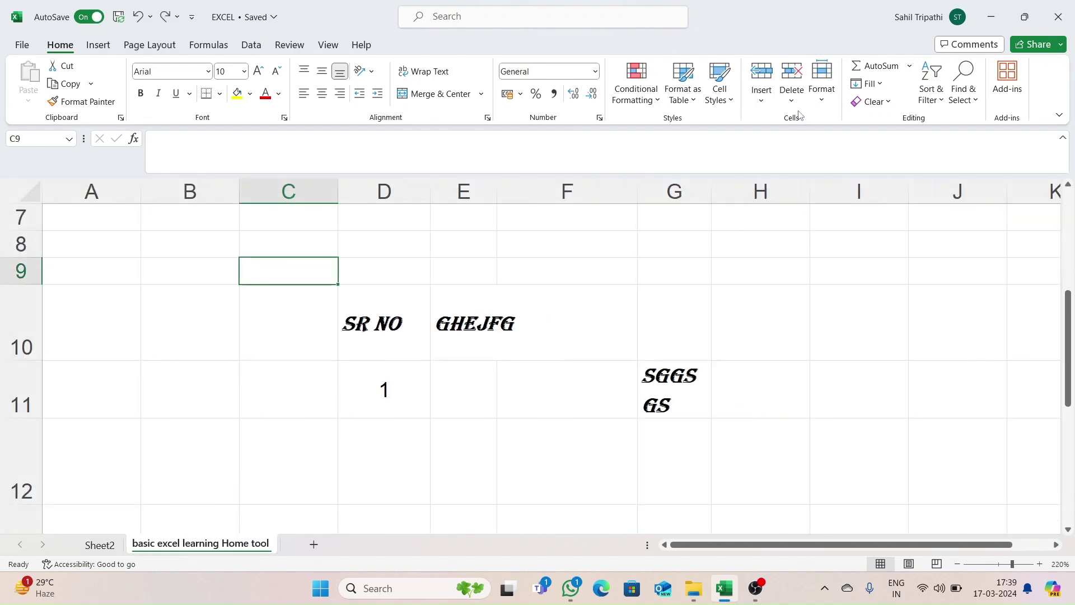
{"action": "left_click", "coordinate": [762, 96]}
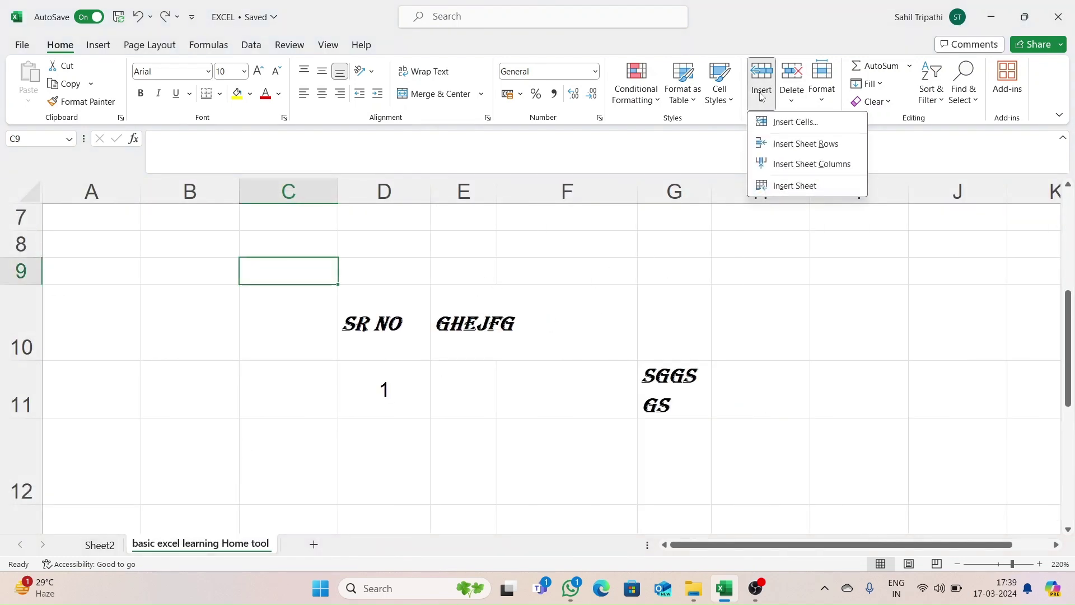
{"action": "left_click", "coordinate": [686, 232]}
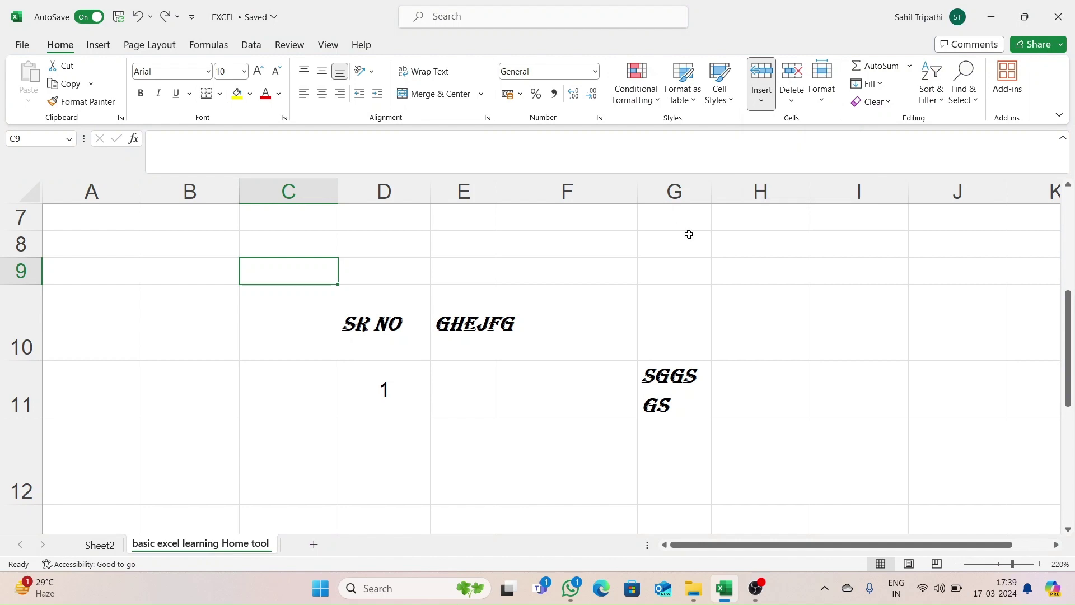
Delete cell C9 with the Shift cells left option.
{"action": "left_click", "coordinate": [790, 96]}
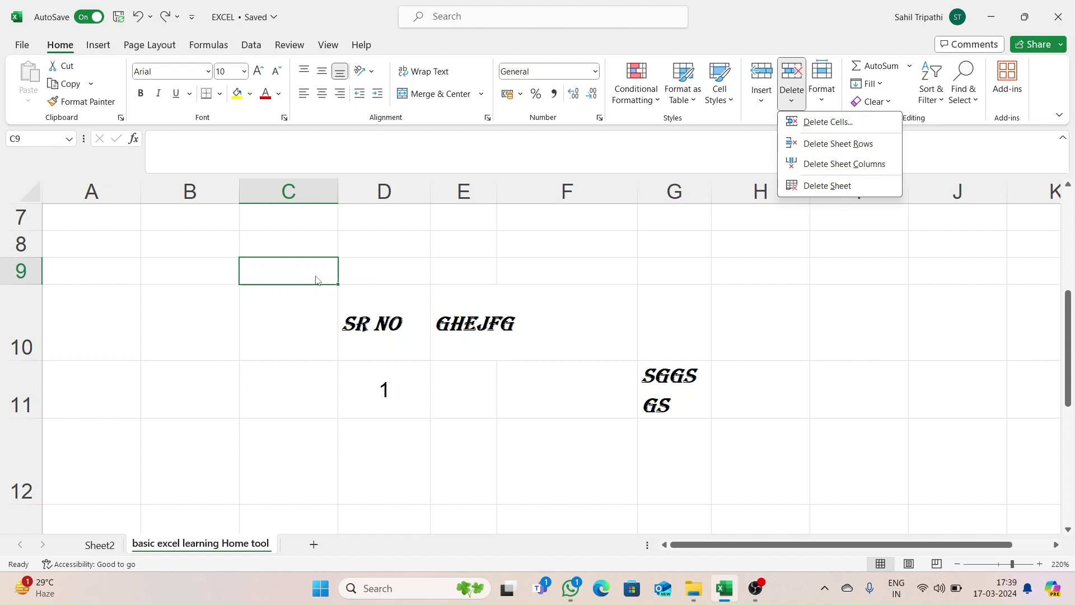
{"action": "left_click", "coordinate": [850, 122]}
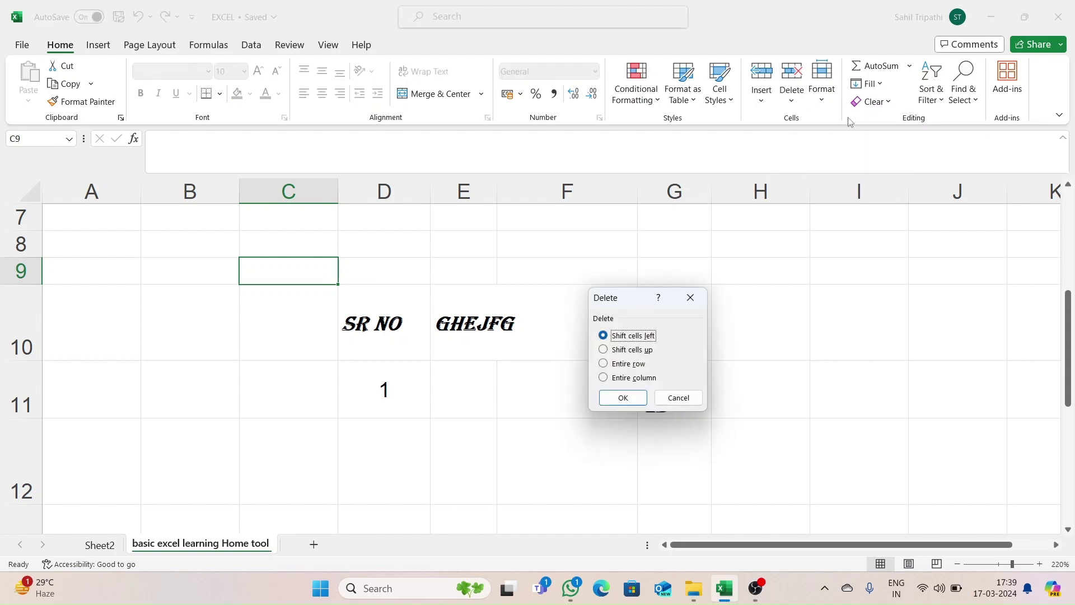
{"action": "left_click", "coordinate": [625, 397]}
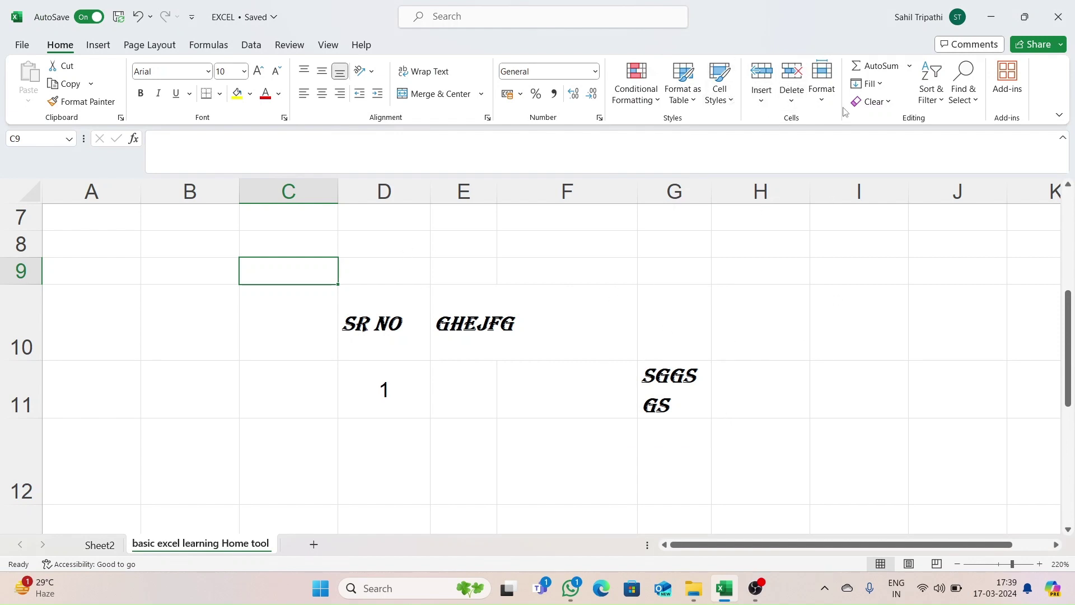
Set the height of row 9 to 5.
{"action": "left_click", "coordinate": [821, 89]}
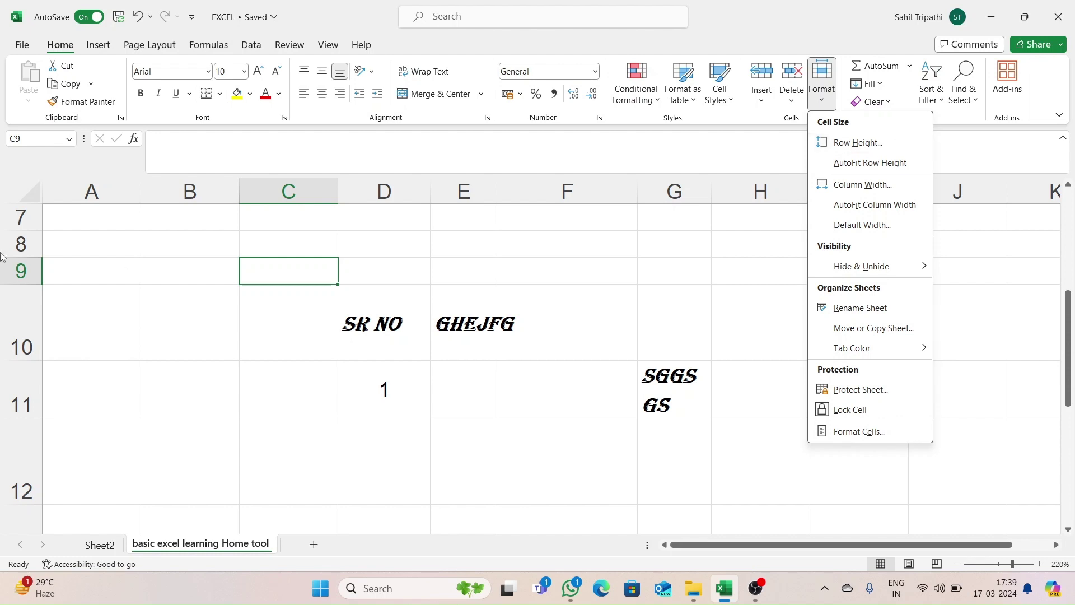
{"action": "left_click", "coordinate": [875, 147]}
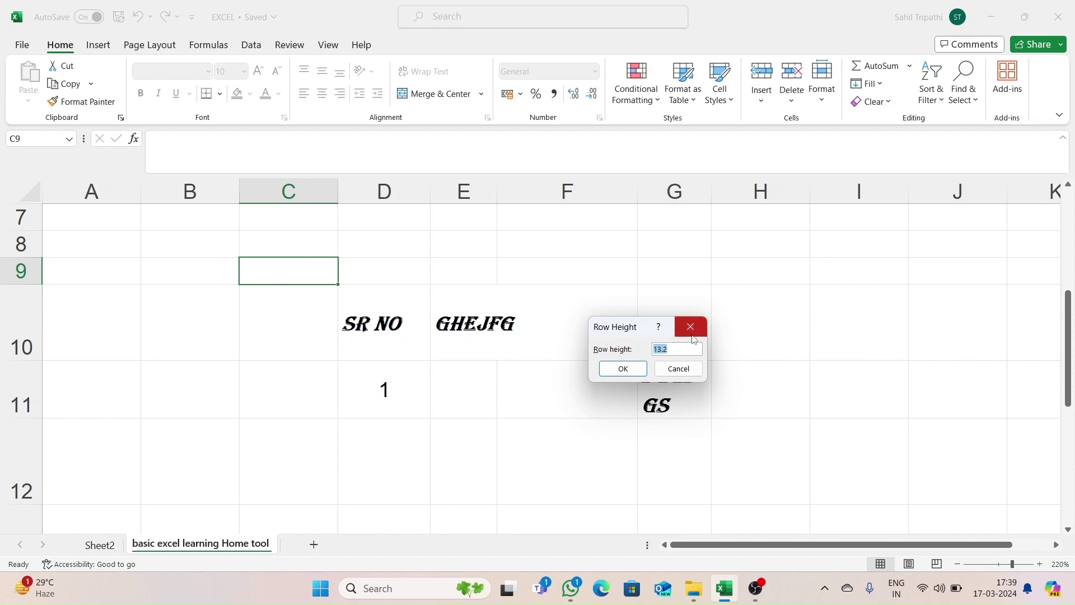
{"action": "type", "text": "5"}
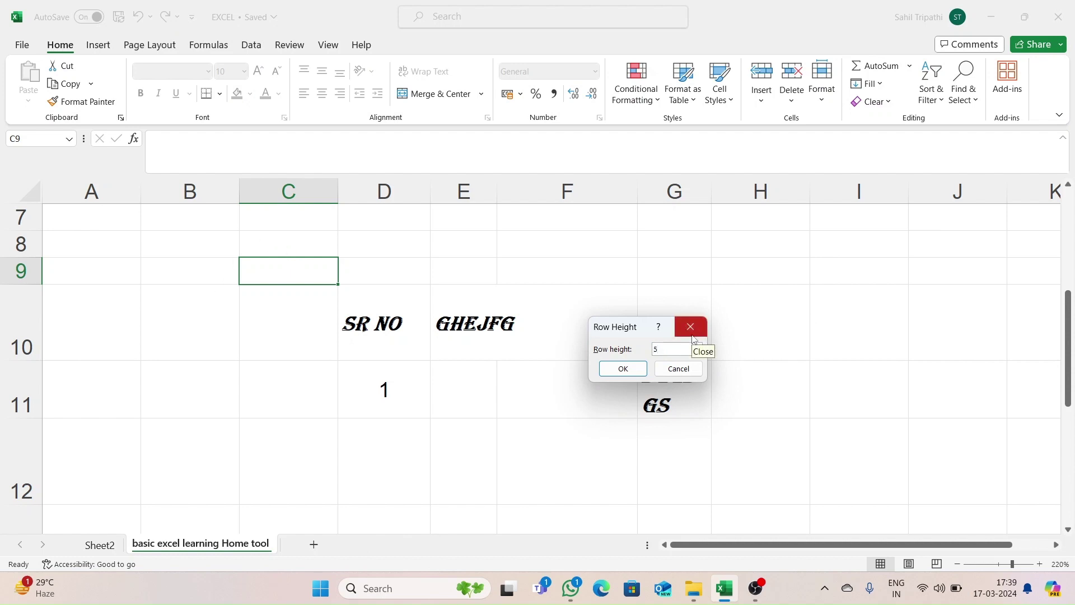
{"action": "left_click", "coordinate": [623, 368]}
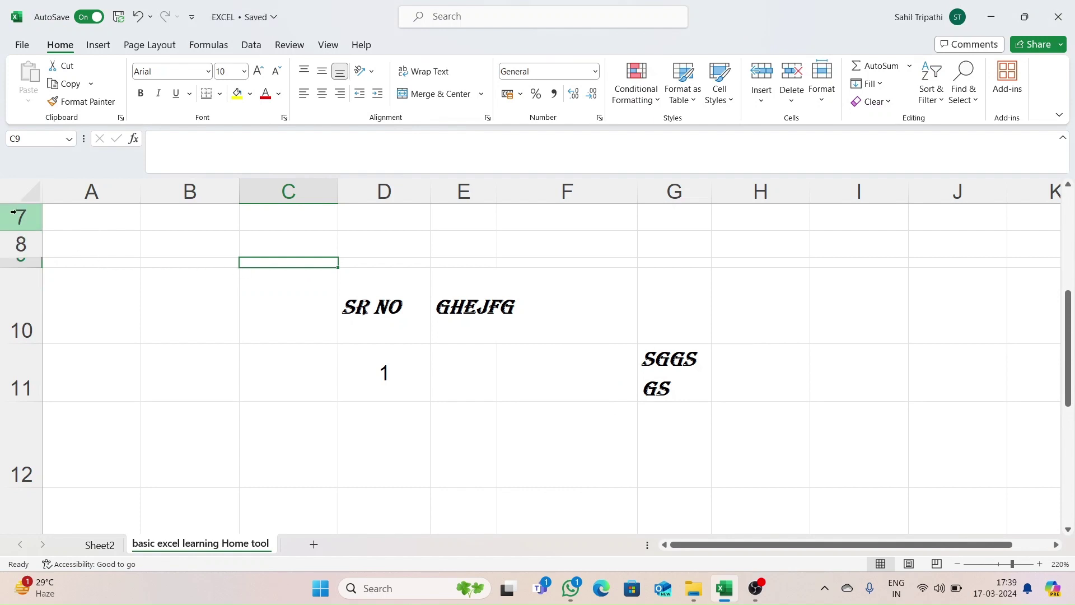
Apply one uniform, reduced row height to rows 7 through 13.
{"action": "left_click_drag", "start_coordinate": [16, 215], "coordinate": [23, 494]}
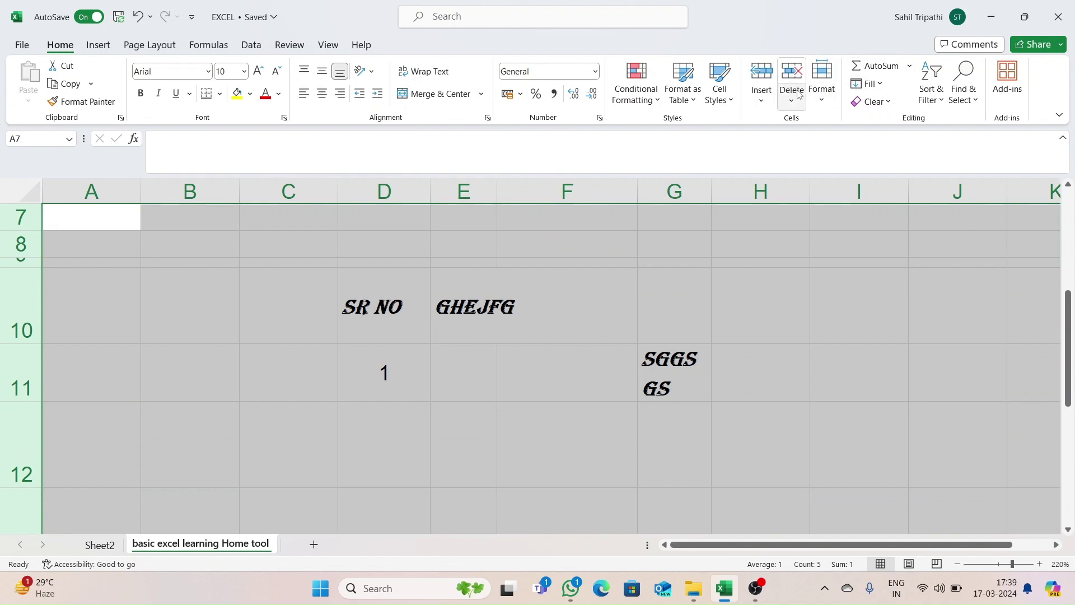
{"action": "left_click", "coordinate": [822, 101]}
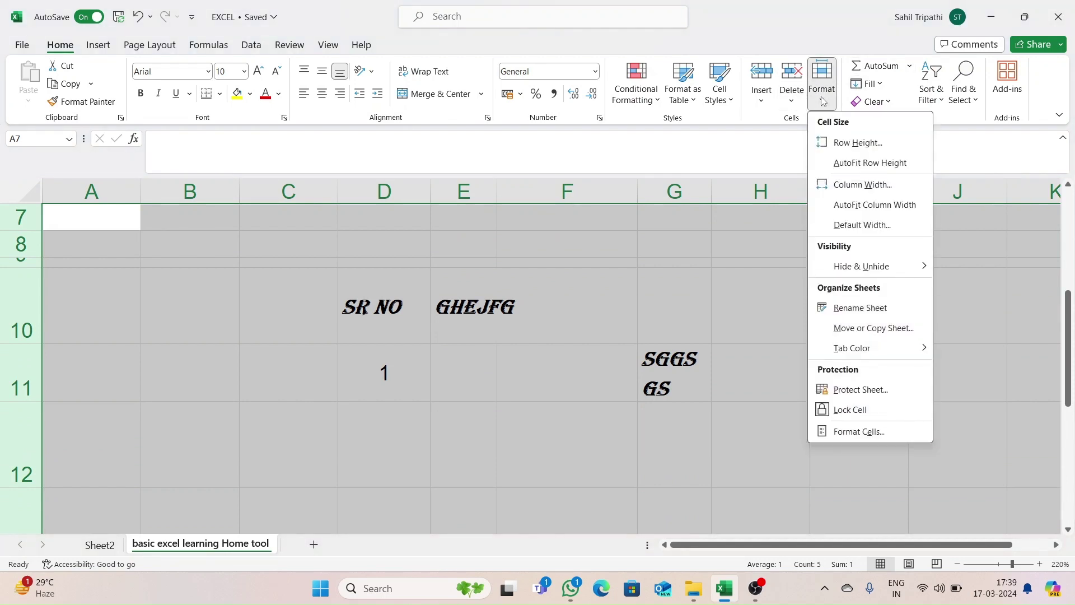
{"action": "left_click", "coordinate": [841, 144]}
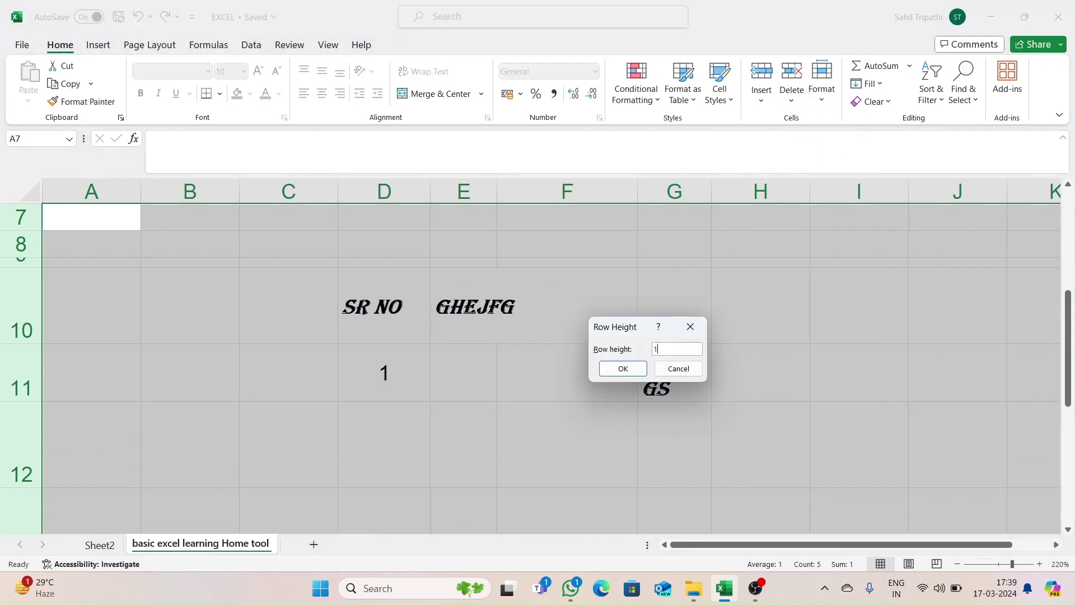
{"action": "key", "text": "Return"}
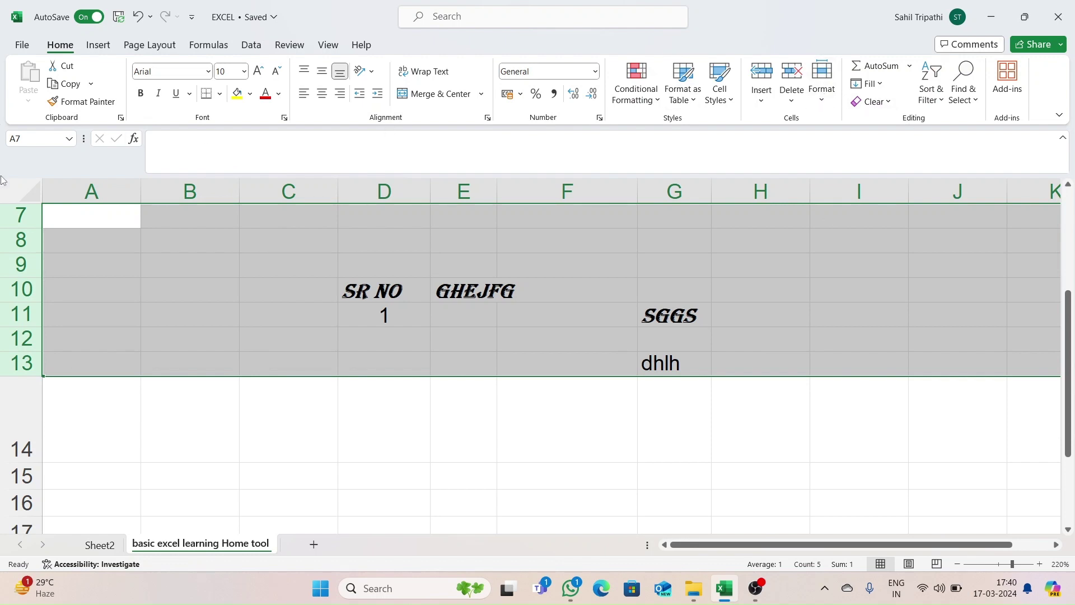
Try a column width of 20 on columns A through J and undo it.
{"action": "left_click_drag", "start_coordinate": [85, 185], "coordinate": [912, 179]}
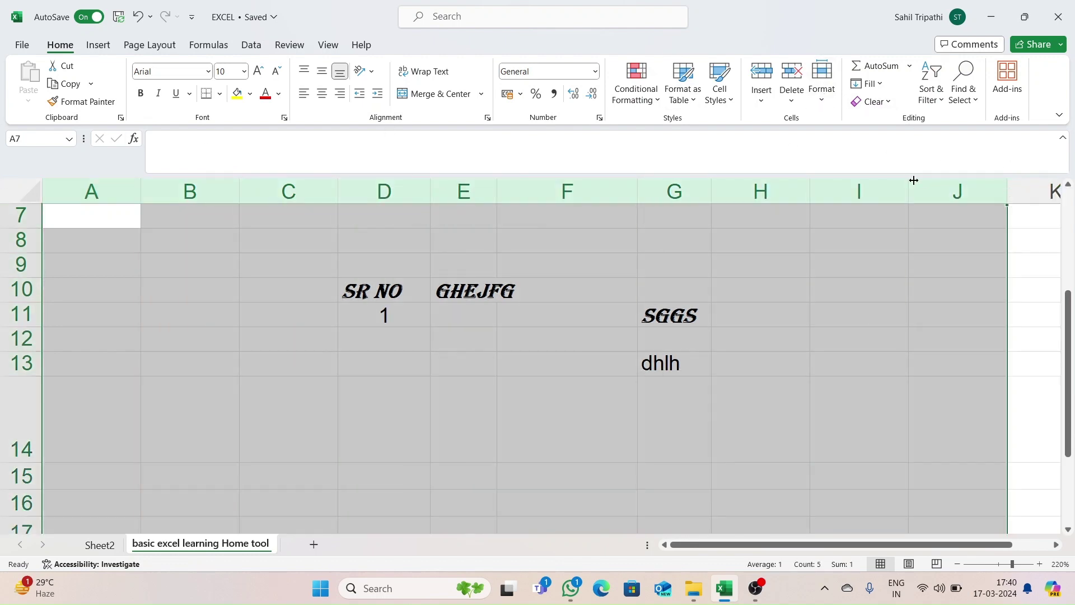
{"action": "left_click", "coordinate": [822, 90]}
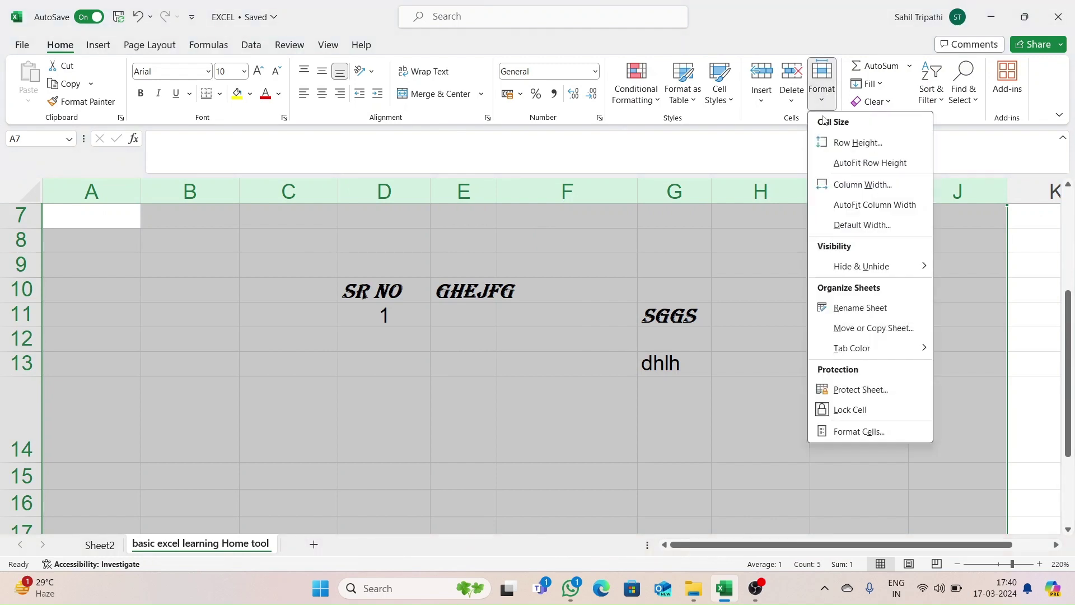
{"action": "left_click", "coordinate": [855, 186]}
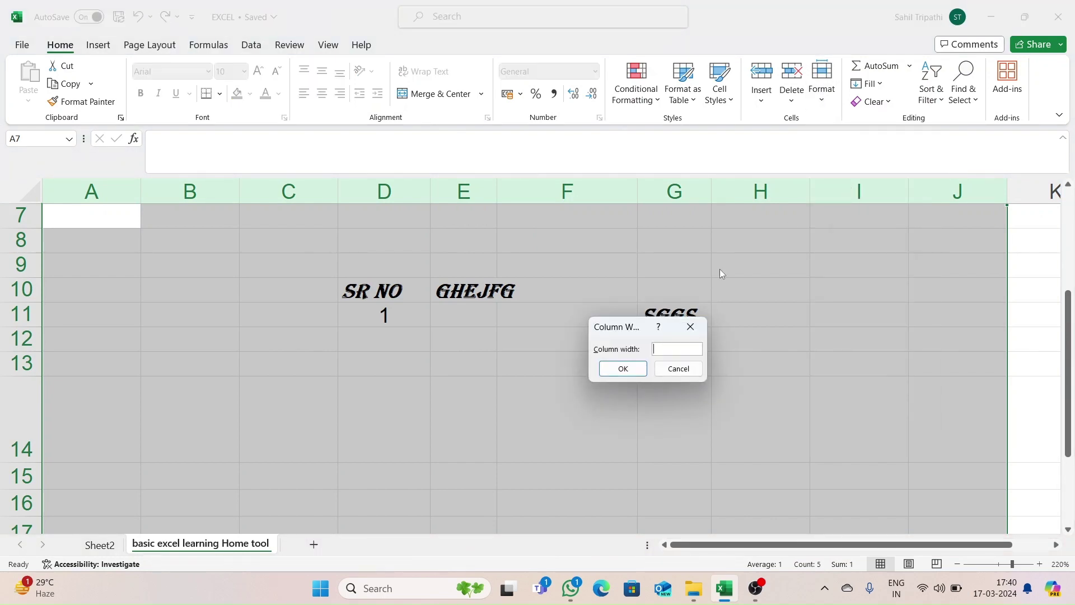
{"action": "type", "text": "20"}
{"action": "left_click", "coordinate": [631, 364]}
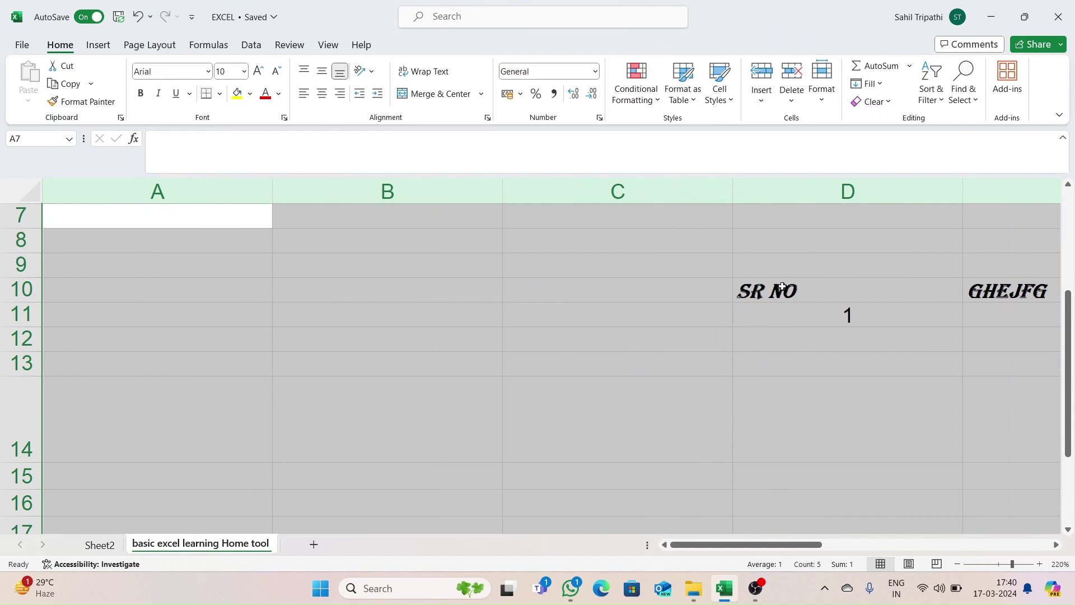
{"action": "key", "text": "ctrl+z"}
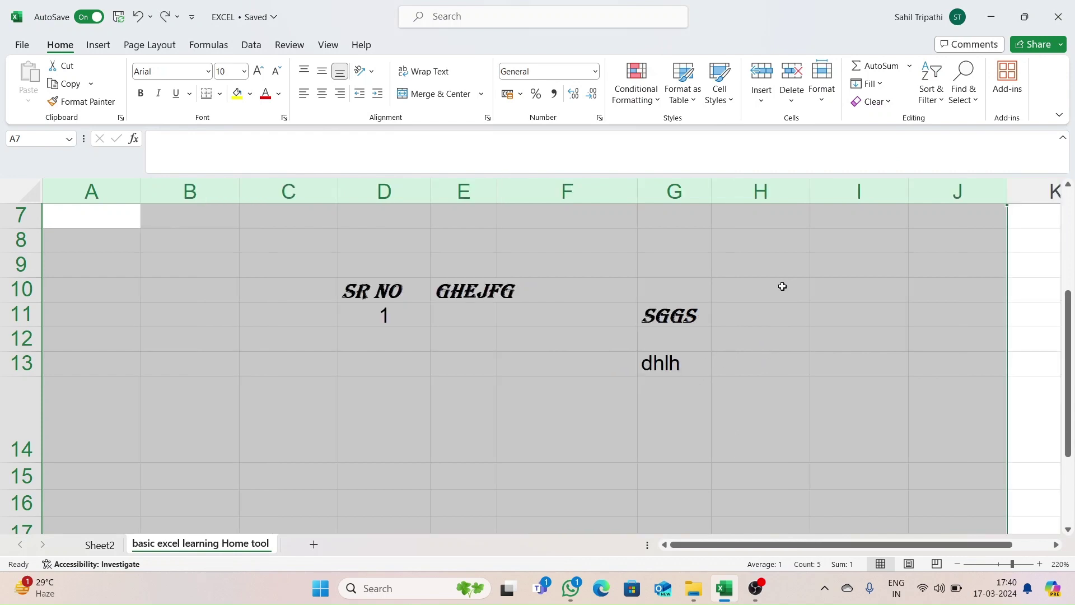
{"action": "left_click", "coordinate": [665, 362]}
{"action": "left_click", "coordinate": [821, 101]}
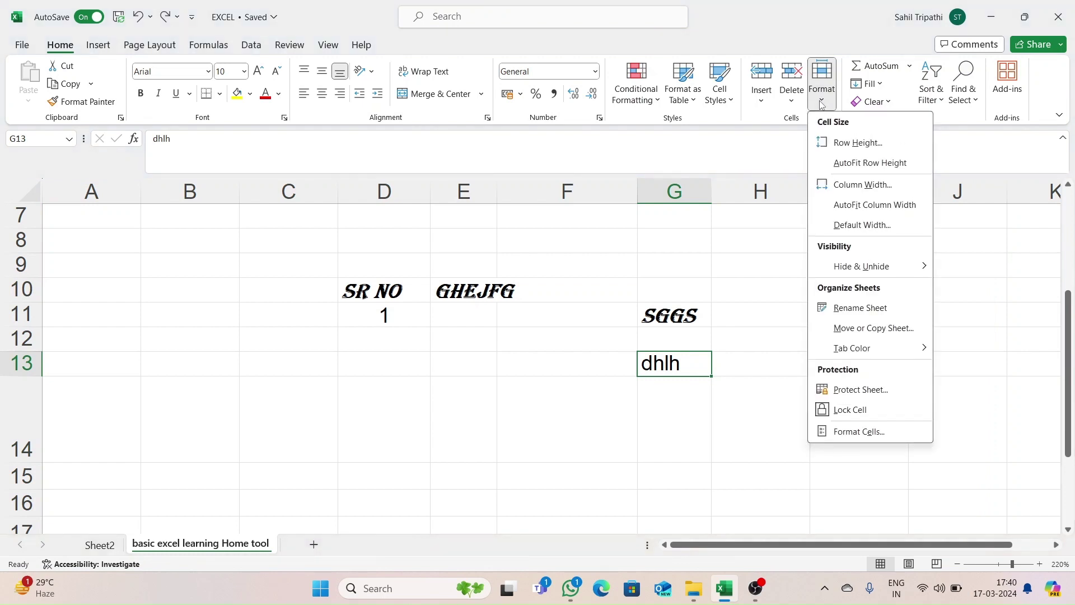
{"action": "left_click", "coordinate": [25, 242]}
AutoFit the row height of rows 7 through 15.
{"action": "left_click_drag", "start_coordinate": [21, 220], "coordinate": [16, 477]}
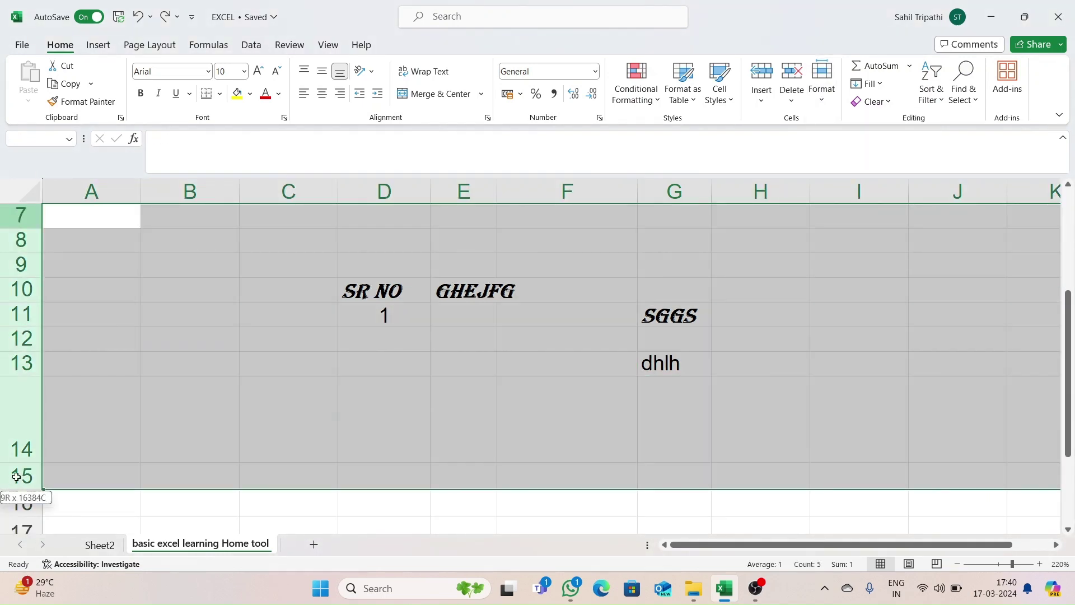
{"action": "left_click", "coordinate": [827, 105]}
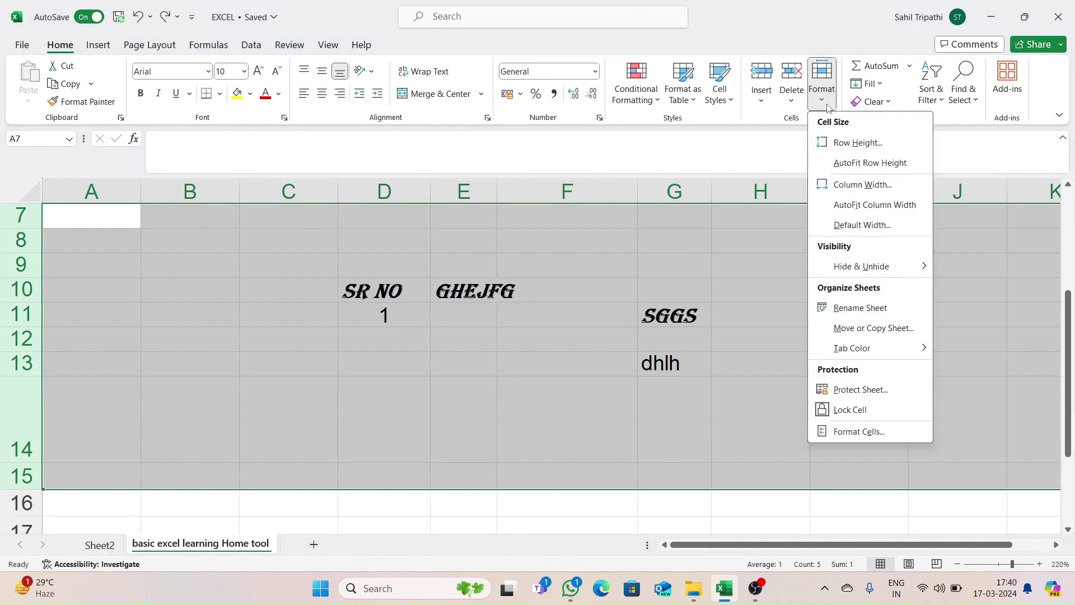
{"action": "left_click", "coordinate": [827, 106]}
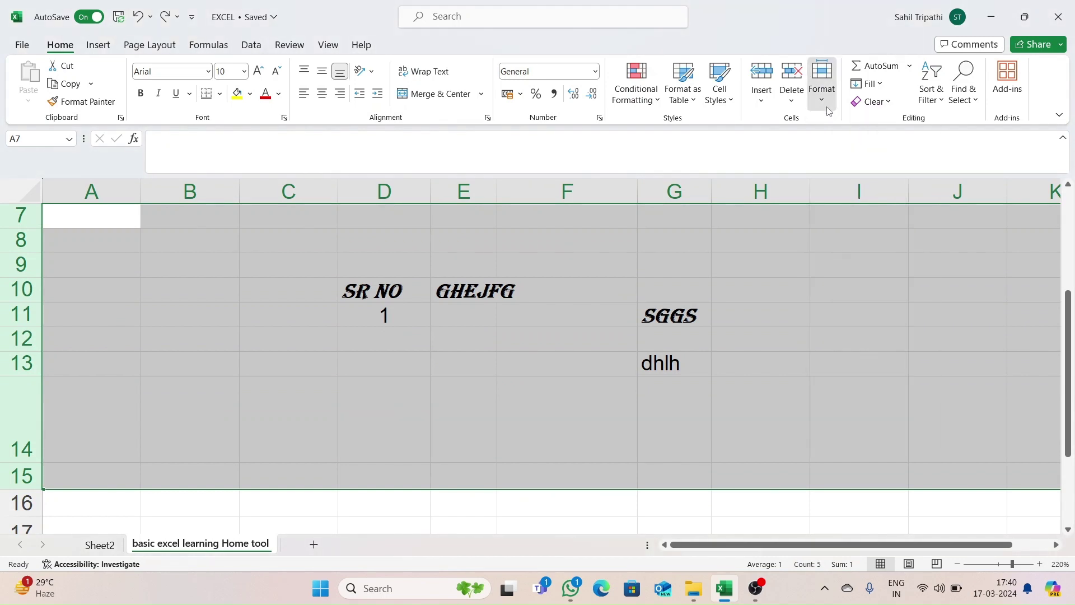
{"action": "left_click", "coordinate": [827, 105]}
{"action": "left_click", "coordinate": [846, 167]}
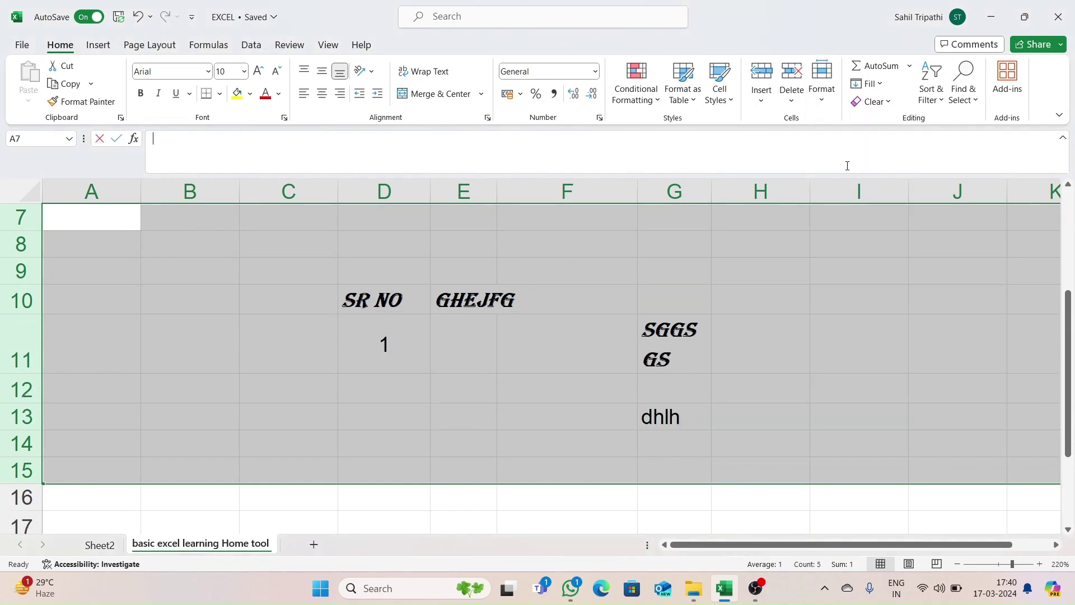
{"action": "left_click", "coordinate": [846, 166]}
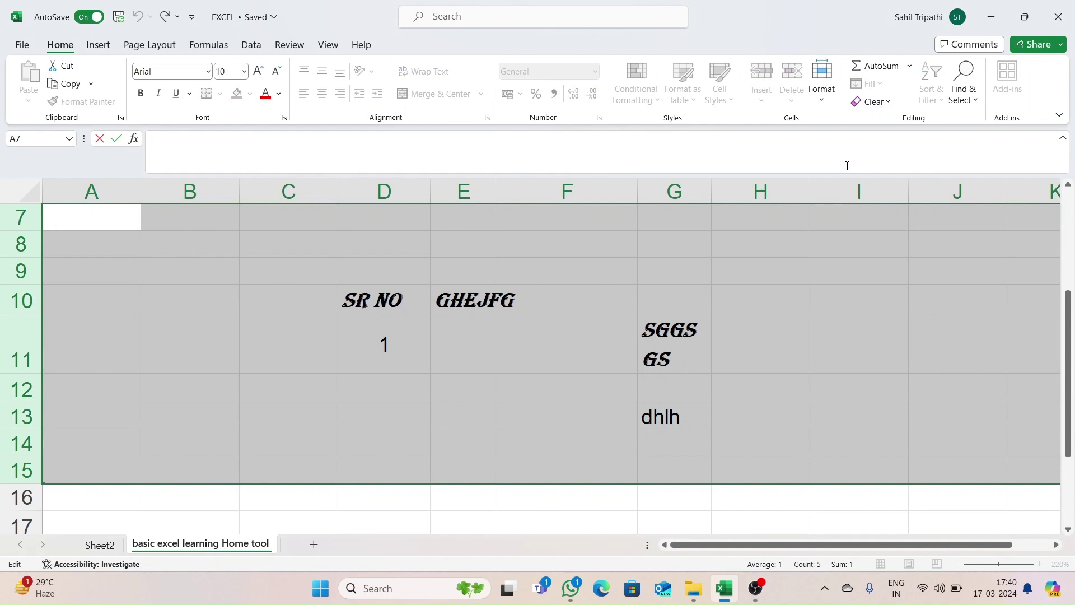
{"action": "left_click", "coordinate": [812, 104]}
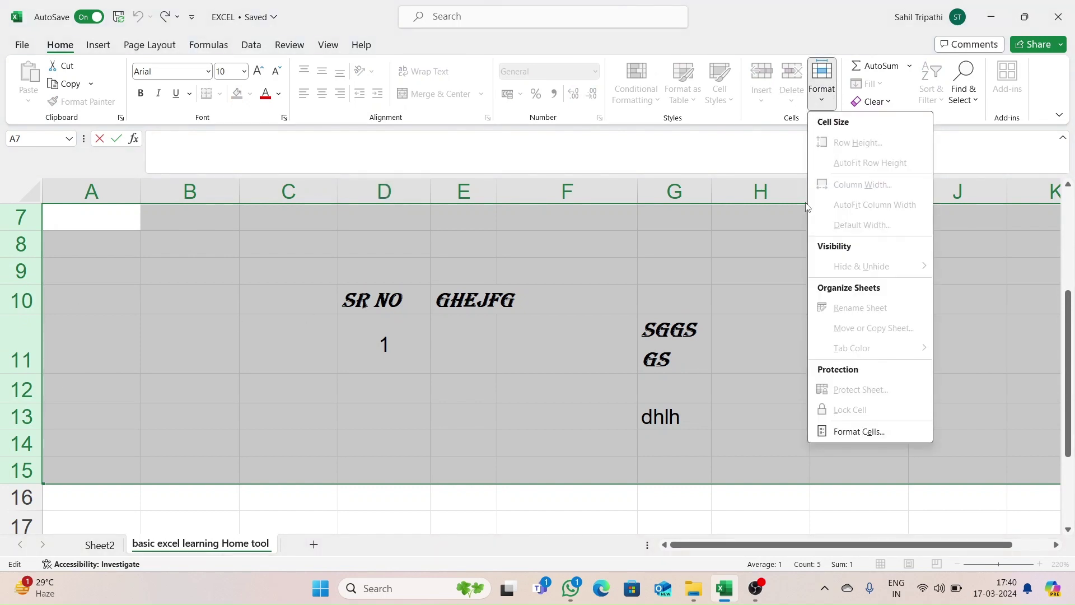
{"action": "left_click", "coordinate": [721, 238]}
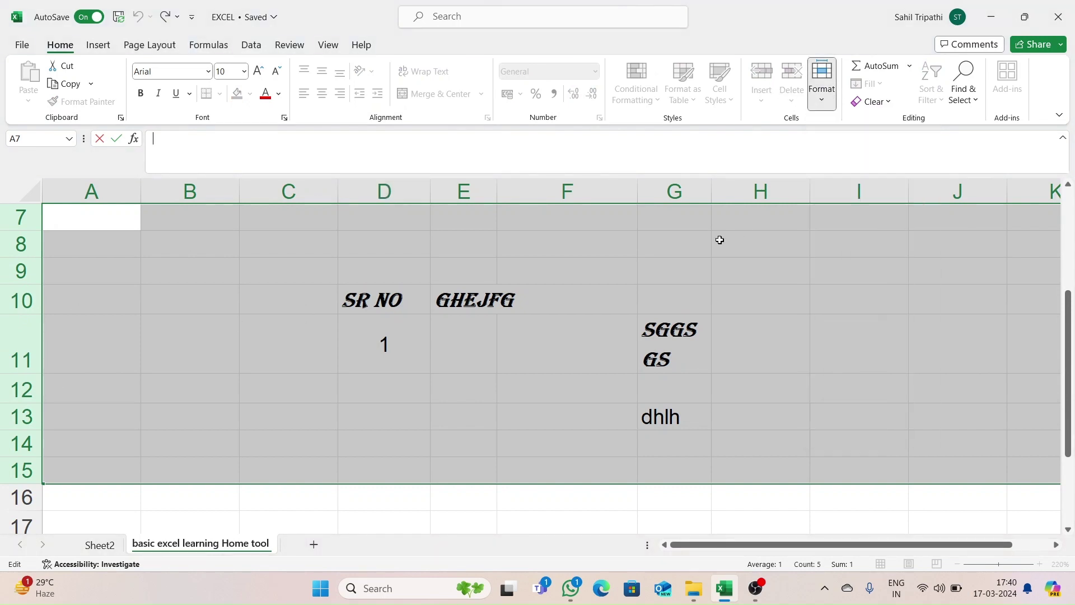
{"action": "left_click", "coordinate": [827, 102]}
{"action": "left_click", "coordinate": [484, 411]}
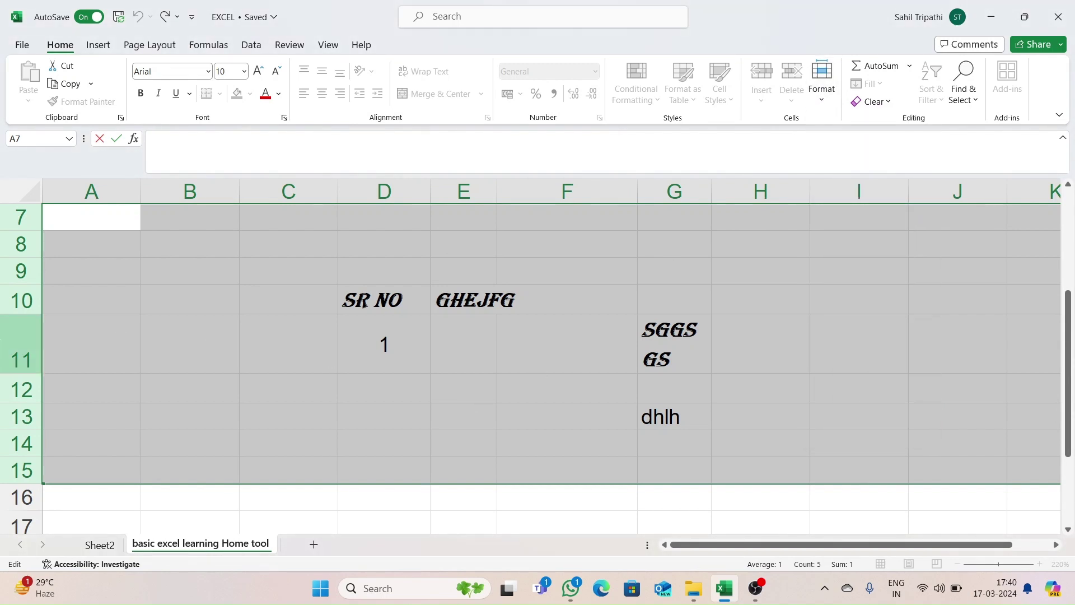
{"action": "left_click", "coordinate": [21, 343]}
Apply AutoFit Row Height and AutoFit Column Width to the cells in rows 7 through 13.
{"action": "left_click_drag", "start_coordinate": [16, 221], "coordinate": [20, 418]}
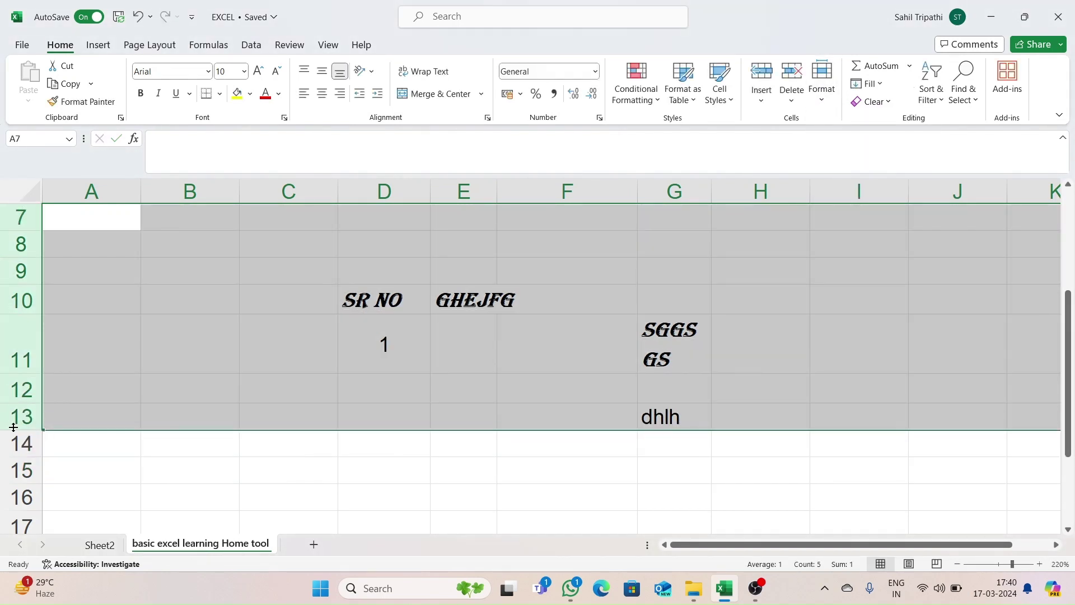
{"action": "left_click", "coordinate": [836, 94]}
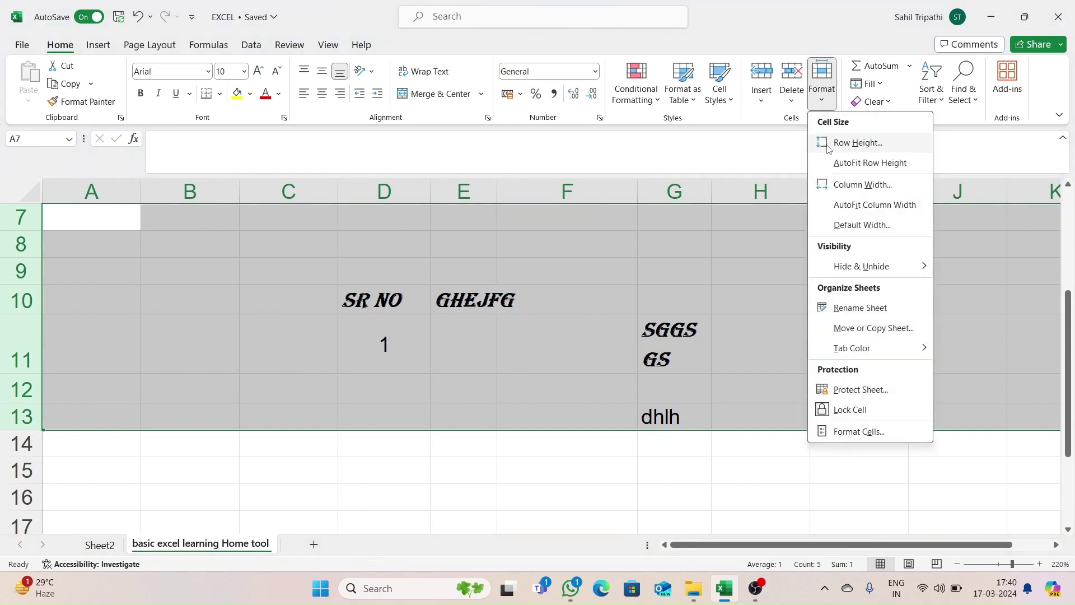
{"action": "left_click", "coordinate": [856, 163]}
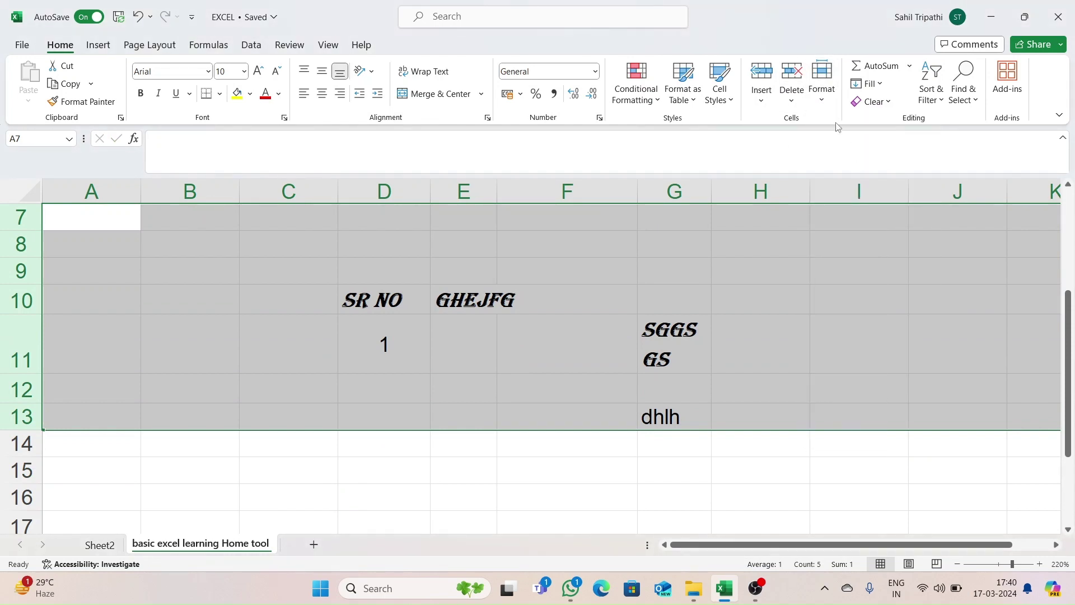
{"action": "left_click", "coordinate": [831, 102]}
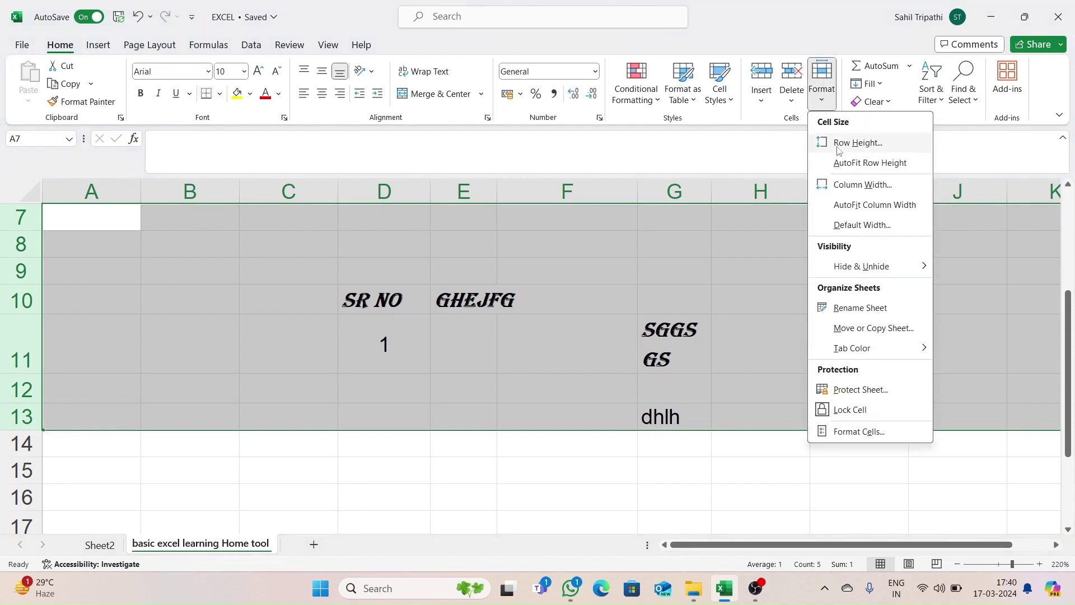
{"action": "left_click", "coordinate": [844, 205]}
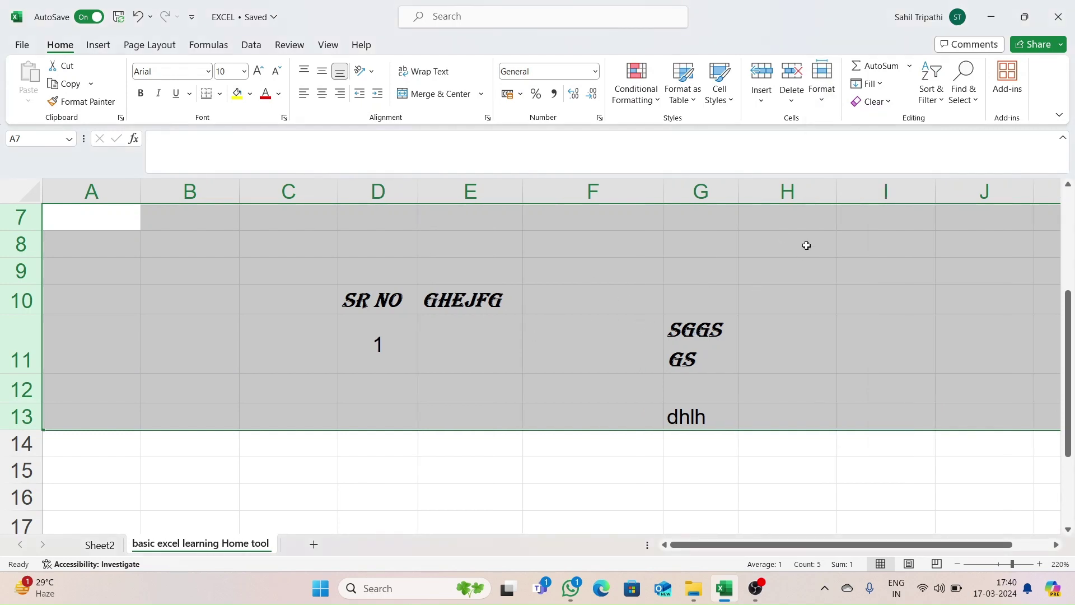
{"action": "left_click", "coordinate": [807, 245]}
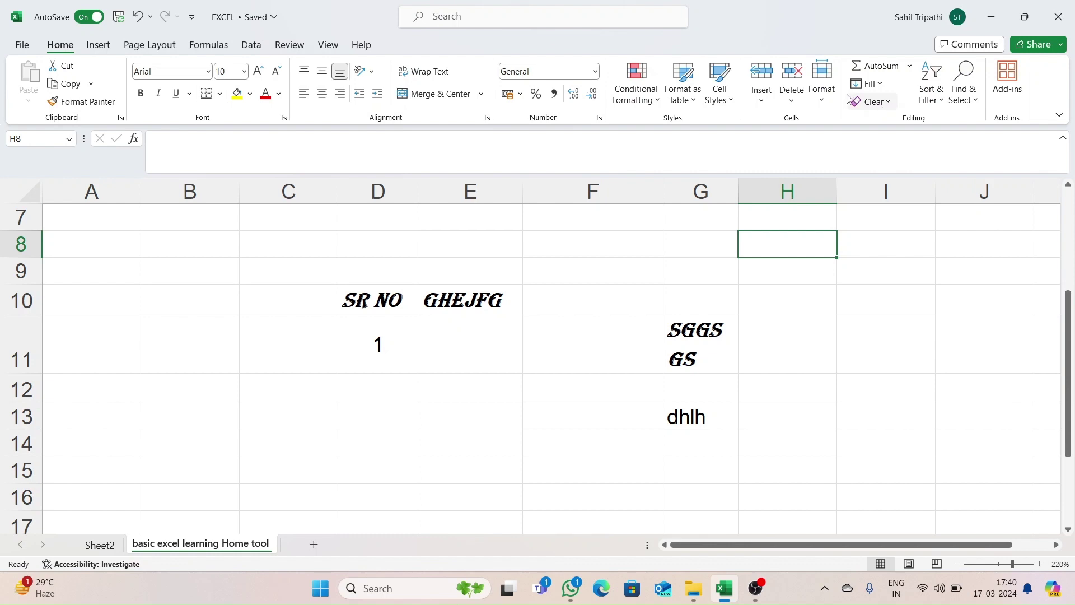
Hide row 10, which holds the SR NO and GHEJFG headings.
{"action": "left_click", "coordinate": [830, 98]}
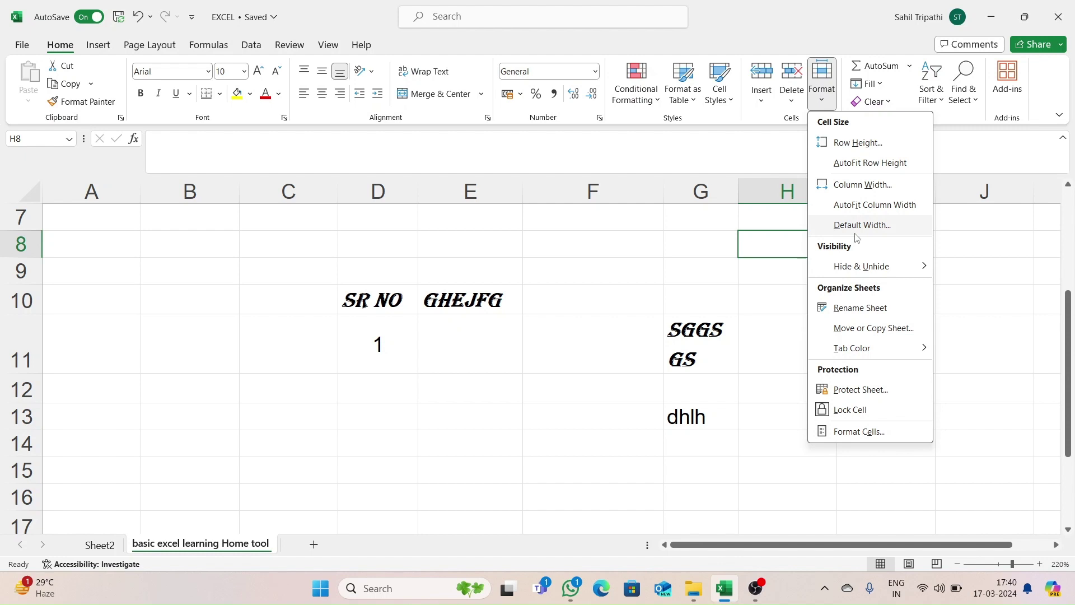
{"action": "mouse_move", "coordinate": [867, 269]}
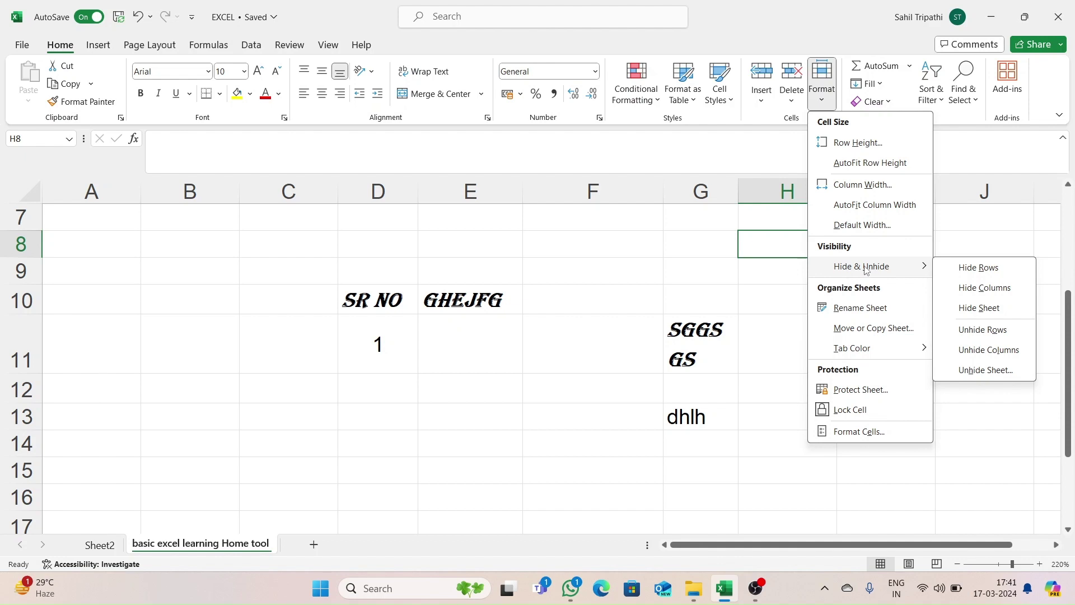
{"action": "left_click", "coordinate": [15, 299]}
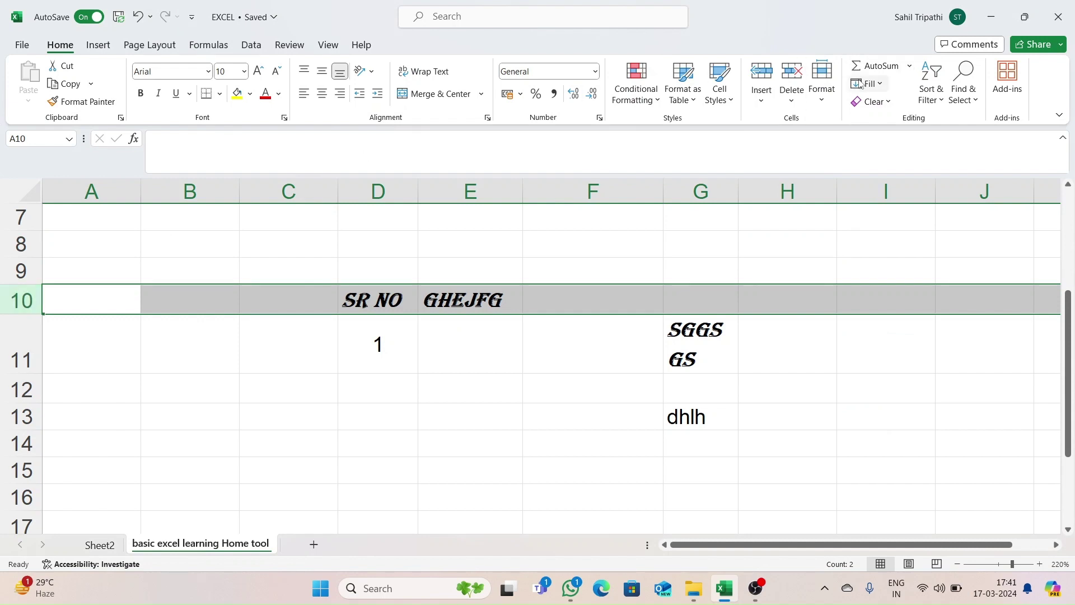
{"action": "left_click", "coordinate": [830, 96]}
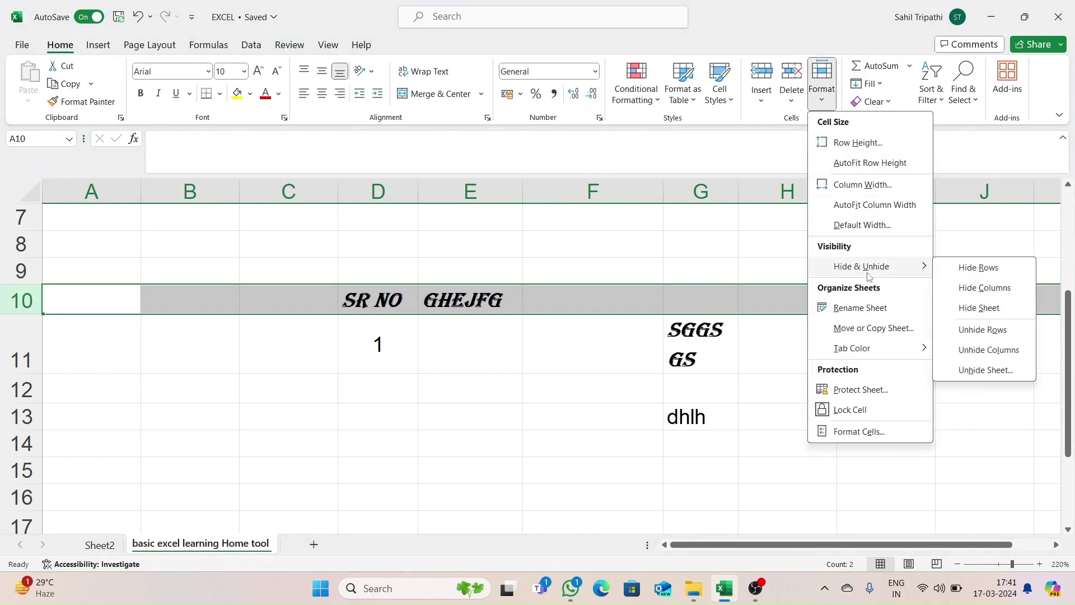
{"action": "left_click", "coordinate": [959, 268]}
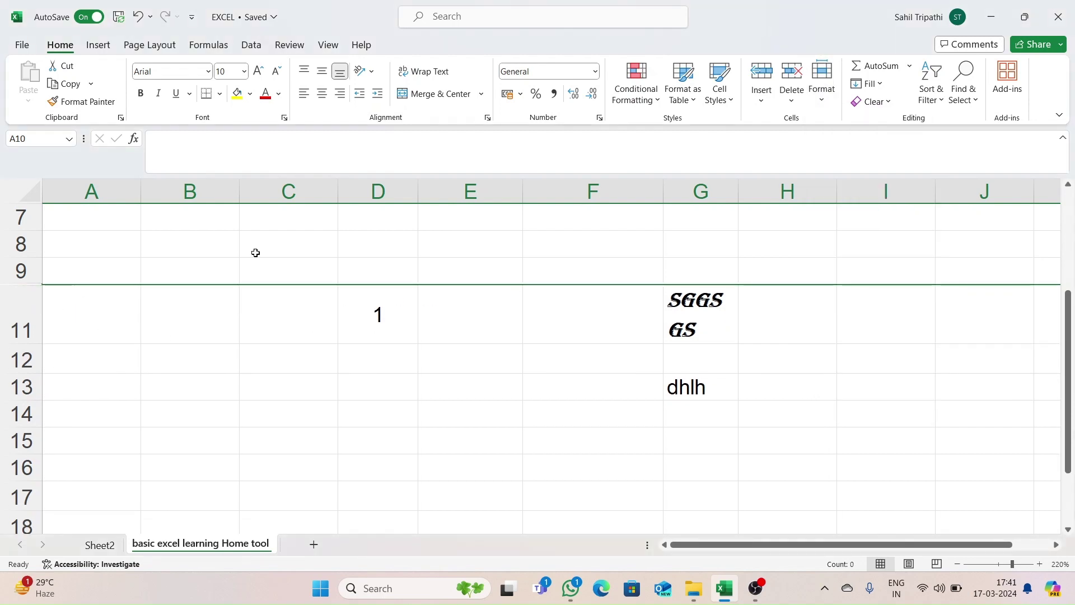
Hide the empty column C.
{"action": "left_click", "coordinate": [320, 176]}
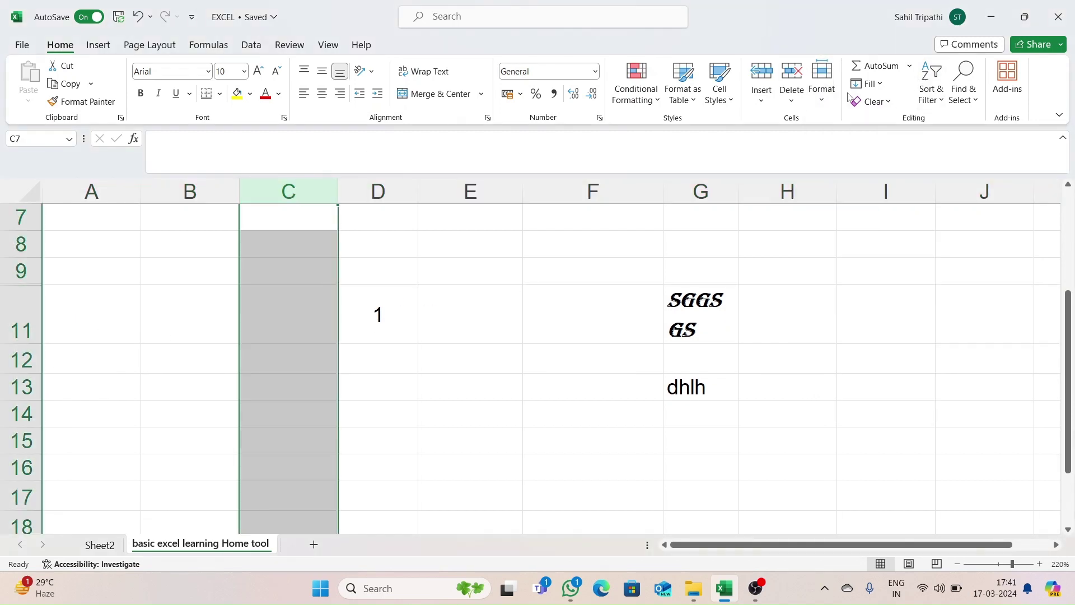
{"action": "left_click", "coordinate": [822, 89]}
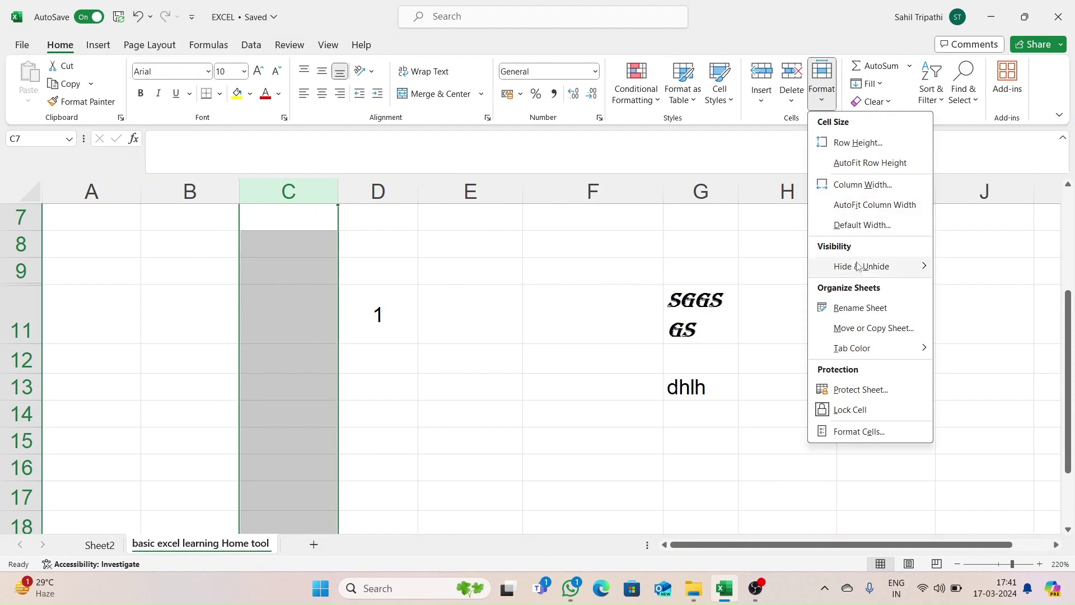
{"action": "mouse_move", "coordinate": [859, 278]}
{"action": "left_click", "coordinate": [957, 288]}
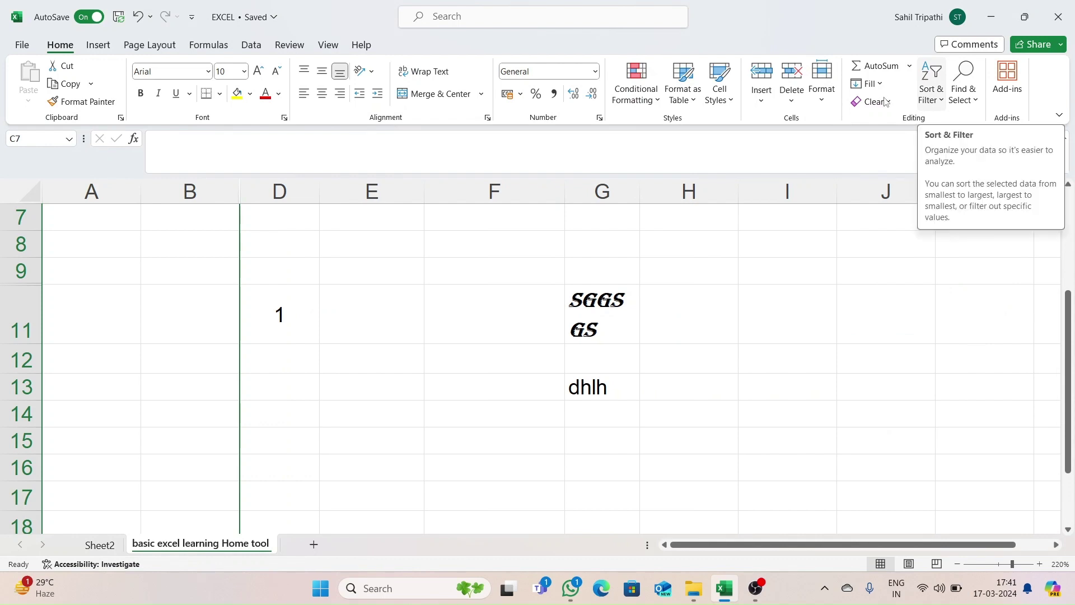
Unhide the hidden heading row 10.
{"action": "left_click", "coordinate": [822, 92]}
{"action": "mouse_move", "coordinate": [863, 267]}
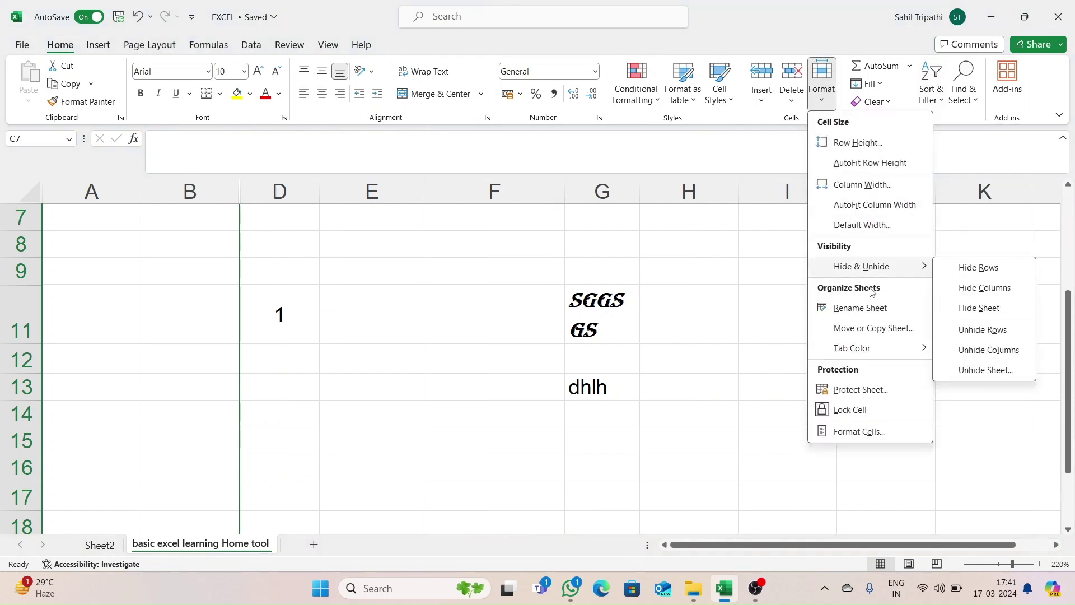
{"action": "left_click", "coordinate": [972, 333]}
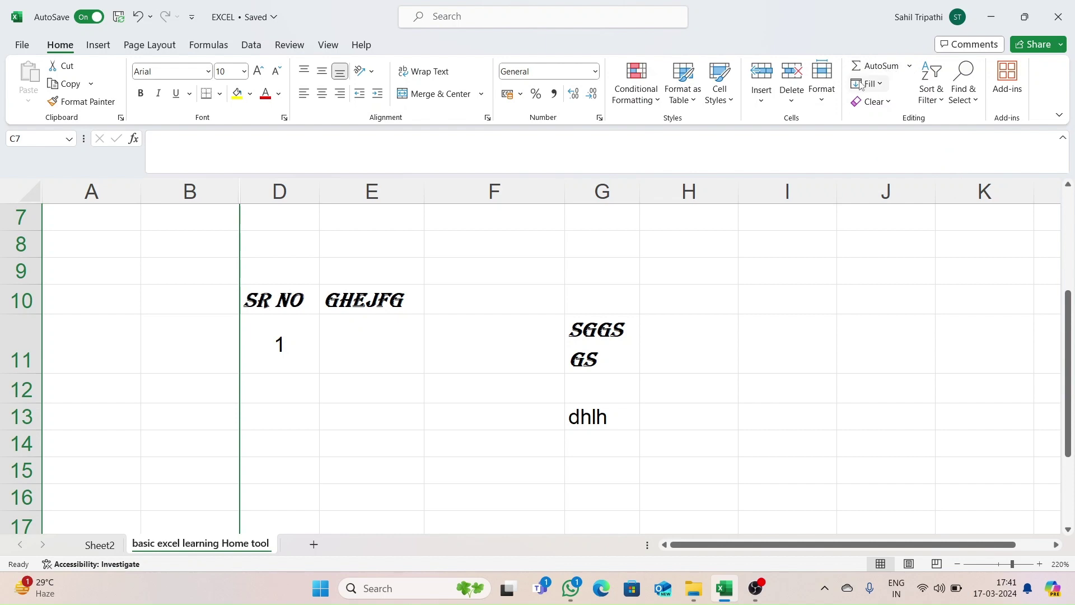
Enter the values 4, 5 and 6 in cells D12 through D14 under SR NO.
{"action": "left_click", "coordinate": [275, 360]}
{"action": "left_click", "coordinate": [275, 385]}
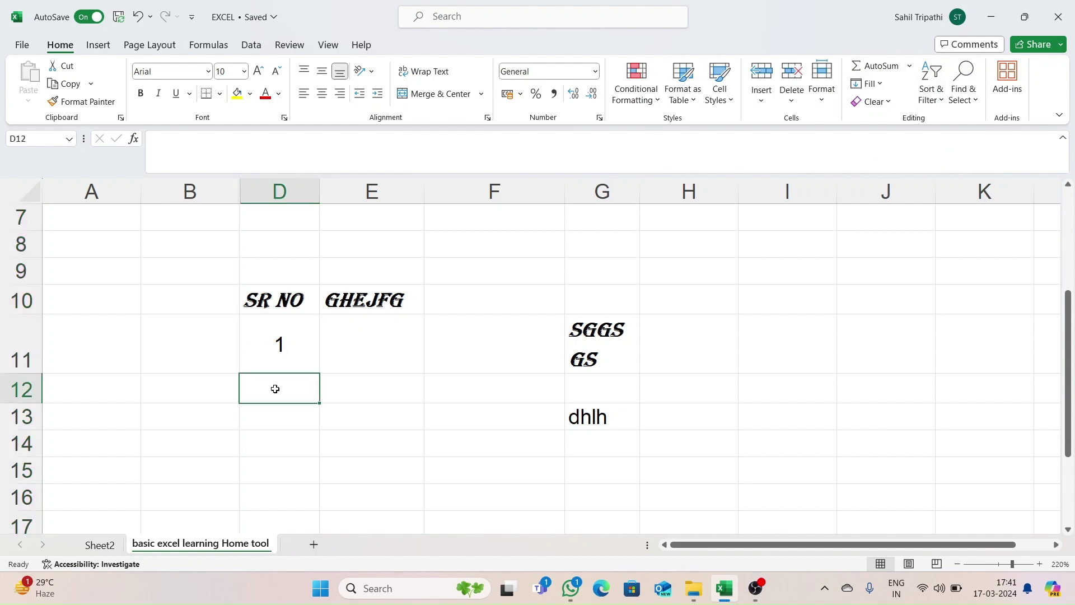
{"action": "type", "text": "4"}
{"action": "key", "text": "Return"}
{"action": "type", "text": "5"}
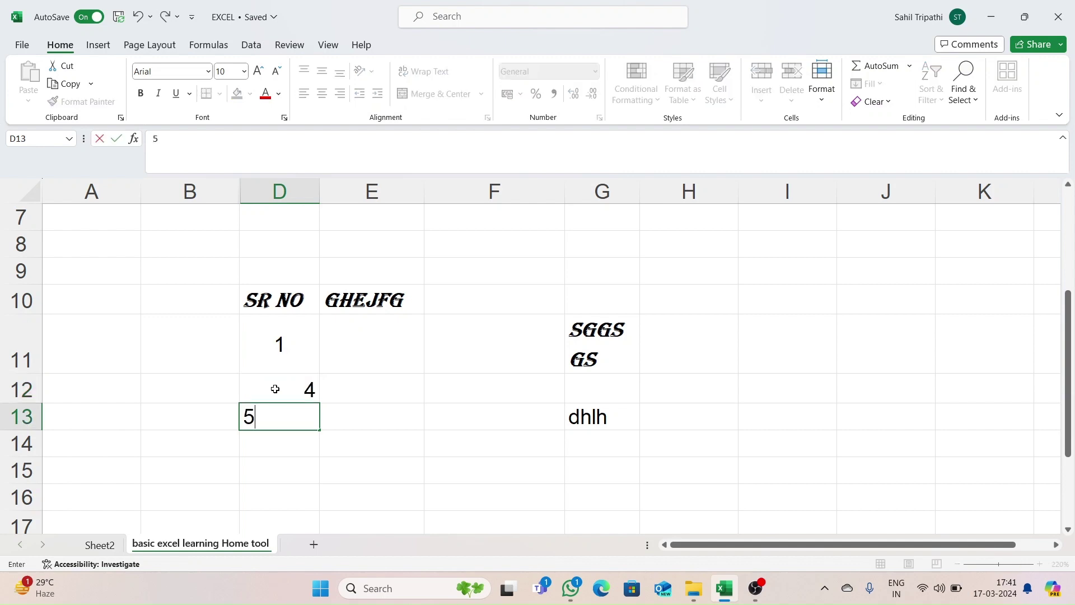
{"action": "key", "text": "Return"}
{"action": "type", "text": "6"}
{"action": "key", "text": "Return"}
Sum the numbers in D11 through D14 with AutoSum, placing the total in the cell below them.
{"action": "left_click_drag", "start_coordinate": [287, 358], "coordinate": [299, 445]}
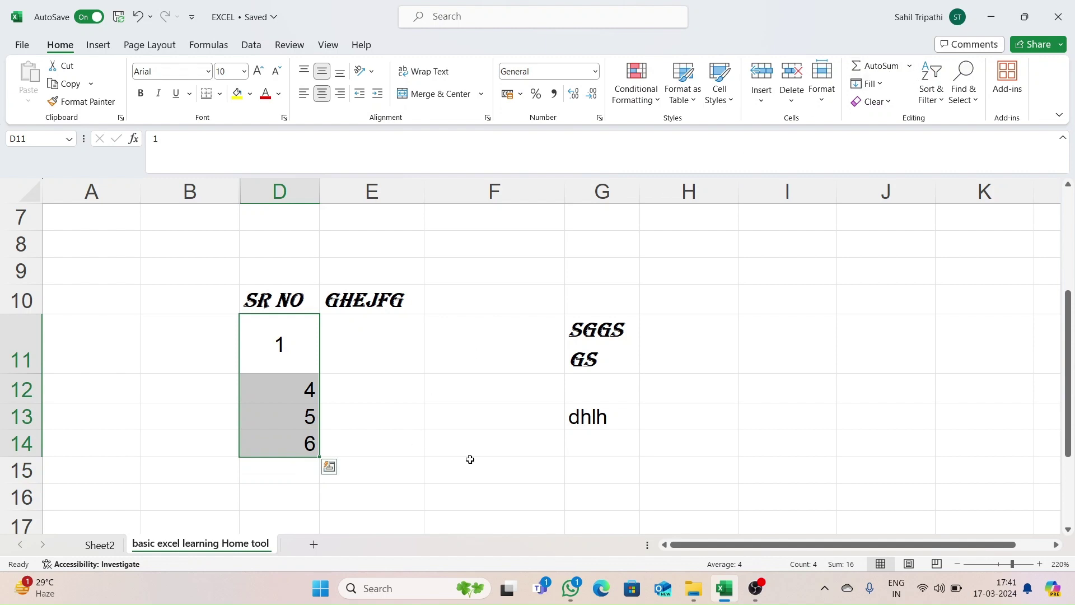
{"action": "left_click", "coordinate": [913, 356]}
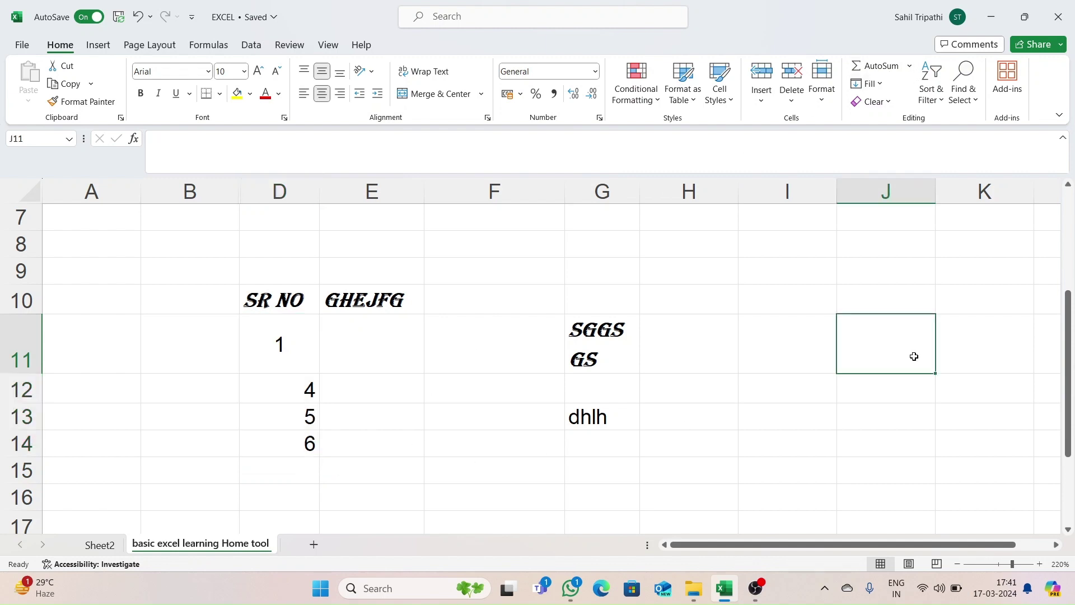
{"action": "left_click", "coordinate": [910, 67]}
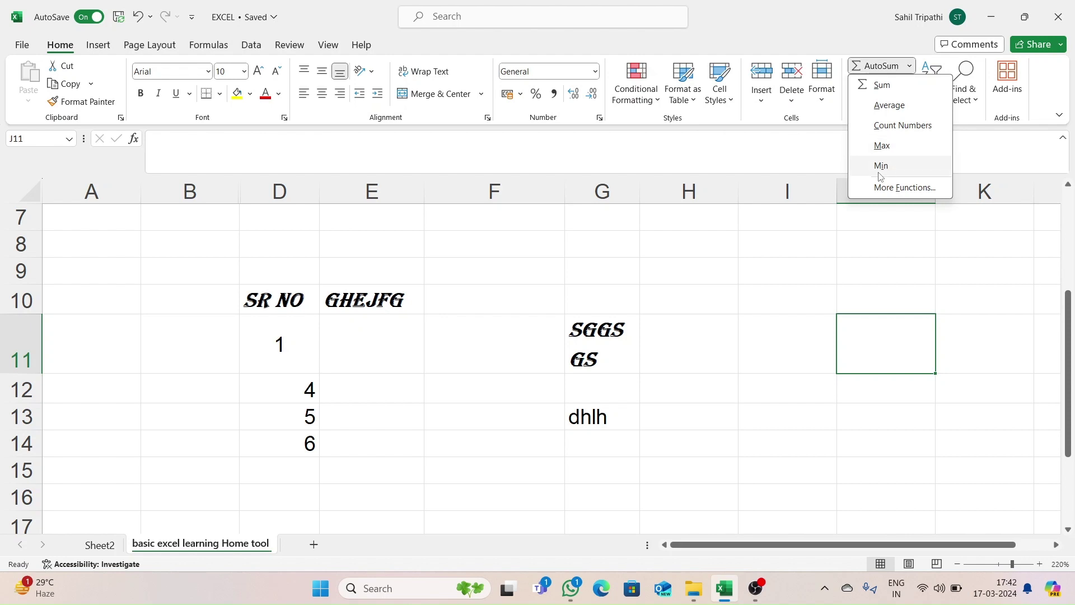
{"action": "left_click", "coordinate": [285, 348]}
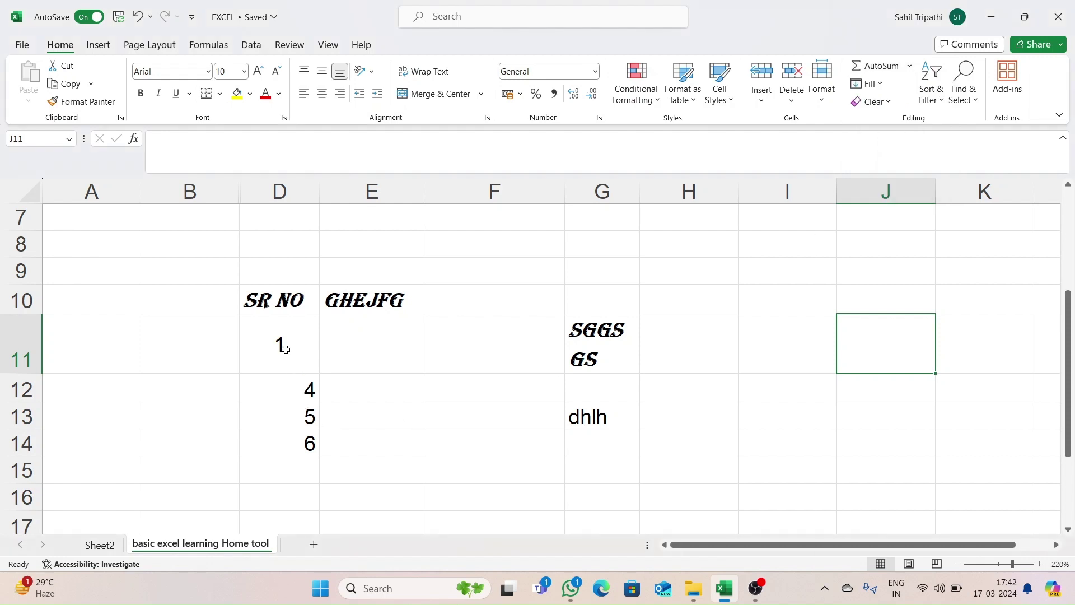
{"action": "left_click", "coordinate": [301, 335]}
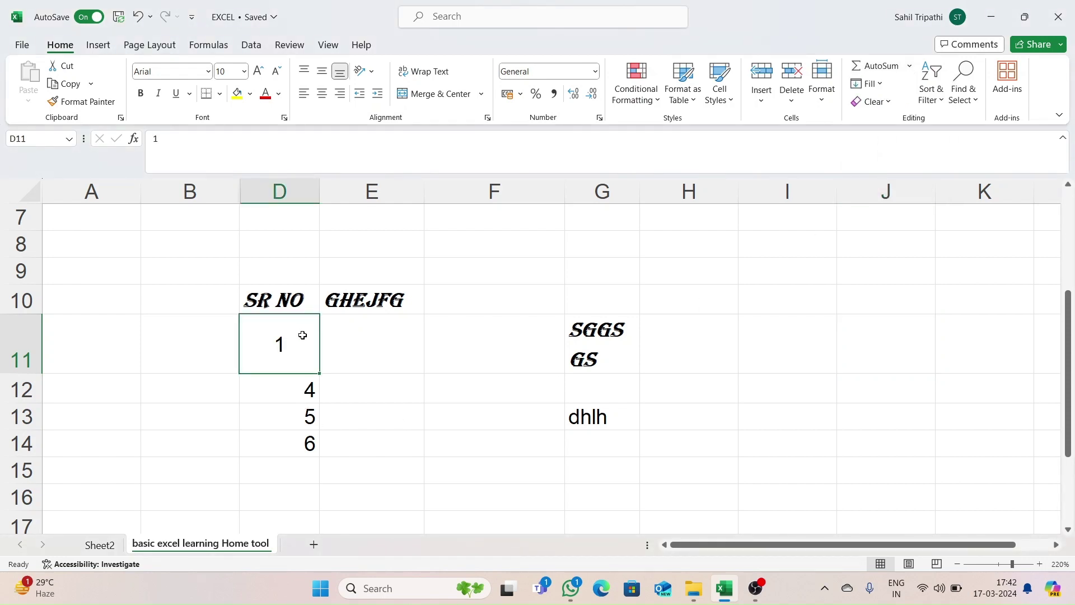
{"action": "left_click_drag", "start_coordinate": [295, 350], "coordinate": [296, 447]}
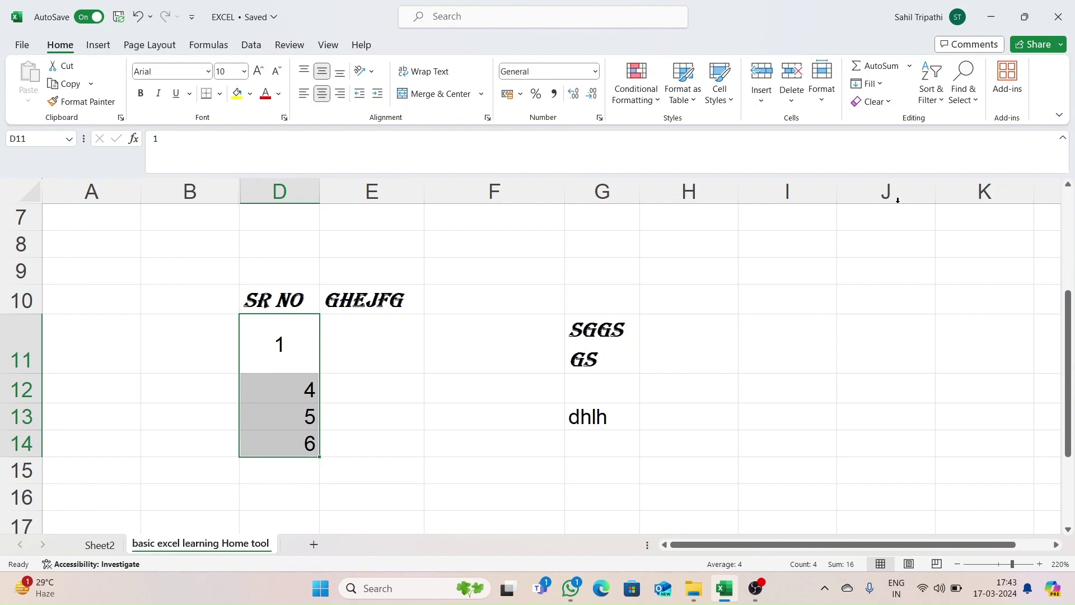
{"action": "left_click", "coordinate": [910, 65]}
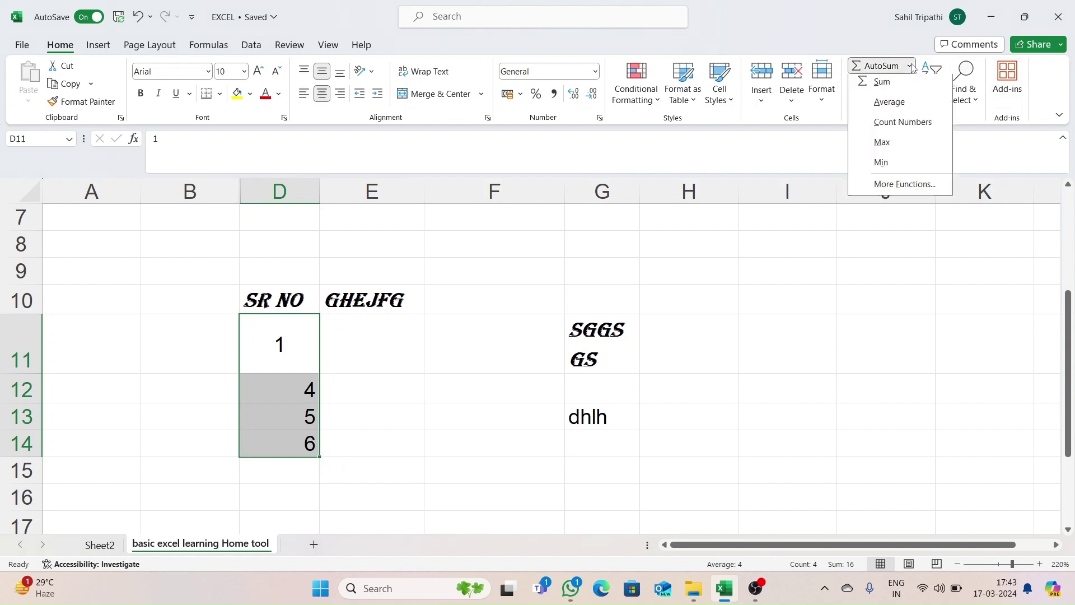
{"action": "left_click", "coordinate": [882, 85]}
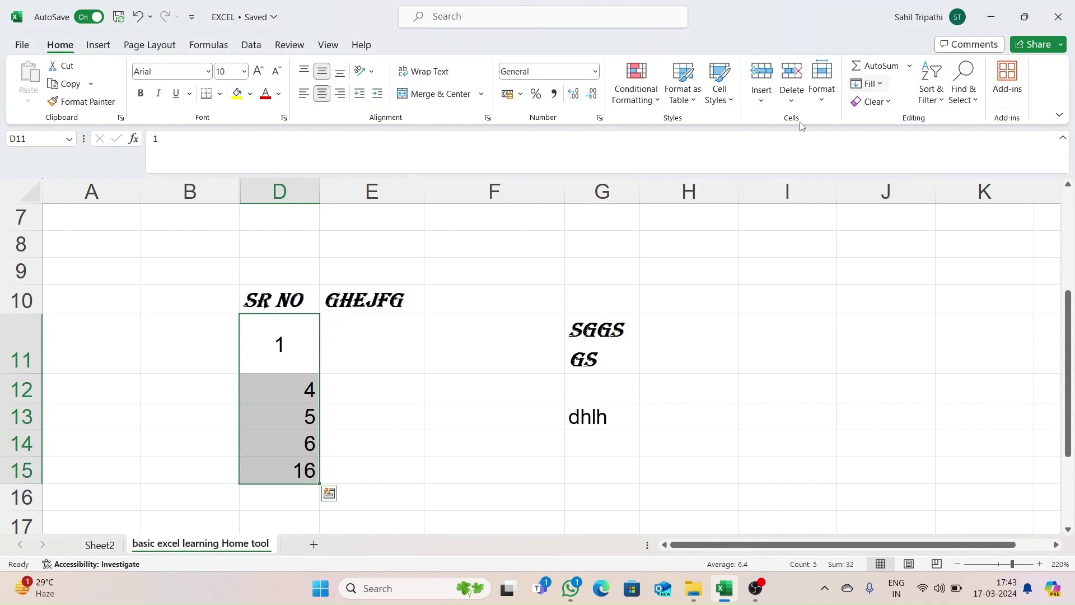
{"action": "left_click", "coordinate": [410, 428]}
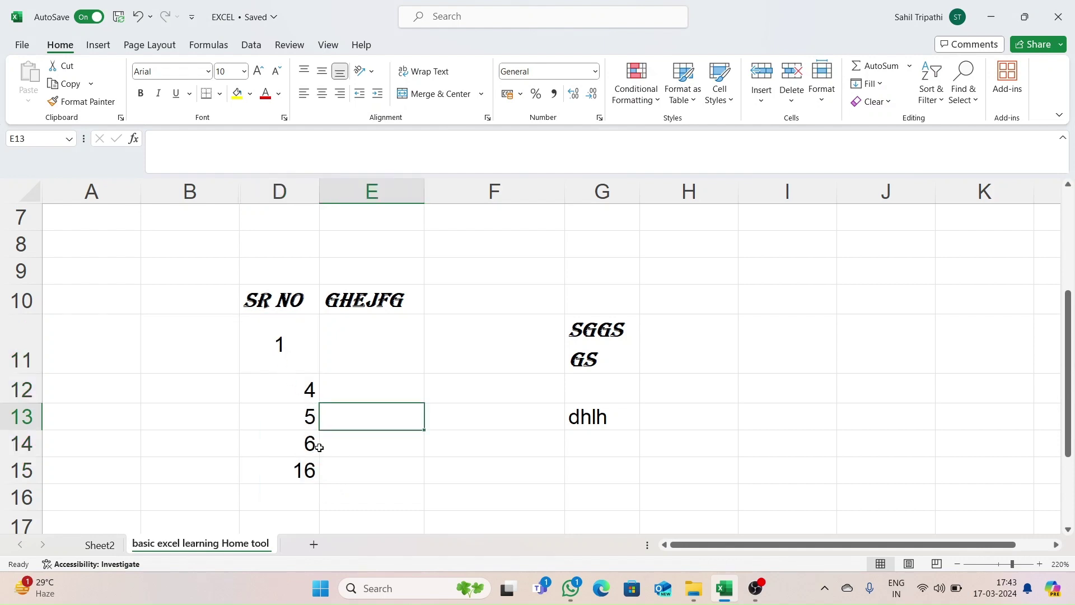
Replace the total in D15 with the average of cells D11 through D14 using AutoSum.
{"action": "left_click", "coordinate": [309, 470]}
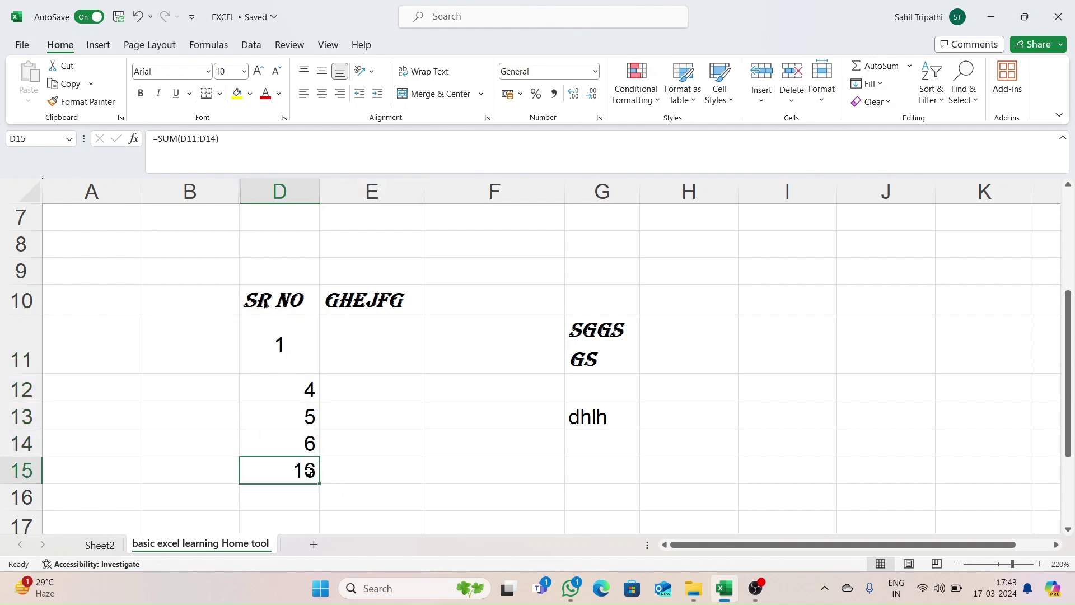
{"action": "key", "text": "Delete"}
{"action": "left_click_drag", "start_coordinate": [280, 343], "coordinate": [283, 435]}
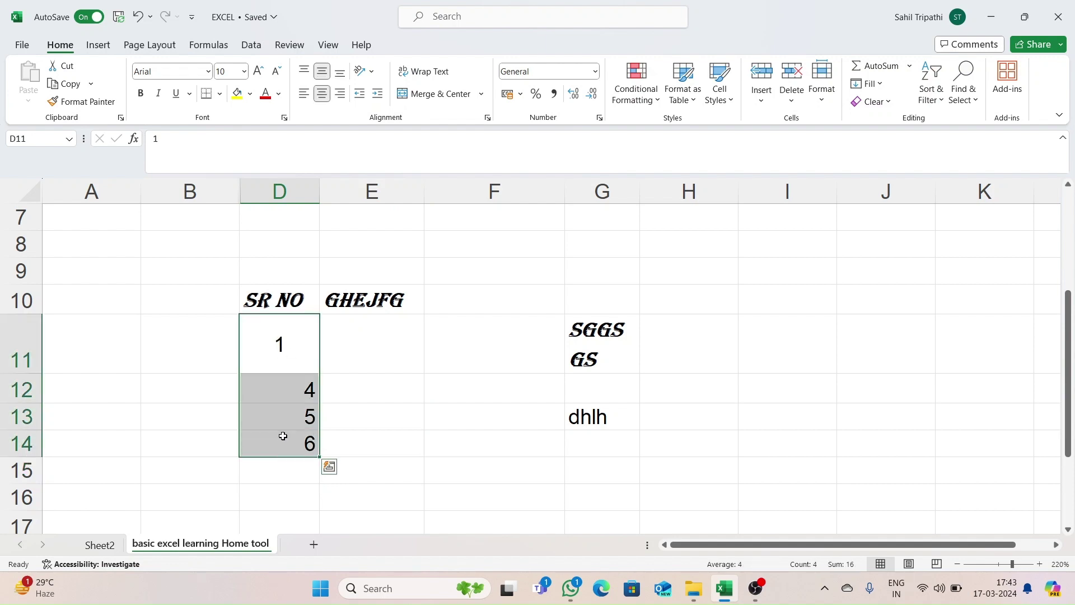
{"action": "left_click", "coordinate": [909, 65]}
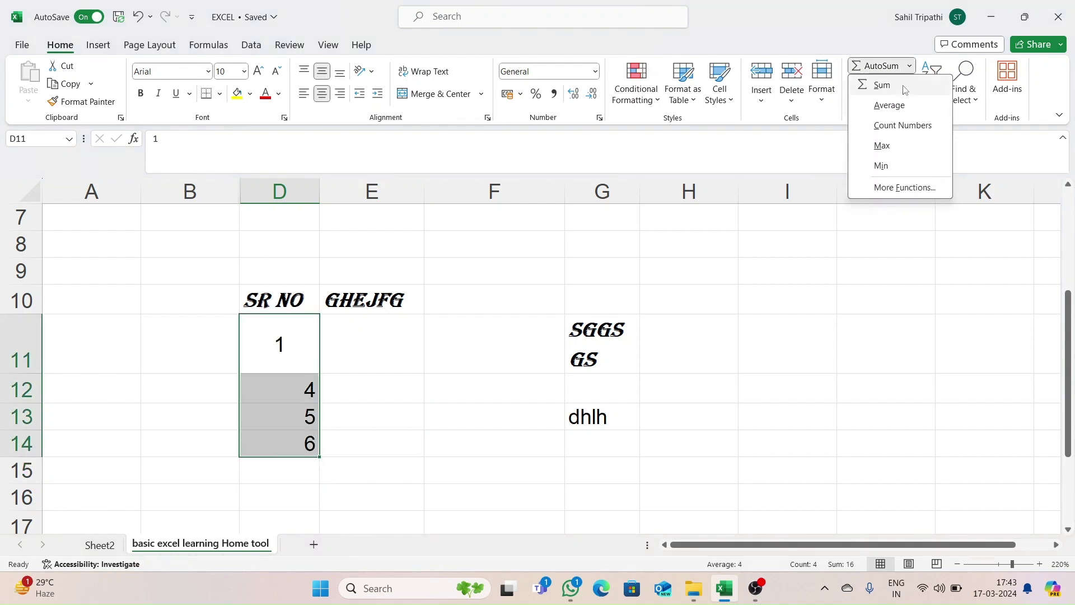
{"action": "left_click", "coordinate": [896, 107]}
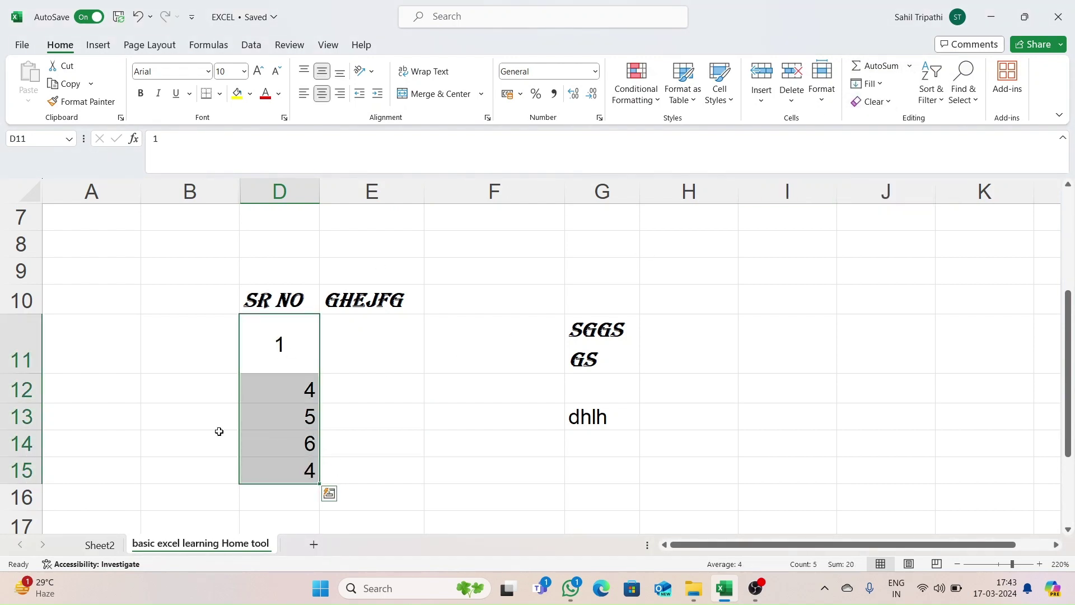
Replace the average in D15 with a Count Numbers result for cells D11 through D14.
{"action": "left_click", "coordinate": [294, 470]}
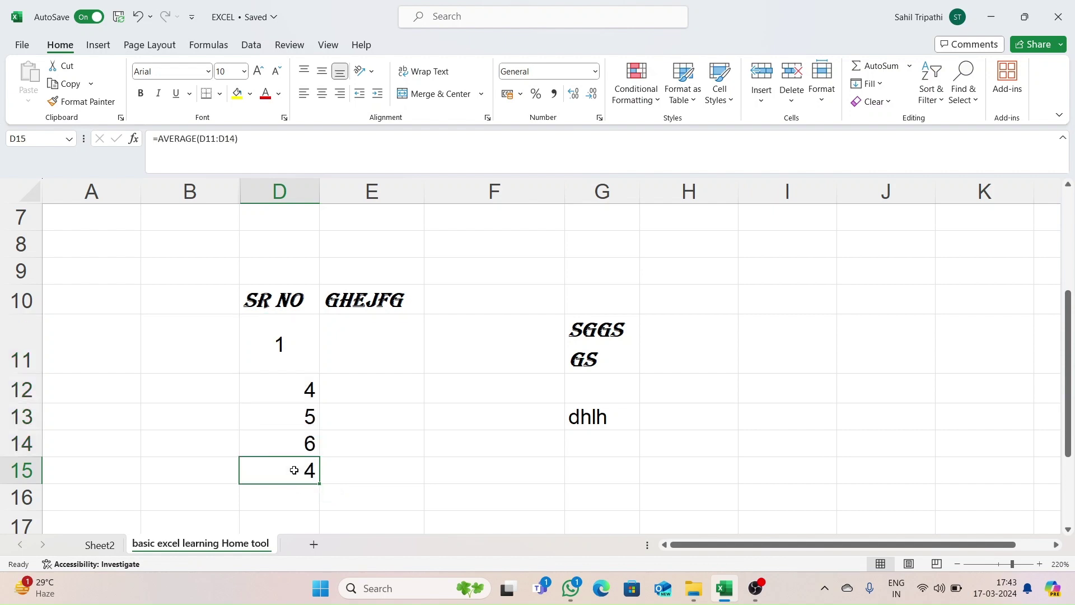
{"action": "key", "text": "Delete"}
{"action": "left_click_drag", "start_coordinate": [291, 336], "coordinate": [295, 437]}
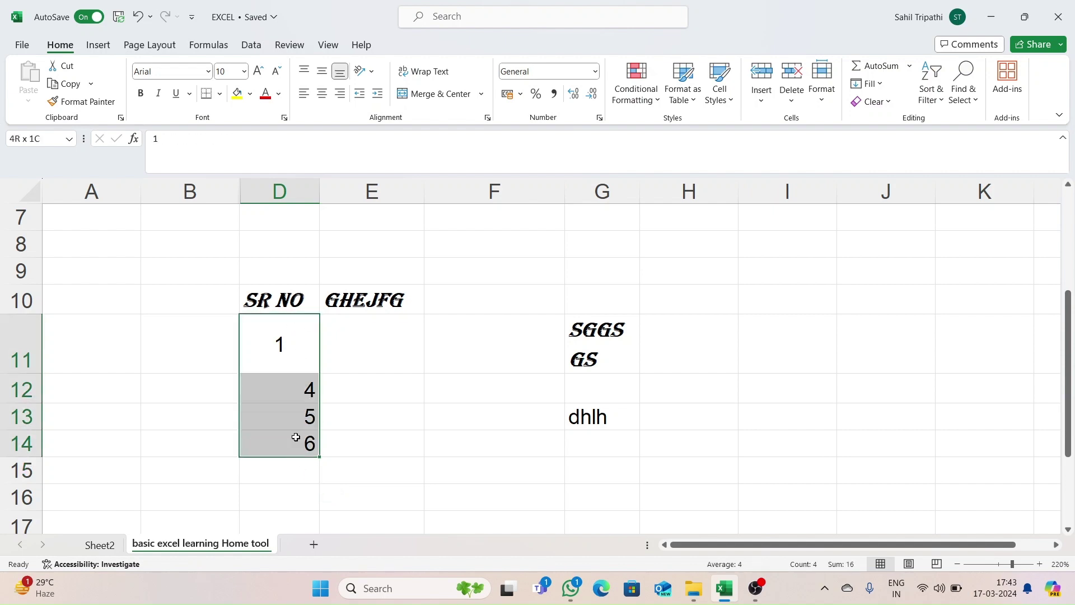
{"action": "left_click", "coordinate": [909, 65]}
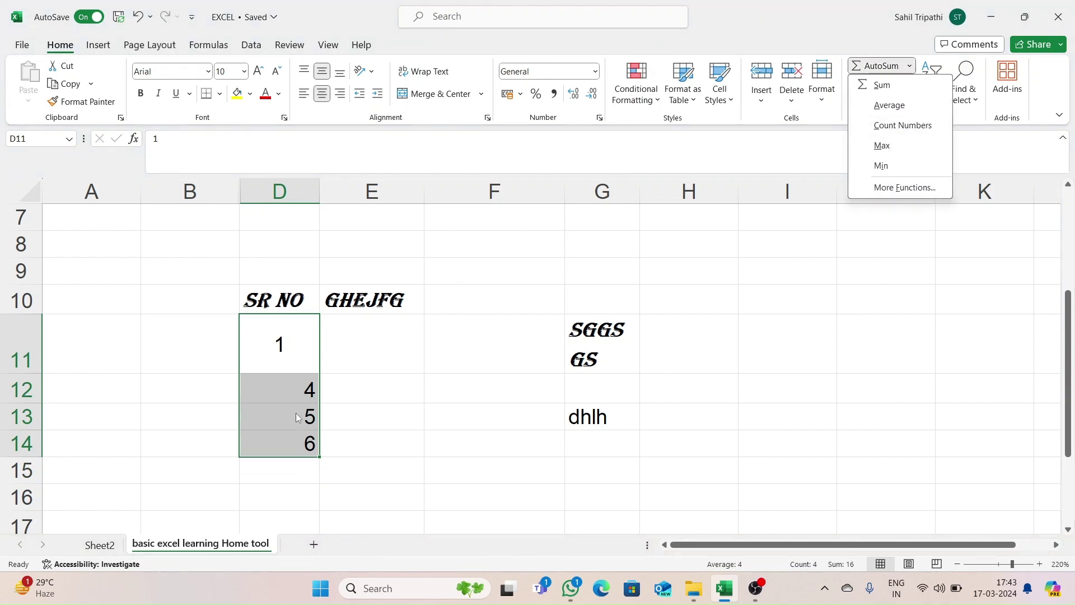
{"action": "left_click", "coordinate": [898, 127]}
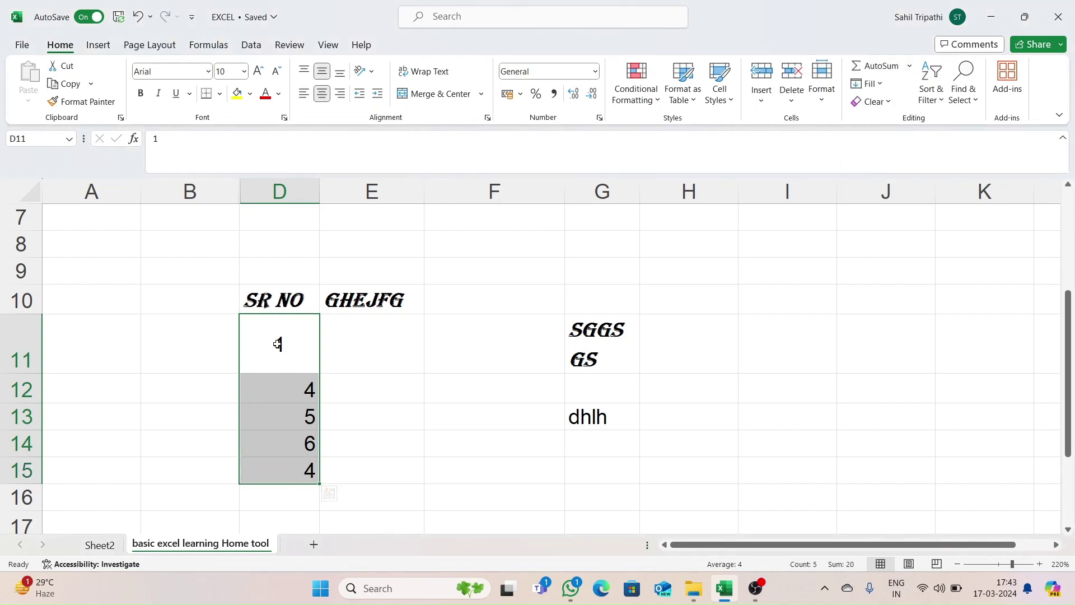
Replace the count in D15 with the Max of cells D11 through D14.
{"action": "left_click", "coordinate": [303, 475]}
{"action": "key", "text": "Delete"}
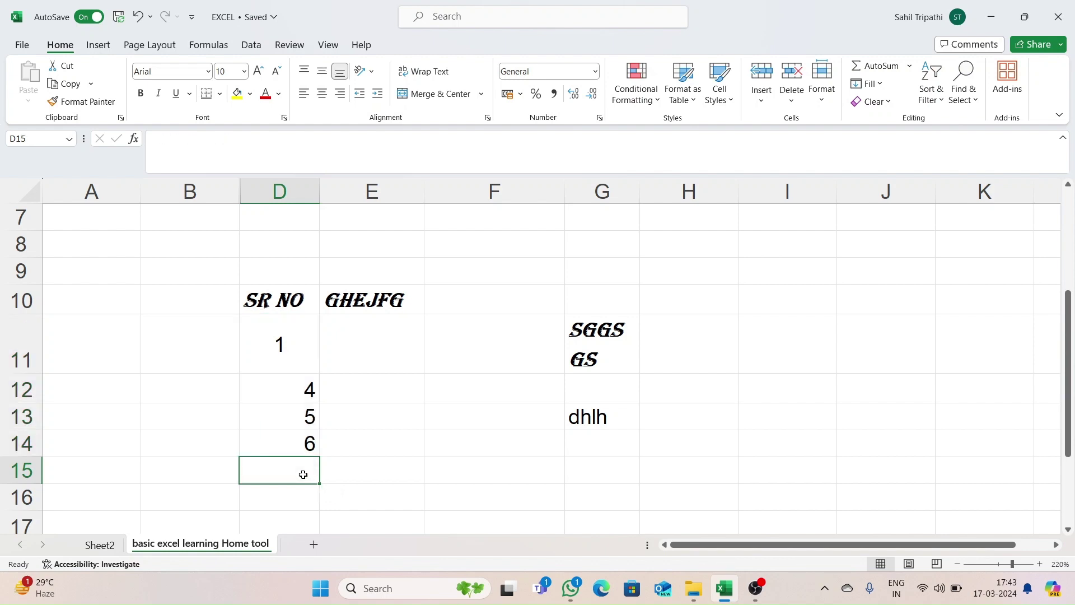
{"action": "left_click_drag", "start_coordinate": [285, 343], "coordinate": [288, 439]}
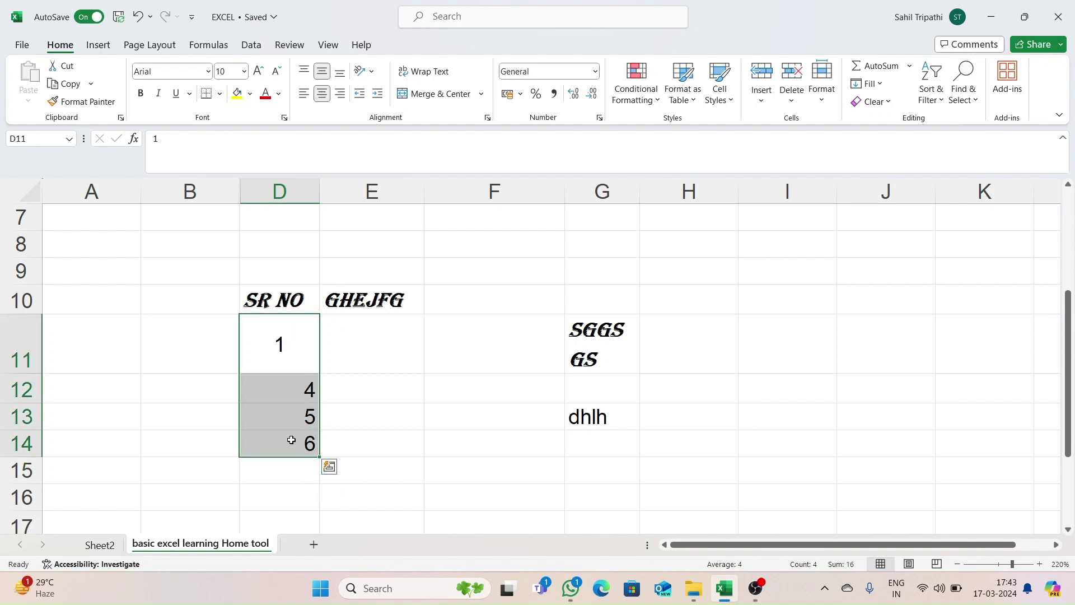
{"action": "left_click", "coordinate": [910, 66]}
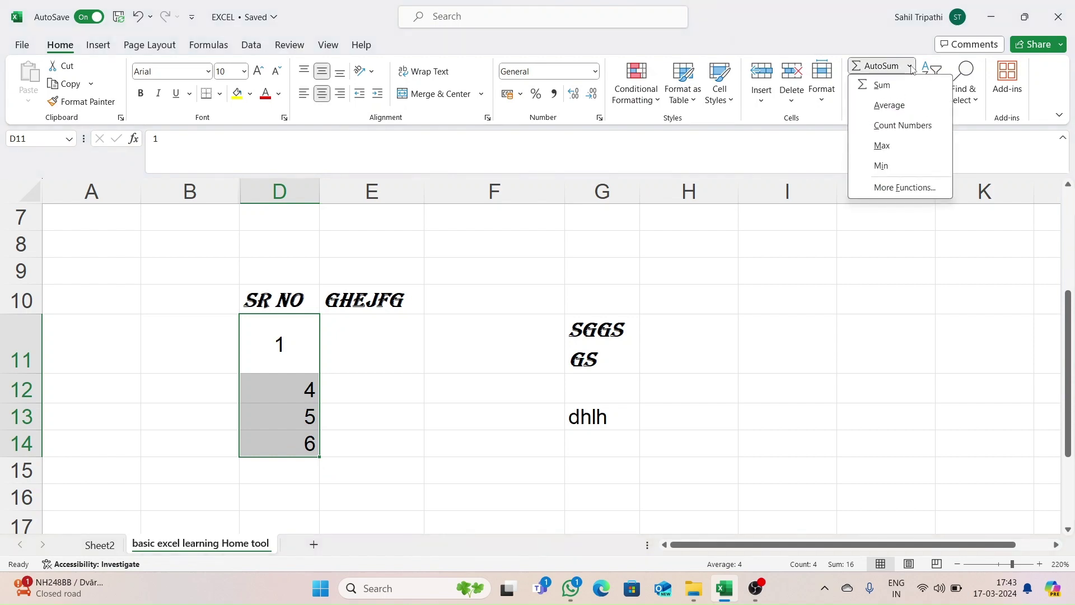
{"action": "left_click", "coordinate": [888, 152]}
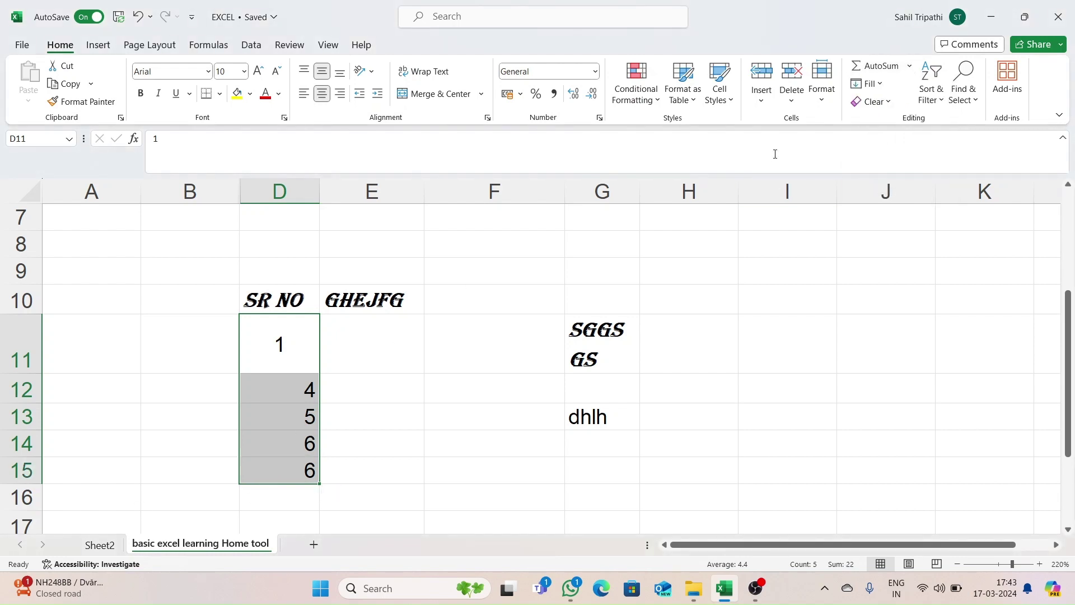
Calculate the Min of cells D11 through D15, placing the result in D16.
{"action": "left_click", "coordinate": [910, 68]}
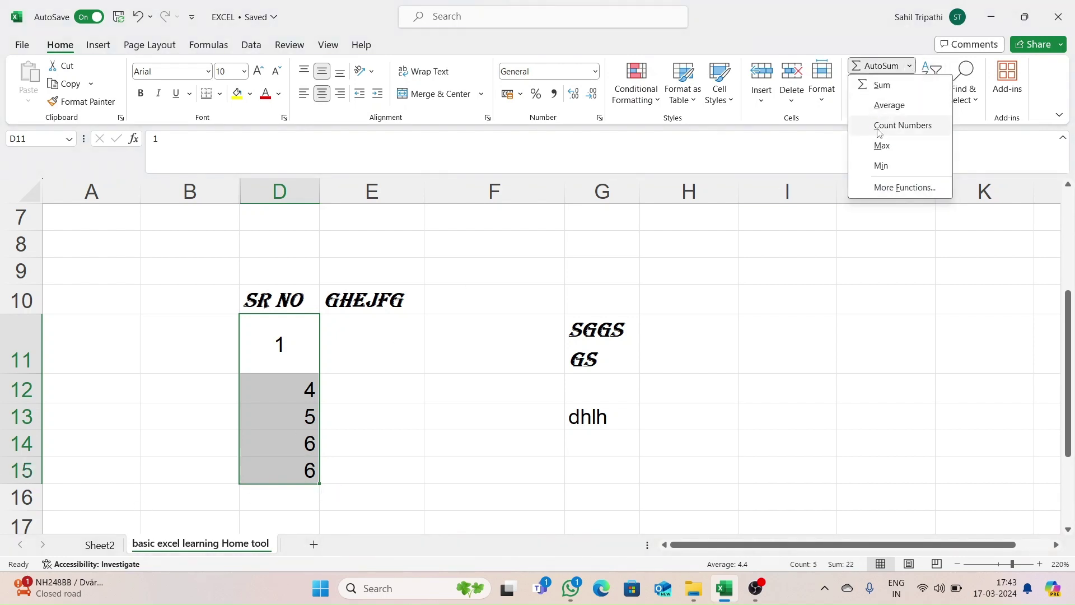
{"action": "left_click", "coordinate": [880, 163]}
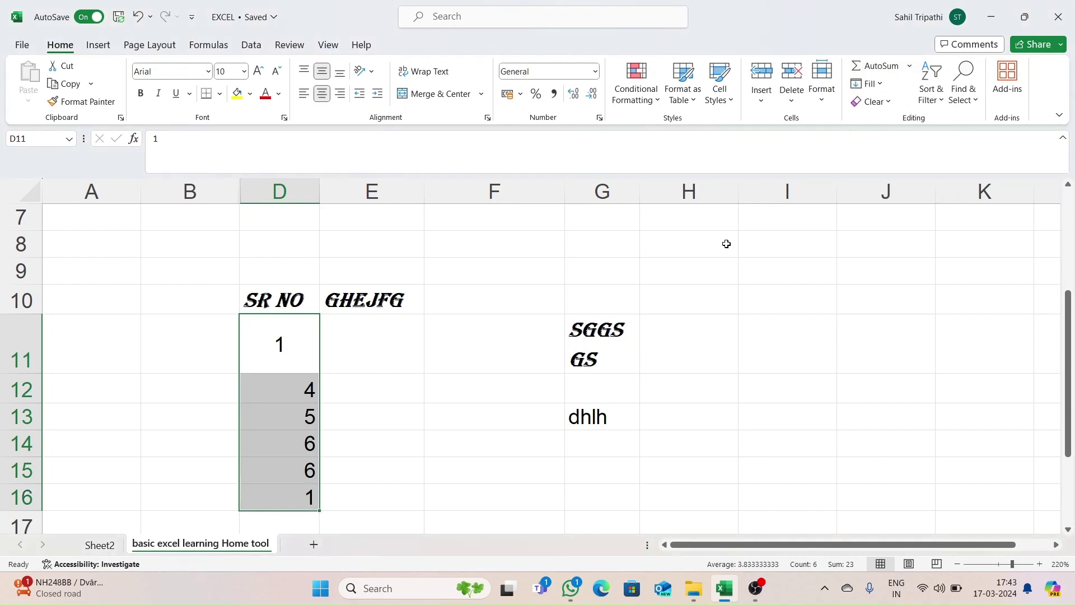
{"action": "left_click", "coordinate": [911, 68]}
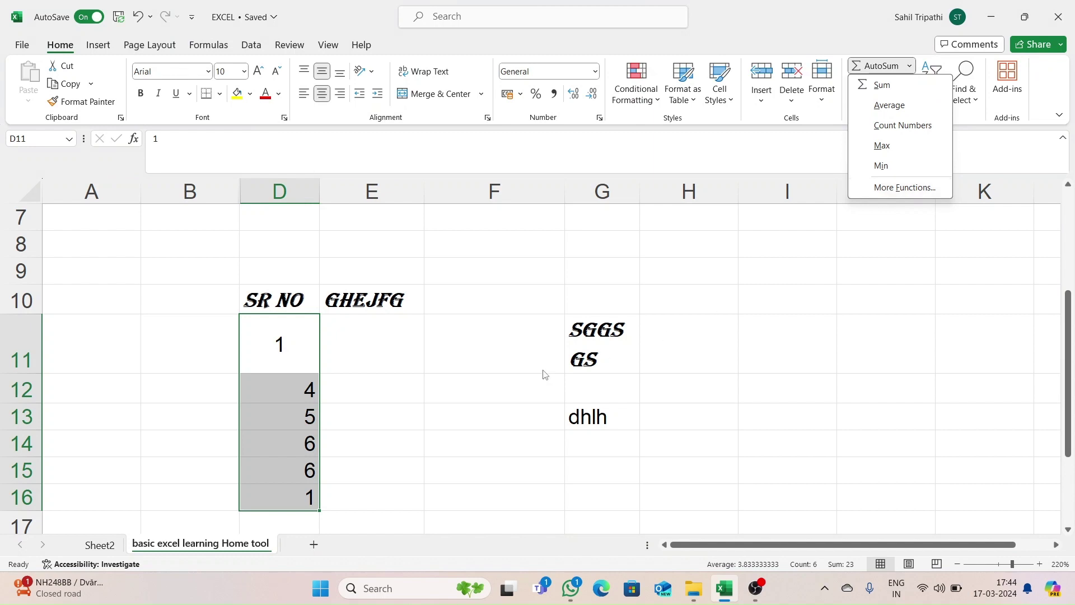
Clear the contents of cells D11 through D16 under the SR NO heading.
{"action": "left_click", "coordinate": [306, 338]}
{"action": "left_click_drag", "start_coordinate": [305, 338], "coordinate": [298, 494]}
{"action": "key", "text": "Delete"}
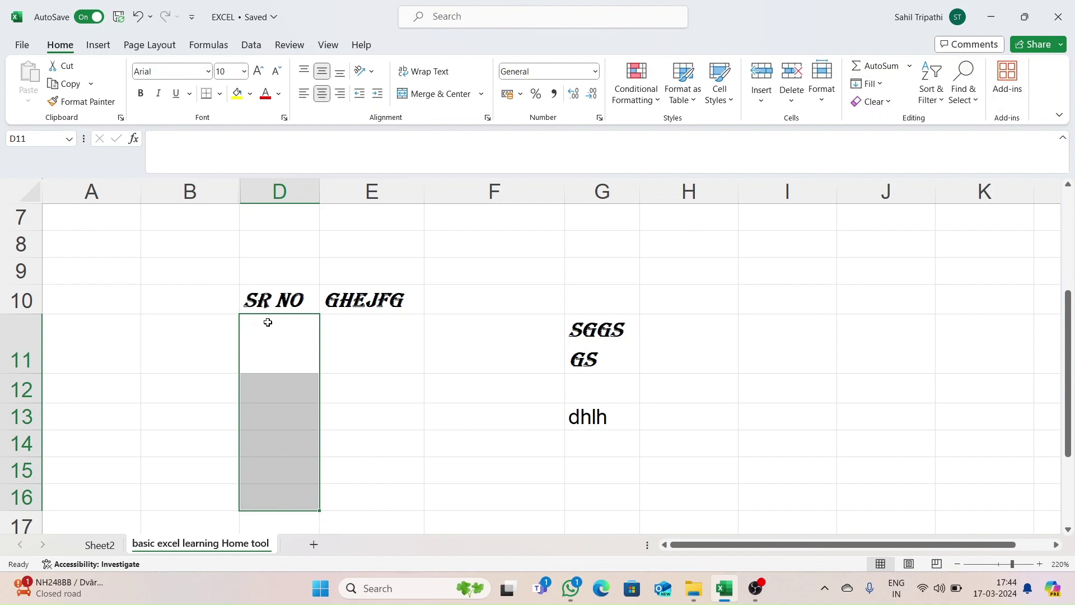
Fill the SR NO heading from D10 down into cell D11.
{"action": "left_click", "coordinate": [872, 84]}
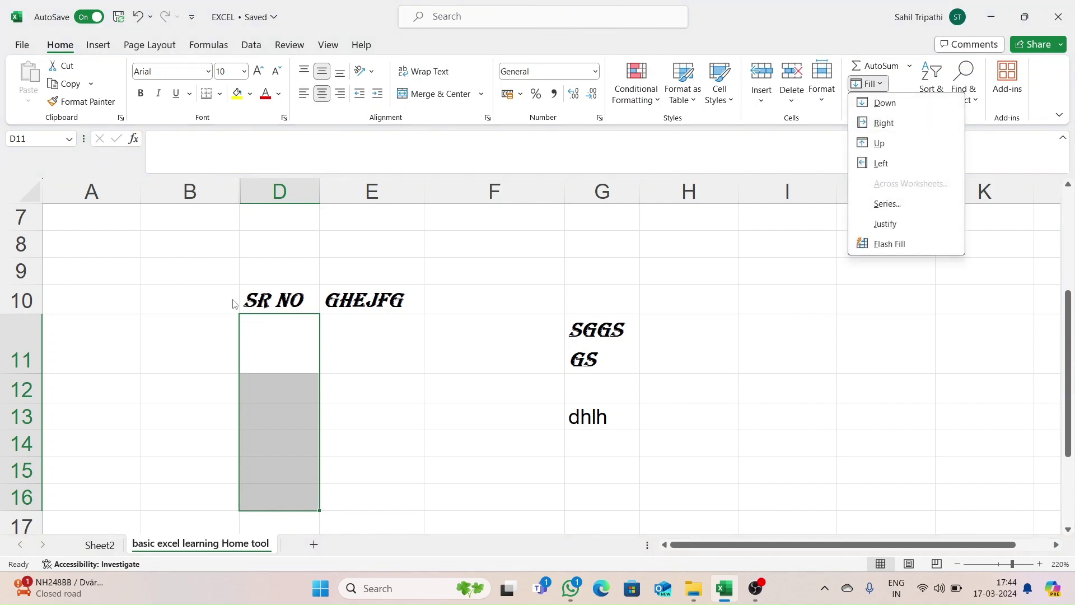
{"action": "key", "text": "Escape"}
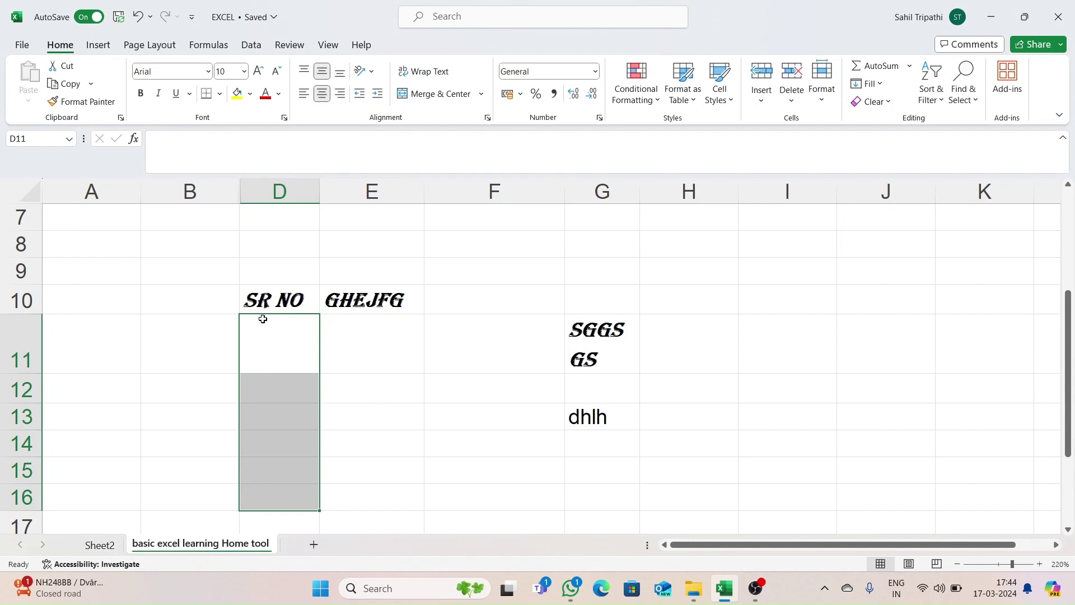
{"action": "left_click", "coordinate": [263, 319]}
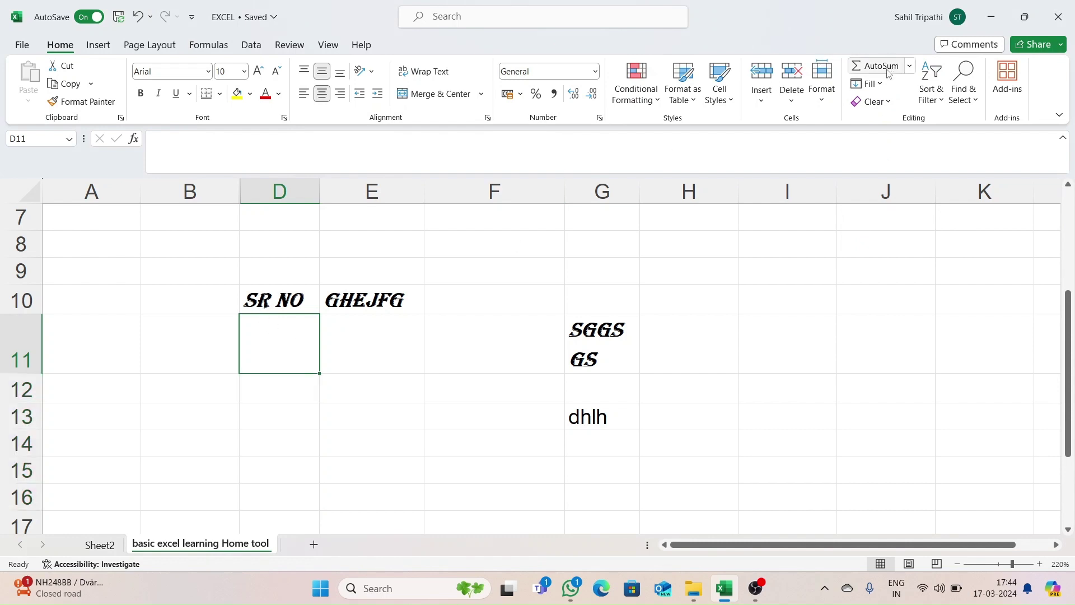
{"action": "left_click", "coordinate": [882, 84]}
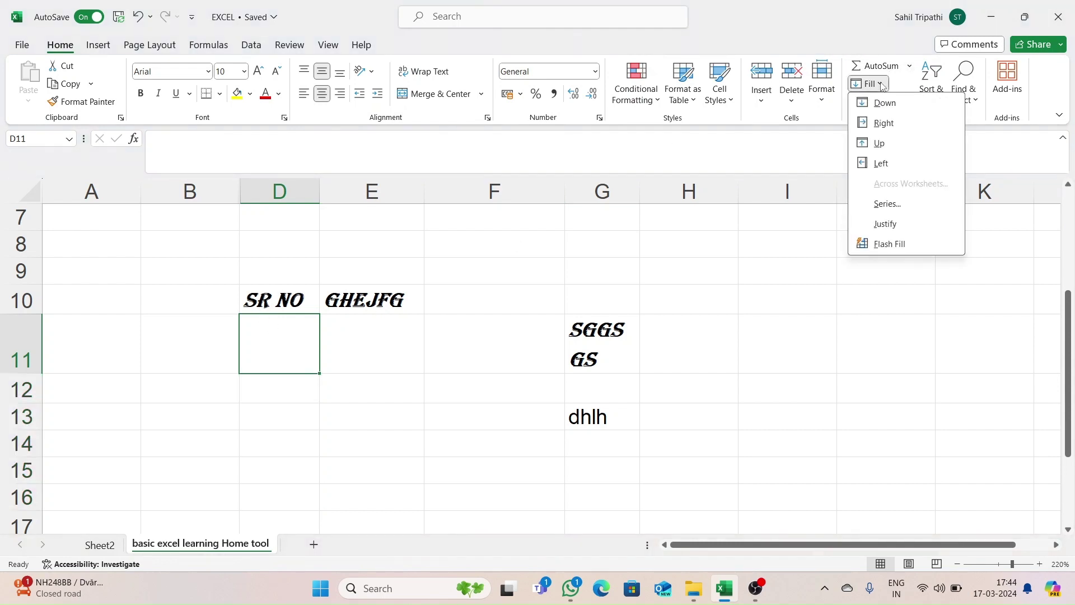
{"action": "left_click", "coordinate": [884, 106]}
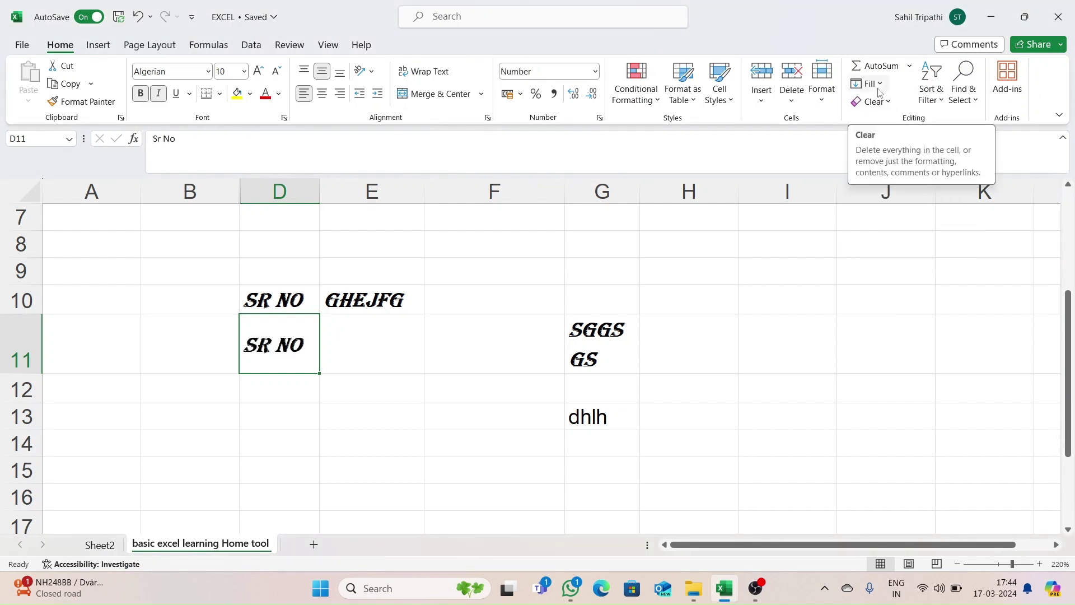
Fill the SR NO heading from D10 up into cell D9.
{"action": "left_click", "coordinate": [281, 267]}
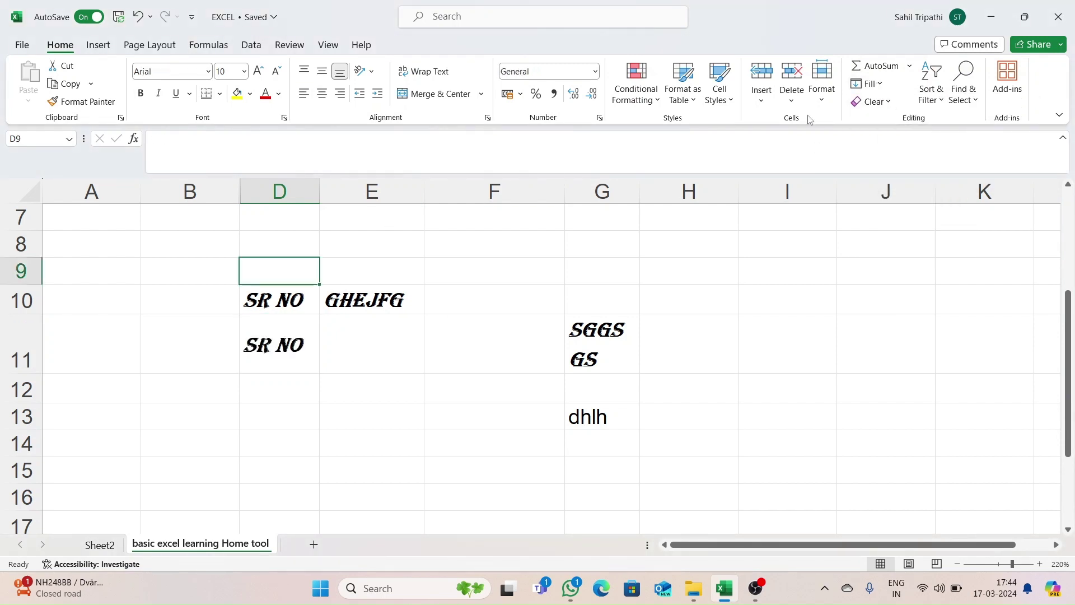
{"action": "left_click", "coordinate": [884, 85]}
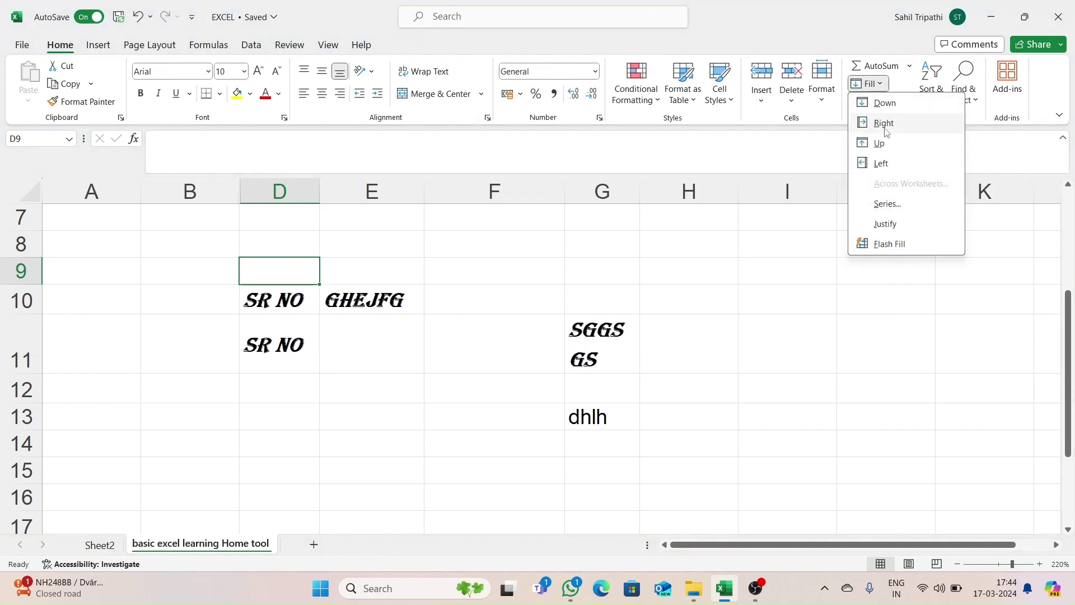
{"action": "left_click", "coordinate": [877, 142]}
{"action": "left_click", "coordinate": [881, 140]}
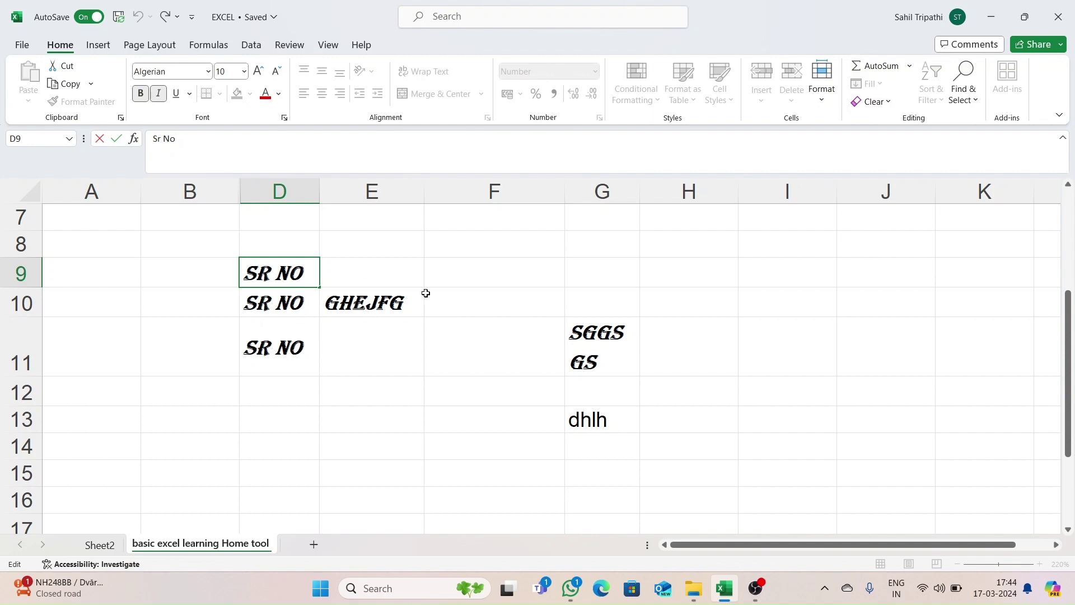
Fill the GHEJFG heading right into cell F10, and fill F10 left from the empty cell G10.
{"action": "left_click", "coordinate": [455, 299]}
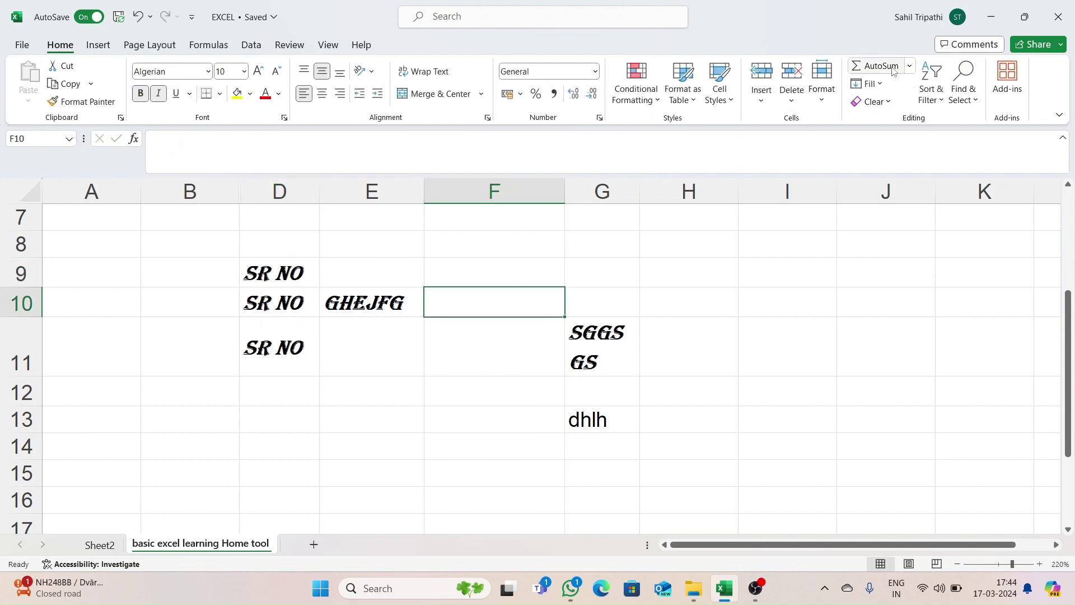
{"action": "left_click", "coordinate": [866, 84]}
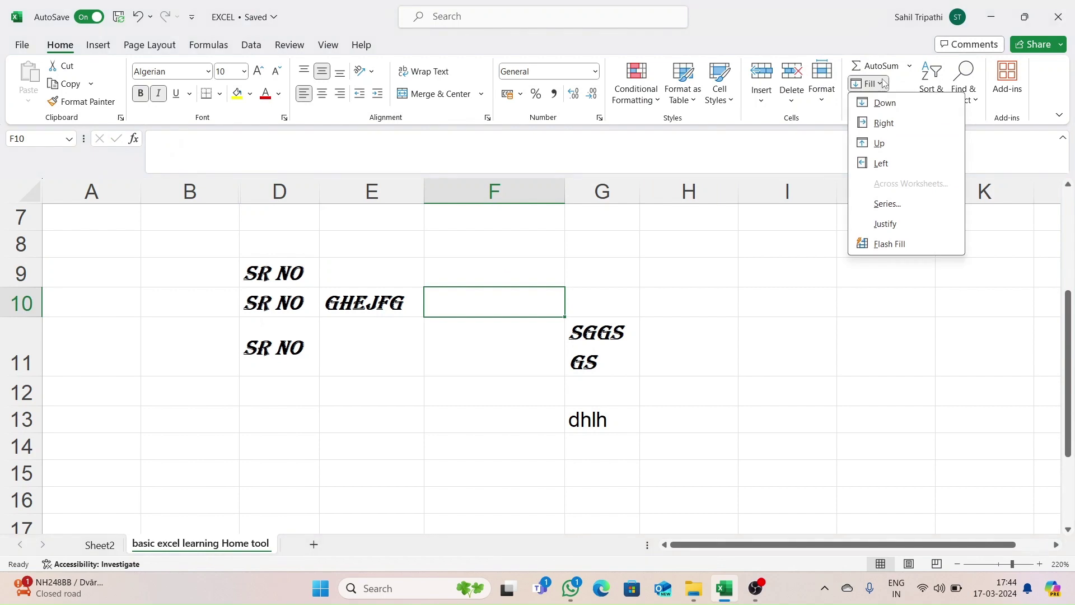
{"action": "left_click", "coordinate": [884, 123]}
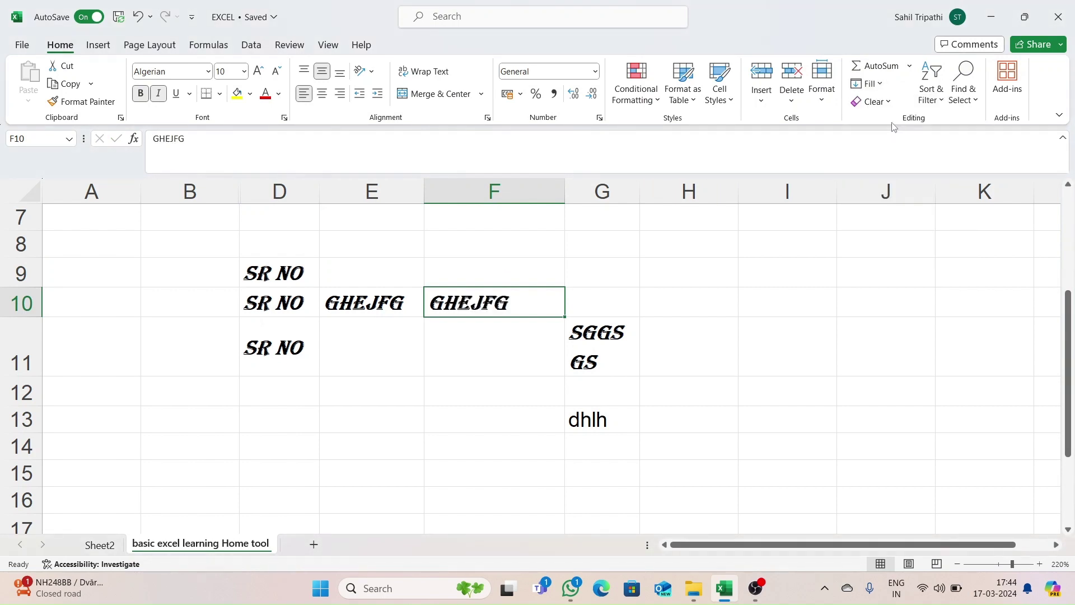
{"action": "left_click", "coordinate": [873, 84]}
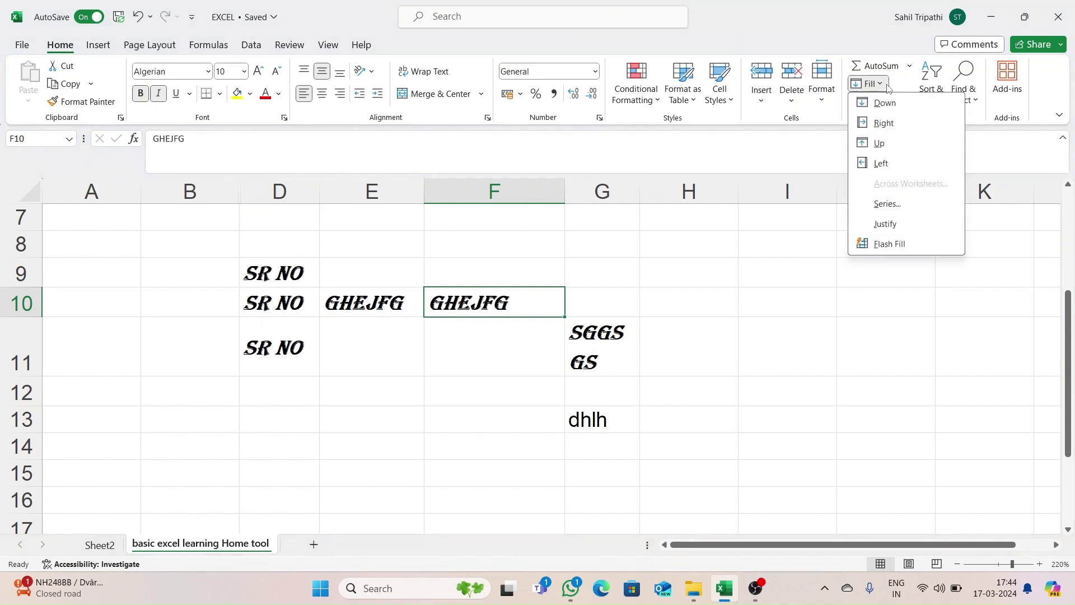
{"action": "left_click", "coordinate": [877, 164]}
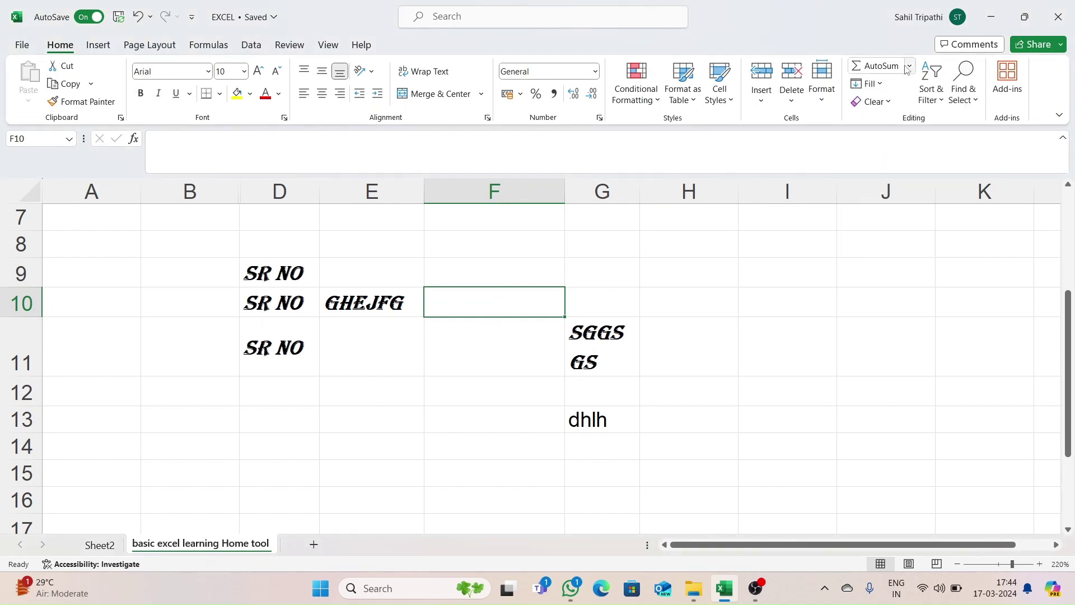
Try to apply a linear fill series in rows with step value 1 to the empty cell F10.
{"action": "left_click", "coordinate": [871, 84]}
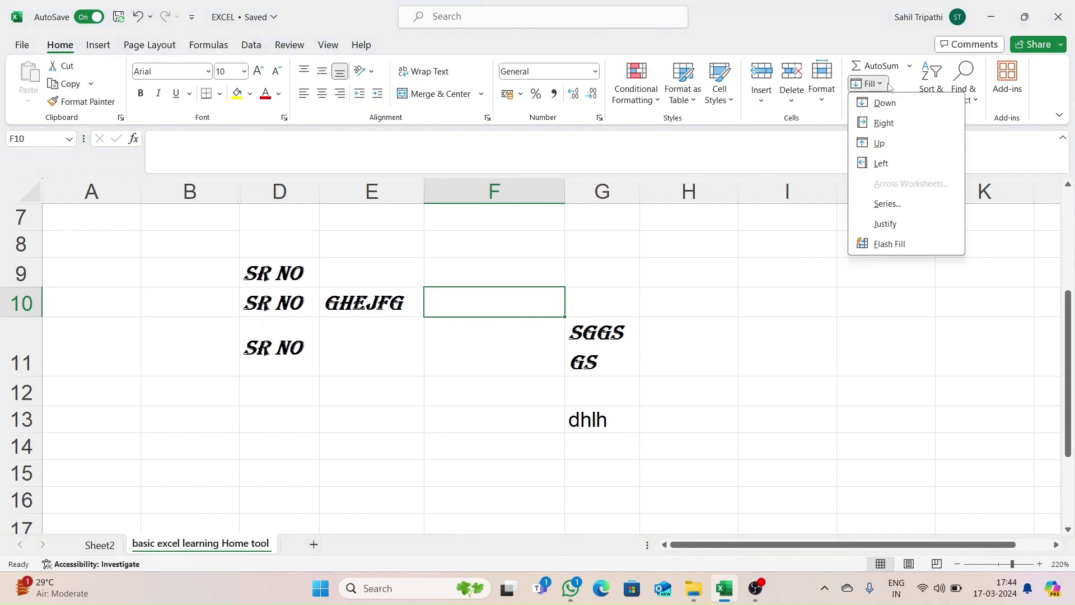
{"action": "left_click", "coordinate": [877, 205]}
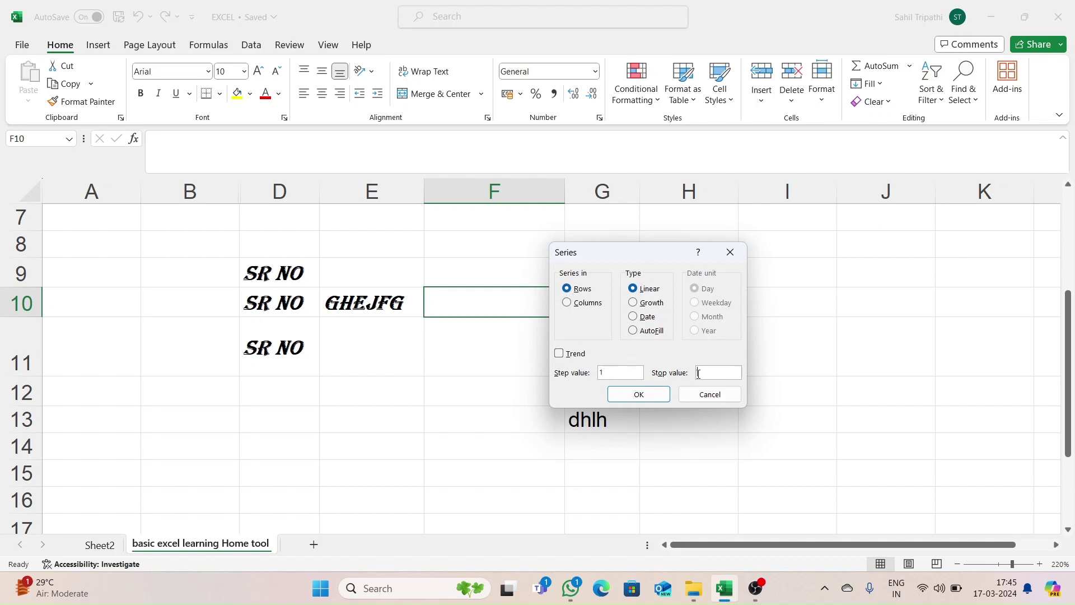
{"action": "left_click", "coordinate": [644, 393]}
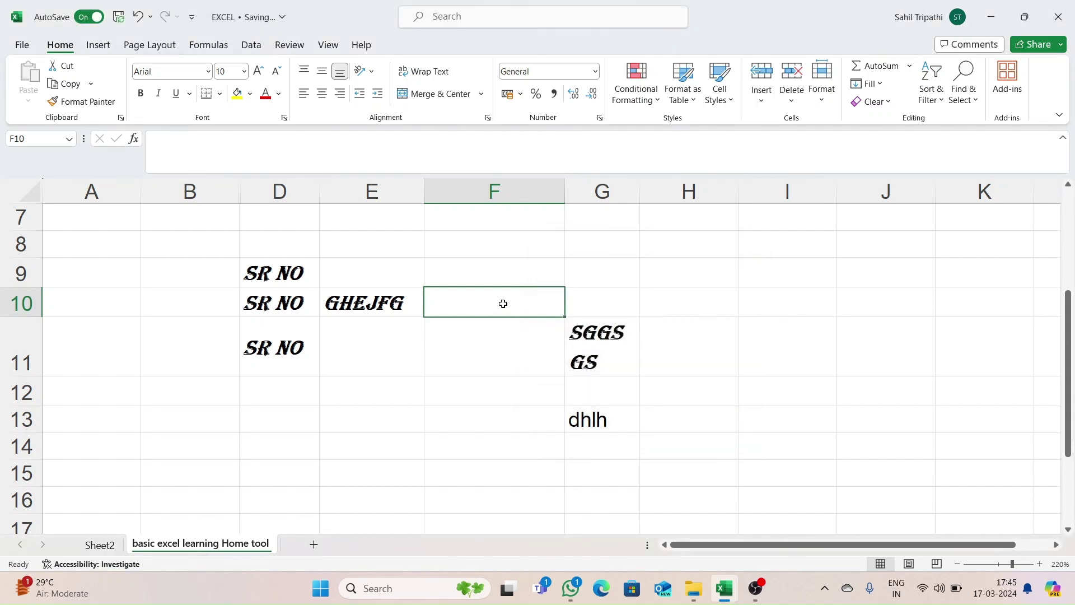
Enter the number 1 in cell F10, beside the GHEJFG heading.
{"action": "type", "text": "1"}
{"action": "left_click", "coordinate": [490, 334]}
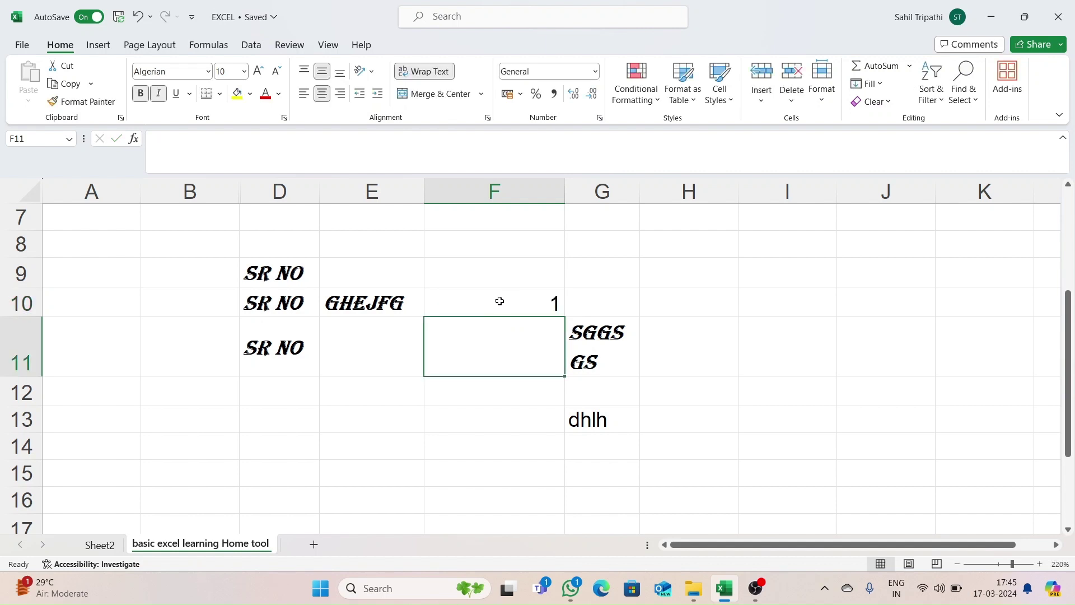
{"action": "left_click_drag", "start_coordinate": [531, 308], "coordinate": [970, 306]}
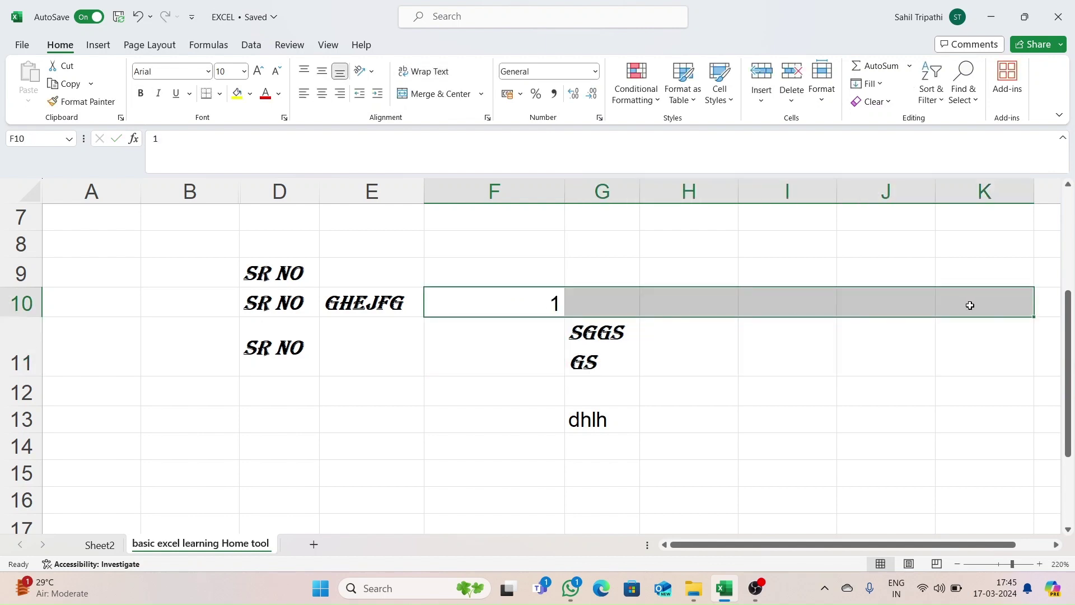
{"action": "left_click", "coordinate": [518, 311]}
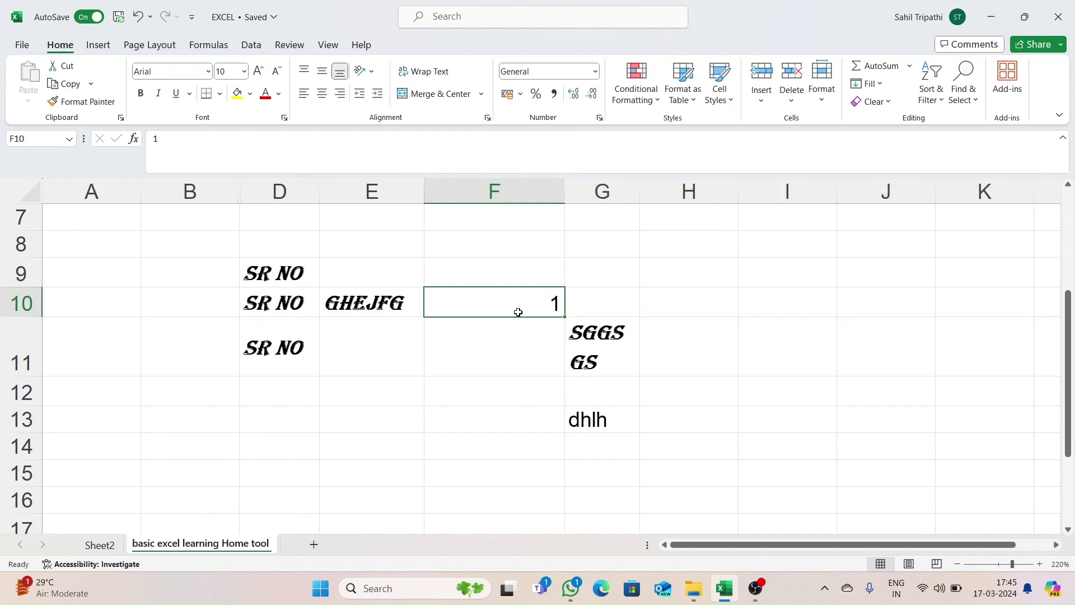
Fill row 10 rightward from F10 with a linear series of step value 1, ending at 5.
{"action": "left_click", "coordinate": [875, 84]}
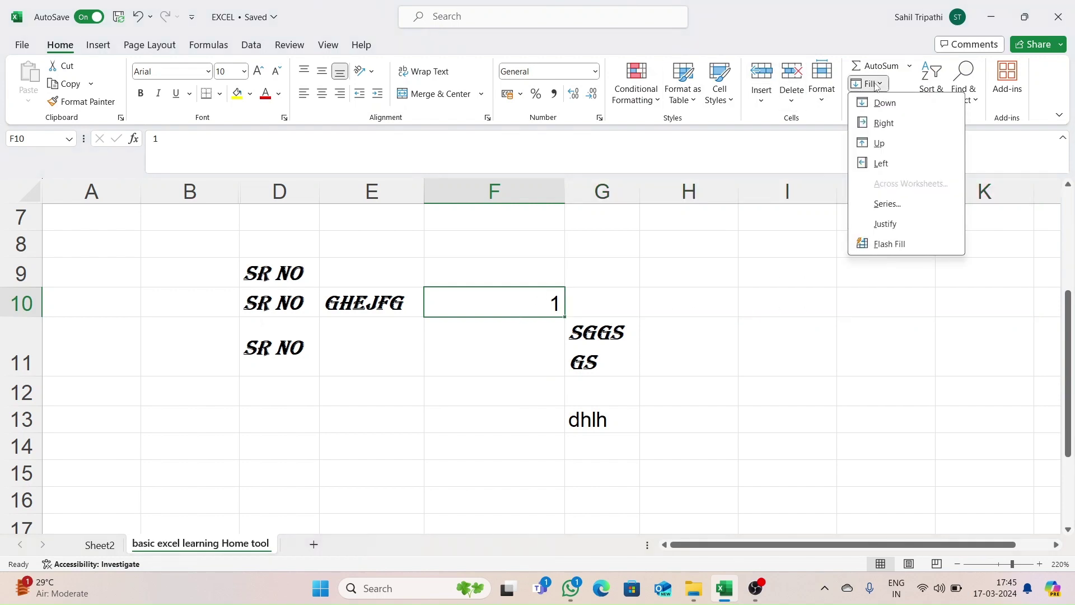
{"action": "left_click", "coordinate": [890, 207]}
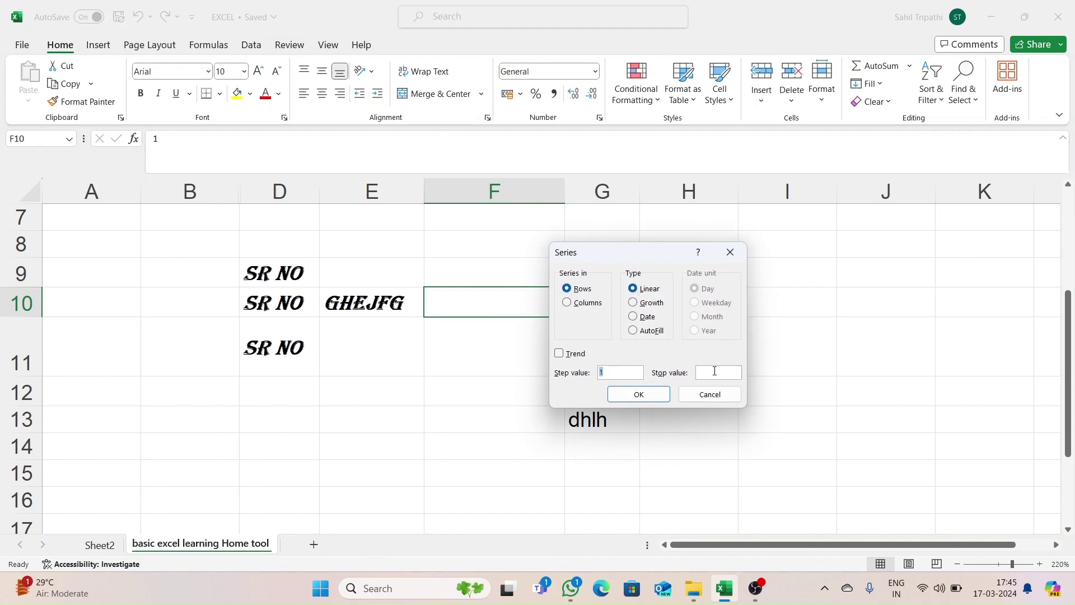
{"action": "left_click", "coordinate": [645, 399]}
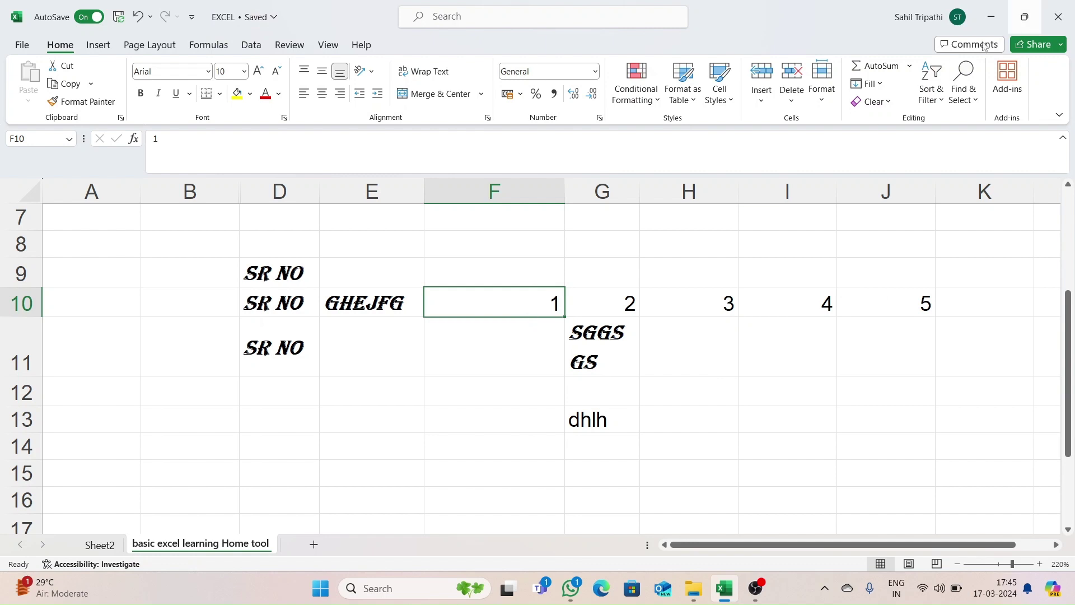
Fill column F downward from F10 with a linear series of step value 1 and stop value 8.
{"action": "left_click", "coordinate": [876, 88]}
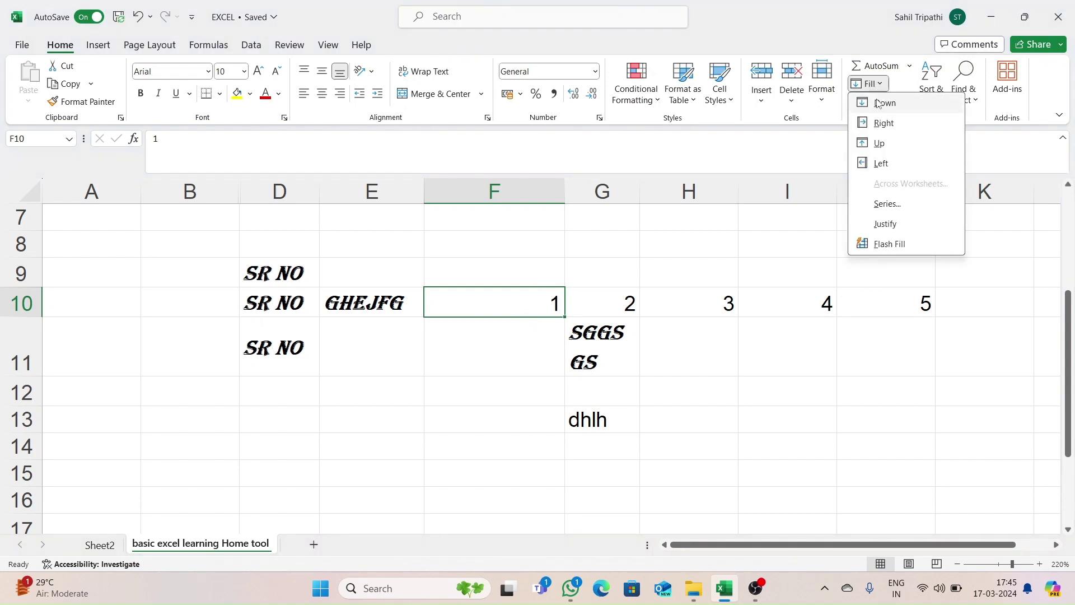
{"action": "left_click", "coordinate": [884, 205]}
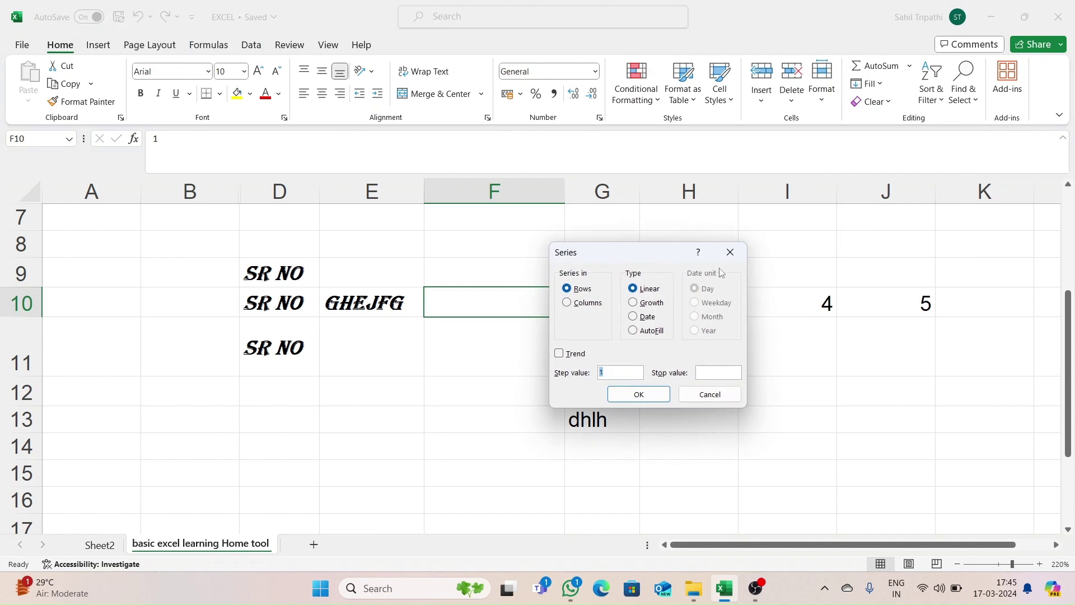
{"action": "left_click", "coordinate": [569, 304]}
{"action": "left_click", "coordinate": [702, 375]}
{"action": "type", "text": "8"}
{"action": "left_click", "coordinate": [638, 394]}
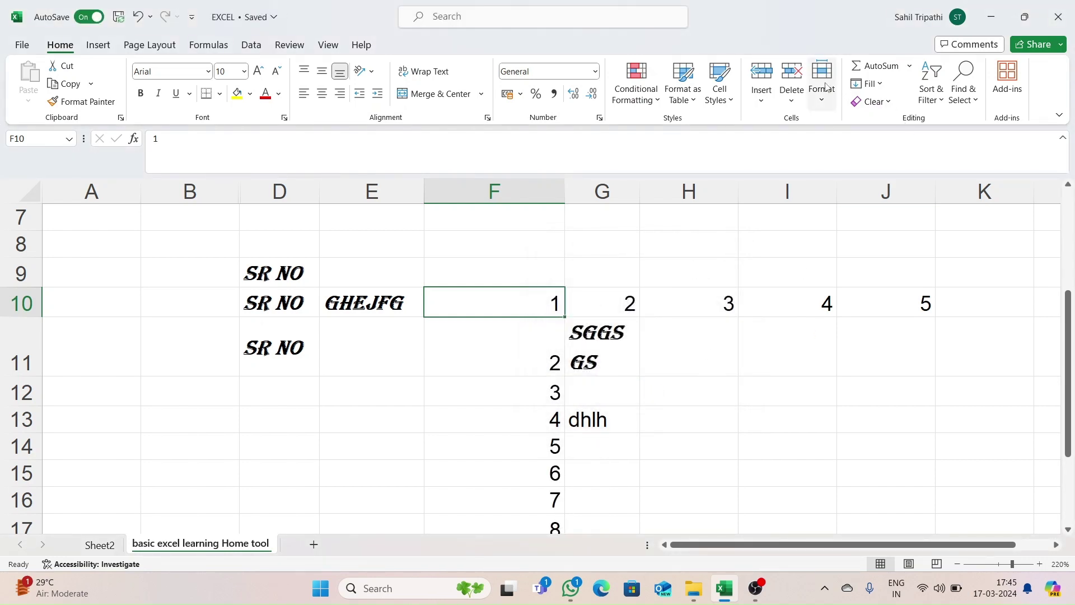
{"action": "left_click", "coordinate": [874, 84]}
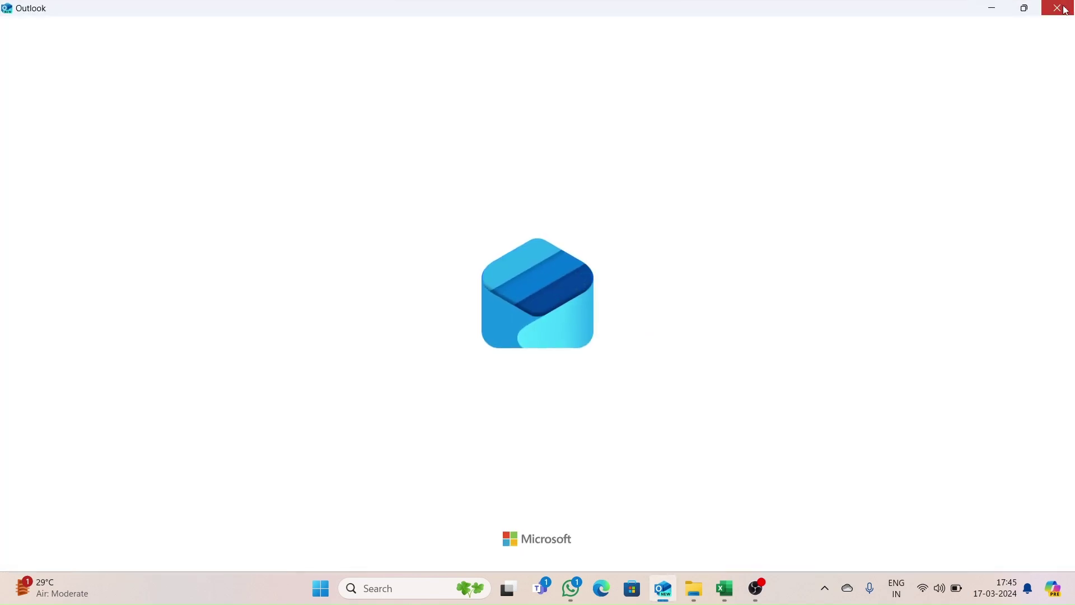
{"action": "left_click", "coordinate": [1065, 10]}
{"action": "left_click", "coordinate": [515, 301]}
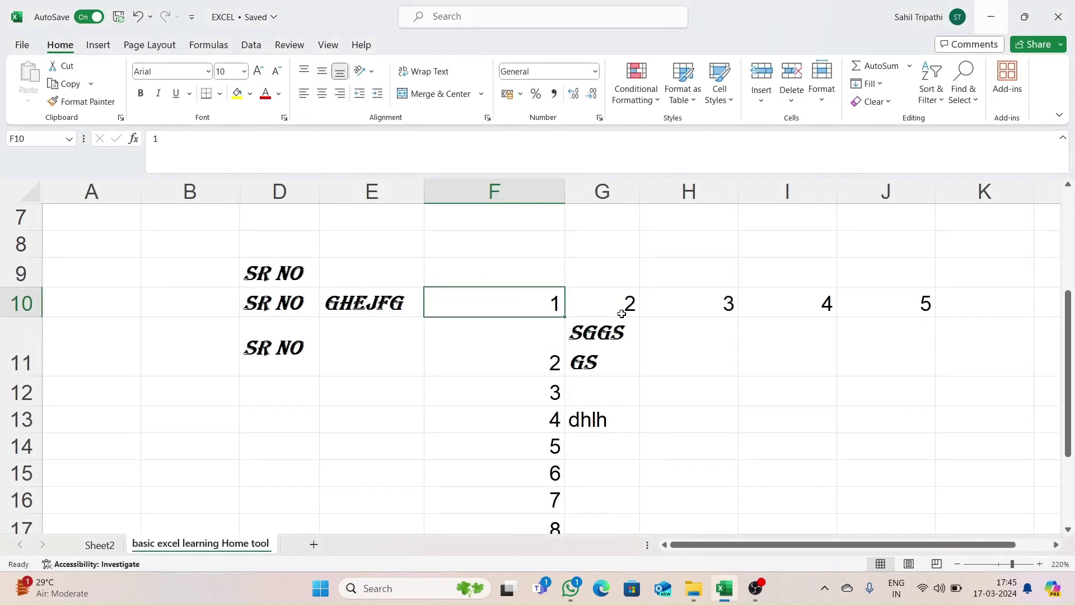
Clear the contents of F10:K17 and enter the number 1 in cell F10.
{"action": "mouse_move", "coordinate": [548, 294]}
{"action": "left_mouse_down"}
{"action": "mouse_move", "coordinate": [828, 312]}
{"action": "mouse_move", "coordinate": [818, 456]}
{"action": "mouse_move", "coordinate": [905, 492]}
{"action": "mouse_move", "coordinate": [951, 493]}
{"action": "mouse_move", "coordinate": [960, 521]}
{"action": "left_mouse_up"}
{"action": "key", "text": "Delete"}
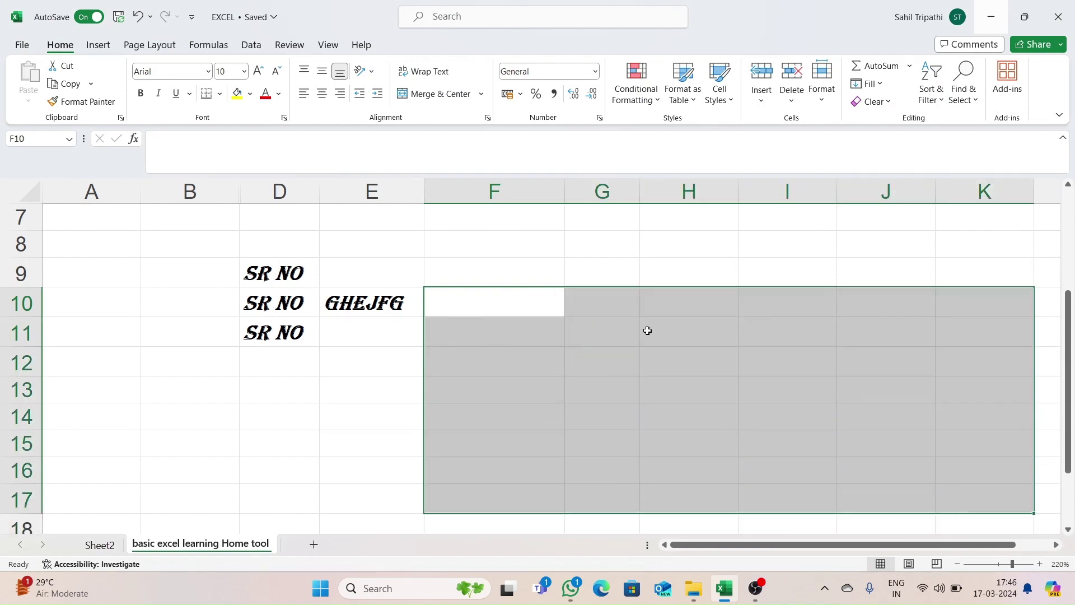
{"action": "left_click", "coordinate": [526, 300]}
{"action": "type", "text": "1"}
{"action": "left_click", "coordinate": [503, 368]}
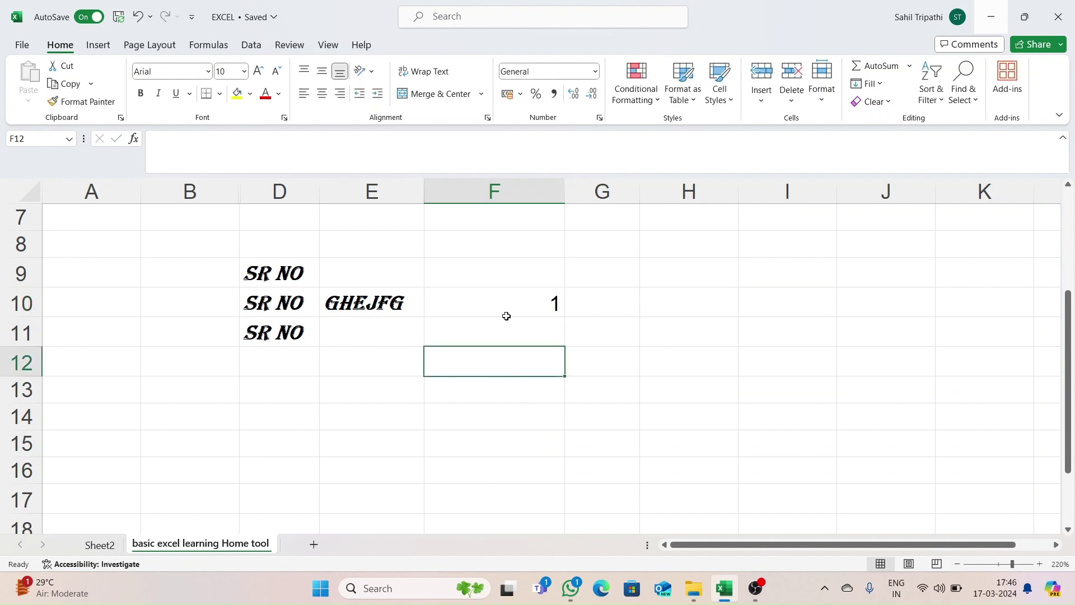
Fill F10:F16 with a linear series in columns using the Trend option.
{"action": "left_click_drag", "start_coordinate": [505, 296], "coordinate": [491, 485]}
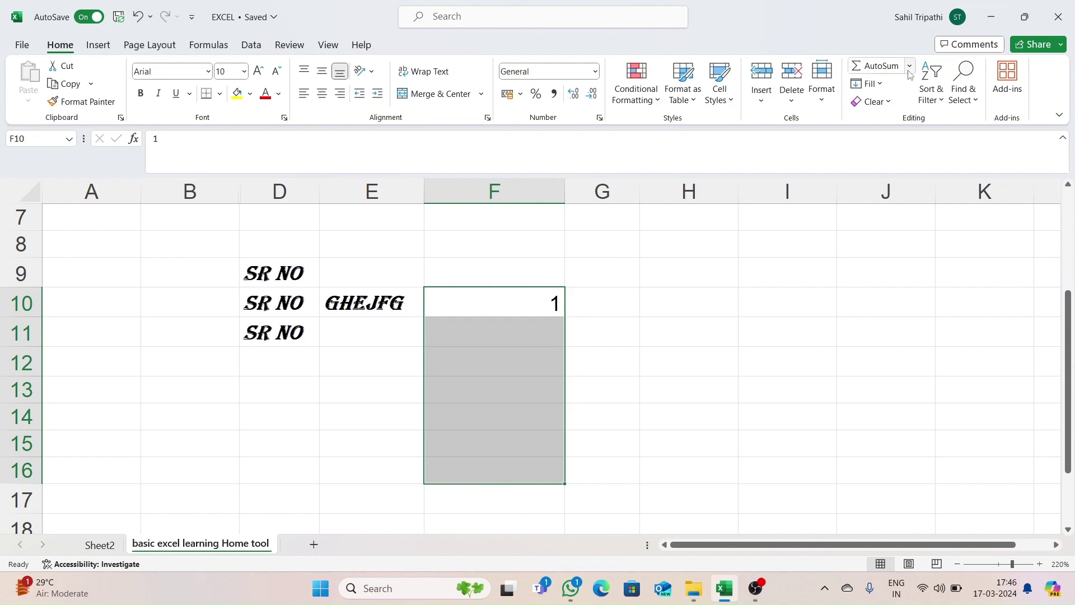
{"action": "left_click", "coordinate": [880, 89]}
{"action": "left_click", "coordinate": [879, 205]}
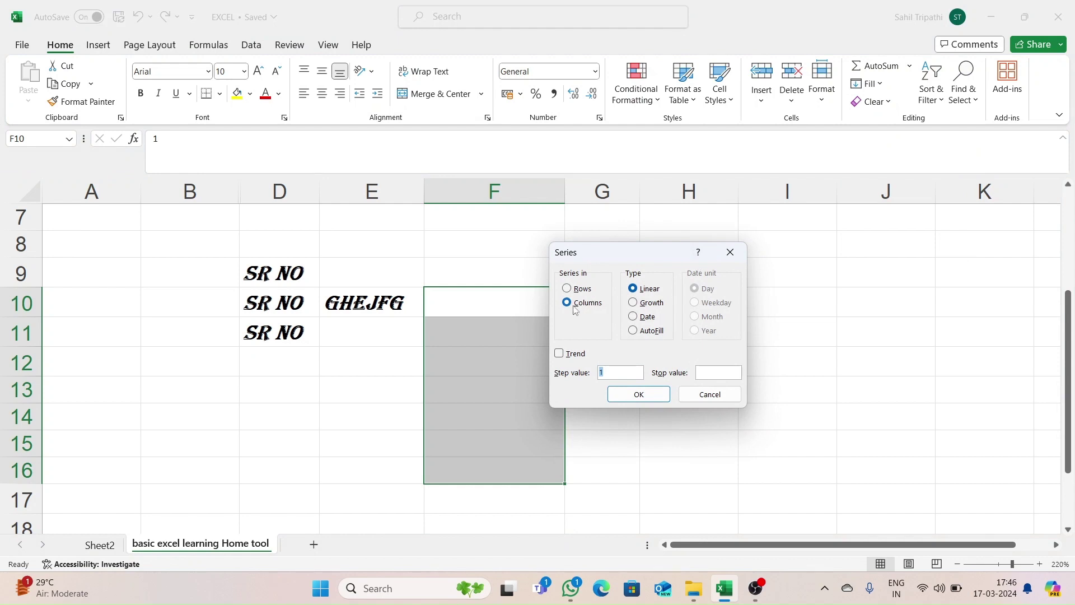
{"action": "left_click", "coordinate": [560, 355]}
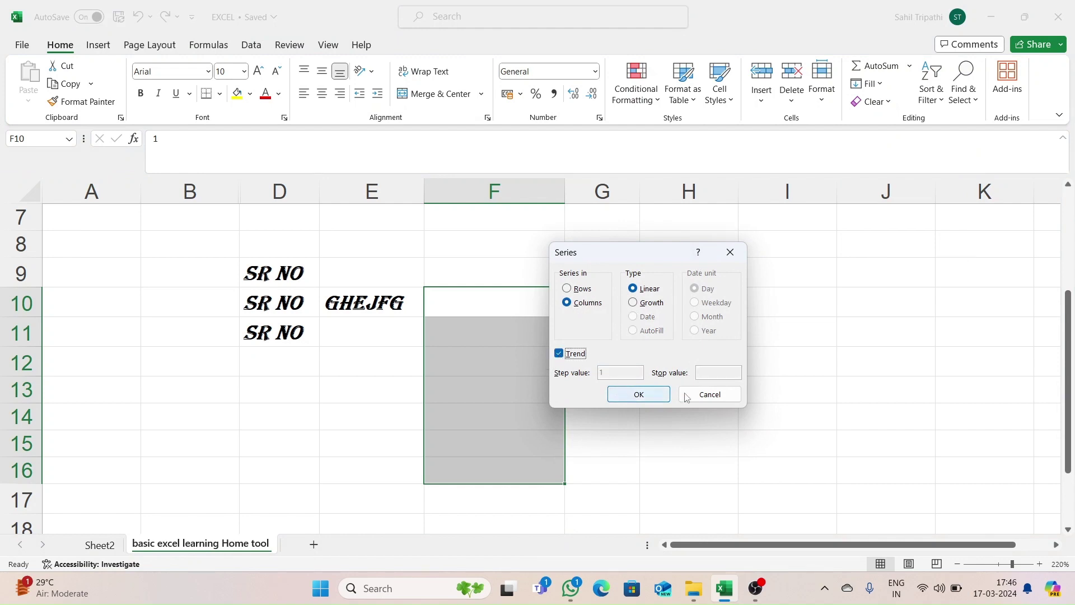
{"action": "left_click", "coordinate": [638, 395]}
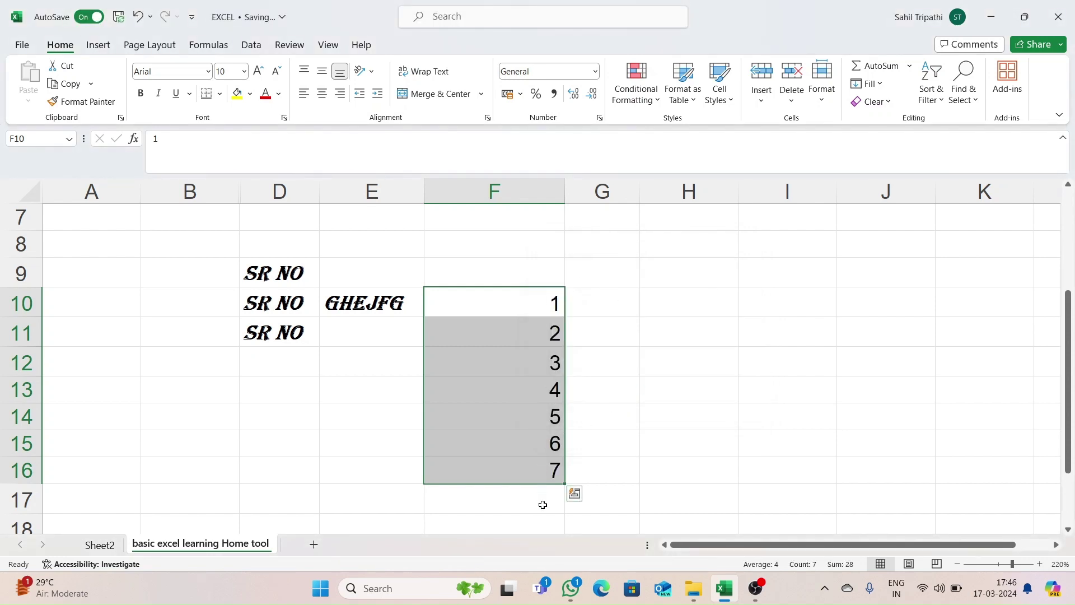
Fill F10:I10 with a linear series in rows using the Trend option.
{"action": "left_click_drag", "start_coordinate": [533, 297], "coordinate": [803, 291]}
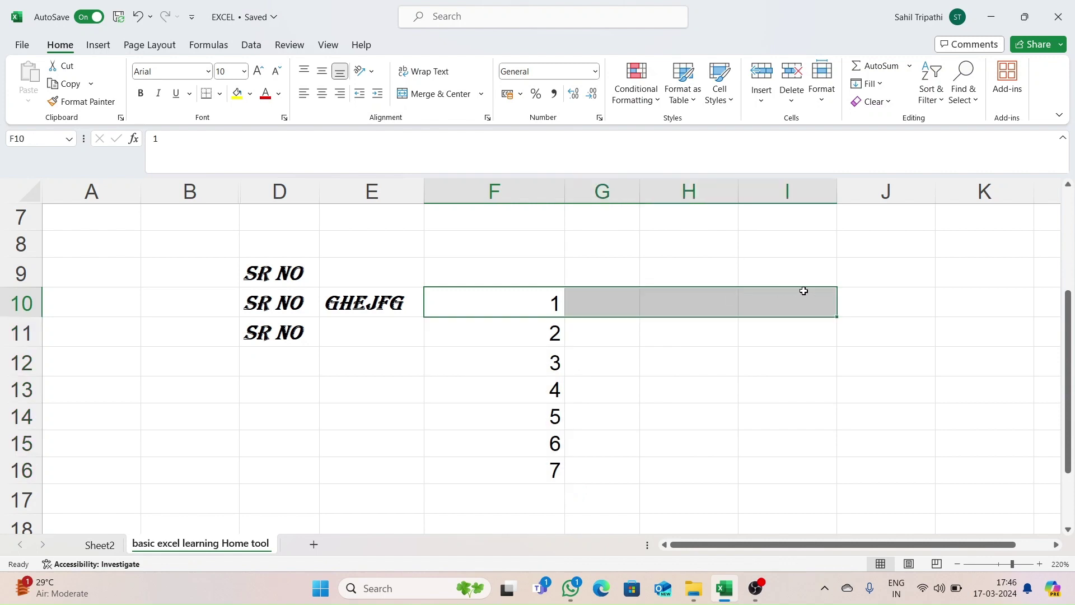
{"action": "left_click", "coordinate": [868, 84]}
{"action": "left_click", "coordinate": [885, 203]}
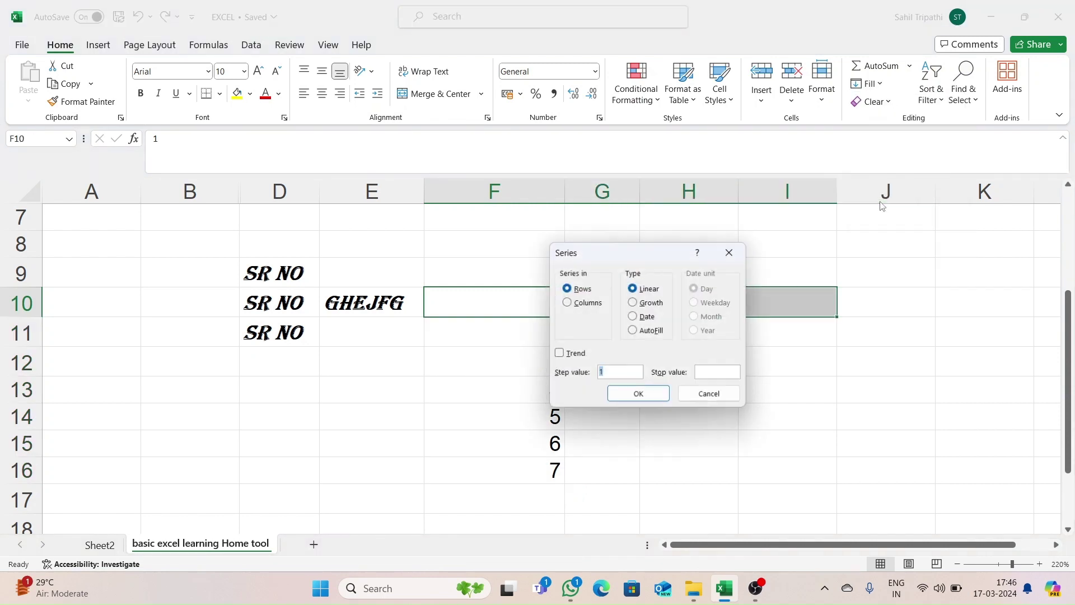
{"action": "left_click", "coordinate": [558, 354]}
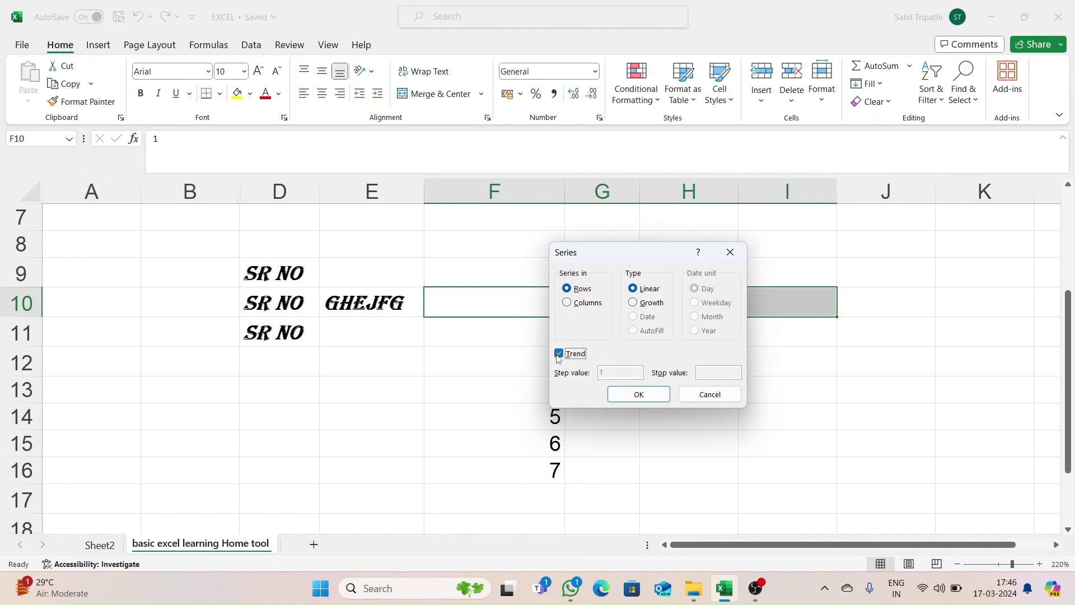
{"action": "left_click", "coordinate": [628, 395]}
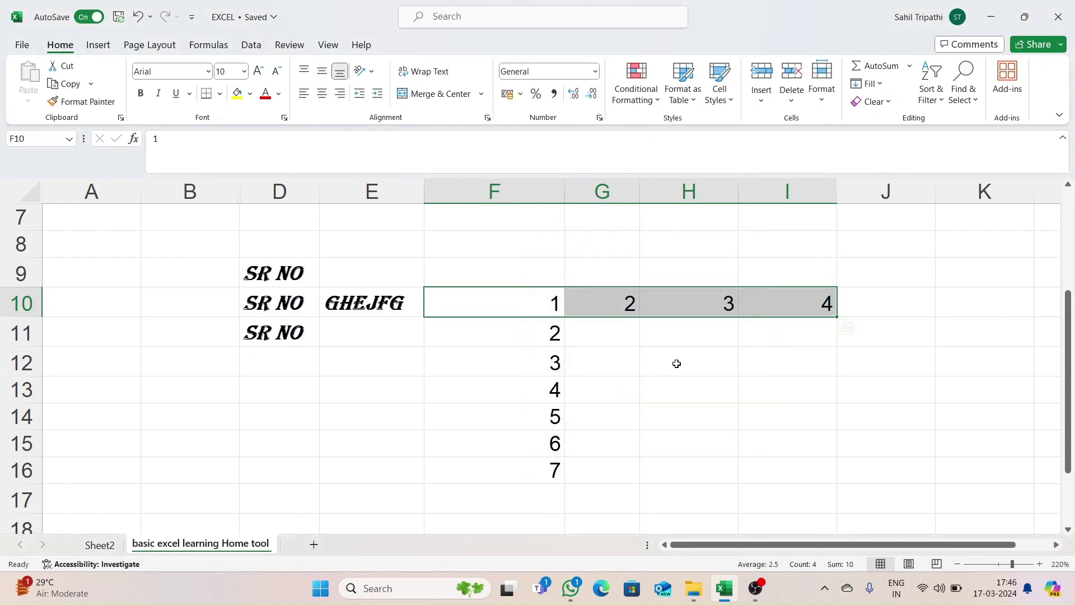
{"action": "left_click", "coordinate": [877, 84]}
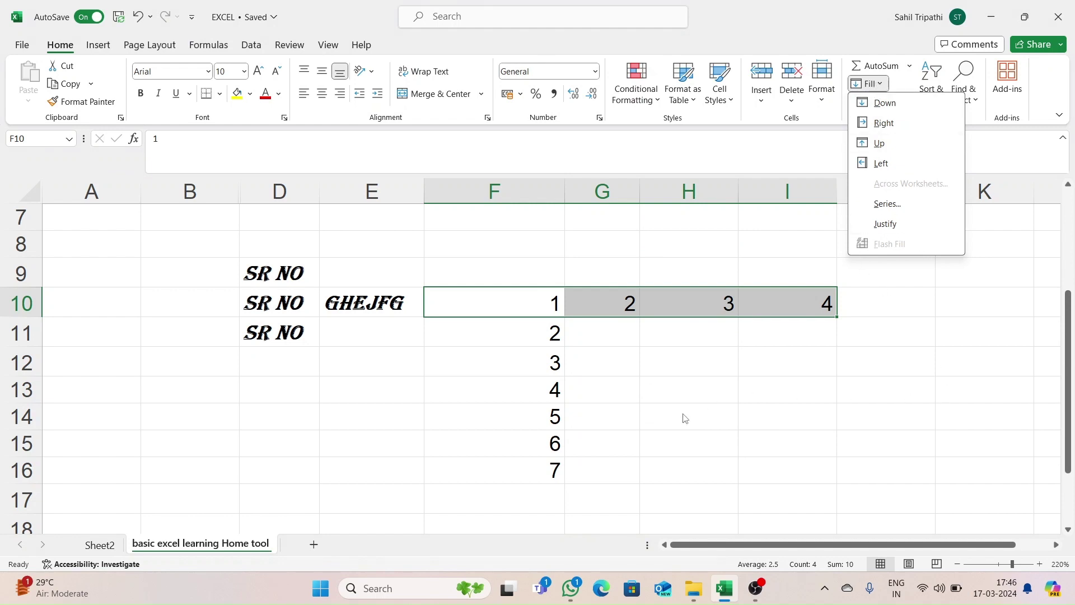
{"action": "left_click", "coordinate": [810, 365]}
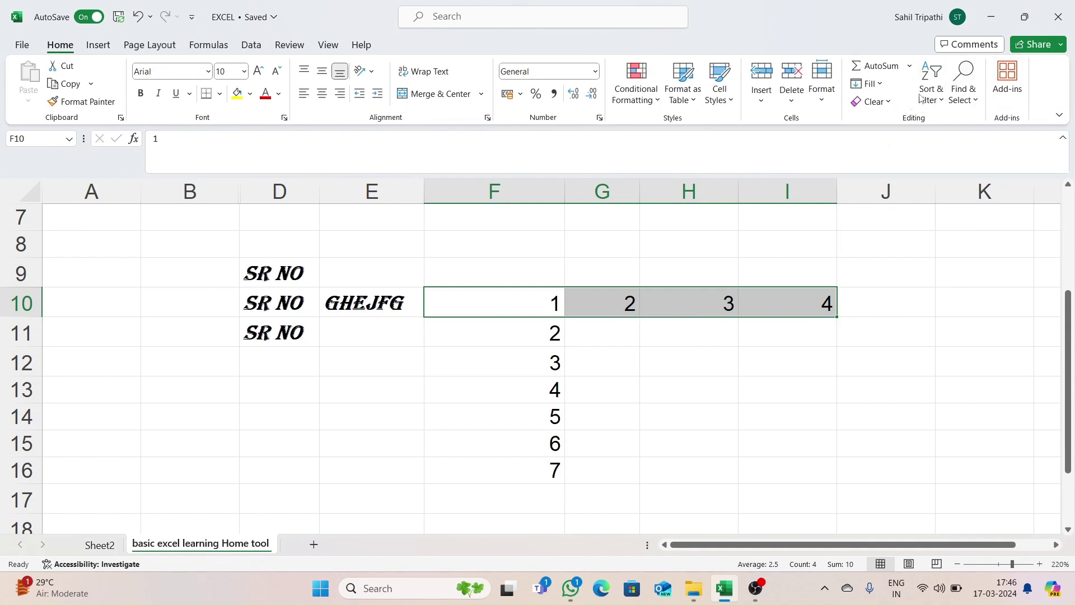
{"action": "left_click", "coordinate": [942, 106]}
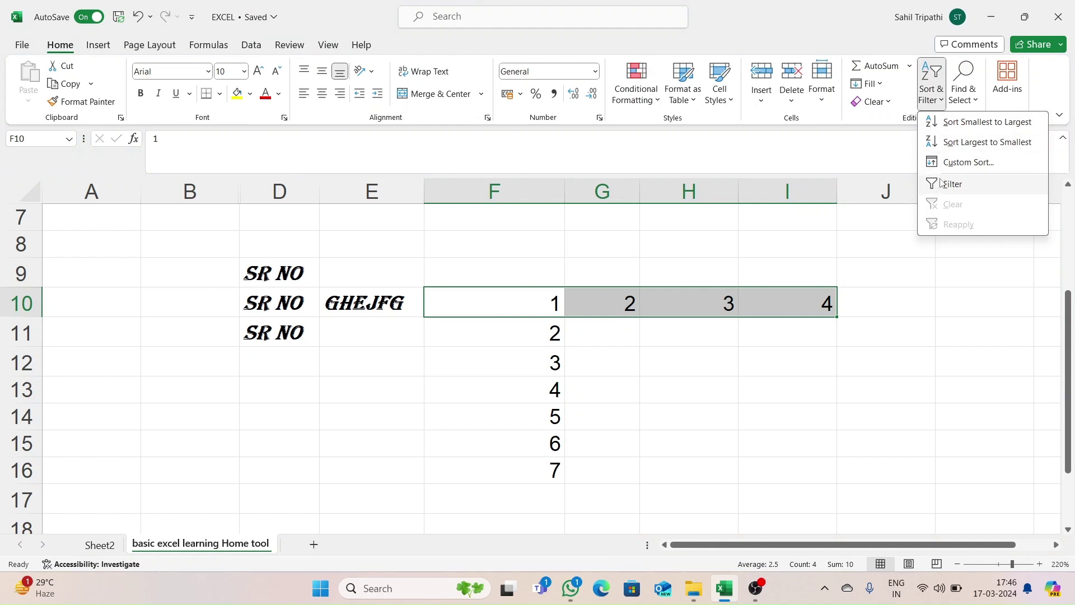
{"action": "left_click", "coordinate": [279, 288]}
Delete the duplicate SR NO headings from cells D9 and D11.
{"action": "left_click", "coordinate": [277, 274]}
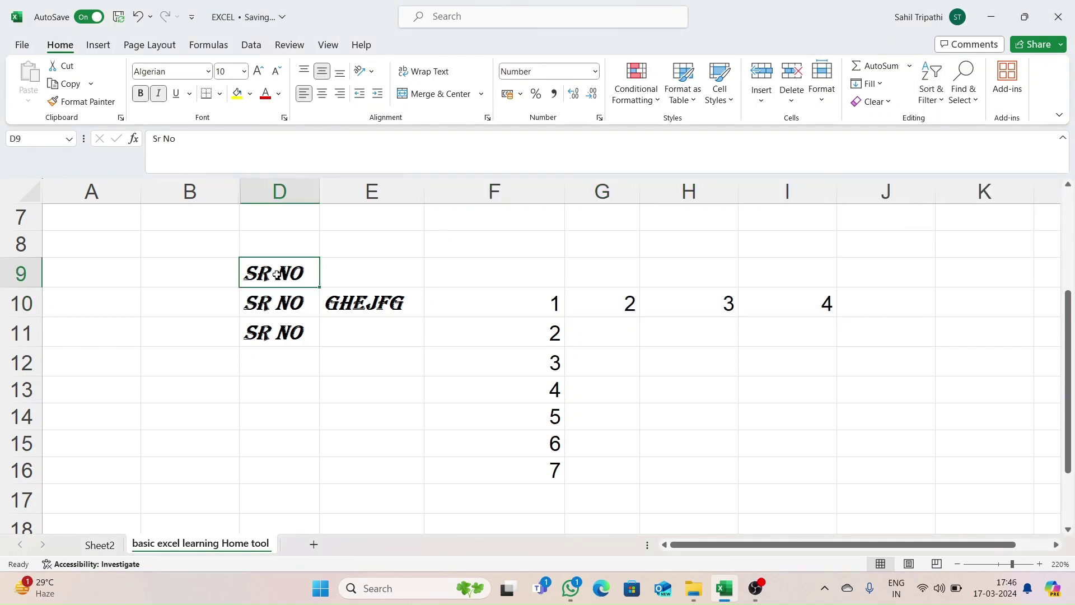
{"action": "key", "text": "Delete"}
{"action": "left_click", "coordinate": [269, 332]}
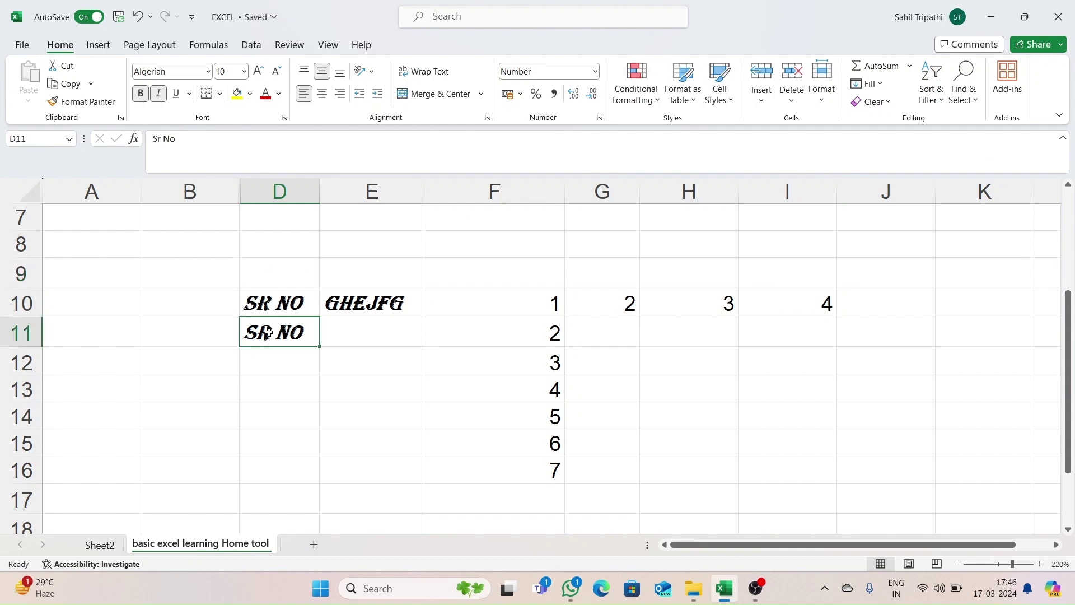
{"action": "key", "text": "Delete"}
Replace the heading in E10 with ITEM and enter the heading Qty in F10.
{"action": "left_click", "coordinate": [379, 298]}
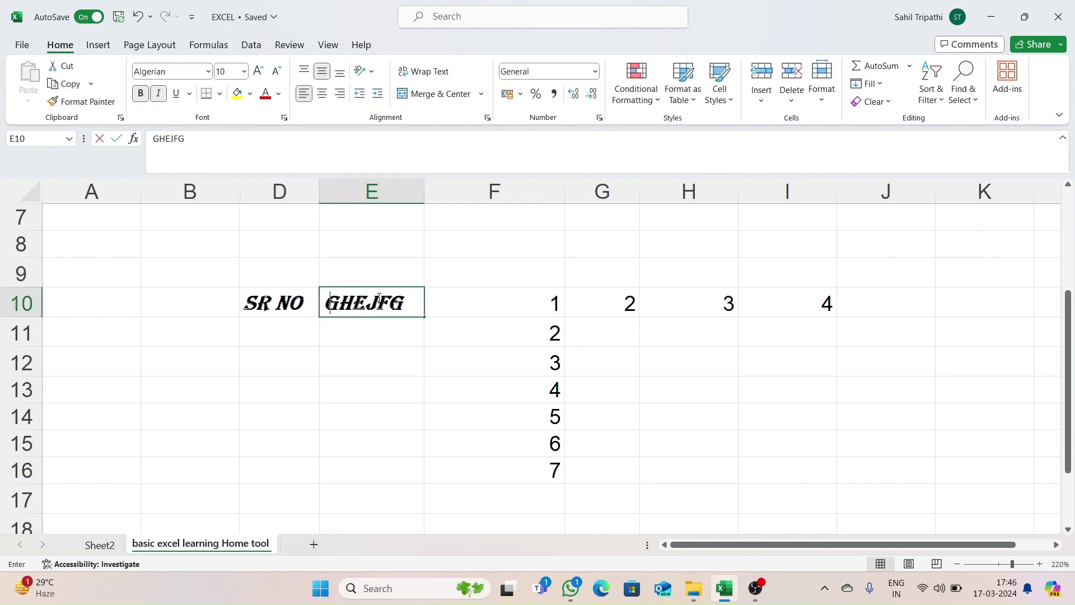
{"action": "type", "text": "iTEM"}
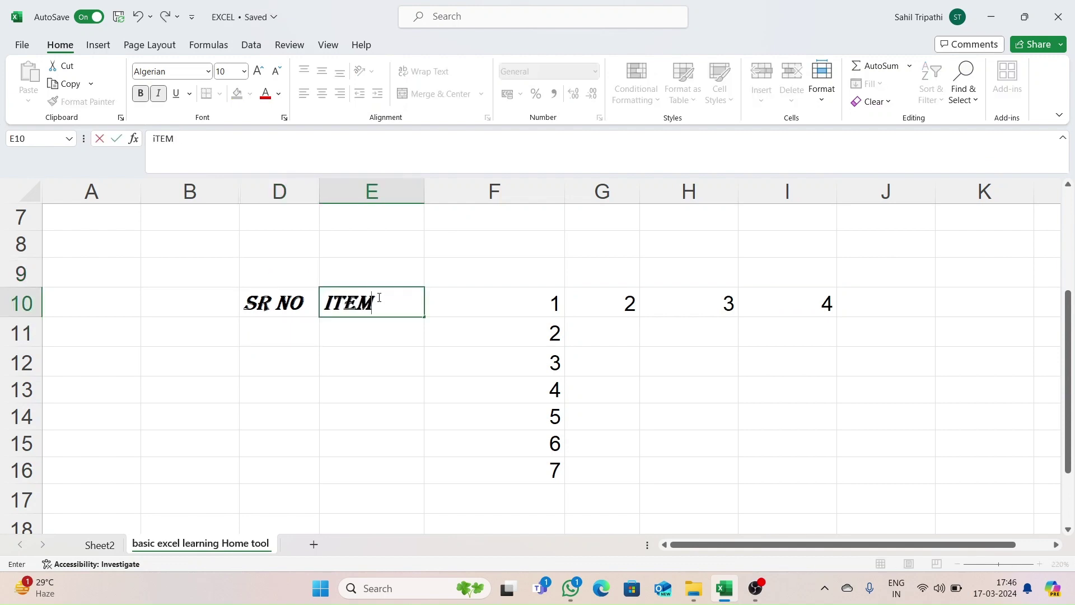
{"action": "left_click", "coordinate": [476, 294]}
{"action": "type", "text": "Qty"}
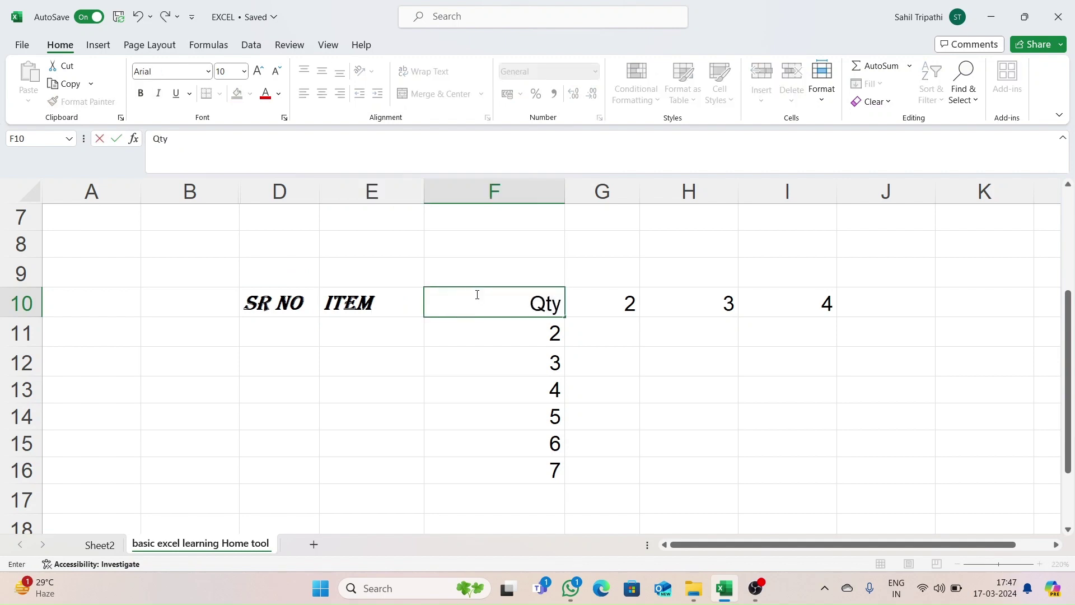
{"action": "left_click", "coordinate": [642, 390]}
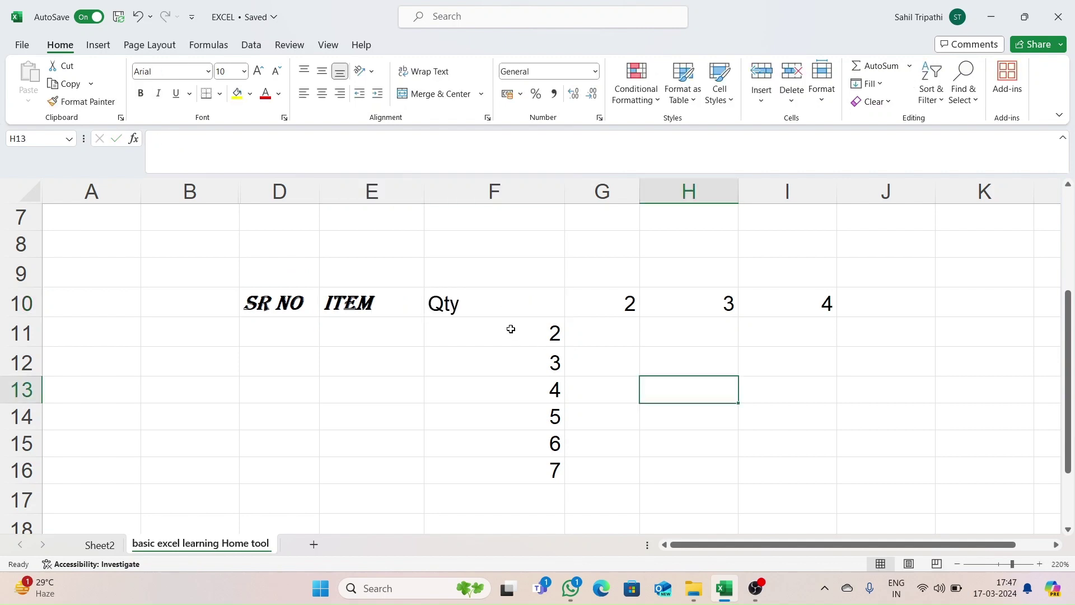
Clear the remaining series numbers below the Qty heading and in the cells beside it in row 10.
{"action": "left_click", "coordinate": [534, 333]}
{"action": "left_click_drag", "start_coordinate": [534, 333], "coordinate": [701, 528]}
{"action": "key", "text": "Delete"}
{"action": "left_click_drag", "start_coordinate": [611, 289], "coordinate": [877, 385]}
{"action": "key", "text": "Delete"}
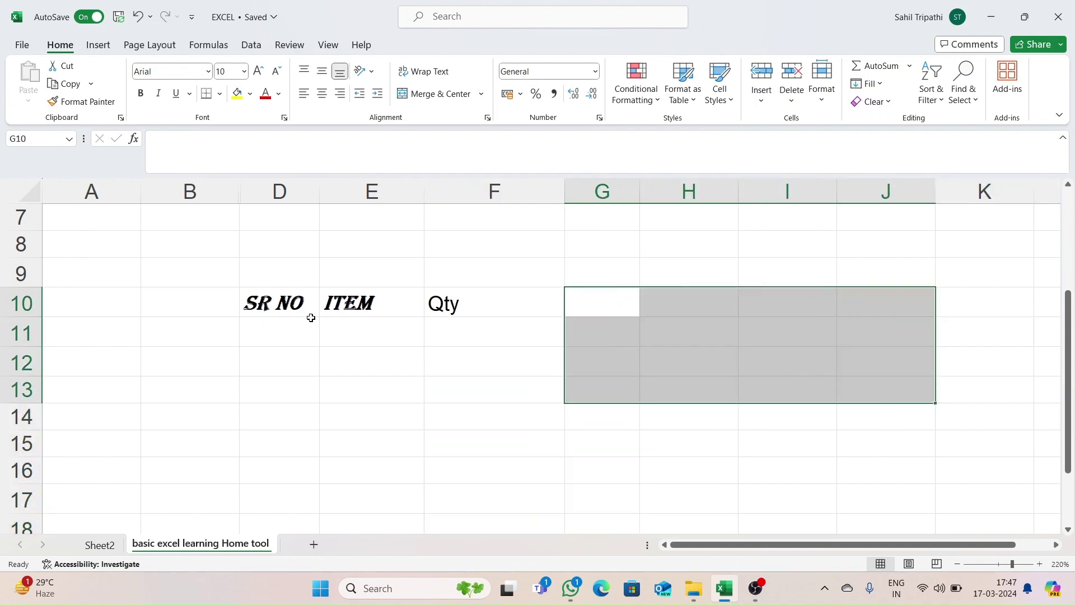
Enter the serial numbers 1 and 2 in D11 and D12, below the SR NO heading.
{"action": "left_click", "coordinate": [257, 331]}
{"action": "type", "text": "1"}
{"action": "key", "text": "Return"}
{"action": "type", "text": "2"}
{"action": "key", "text": "Return"}
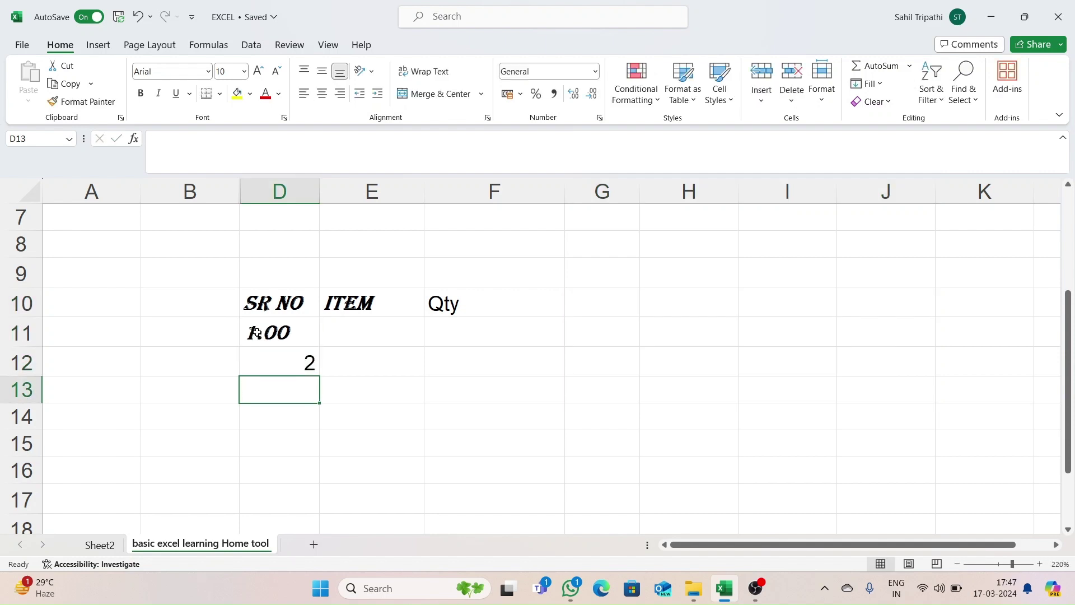
Copy the formatting of cell D11 down the column to D14 with Format Painter.
{"action": "left_click", "coordinate": [292, 332]}
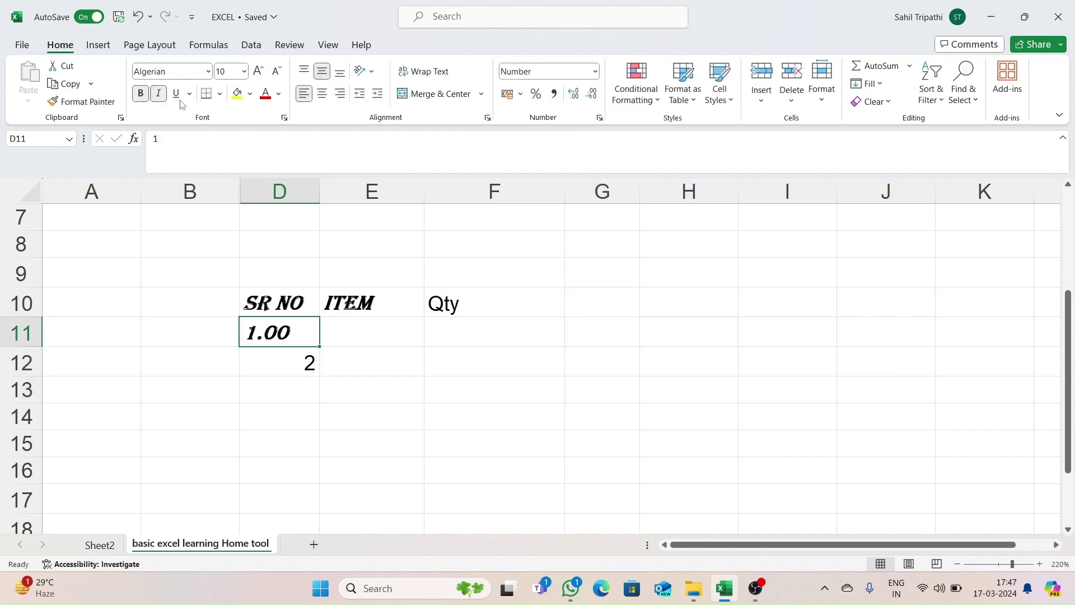
{"action": "left_click", "coordinate": [84, 101]}
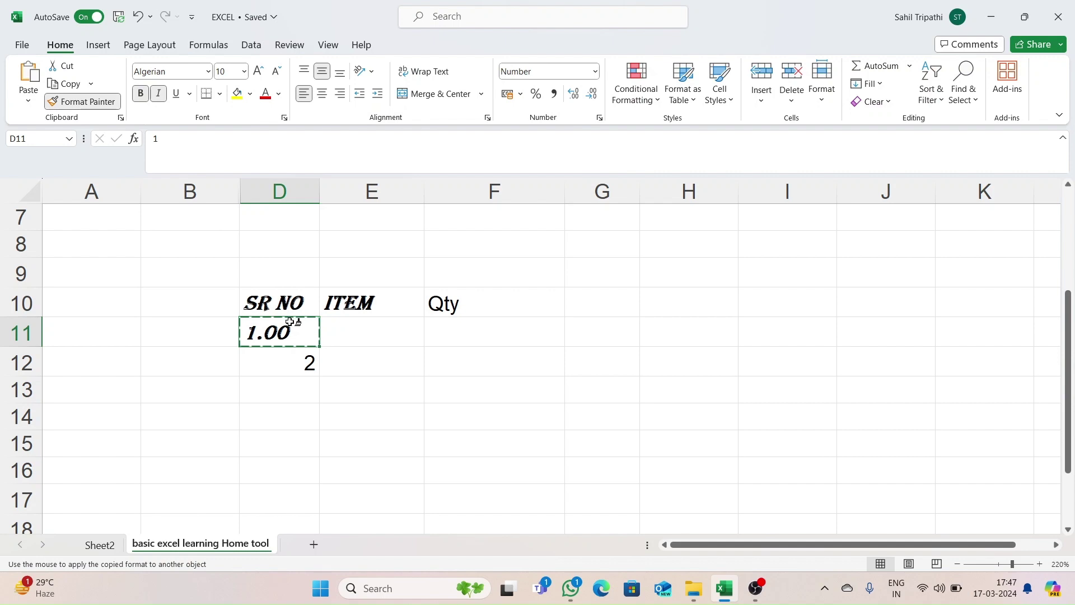
{"action": "left_click_drag", "start_coordinate": [289, 353], "coordinate": [292, 420]}
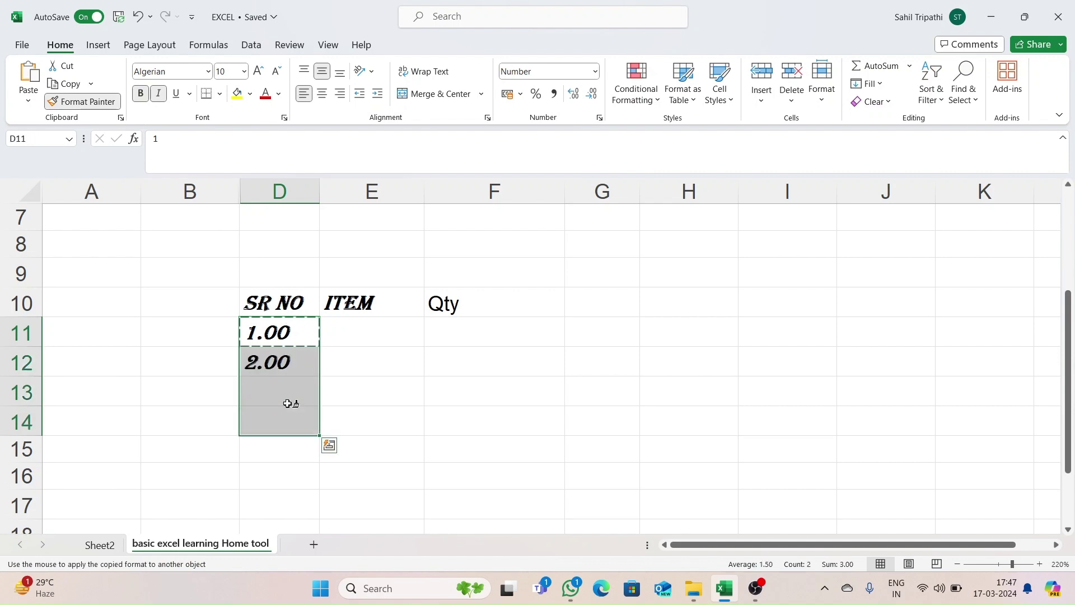
Enter the items A and B in E11 and E12, below the ITEM heading.
{"action": "left_click", "coordinate": [364, 337]}
{"action": "type", "text": "A"}
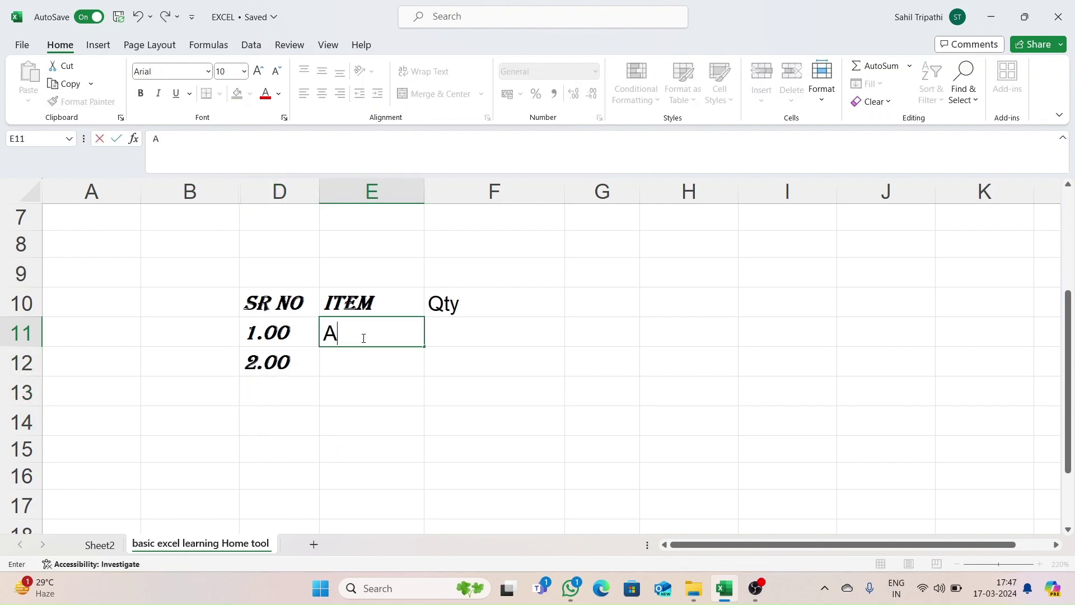
{"action": "left_click", "coordinate": [350, 369]}
{"action": "type", "text": "B"}
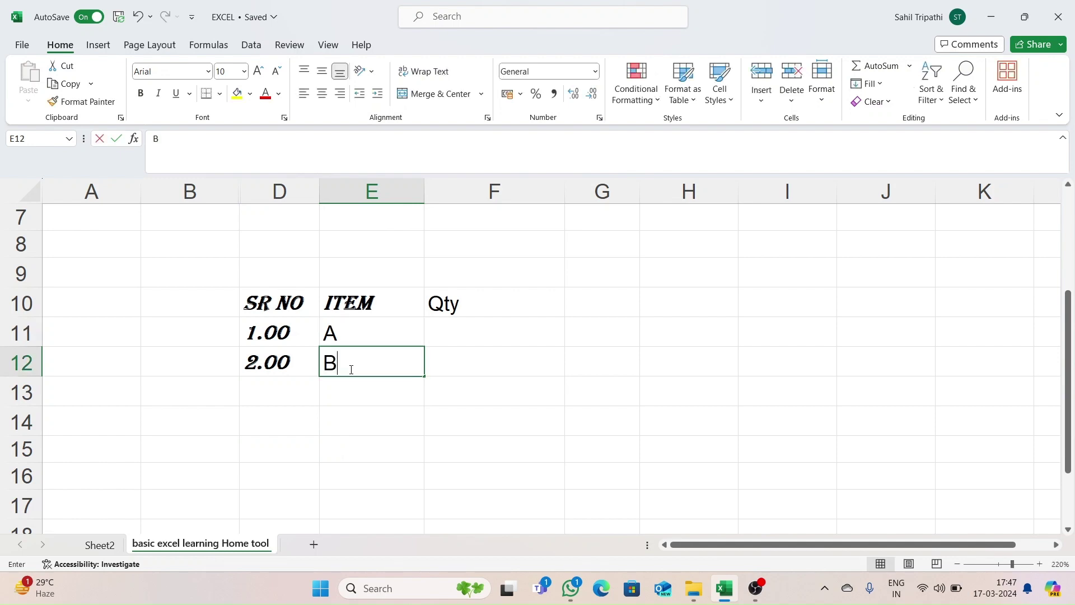
Enter the quantities 10 and 20 in F11 and F12, below the Qty heading.
{"action": "left_click", "coordinate": [462, 334]}
{"action": "type", "text": "10"}
{"action": "key", "text": "Return"}
{"action": "type", "text": "20"}
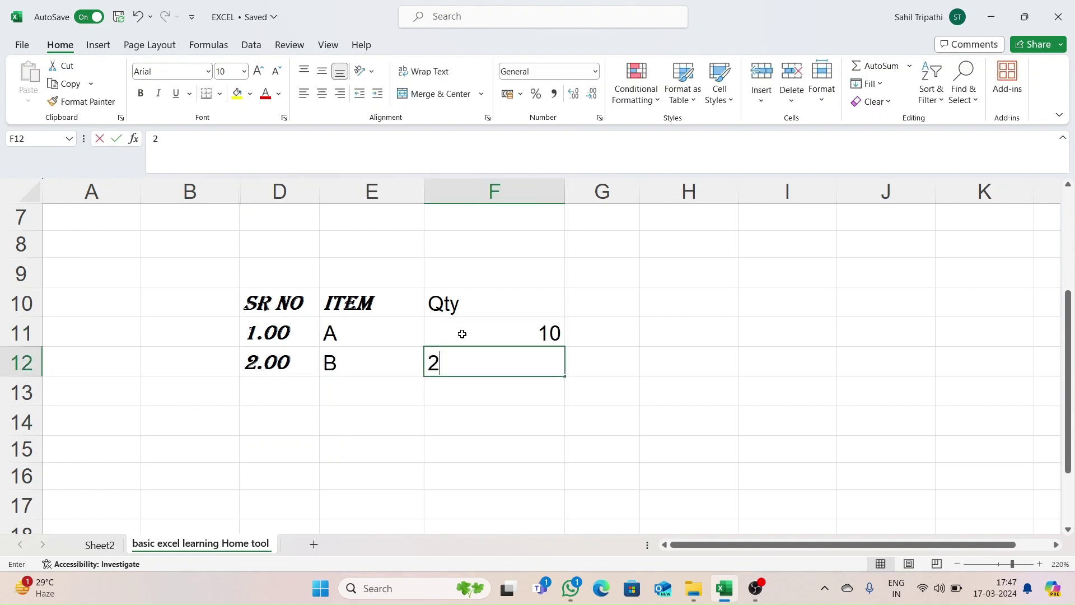
Complete the quantity entry in F12 and center the table contents in D10:F12 horizontally.
{"action": "key", "text": "Return"}
{"action": "left_click_drag", "start_coordinate": [308, 295], "coordinate": [485, 371]}
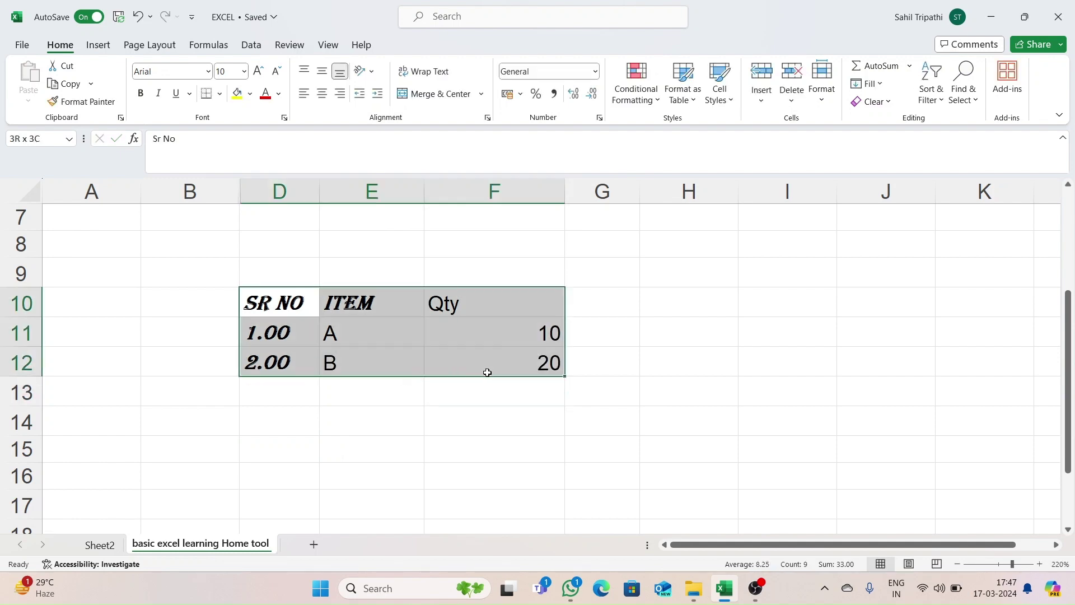
{"action": "left_click", "coordinate": [322, 94]}
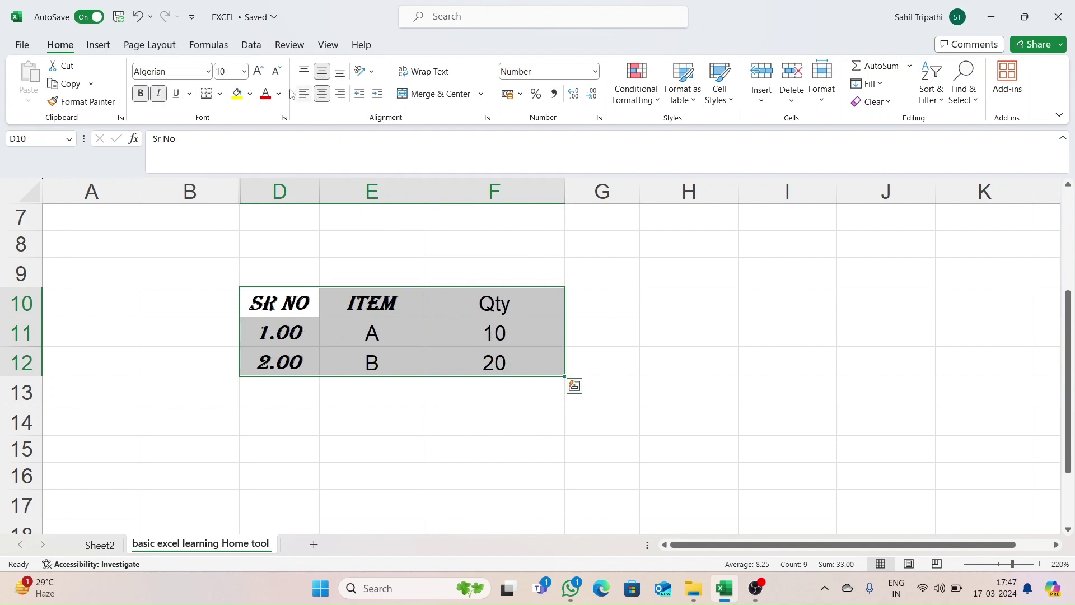
{"action": "left_click", "coordinate": [768, 410]}
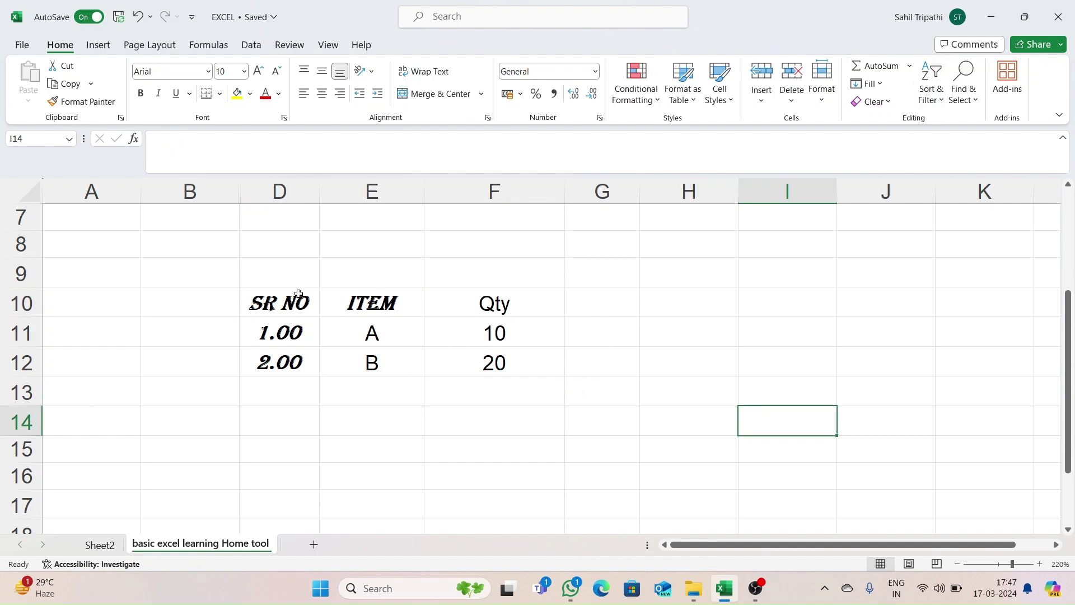
Swap the two items below the ITEM heading, entering B in E11 and A in E12.
{"action": "left_click_drag", "start_coordinate": [286, 298], "coordinate": [450, 303]}
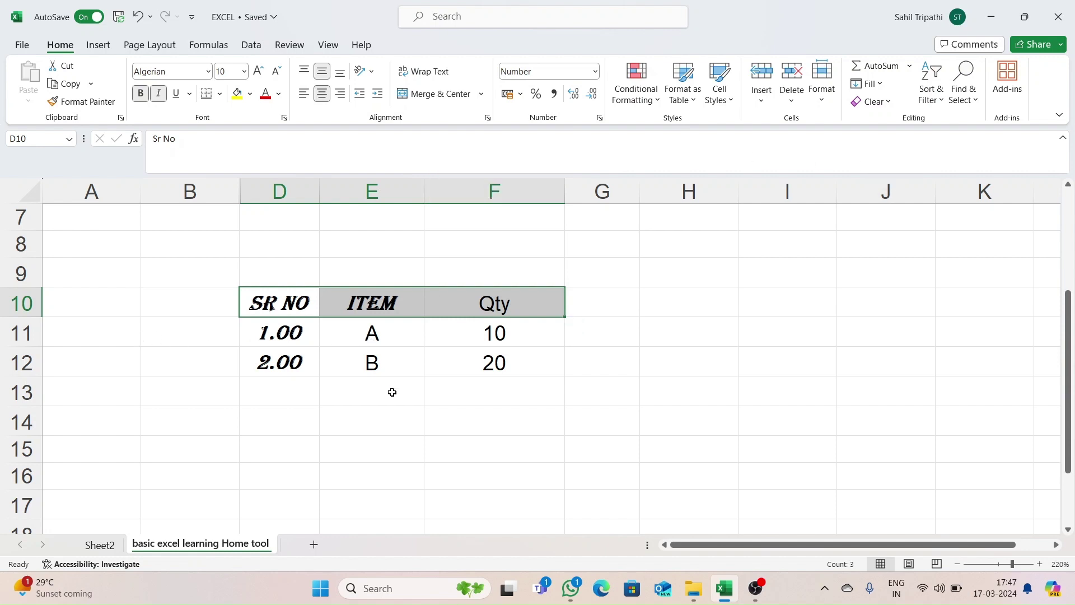
{"action": "left_click_drag", "start_coordinate": [383, 391], "coordinate": [384, 365]}
{"action": "left_click", "coordinate": [384, 364]}
{"action": "left_click", "coordinate": [392, 337]}
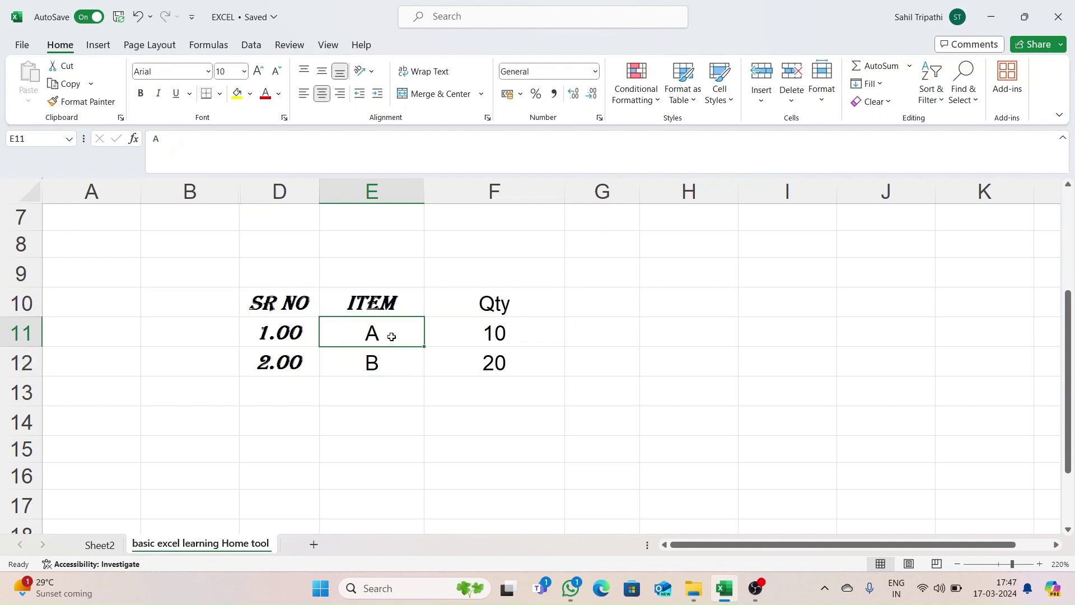
{"action": "type", "text": "B"}
{"action": "key", "text": "Return"}
{"action": "type", "text": "A"}
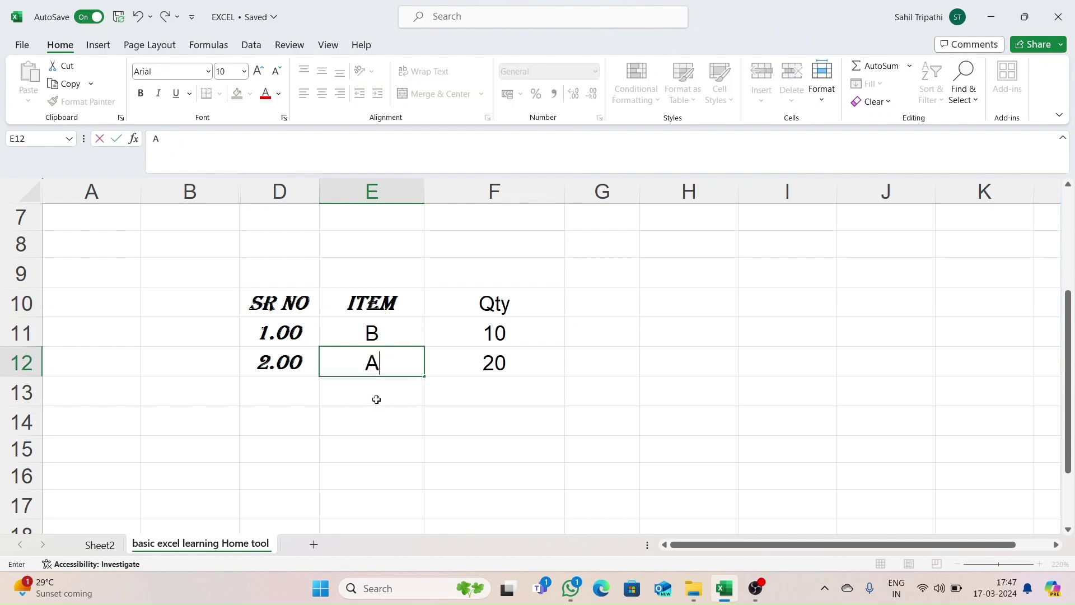
{"action": "key", "text": "Return"}
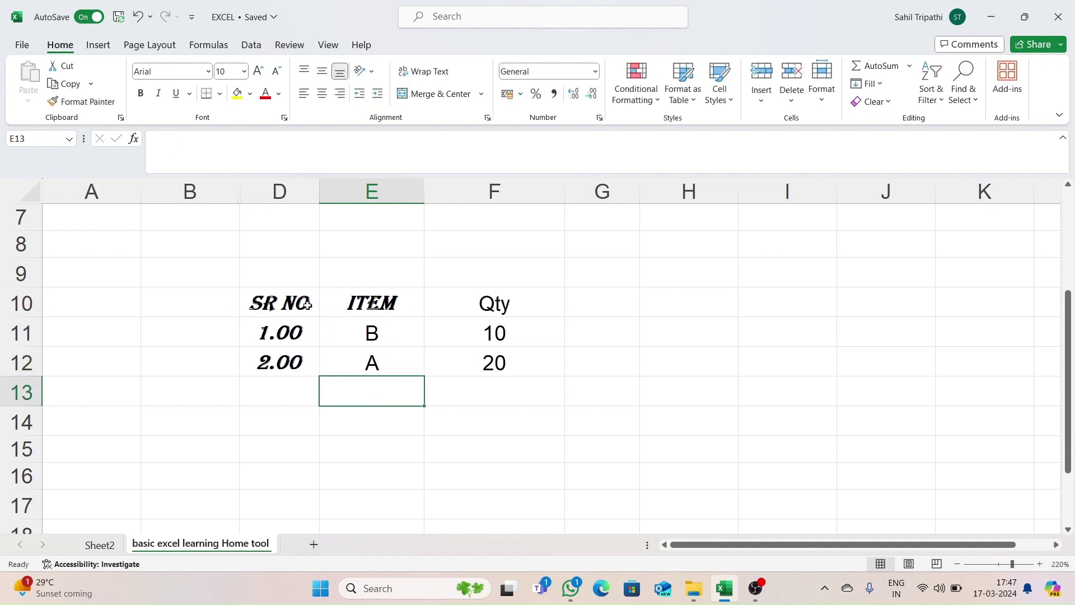
Sort the table by the ITEM column from A to Z, and reverse the order to Z to A.
{"action": "left_click", "coordinate": [387, 305]}
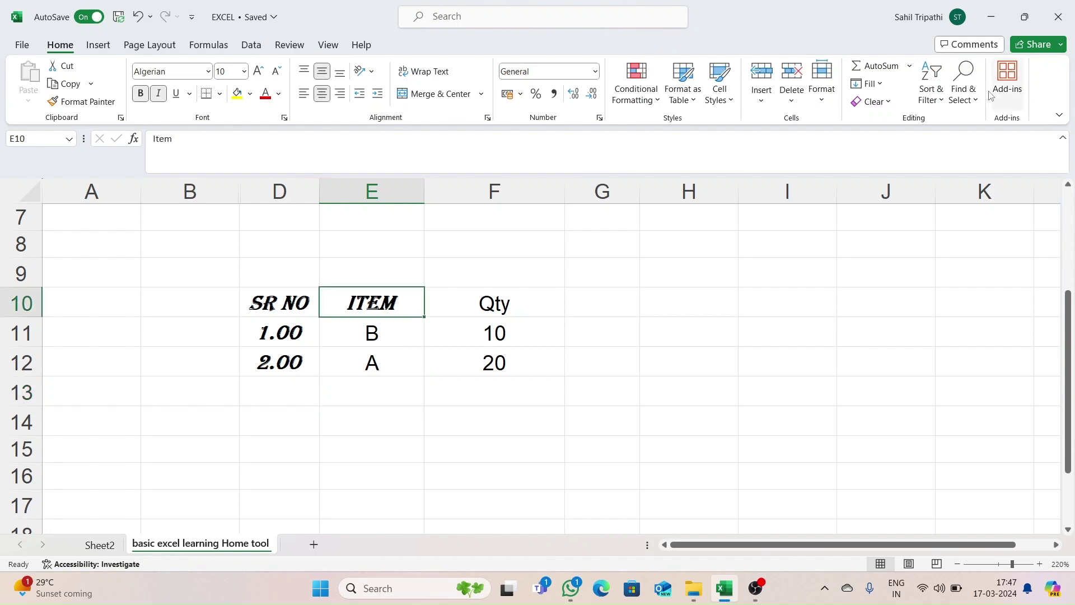
{"action": "left_click", "coordinate": [946, 94]}
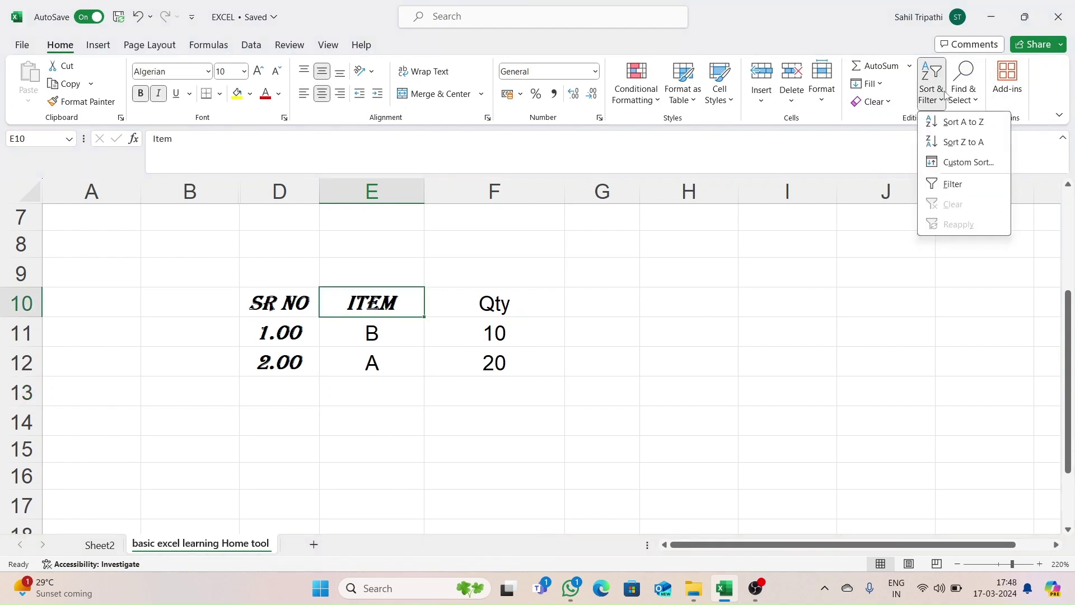
{"action": "left_click", "coordinate": [945, 122]}
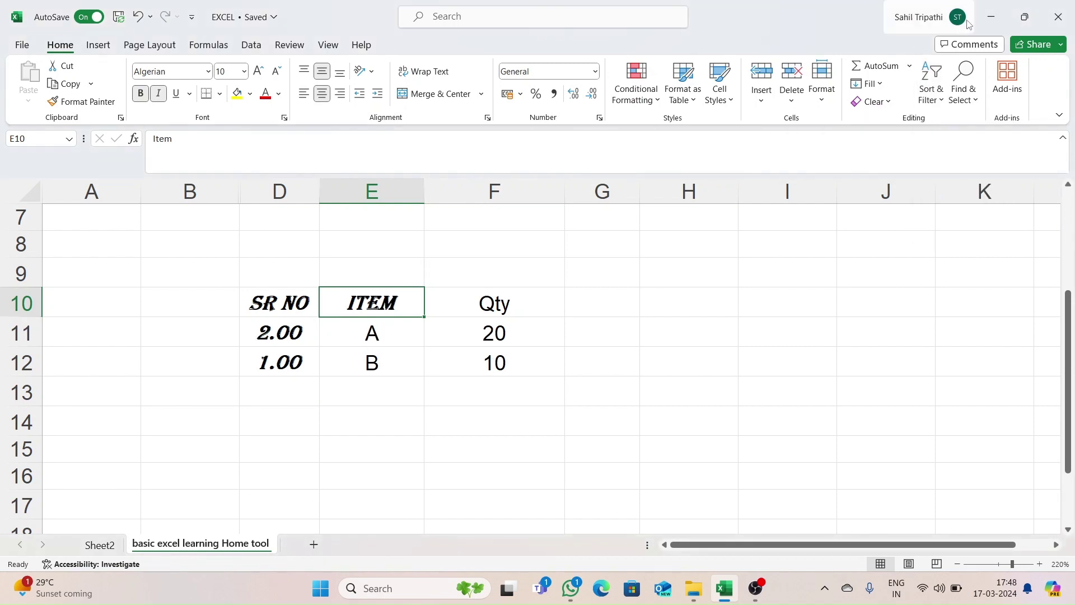
{"action": "left_click", "coordinate": [932, 98]}
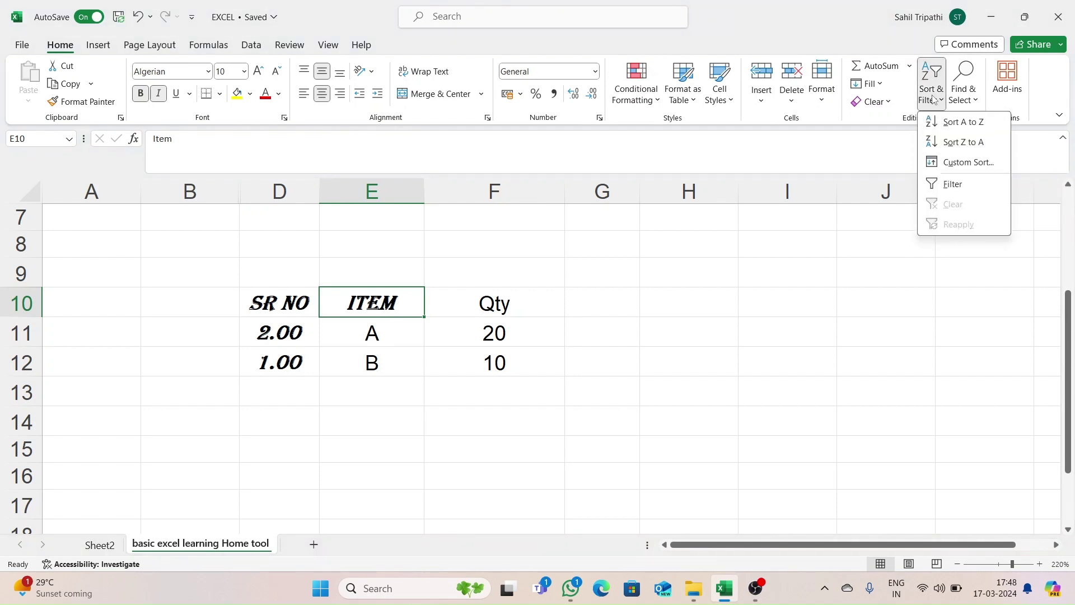
{"action": "left_click", "coordinate": [957, 144]}
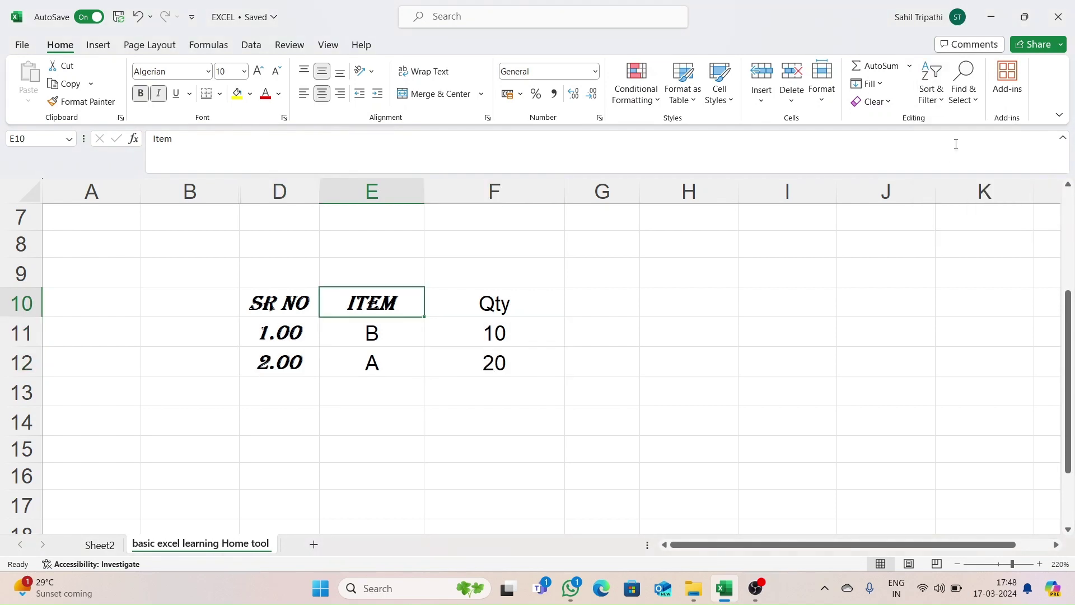
Apply a Custom Sort to the table by Item, based on Cell Values, in A to Z order.
{"action": "left_click", "coordinate": [932, 95]}
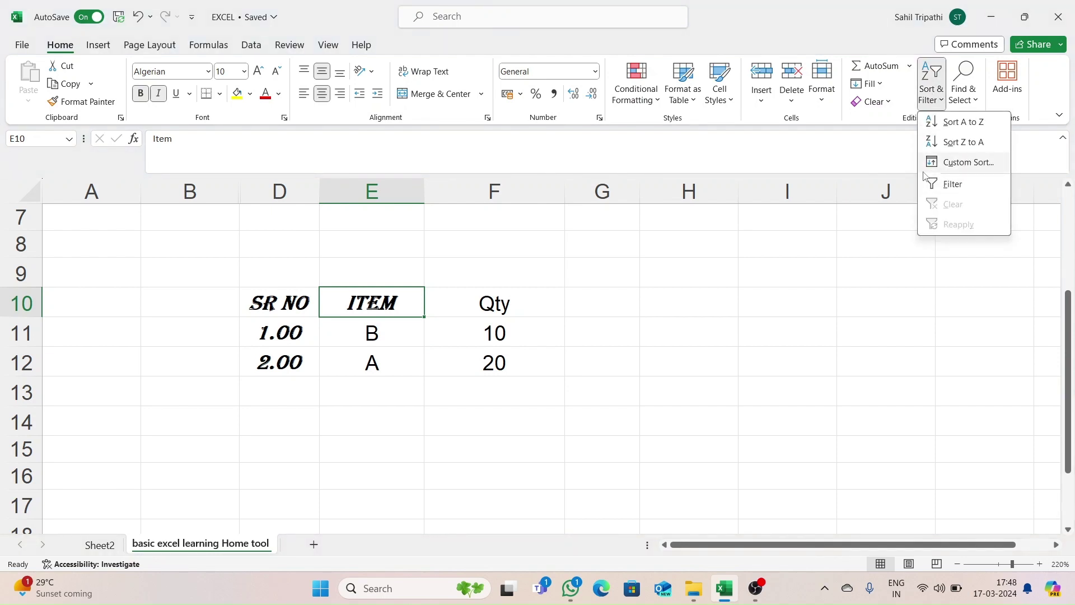
{"action": "left_click", "coordinate": [961, 163]}
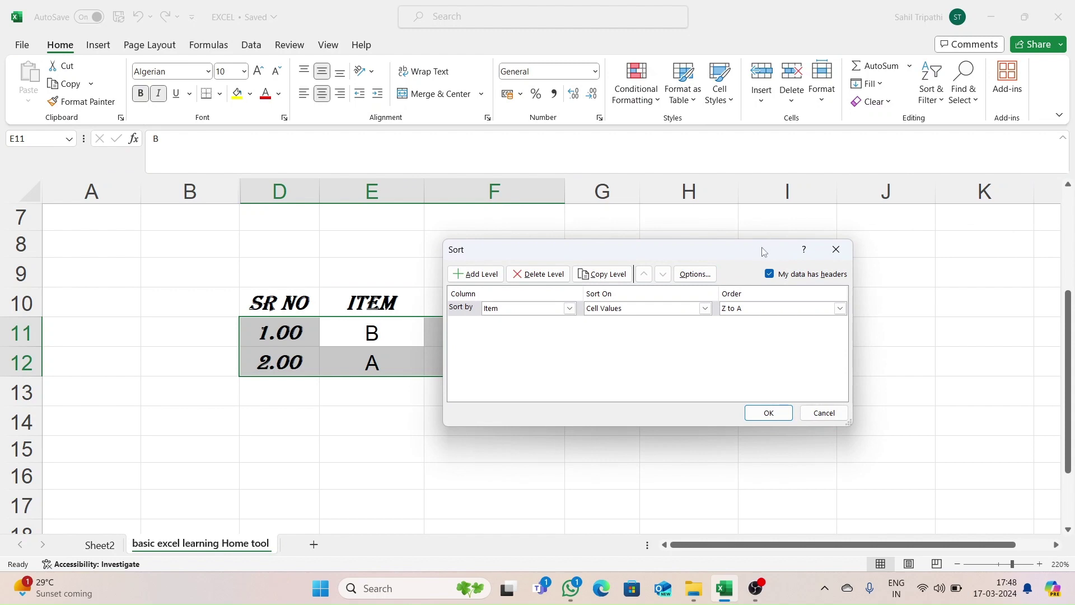
{"action": "left_click_drag", "start_coordinate": [762, 253], "coordinate": [921, 251]}
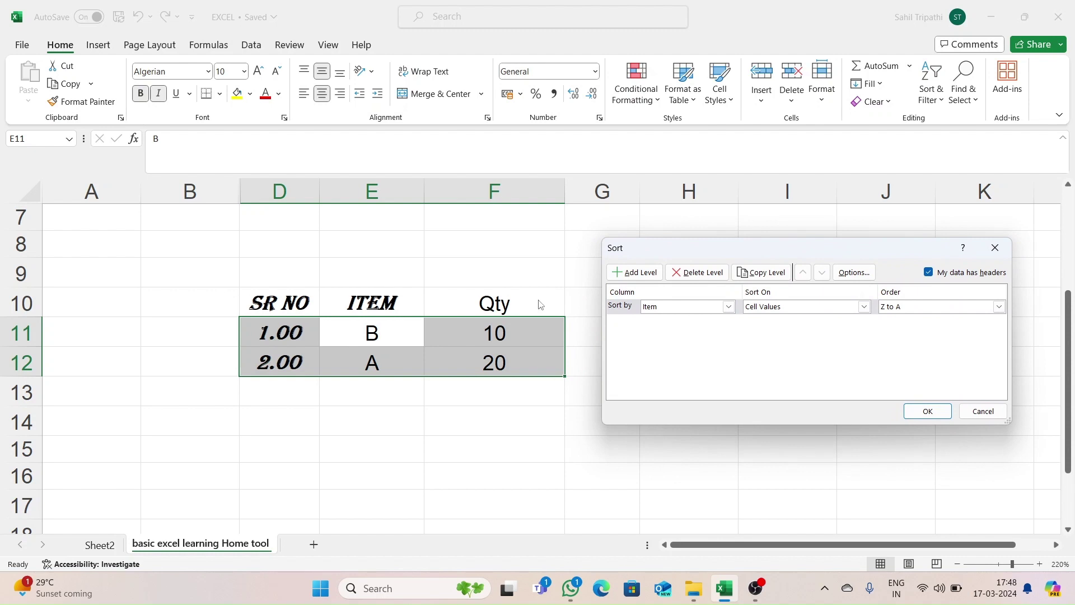
{"action": "left_click", "coordinate": [729, 306]}
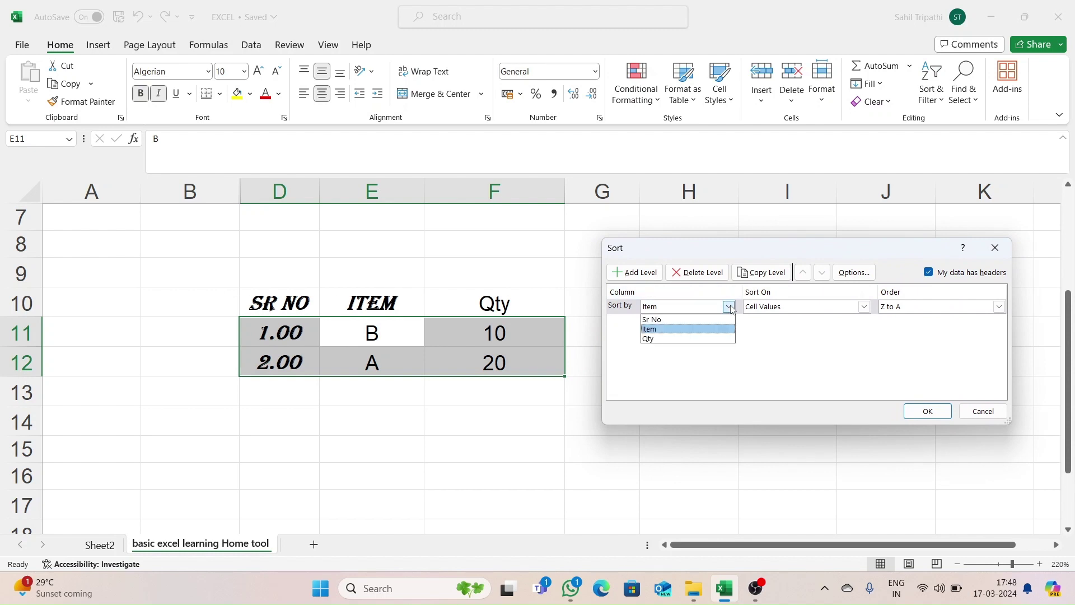
{"action": "left_click", "coordinate": [661, 315]}
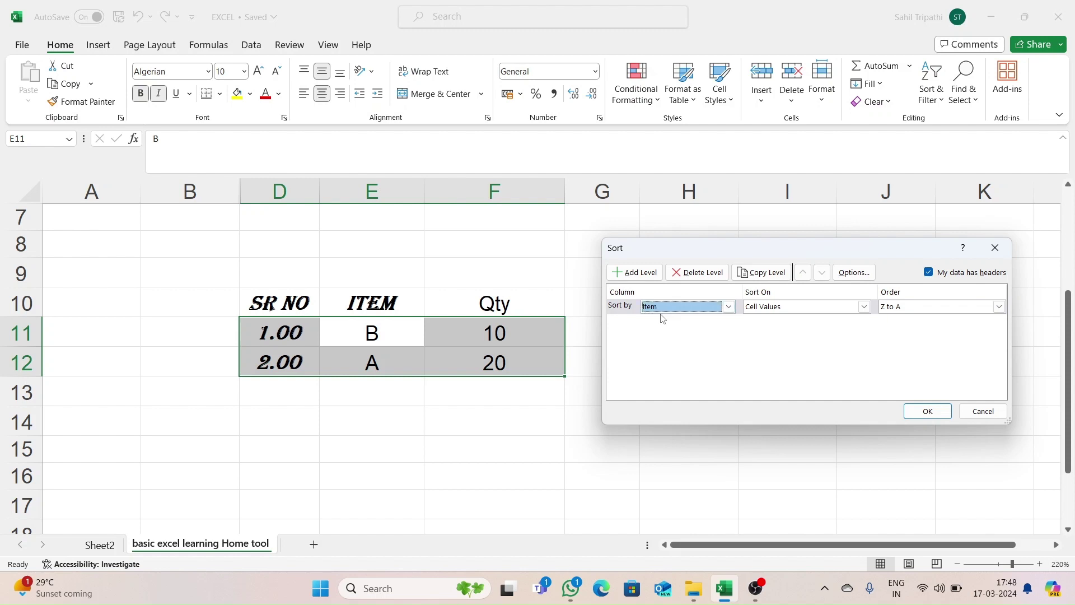
{"action": "left_click", "coordinate": [864, 308]}
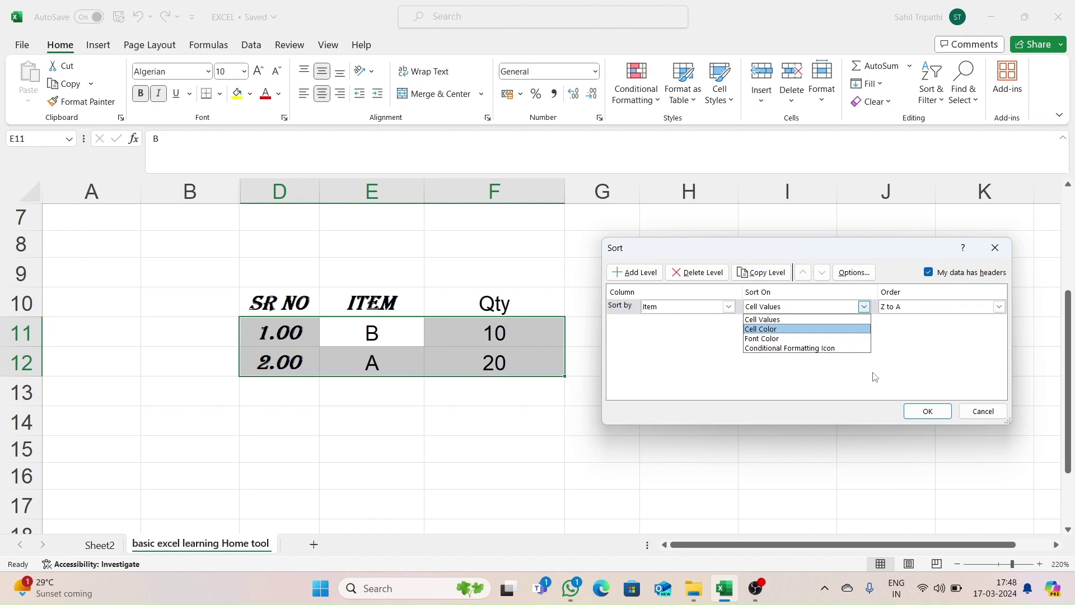
{"action": "left_click", "coordinate": [824, 324]}
{"action": "left_click", "coordinate": [999, 306]}
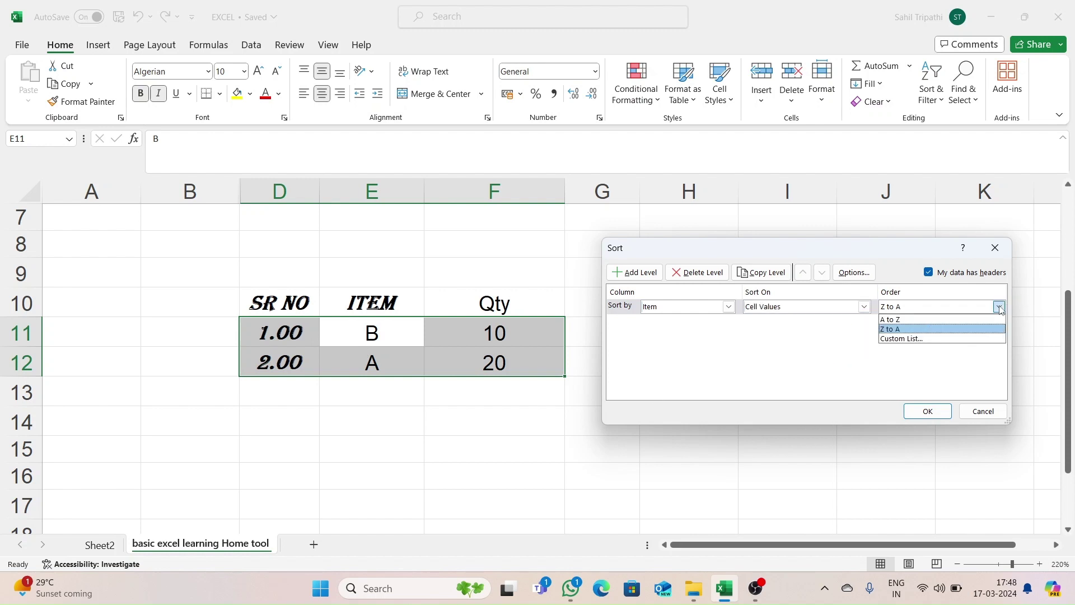
{"action": "left_click", "coordinate": [927, 321]}
{"action": "left_click", "coordinate": [917, 404]}
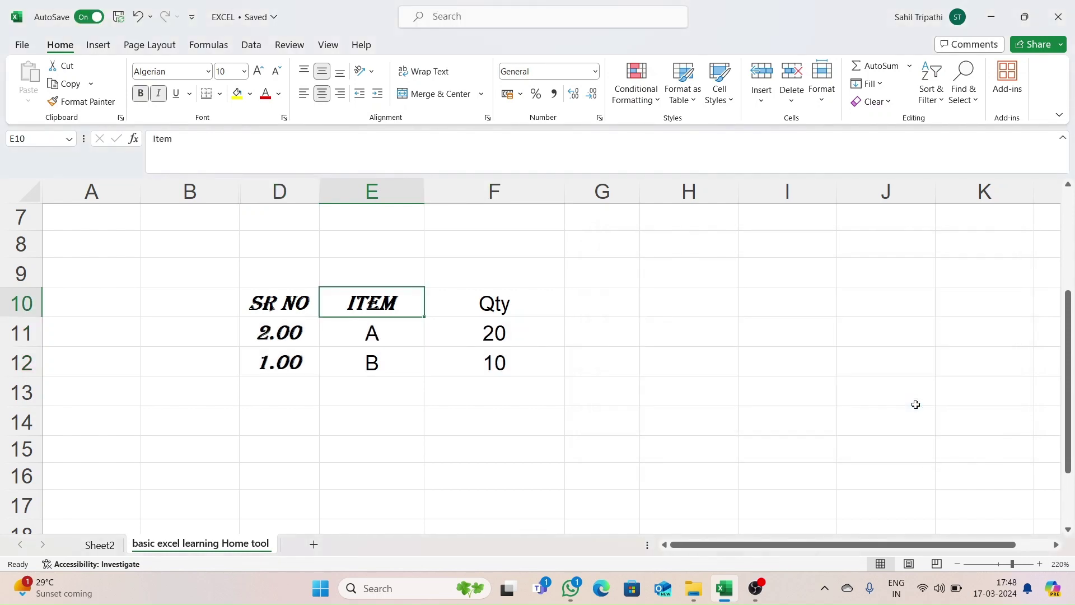
{"action": "left_click", "coordinate": [517, 413]}
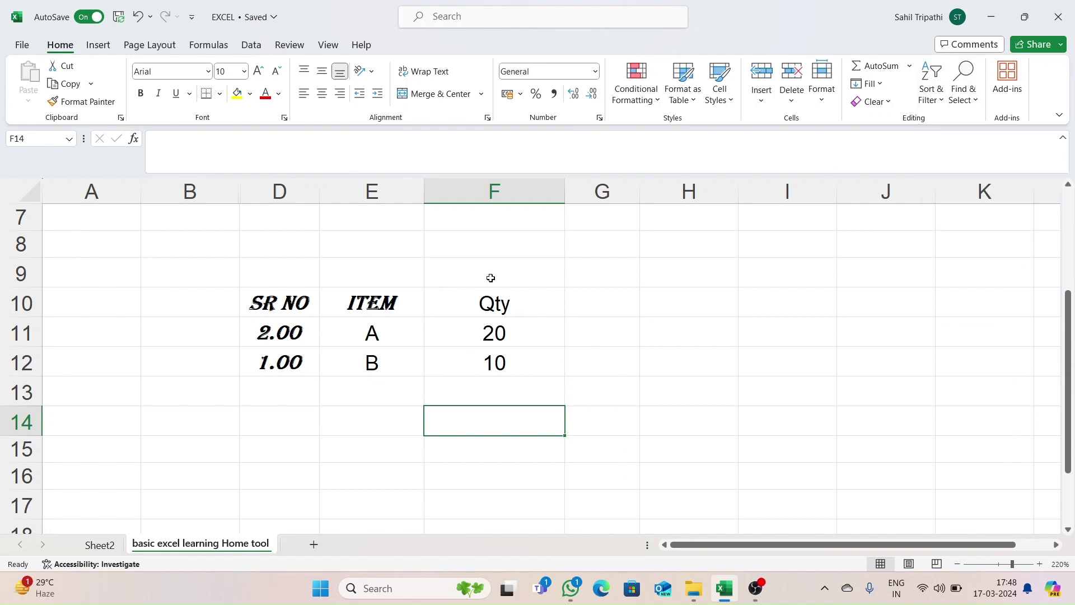
{"action": "left_click", "coordinate": [730, 401]}
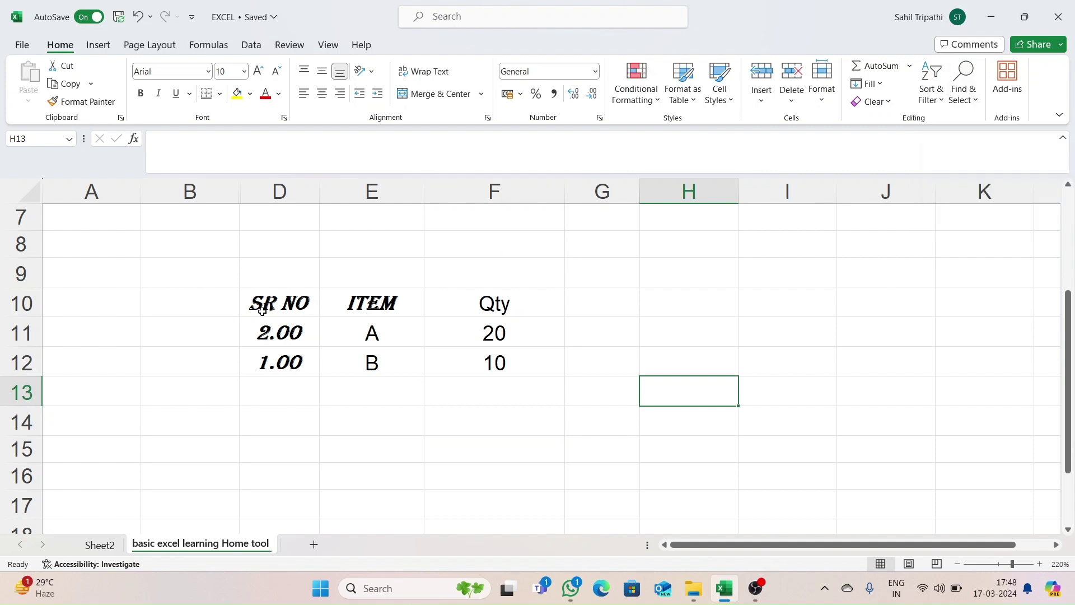
Find the value 20 within the range D10:F13, and close Find and Replace.
{"action": "left_click_drag", "start_coordinate": [278, 303], "coordinate": [542, 378]}
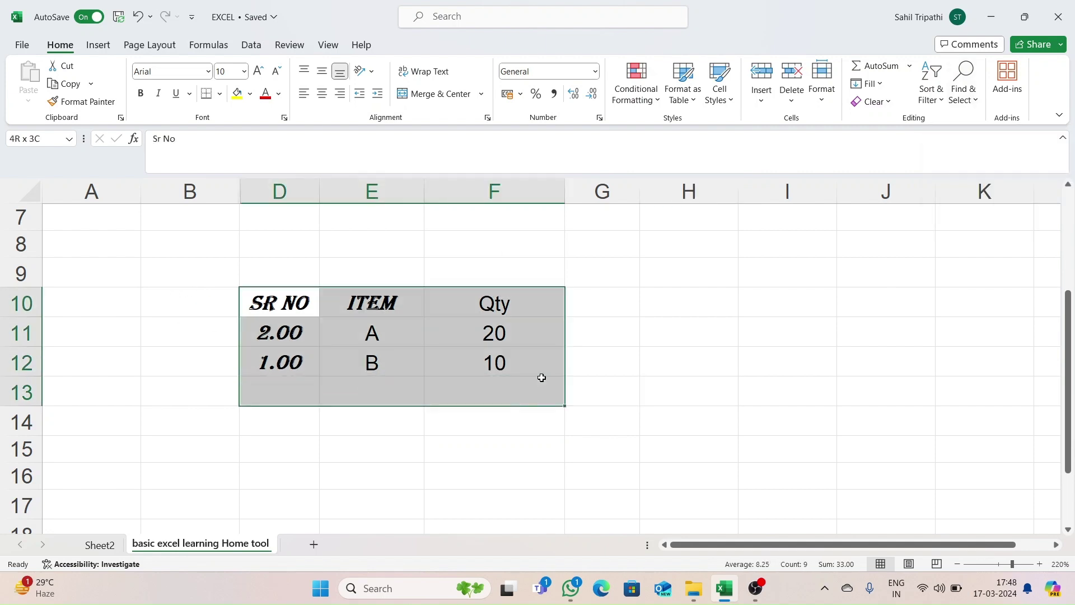
{"action": "left_click", "coordinate": [969, 104]}
{"action": "left_click", "coordinate": [980, 121]}
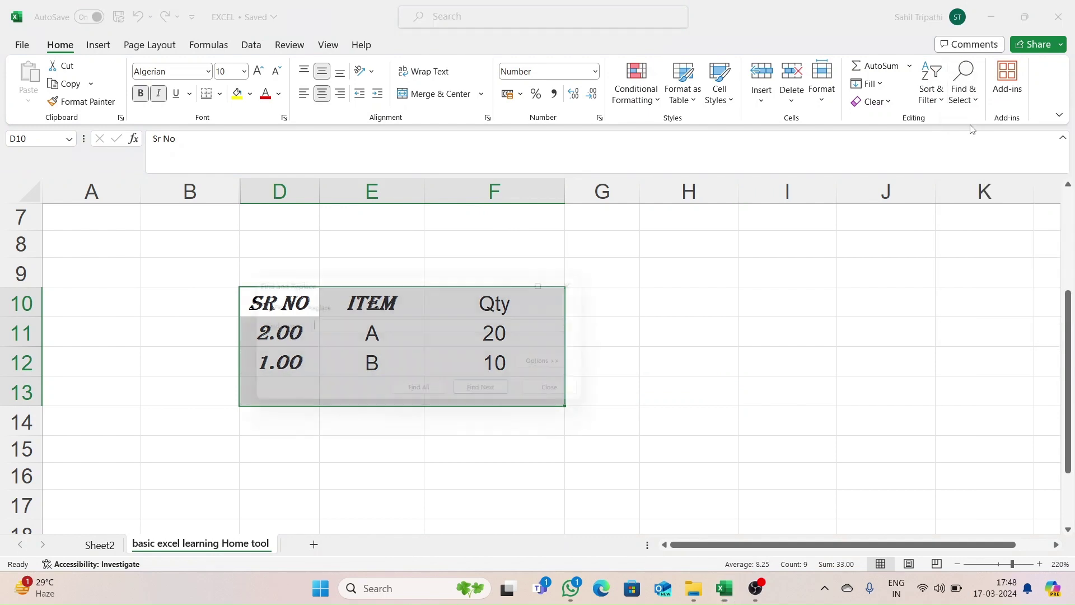
{"action": "left_click_drag", "start_coordinate": [444, 282], "coordinate": [760, 397]}
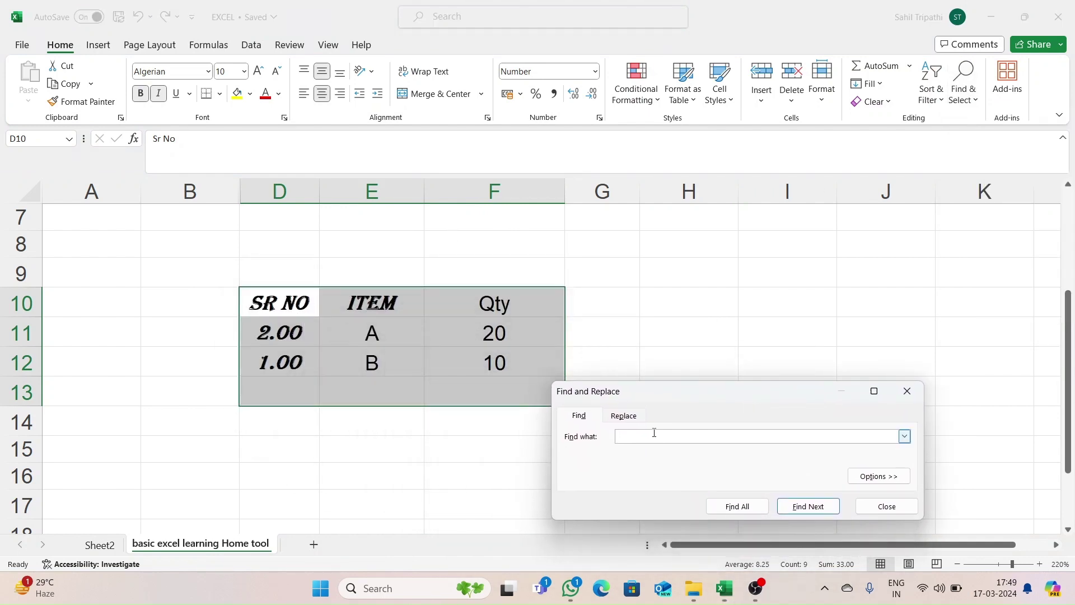
{"action": "type", "text": "20"}
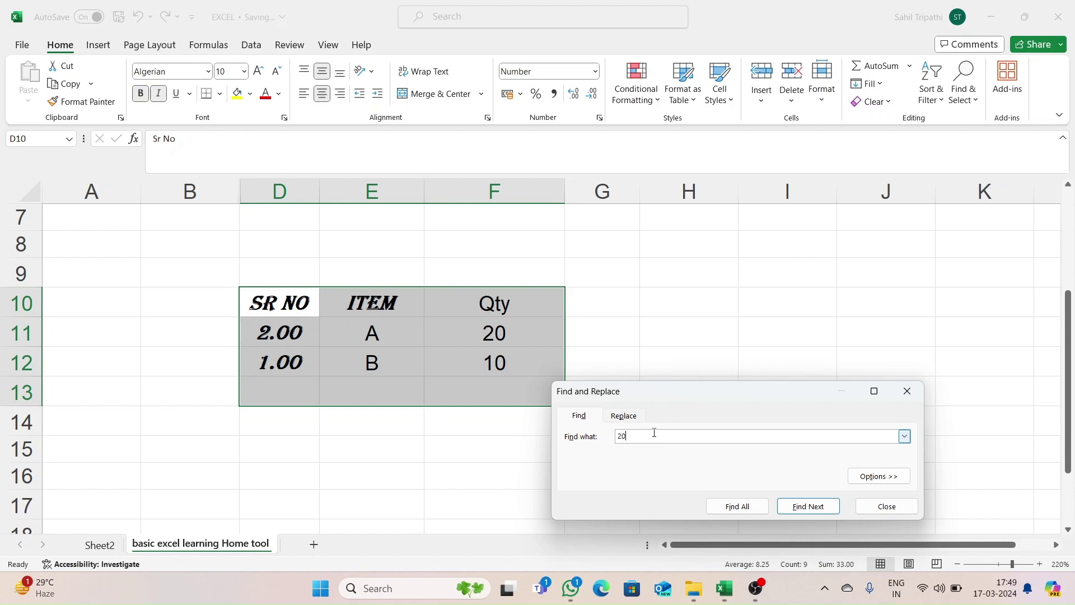
{"action": "left_click", "coordinate": [829, 507]}
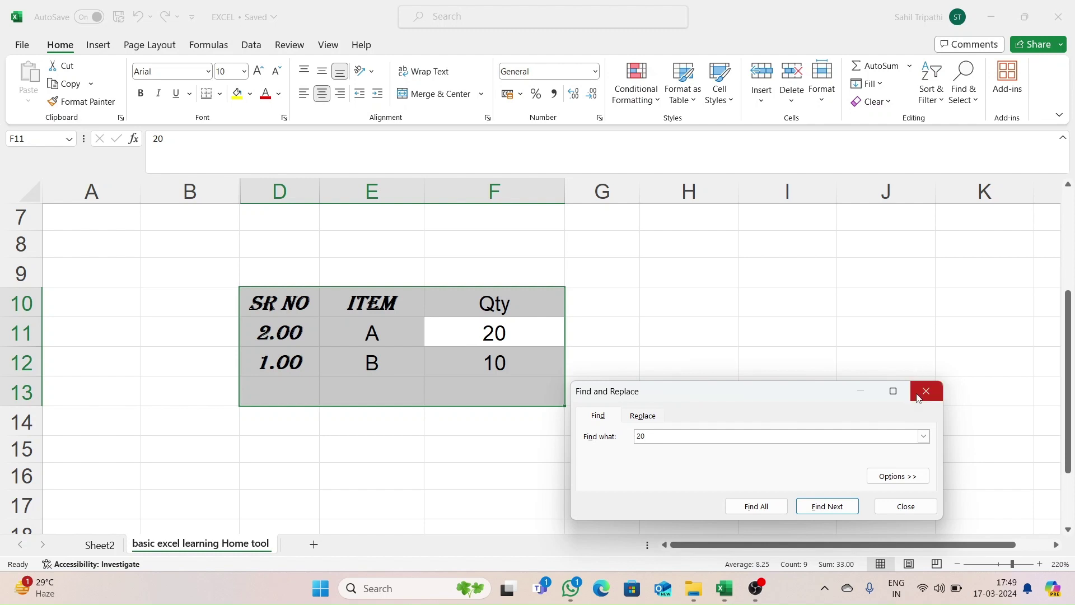
{"action": "left_click", "coordinate": [926, 391]}
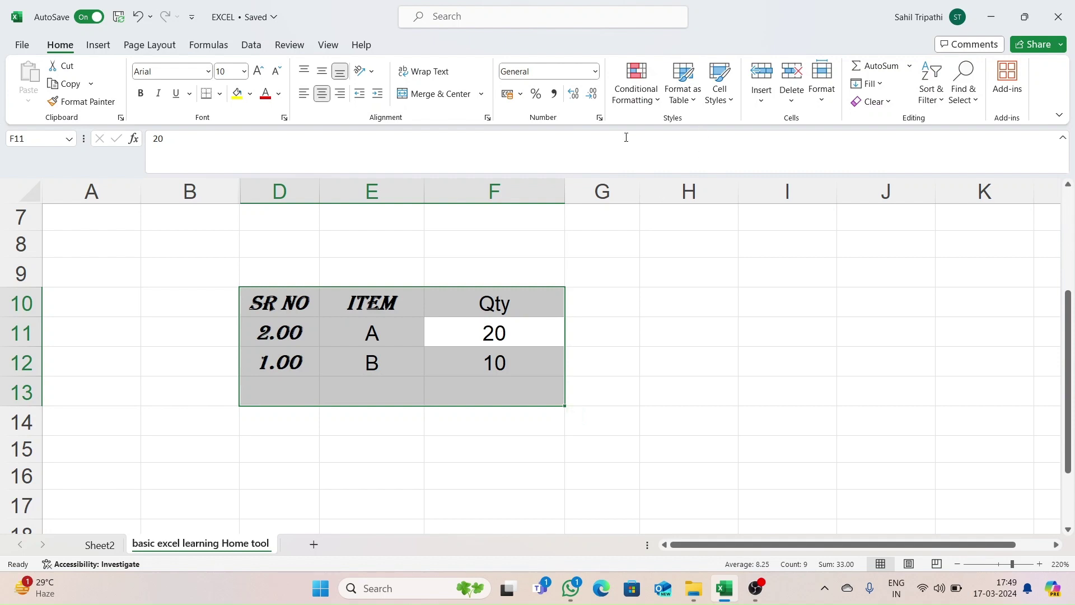
Replace all occurrences of 20 with 5 in the selected table range.
{"action": "left_click", "coordinate": [972, 103]}
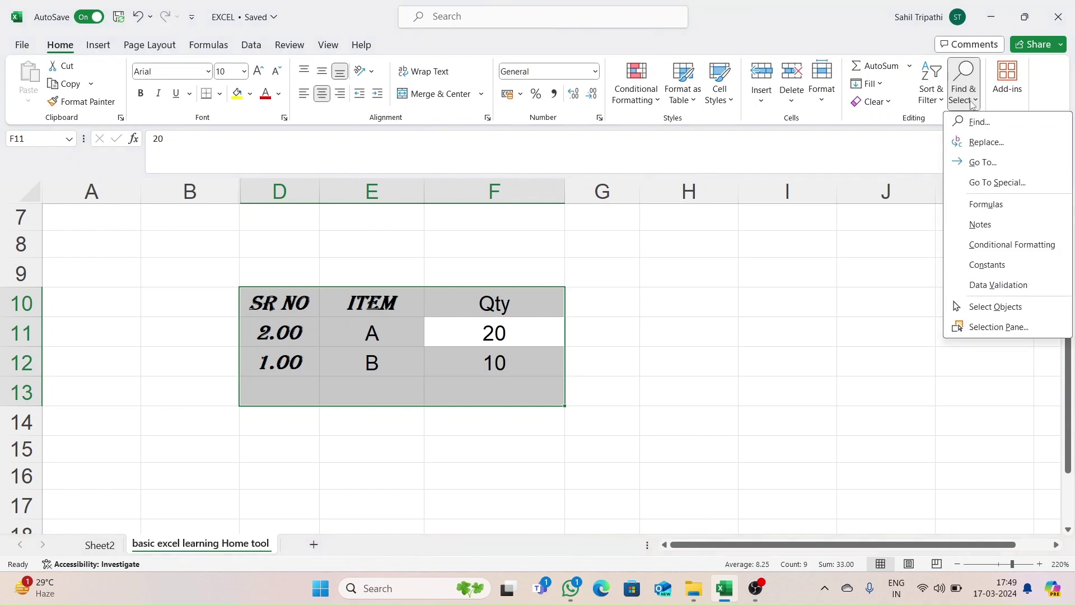
{"action": "left_click", "coordinate": [967, 141]}
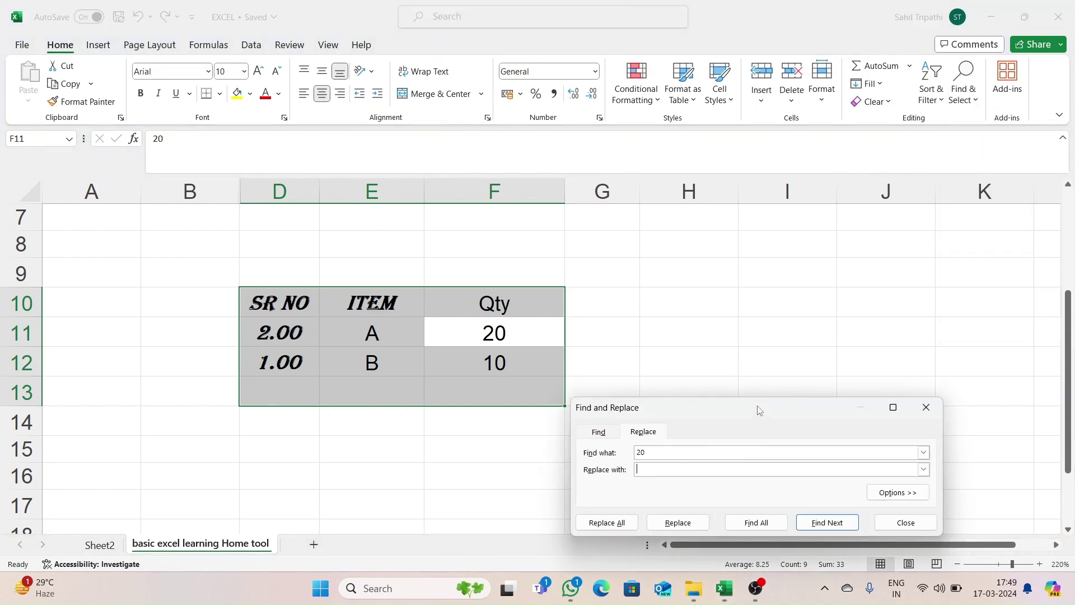
{"action": "left_click_drag", "start_coordinate": [759, 410], "coordinate": [806, 241]}
{"action": "left_click_drag", "start_coordinate": [715, 280], "coordinate": [673, 281]}
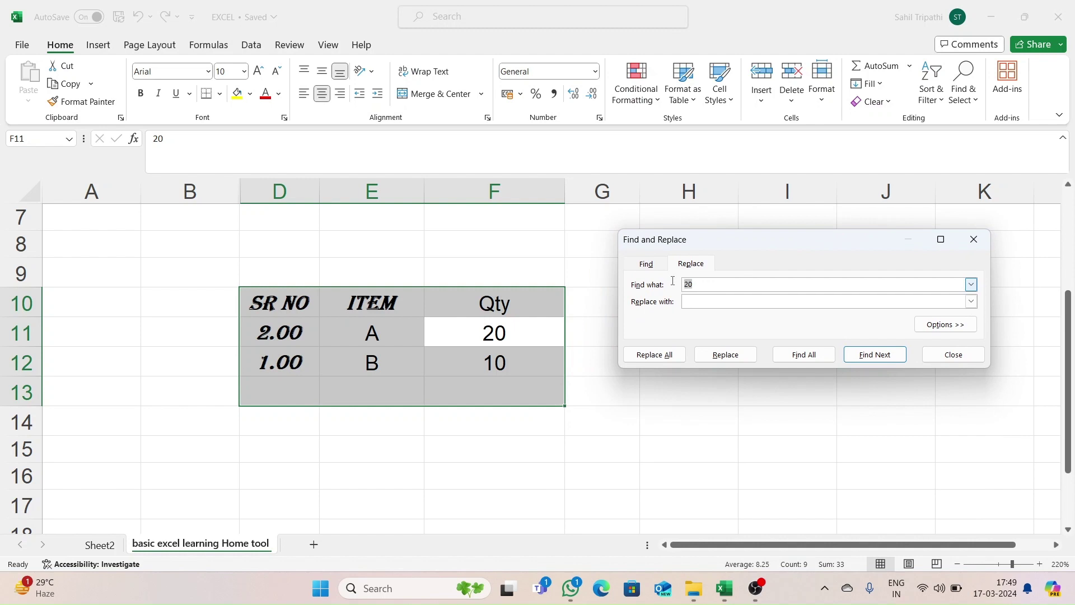
{"action": "type", "text": "2"}
{"action": "left_click", "coordinate": [689, 298]}
{"action": "left_click", "coordinate": [662, 355]}
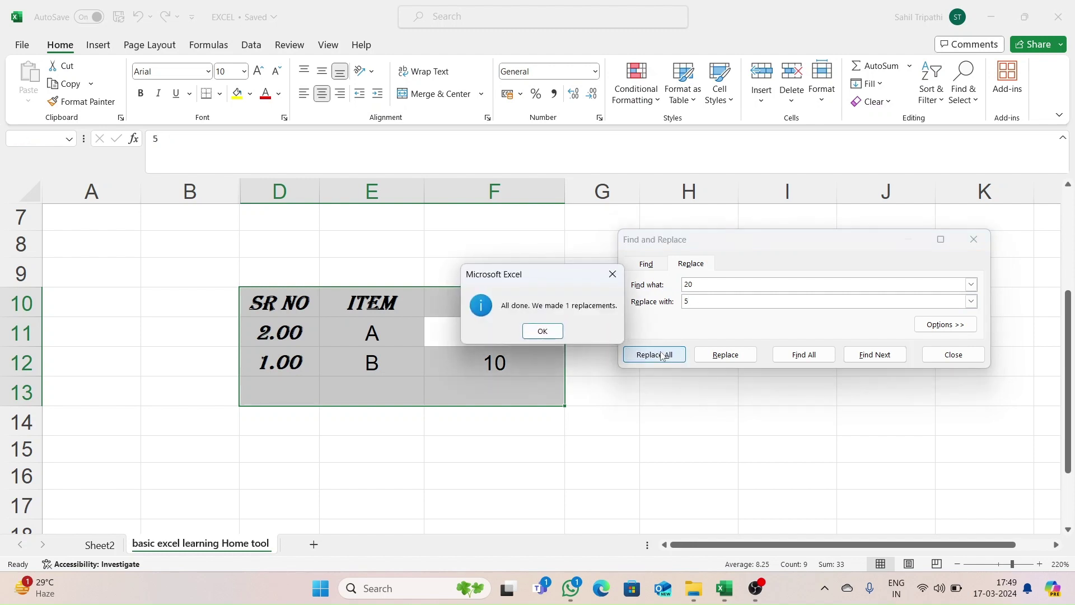
{"action": "left_click", "coordinate": [541, 331]}
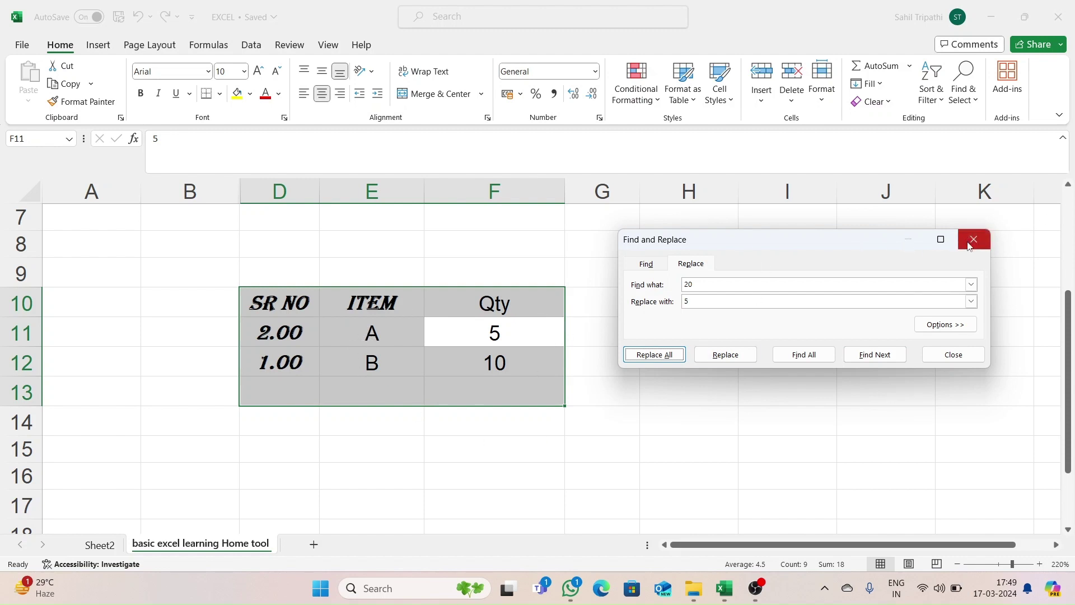
Replace all occurrences of A in the selected table range with a person's first name.
{"action": "double_click", "coordinate": [715, 284]}
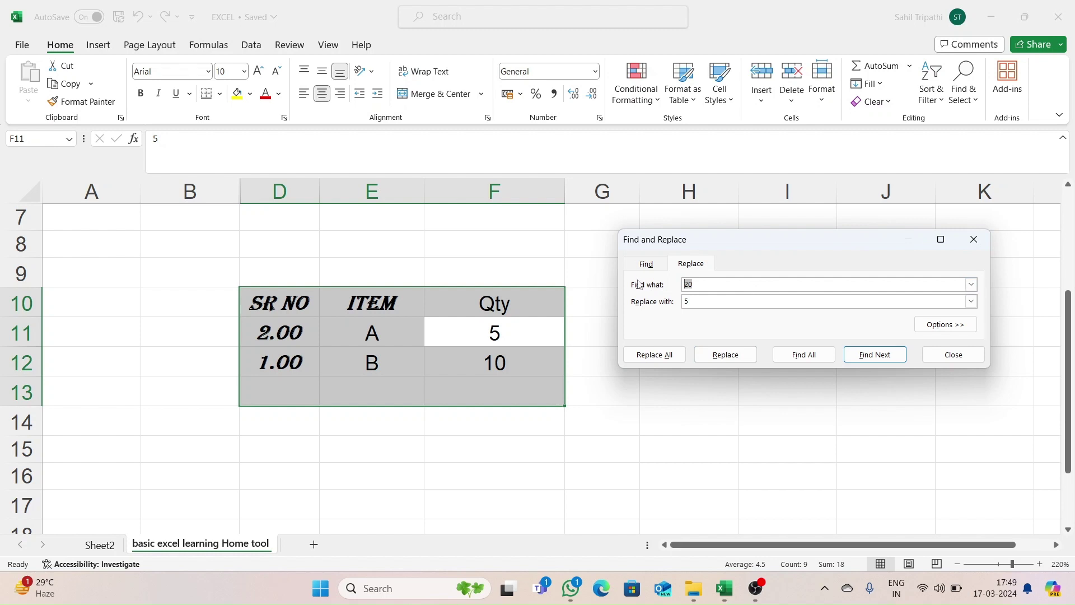
{"action": "type", "text": "A"}
{"action": "left_click", "coordinate": [650, 360]}
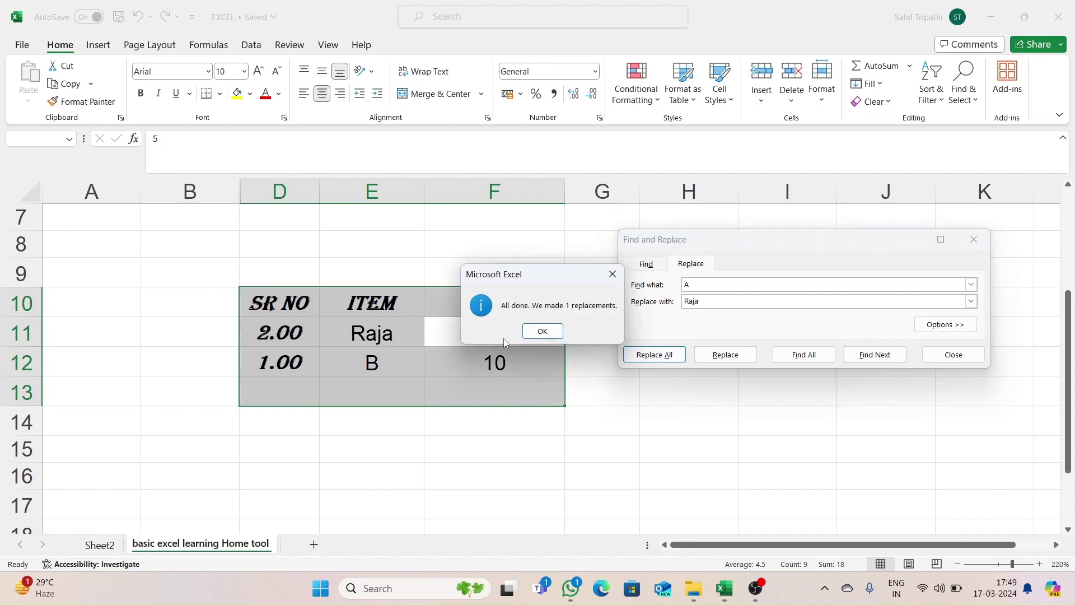
Close Find and Replace, and apply All Borders to the selected table range D10:F13.
{"action": "left_click", "coordinate": [543, 331]}
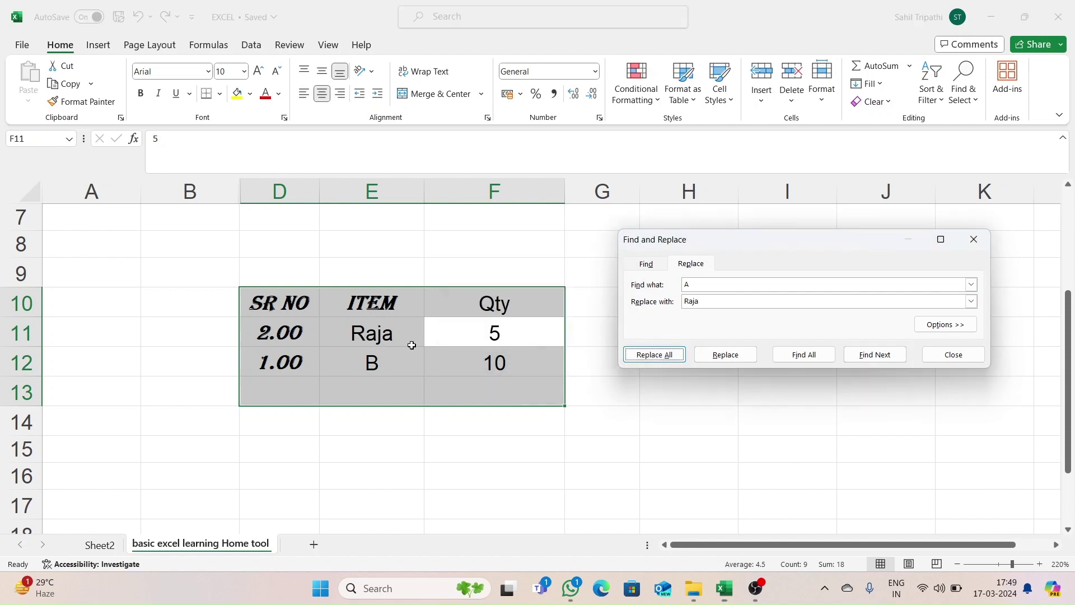
{"action": "left_click", "coordinate": [979, 245]}
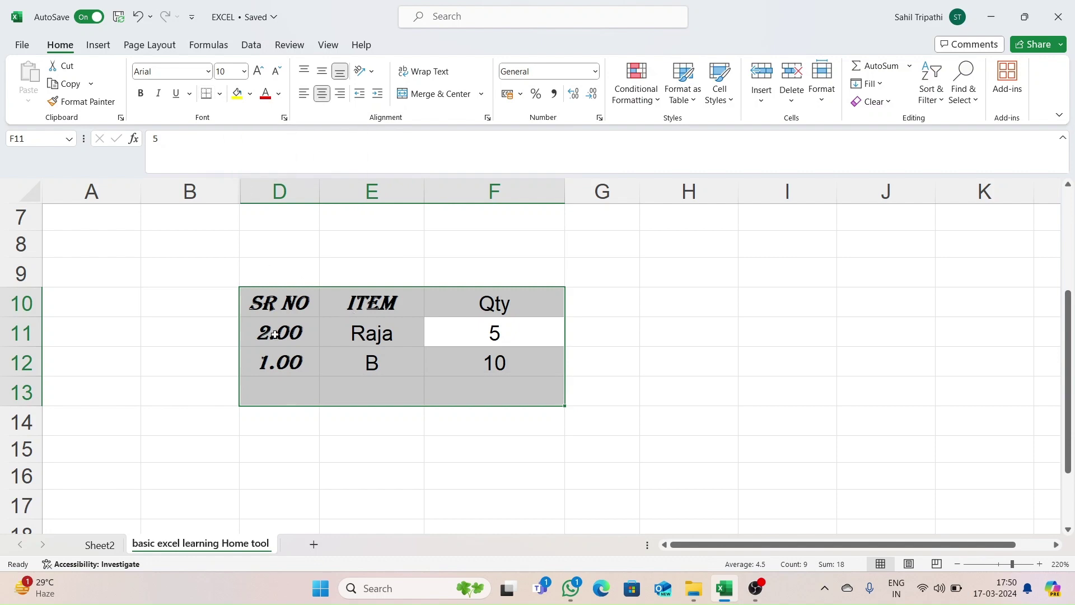
{"action": "left_click", "coordinate": [219, 94]}
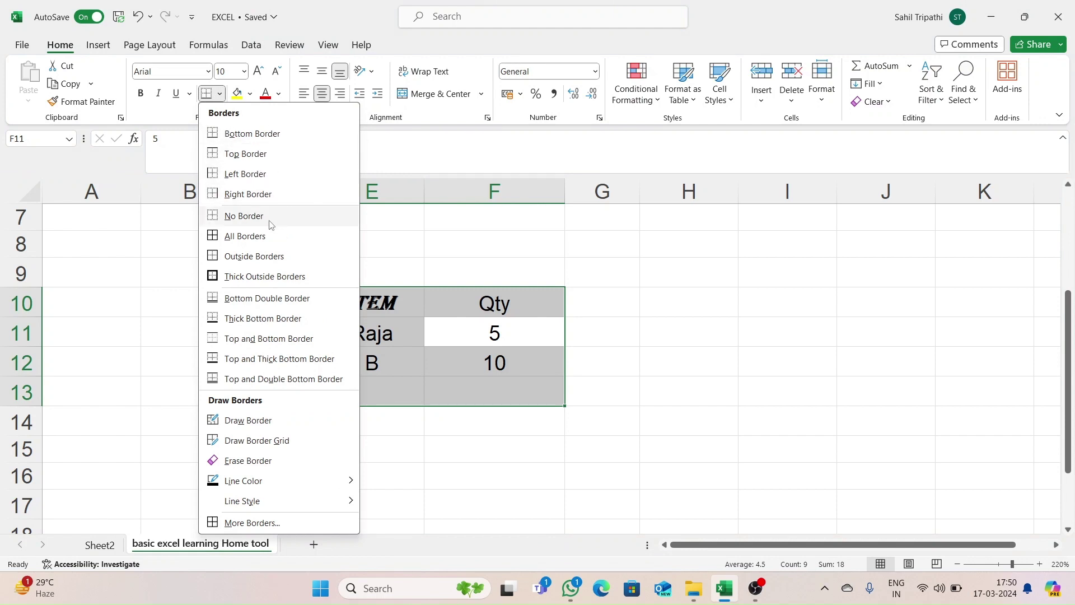
{"action": "left_click", "coordinate": [217, 236]}
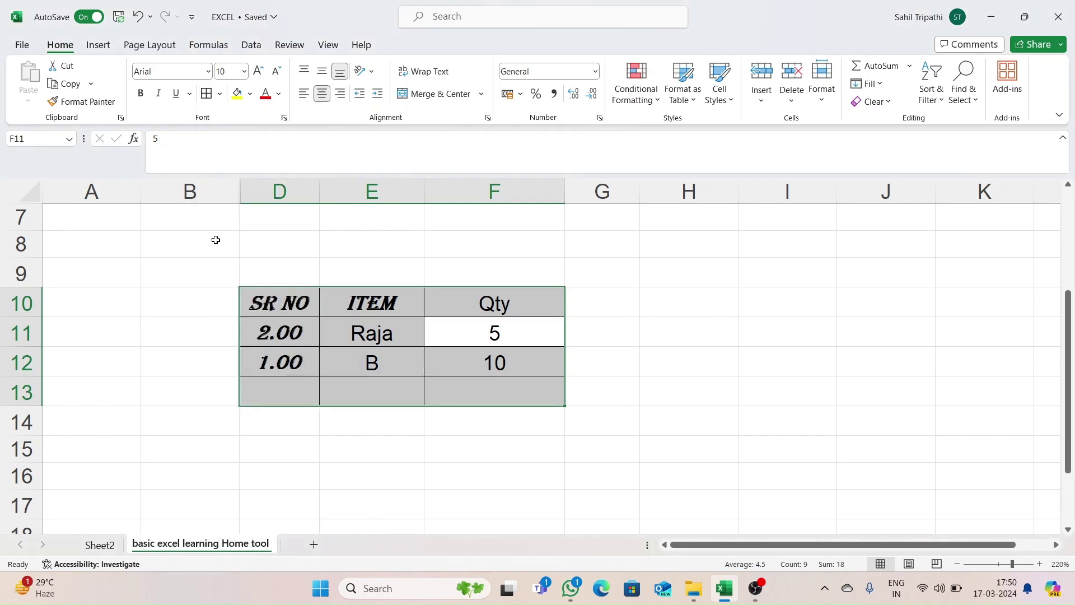
{"action": "left_click", "coordinate": [726, 370]}
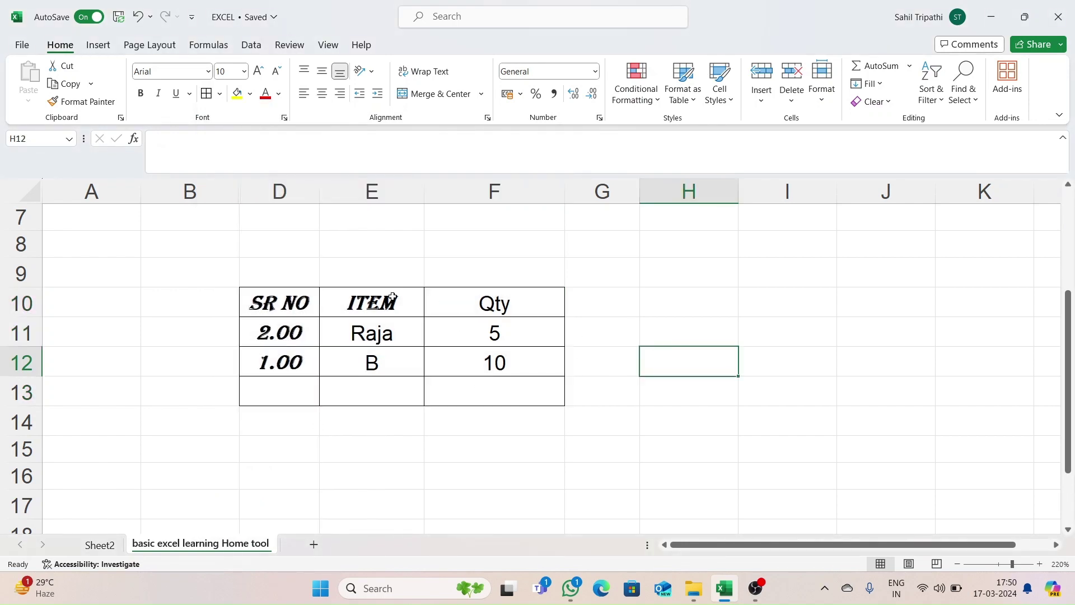
Draw thick dashed borders along the bottom edge of cell F15 and the left edge of cell H14, and exit border drawing.
{"action": "left_click", "coordinate": [220, 94]}
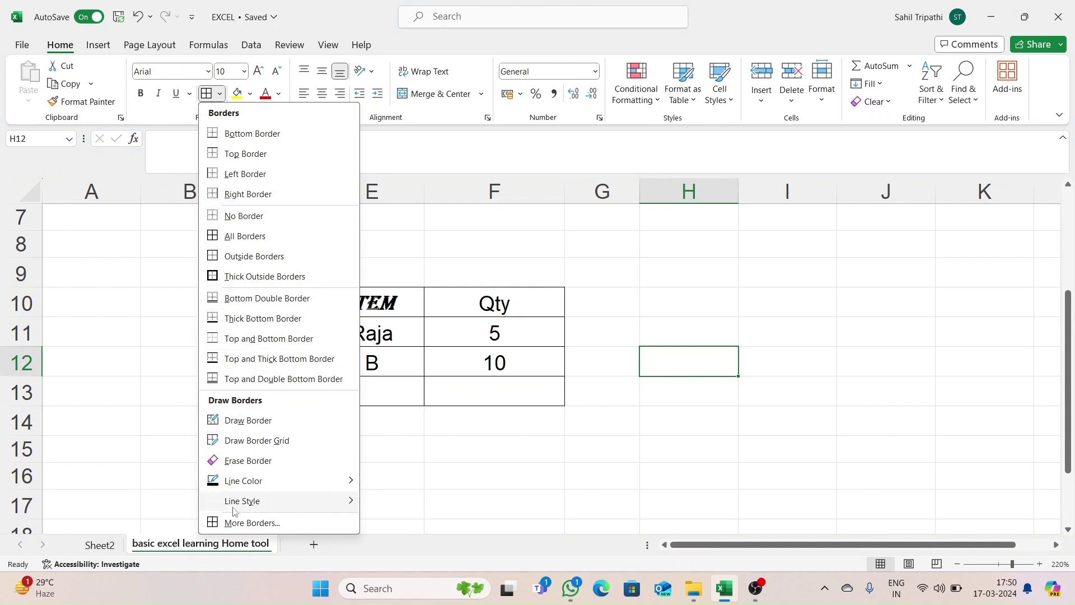
{"action": "mouse_move", "coordinate": [292, 498]}
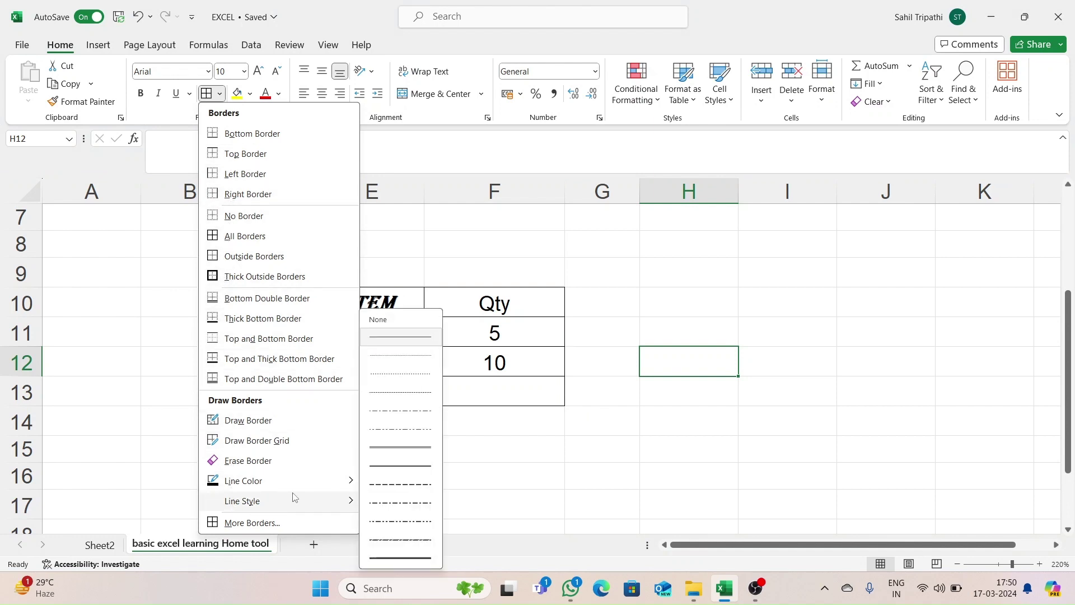
{"action": "left_click", "coordinate": [379, 484]}
{"action": "left_click", "coordinate": [503, 449]}
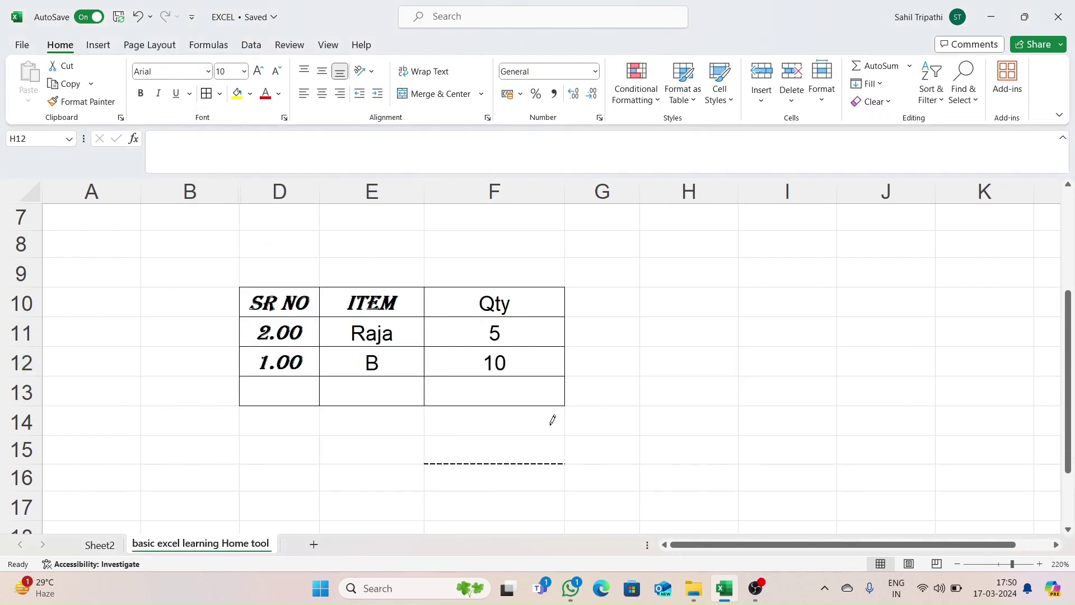
{"action": "key", "text": "Escape"}
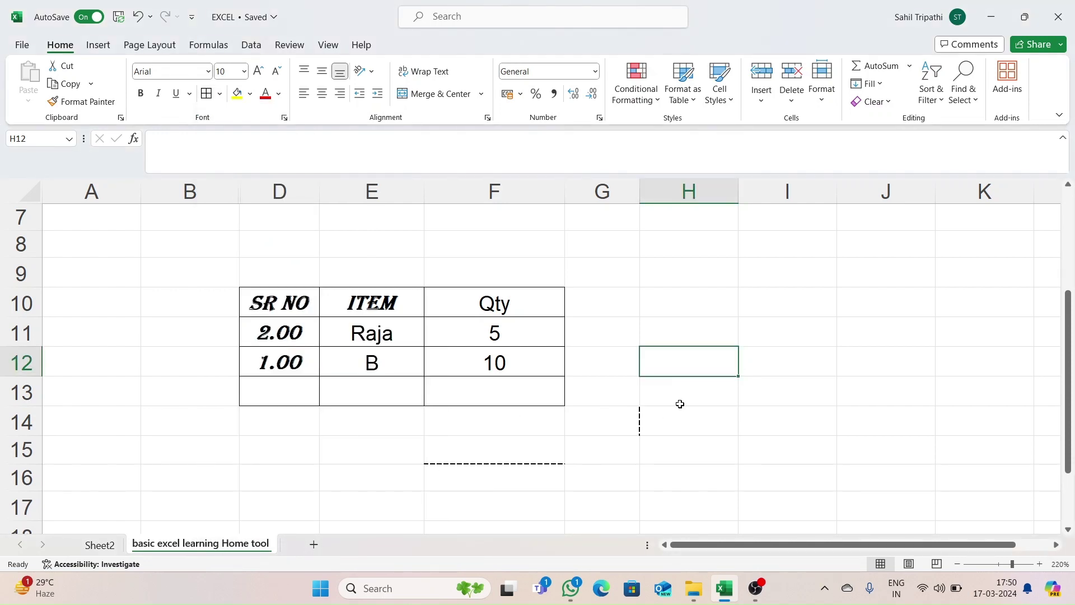
{"action": "left_click", "coordinate": [679, 402]}
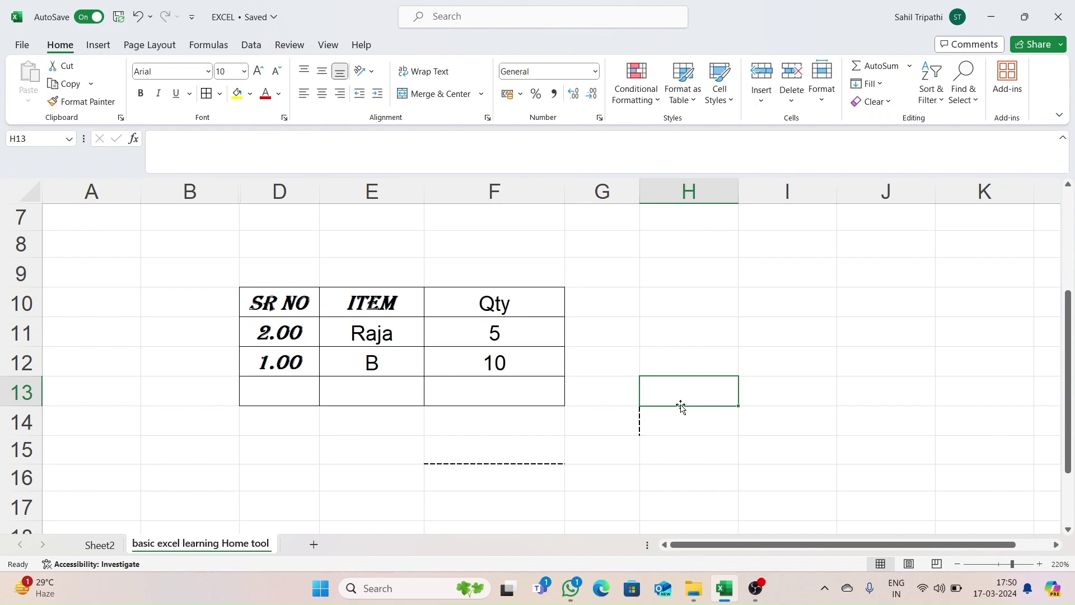